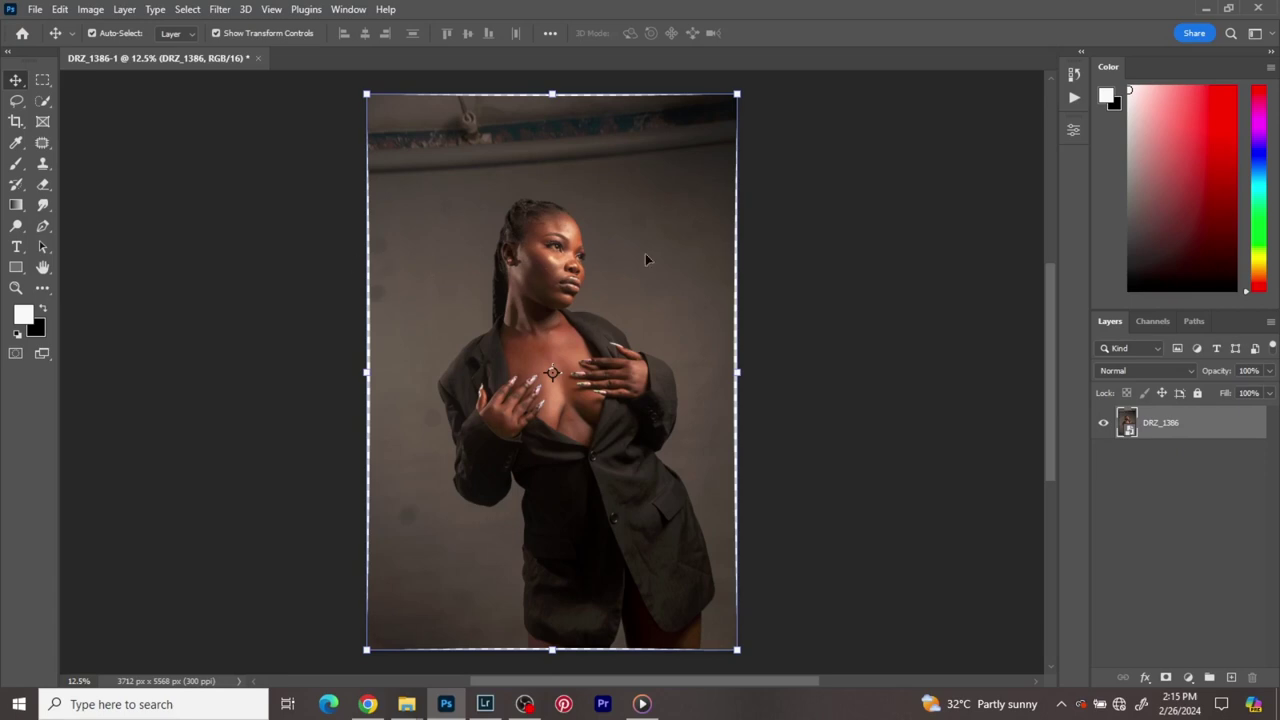
# - Crop the portrait to a 4:5 frame of 4800×6000 px
pyautogui.click(16, 122)
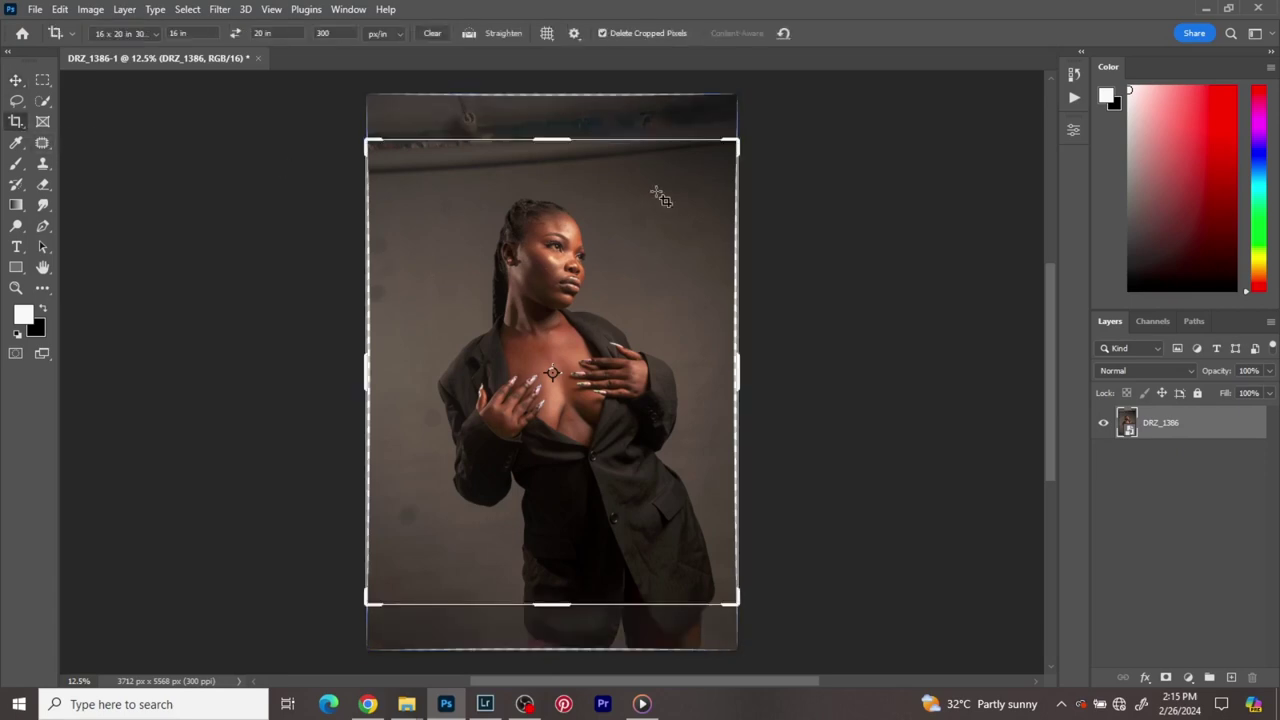
pyautogui.click(556, 140)
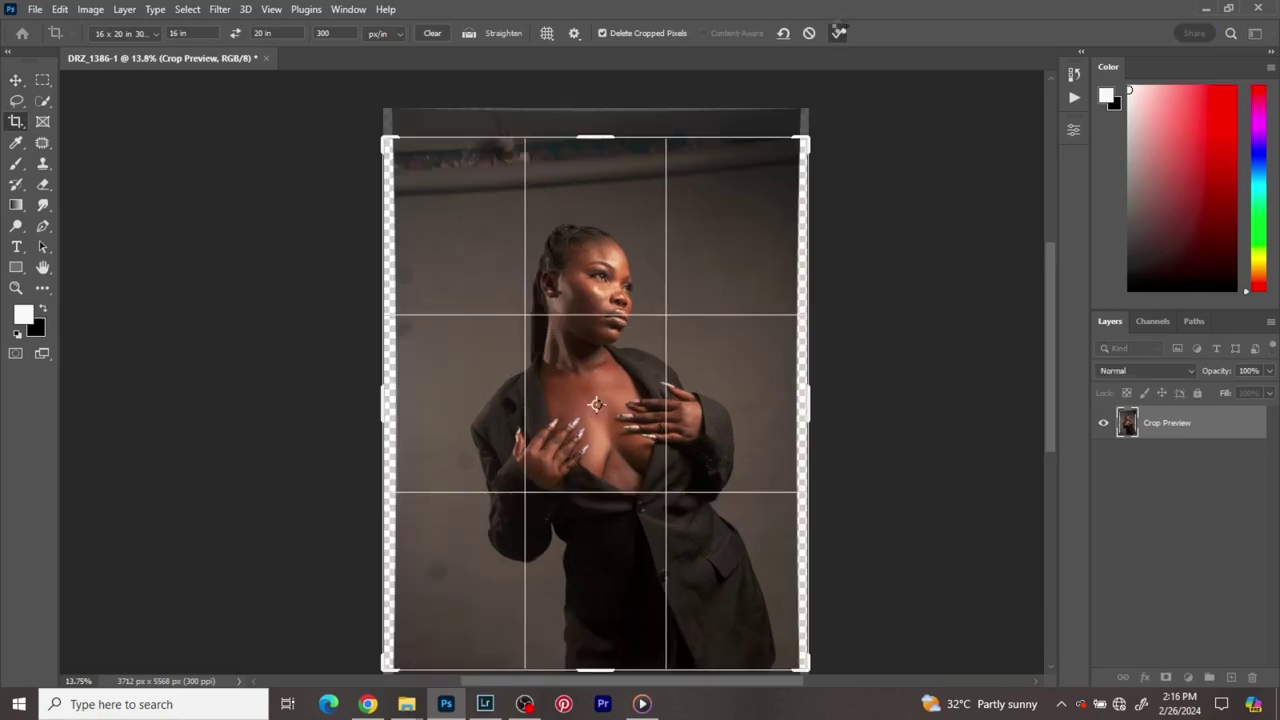
pyautogui.click(839, 33)
# - Flatten the cropped image into a single Background layer
pyautogui.click(16, 80)
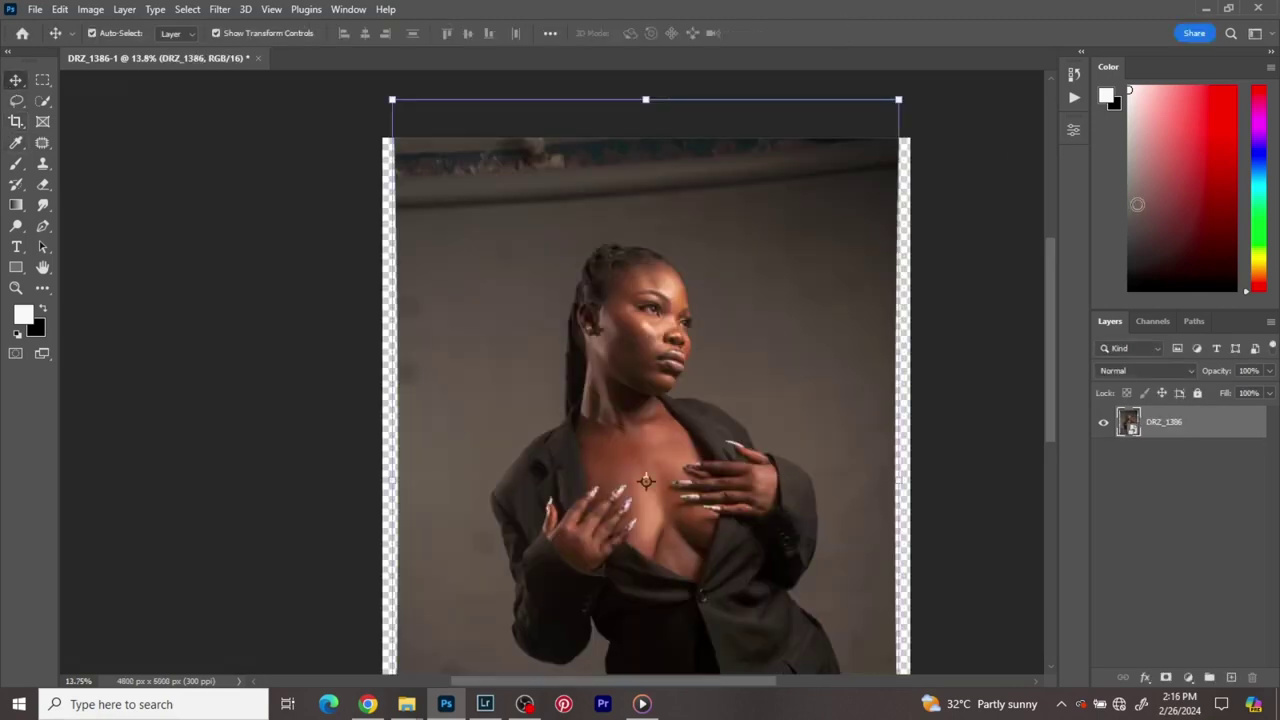
pyautogui.rightClick(1203, 427)
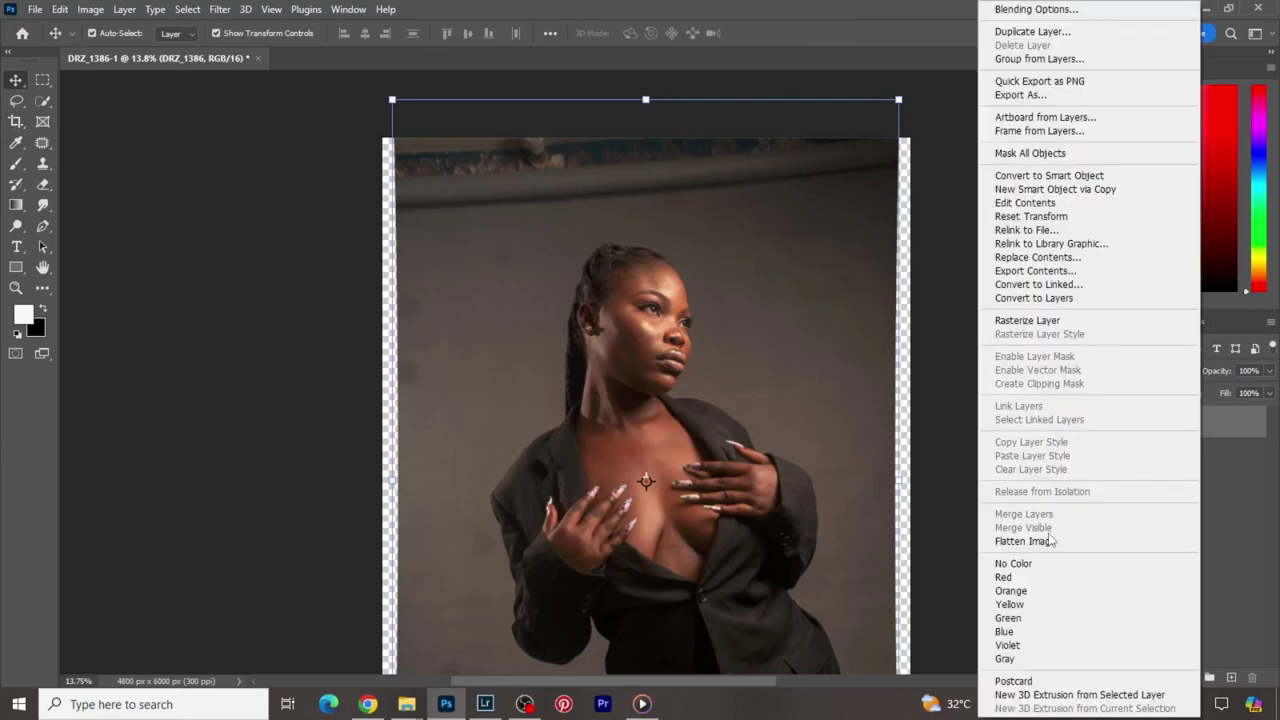
pyautogui.click(1050, 541)
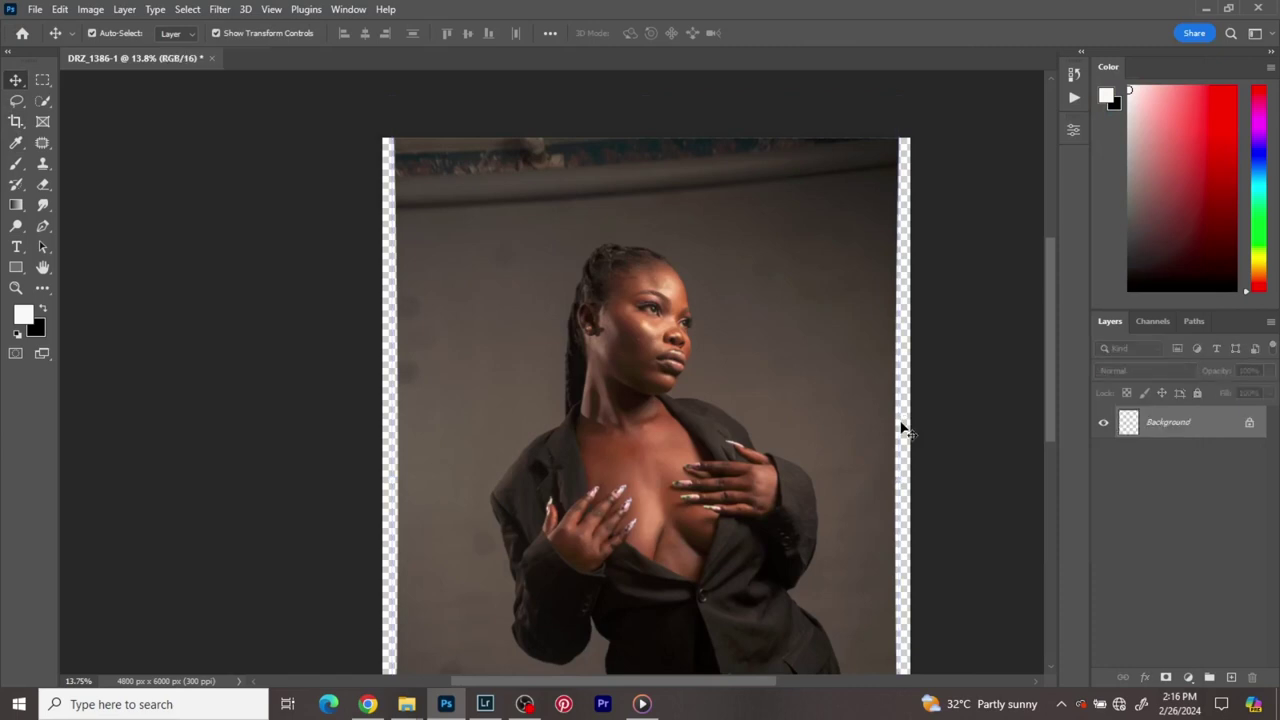
# - Frame the portrait in view and duplicate the Background as Layer 1 with Ctrl+J
pyautogui.scroll(-2, 899, 424)
pyautogui.moveTo(881, 447); pyautogui.dragTo(691, 371)
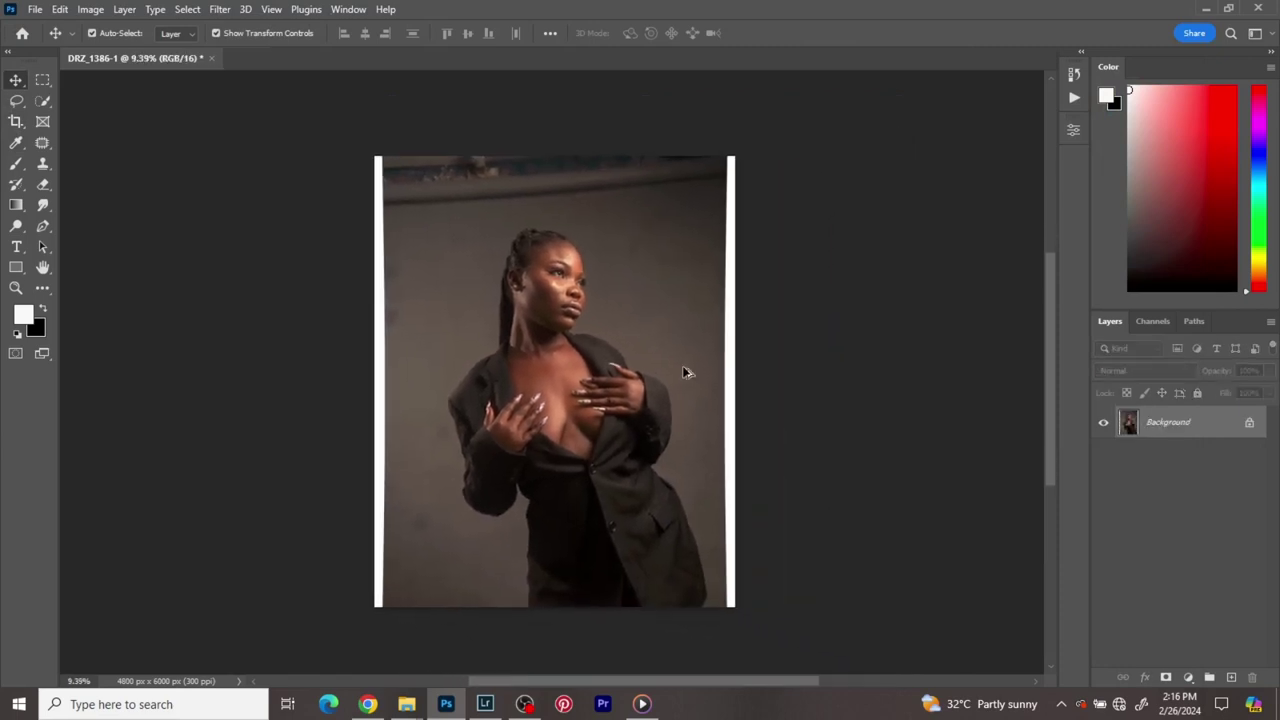
pyautogui.scroll(1, 686, 372)
pyautogui.scroll(1, 730, 366)
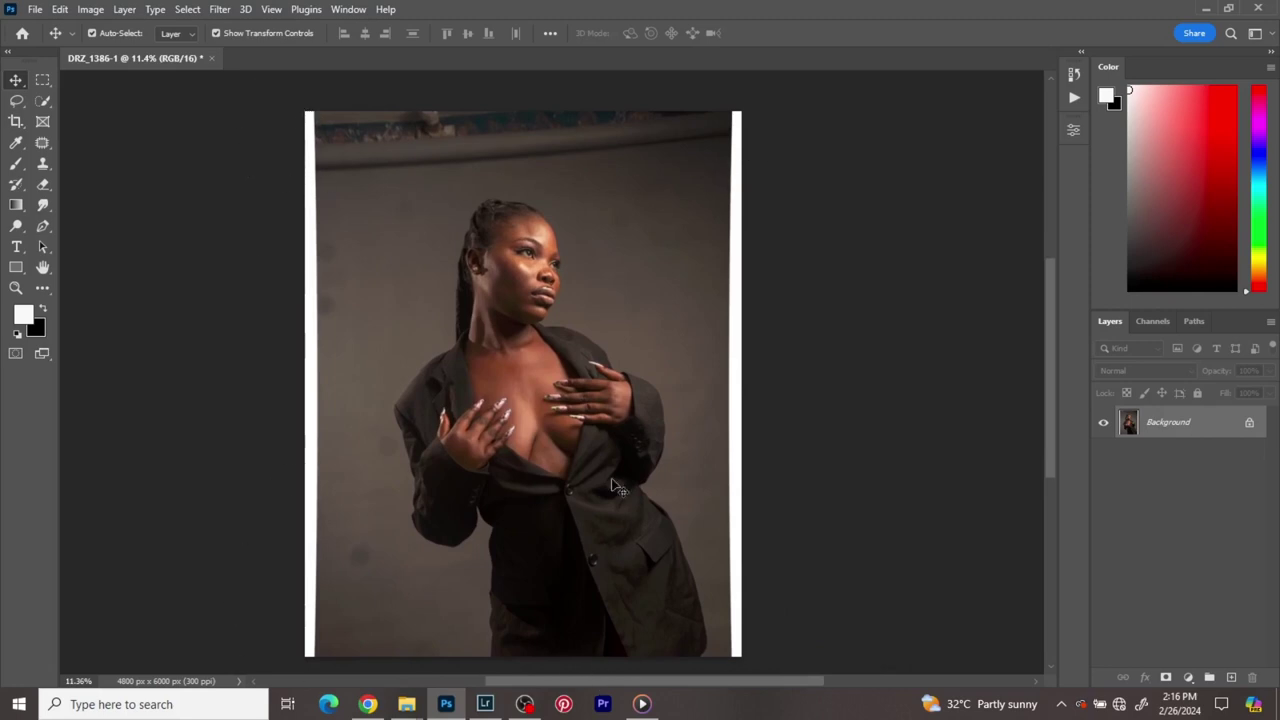
pyautogui.hscroll(-2, 574, 443)
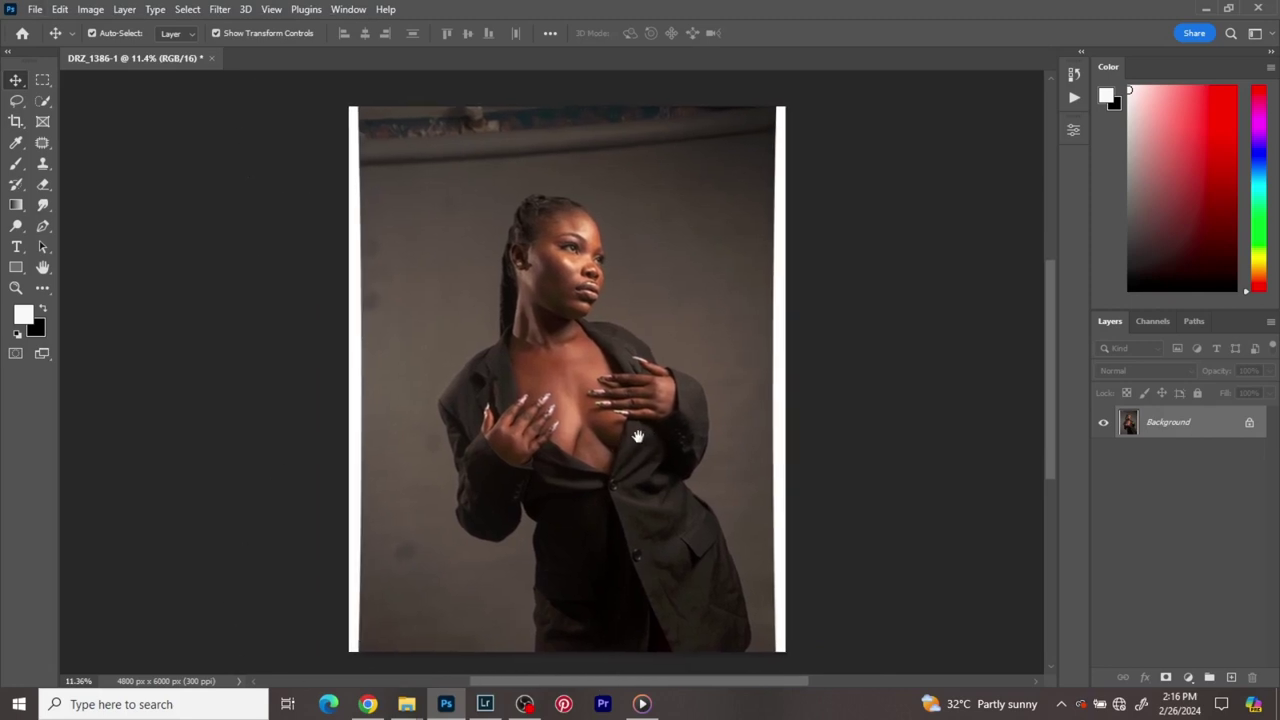
pyautogui.scroll(1, 640, 444)
pyautogui.scroll(-1, 640, 444)
pyautogui.hotkey('ctrl', 'j')
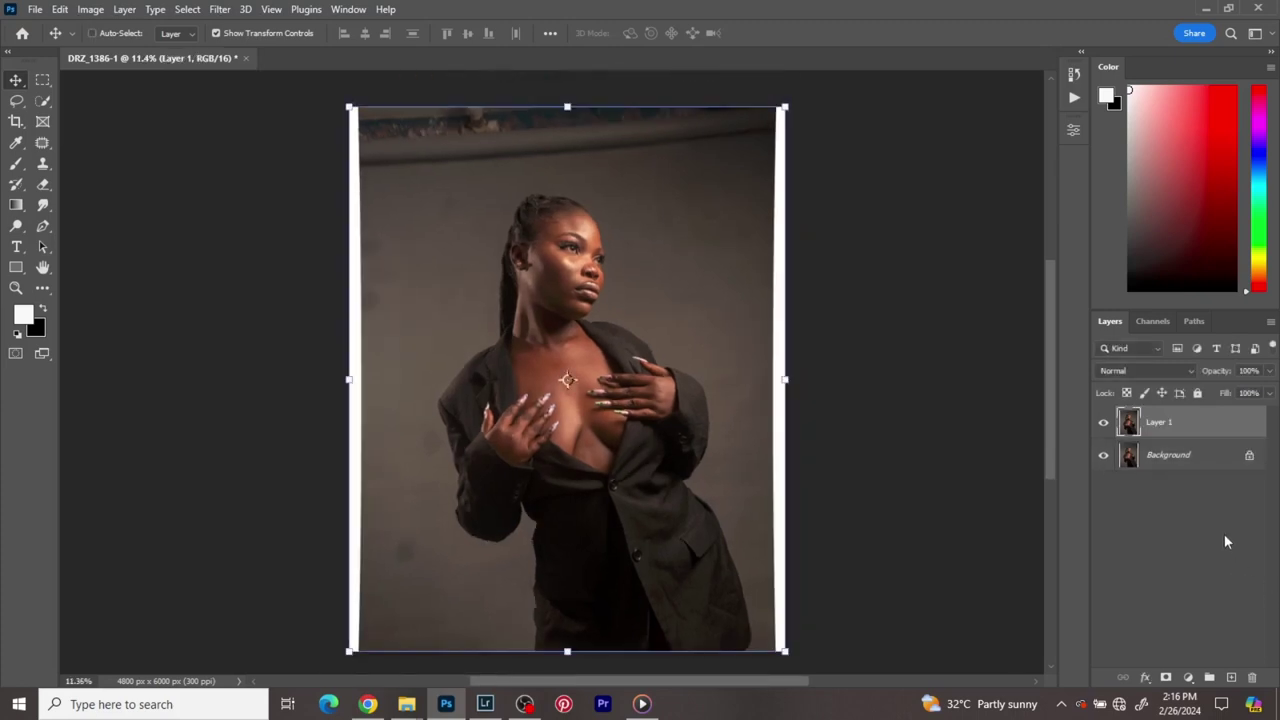
# - Run Select Subject from the Properties panel's Quick Actions to select the woman
pyautogui.click(1073, 130)
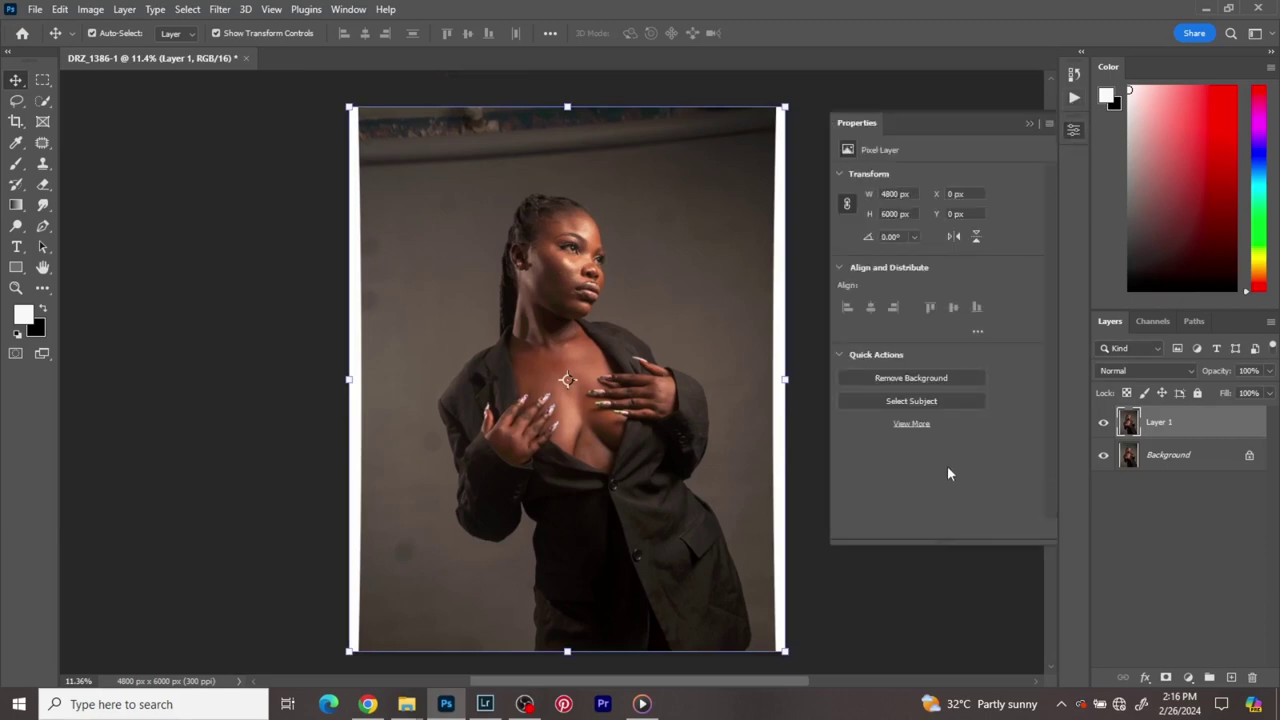
pyautogui.click(911, 402)
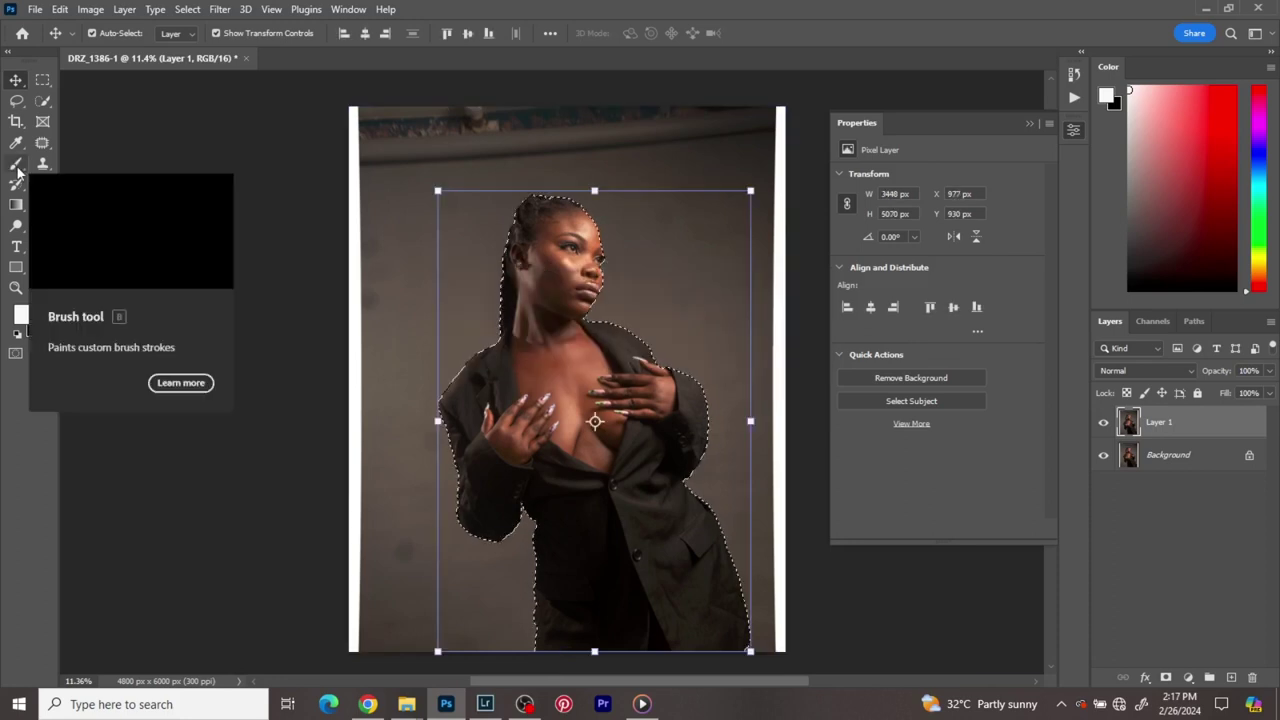
# - Choose the Brush tool and close the Properties panel
pyautogui.click(40, 103)
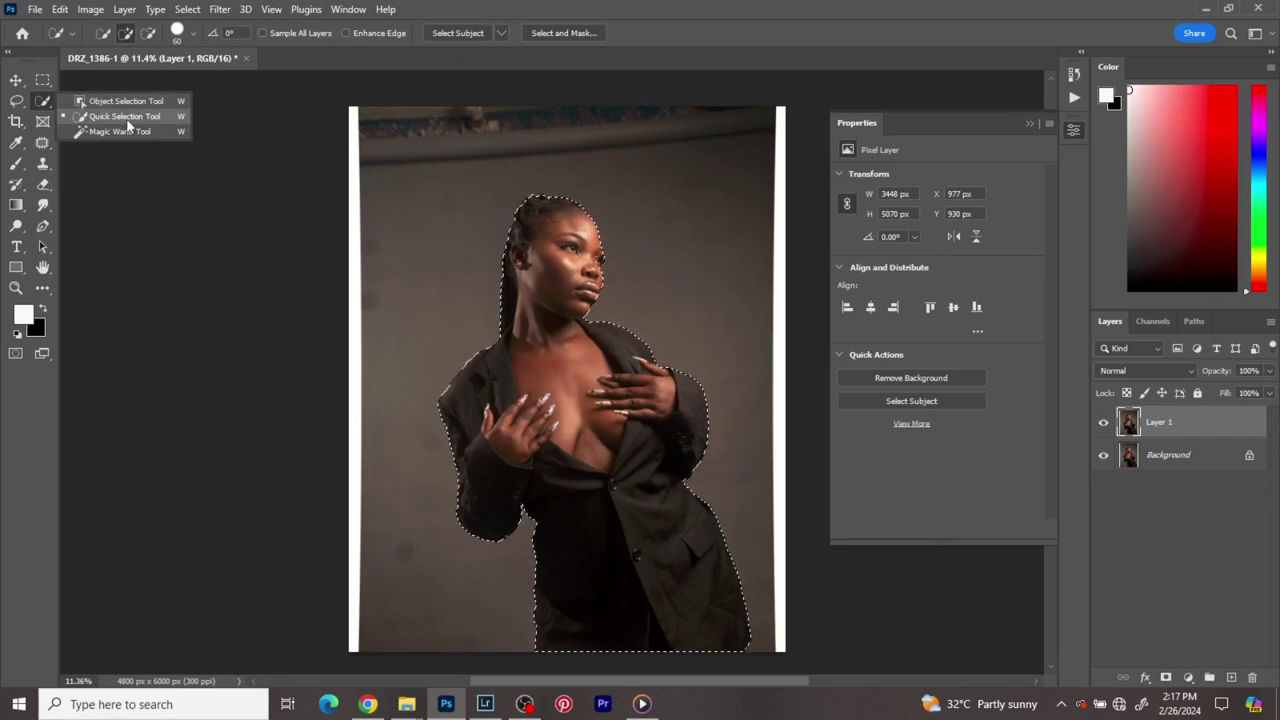
pyautogui.click(16, 101)
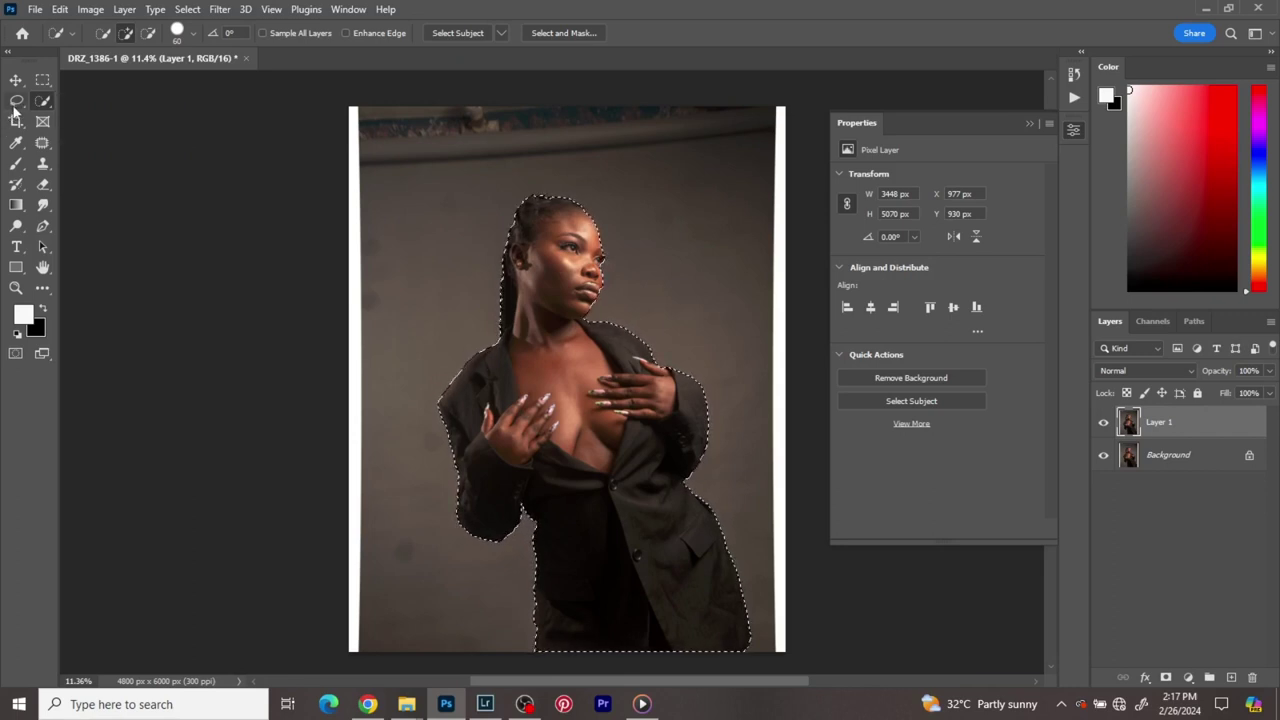
pyautogui.click(12, 167)
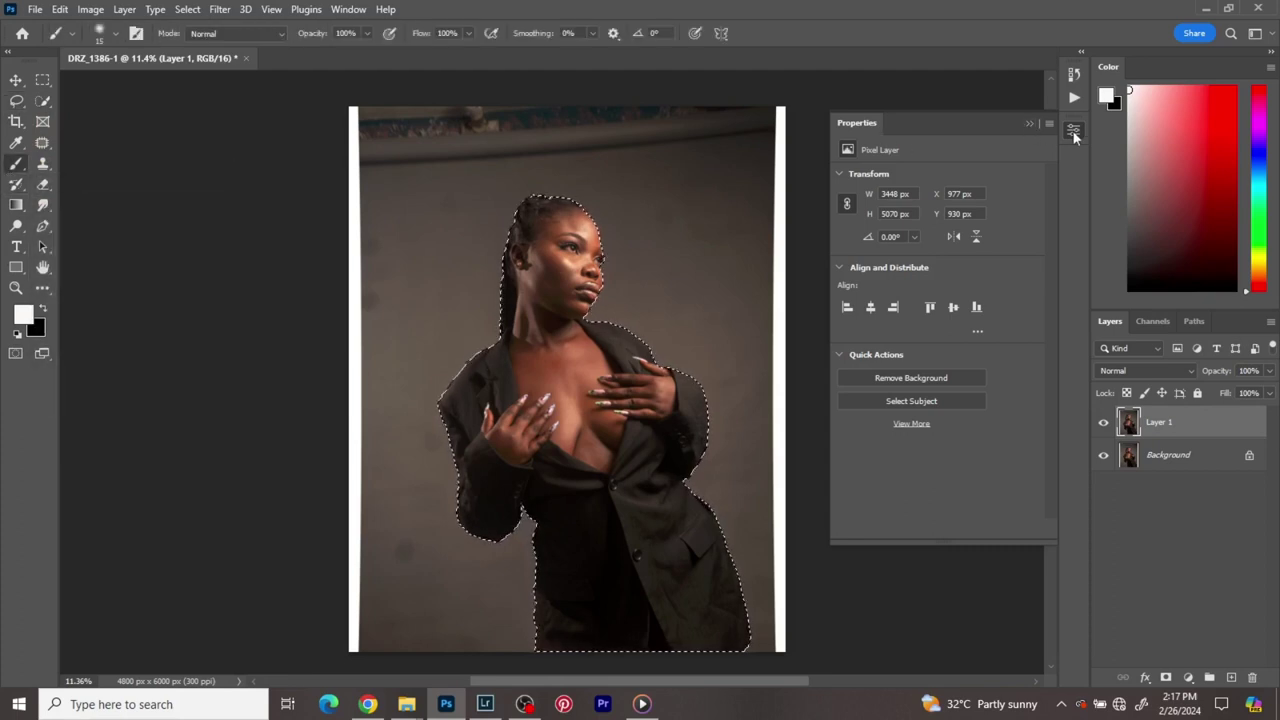
pyautogui.click(1073, 130)
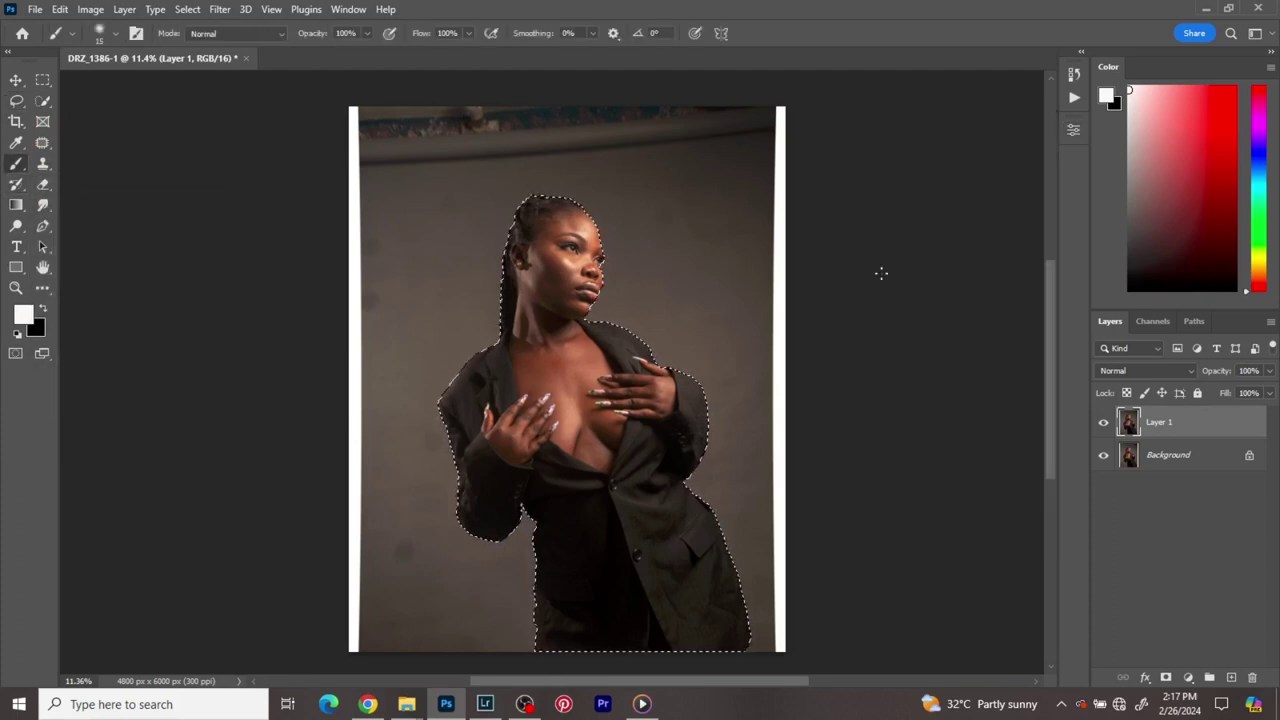
# - Paint the Quick Mask in black and white along the jacket, hands and neck, then return to selection
pyautogui.click(15, 354)
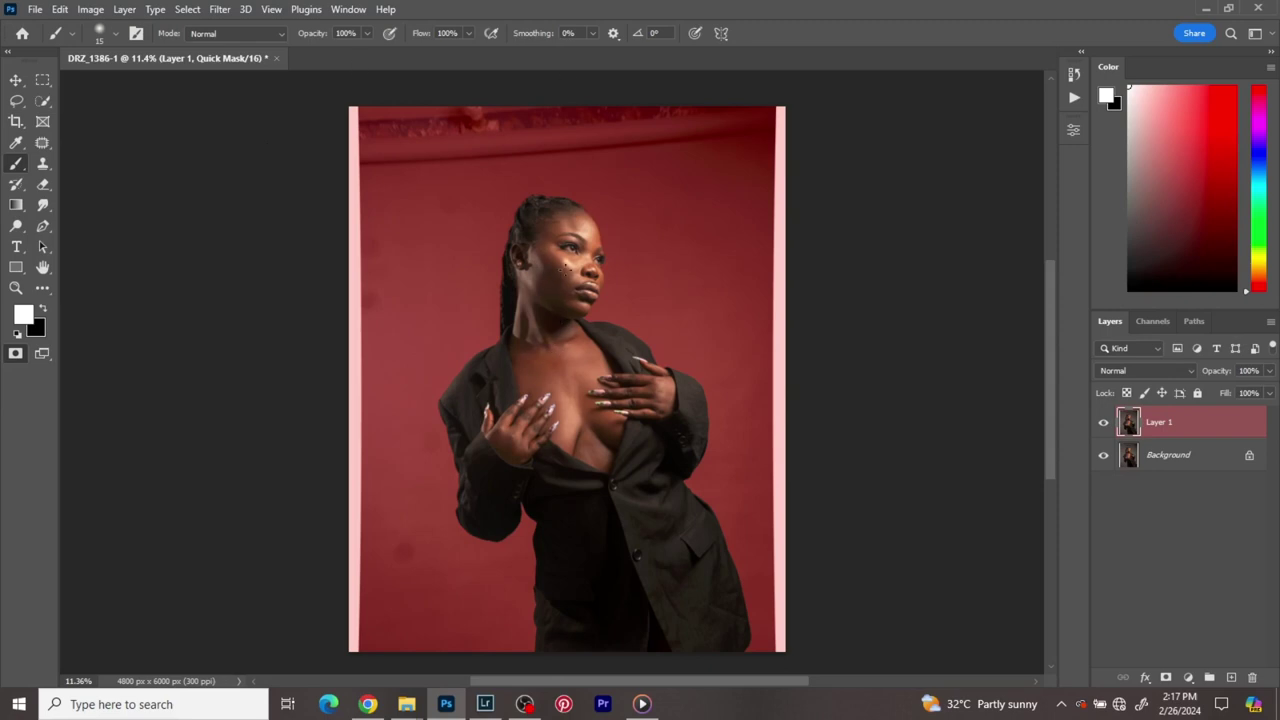
pyautogui.scroll(1, 538, 430)
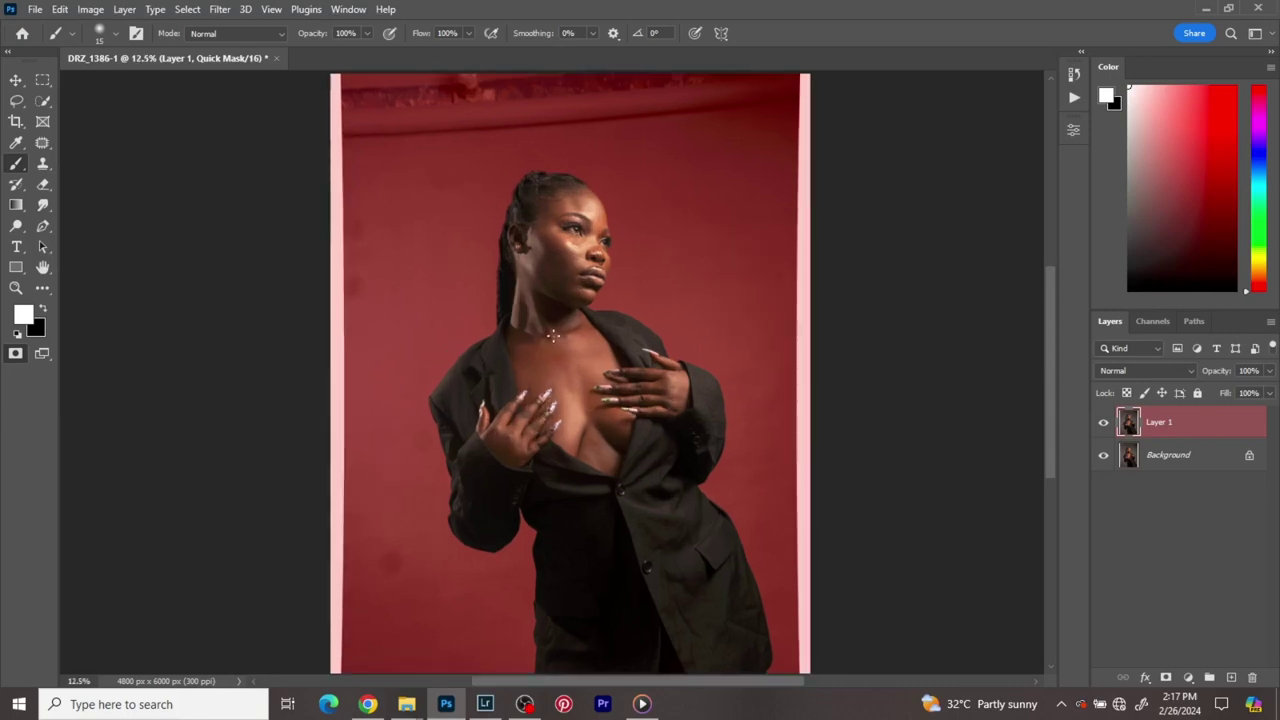
pyautogui.scroll(-1, 588, 380)
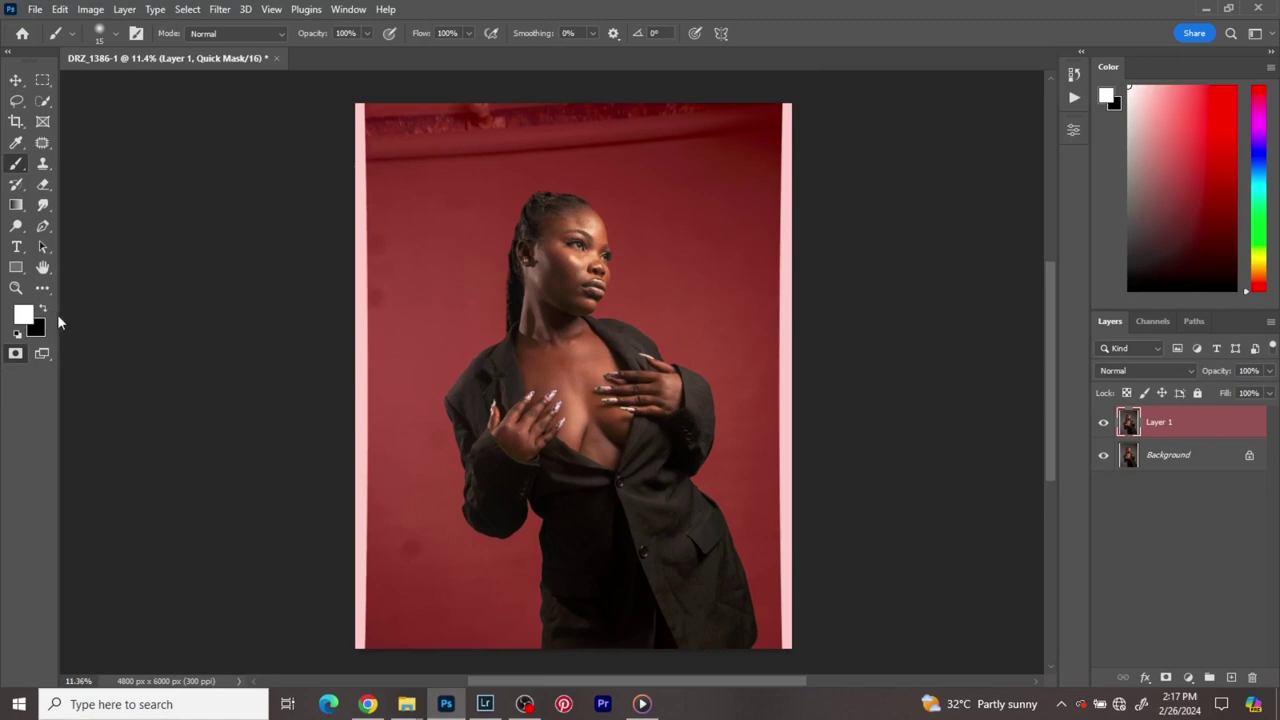
pyautogui.click(47, 308)
pyautogui.click(46, 310)
pyautogui.scroll(1, 594, 541)
pyautogui.scroll(2, 594, 541)
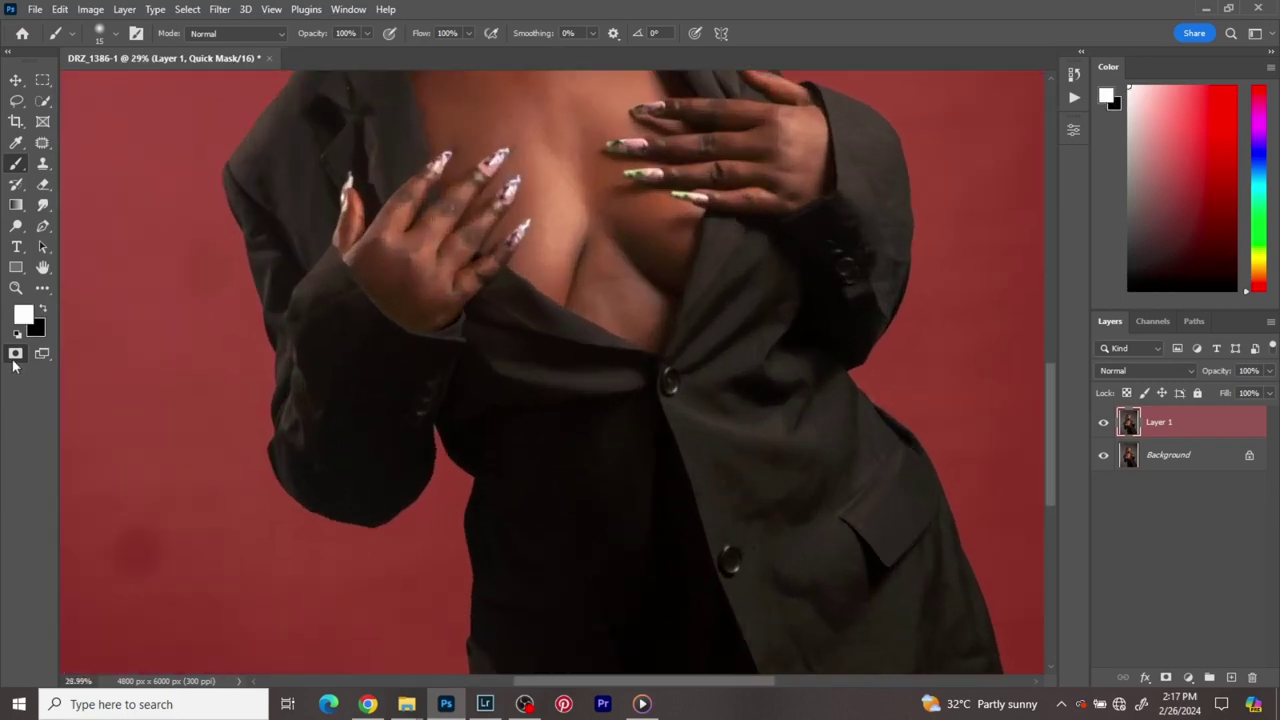
pyautogui.press('q')
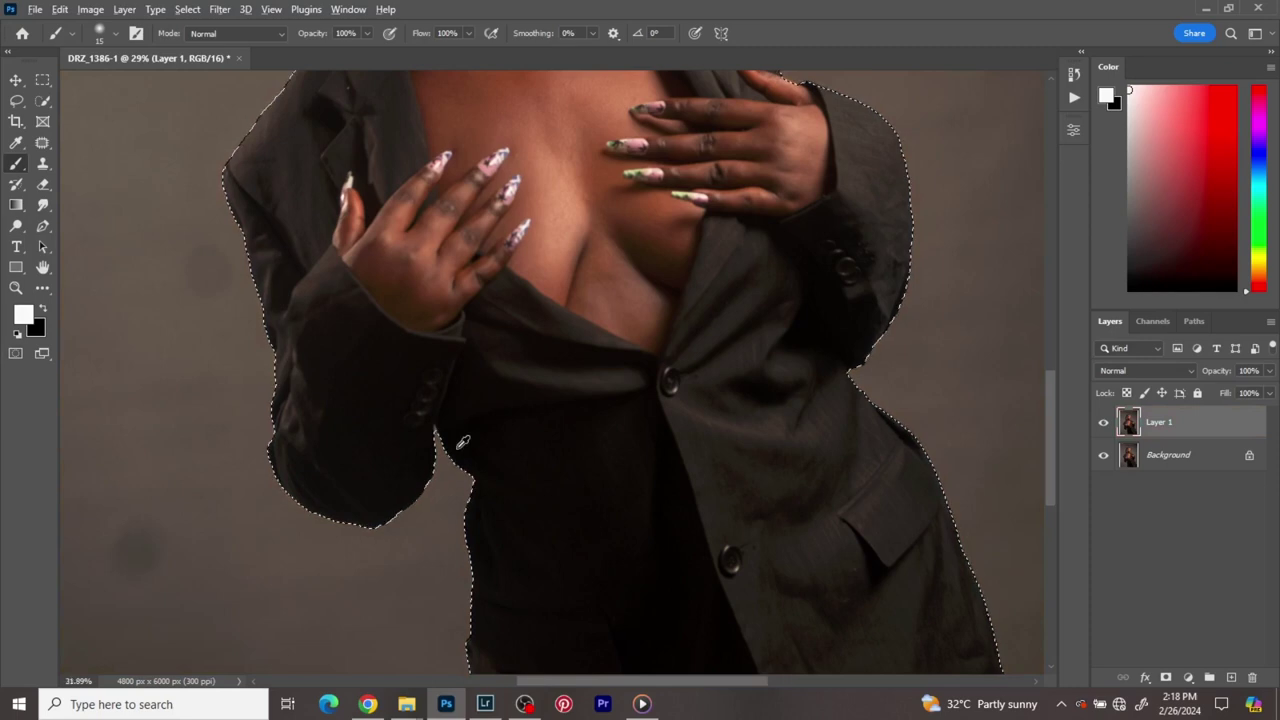
# - Refine the Quick Mask again with a black brush around the hair and face, then return to selection
pyautogui.scroll(2, 458, 446)
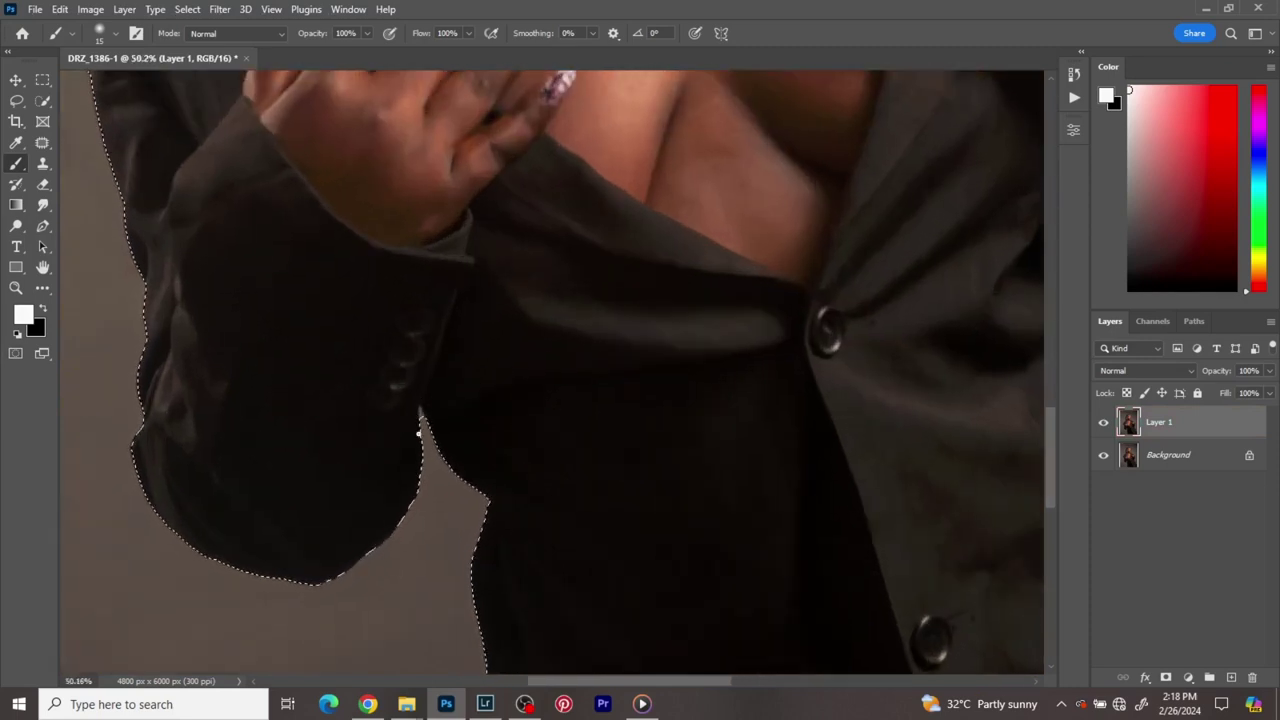
pyautogui.click(16, 353)
pyautogui.click(42, 311)
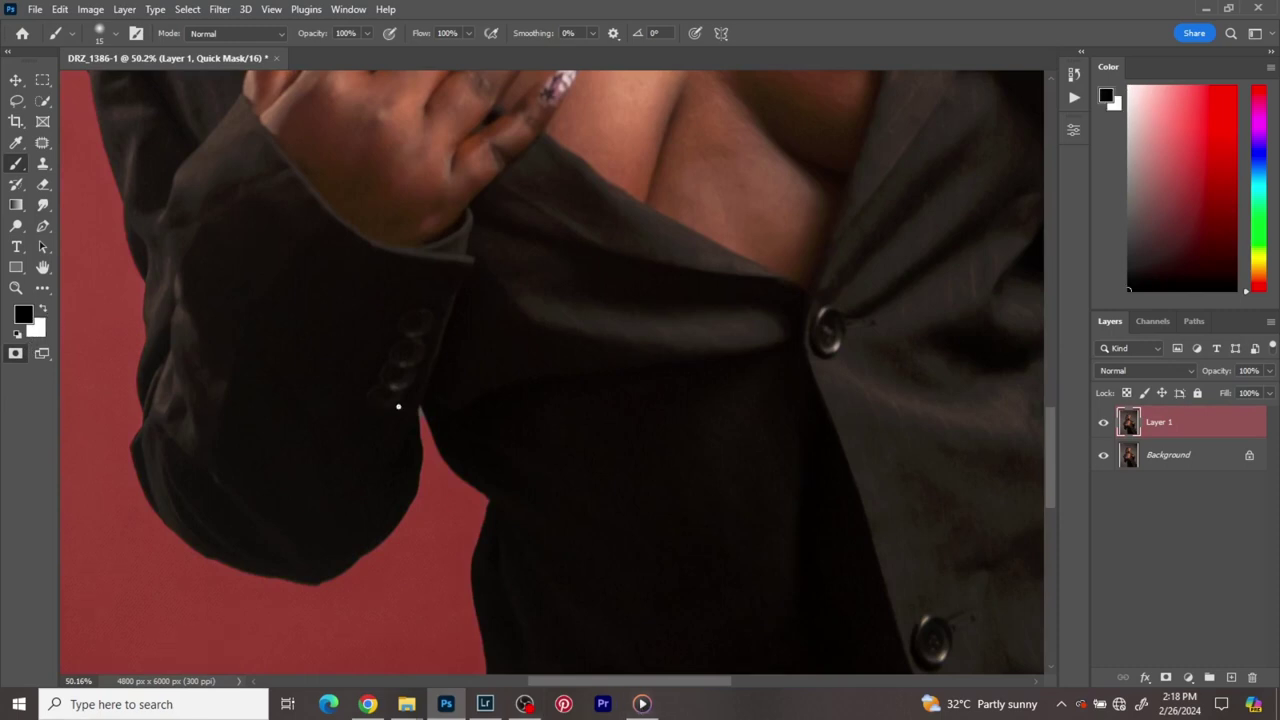
pyautogui.press('[')
pyautogui.press(']')
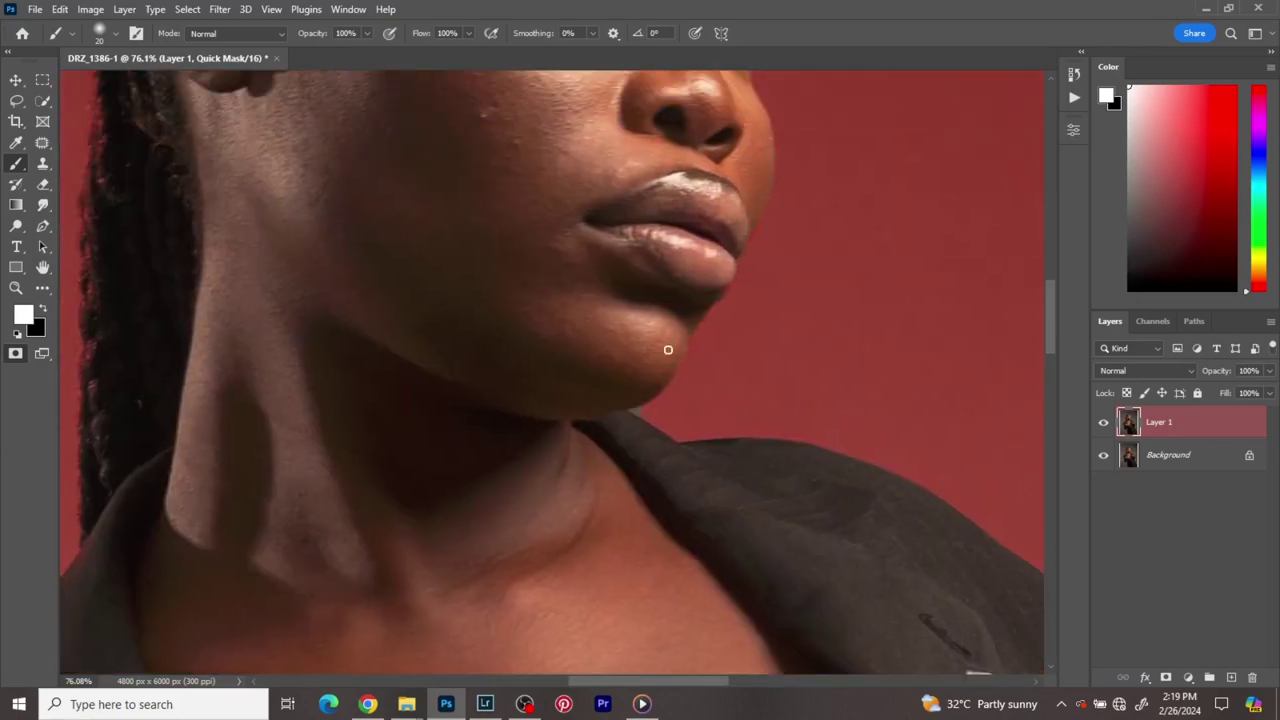
pyautogui.click(15, 353)
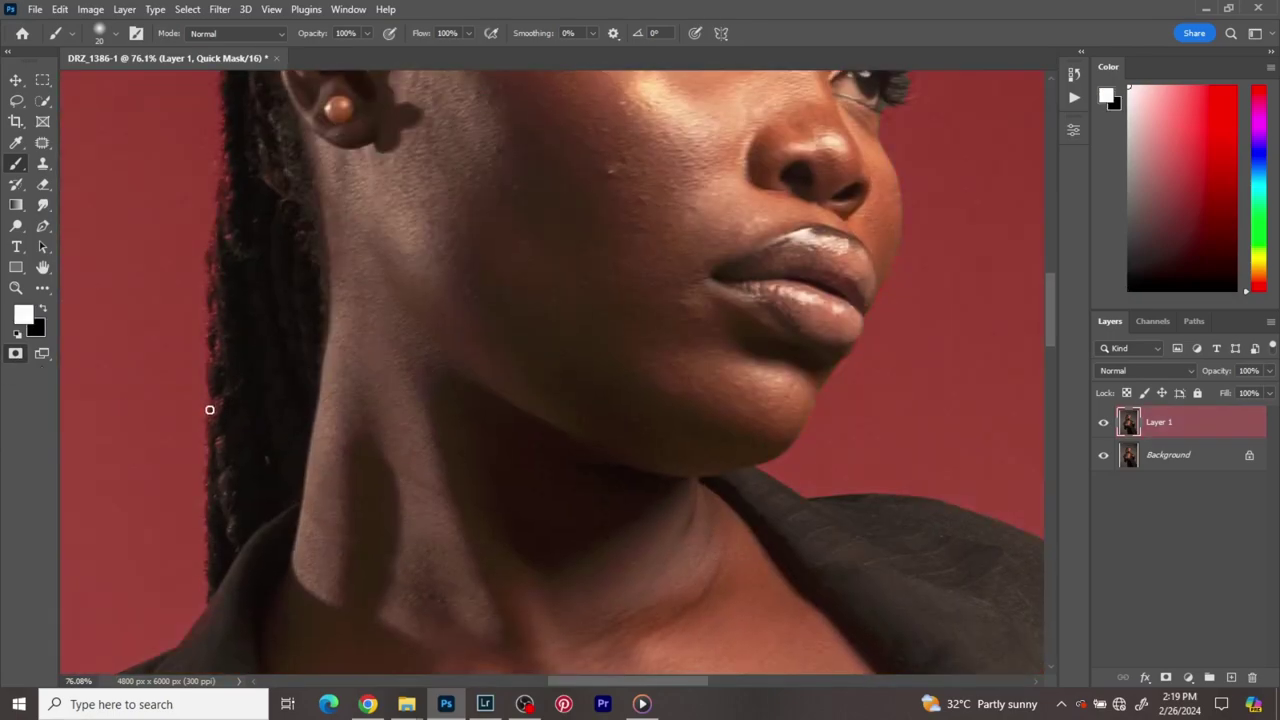
pyautogui.scroll(3, 250, 280)
pyautogui.moveTo(283, 206); pyautogui.dragTo(255, 539)
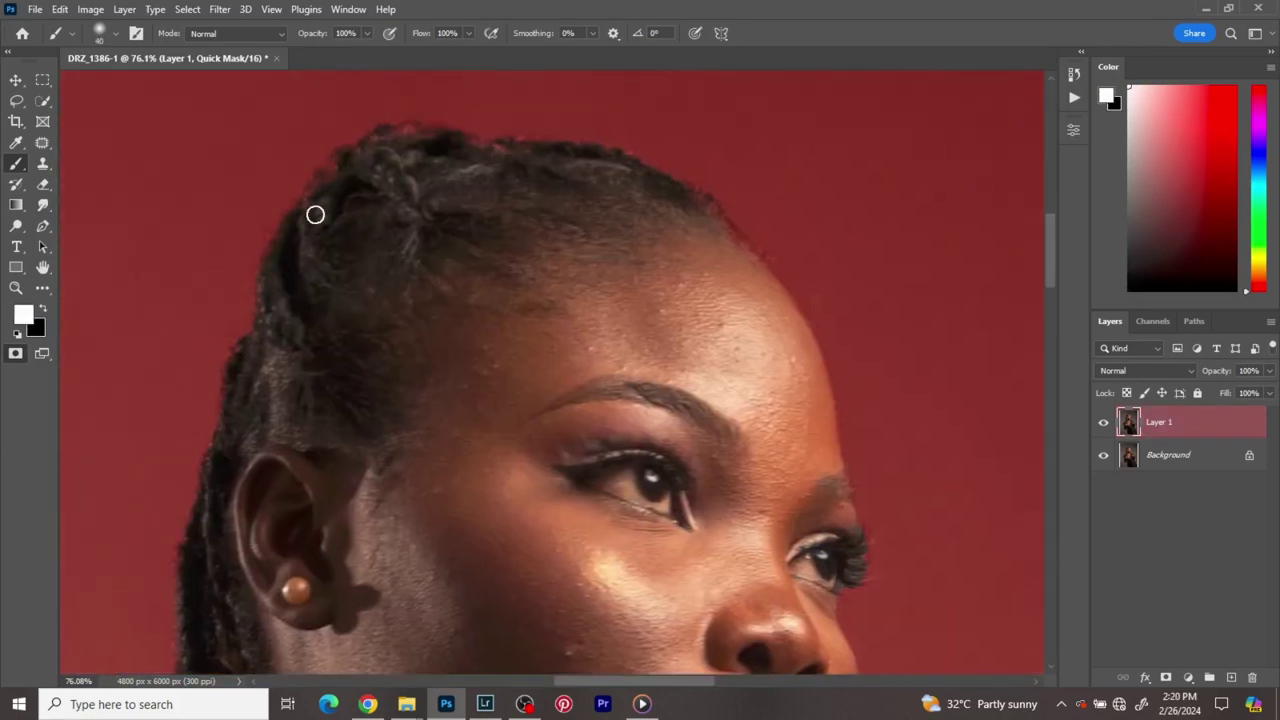
pyautogui.moveTo(799, 334); pyautogui.dragTo(652, 208)
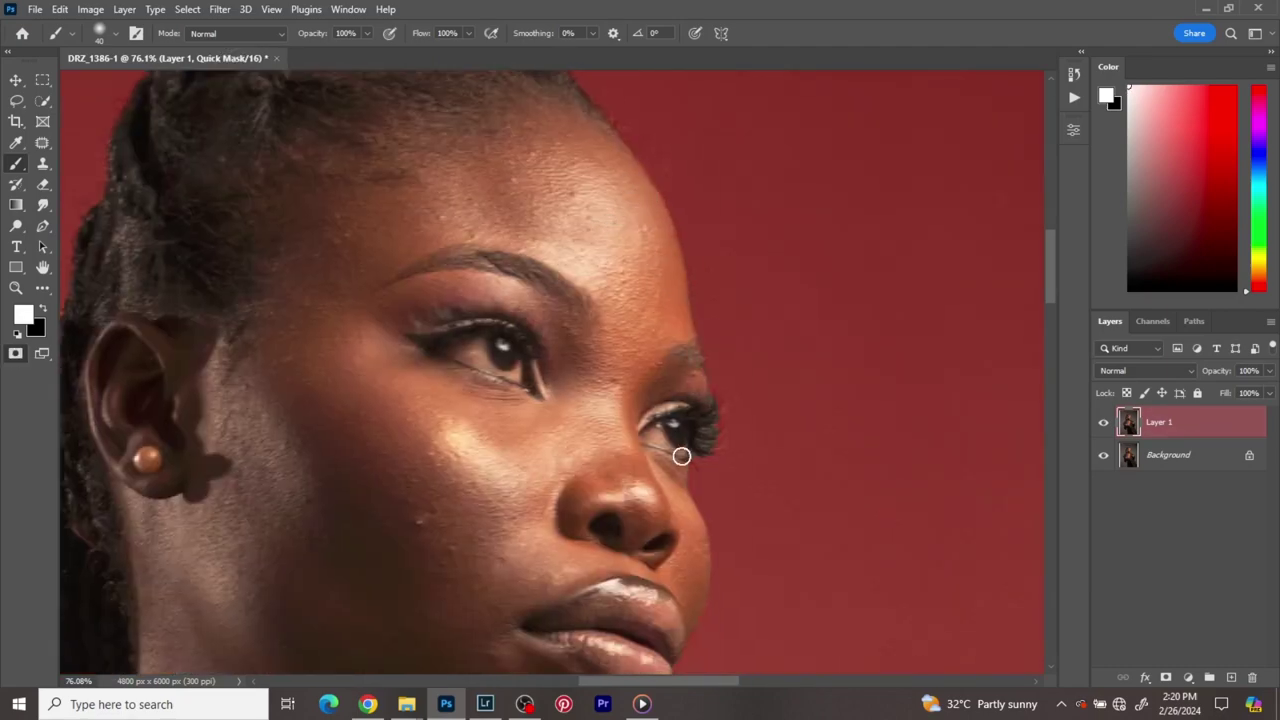
pyautogui.press('q')
pyautogui.scroll(-5, 700, 420)
# - Copy the selected woman onto a new Layer 2
pyautogui.scroll(-2, 697, 397)
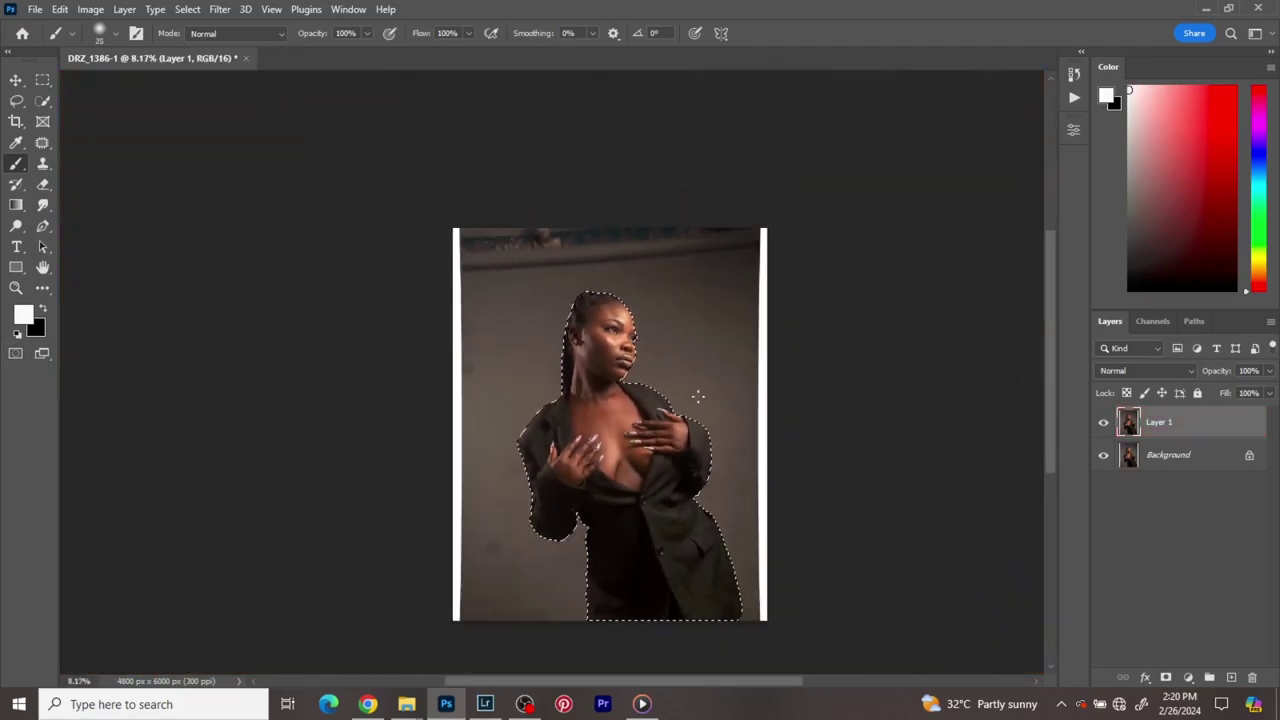
pyautogui.scroll(1, 732, 406)
pyautogui.scroll(1, 733, 410)
pyautogui.scroll(-1, 733, 410)
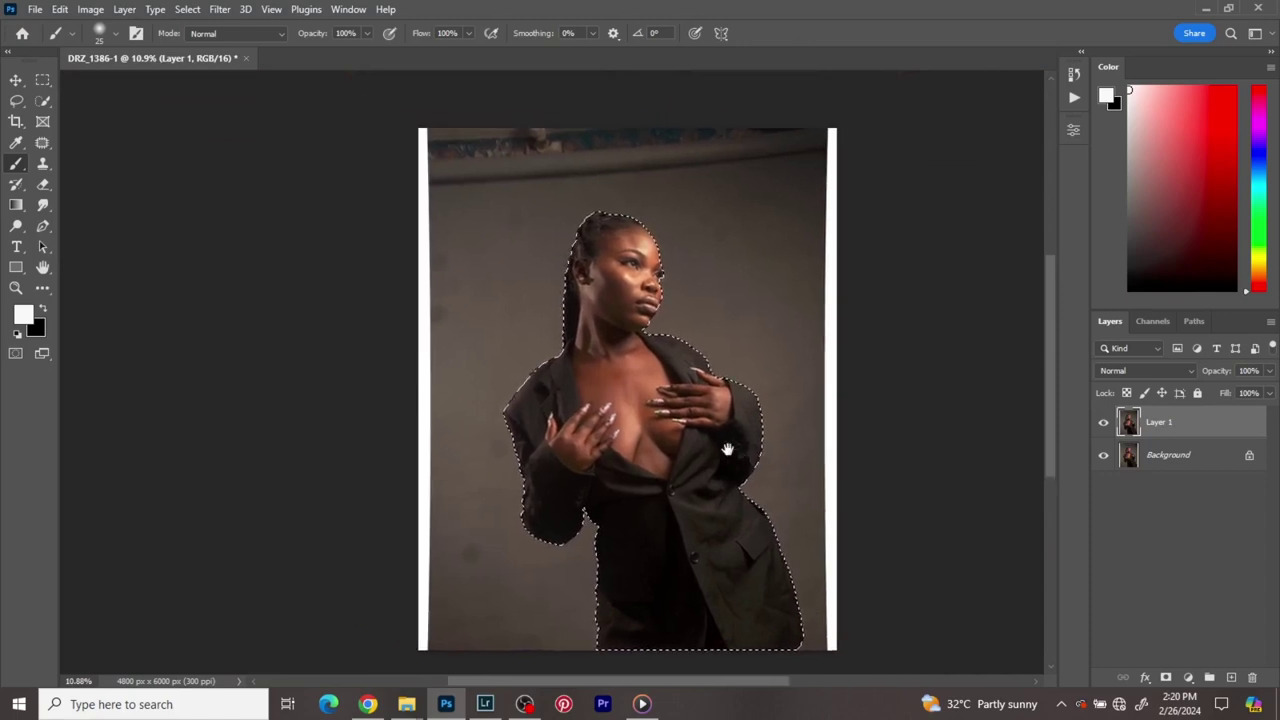
pyautogui.scroll(1, 735, 440)
pyautogui.scroll(-1, 735, 444)
pyautogui.hotkey('ctrl', 'j')
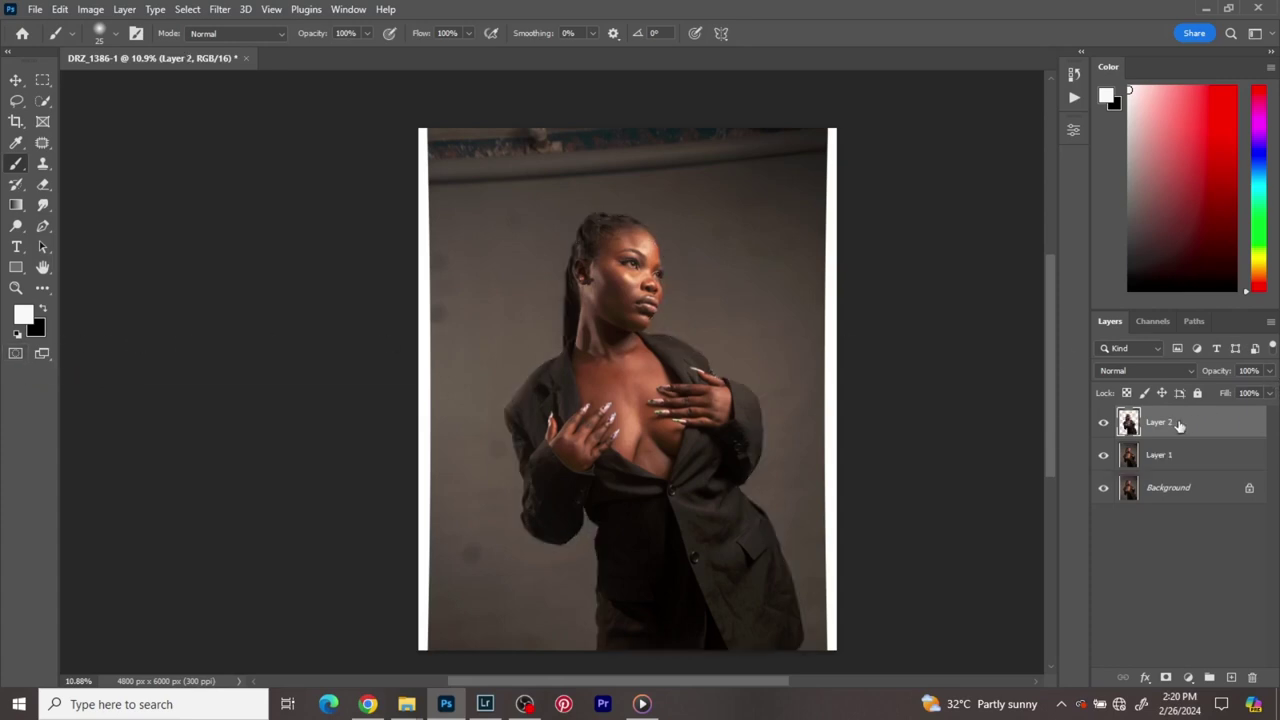
# - Solo Layer 2 to check the cut-out, reload its selection, and select Layer 1
pyautogui.keyDown('alt'); pyautogui.click(1104, 424); pyautogui.keyUp('alt')
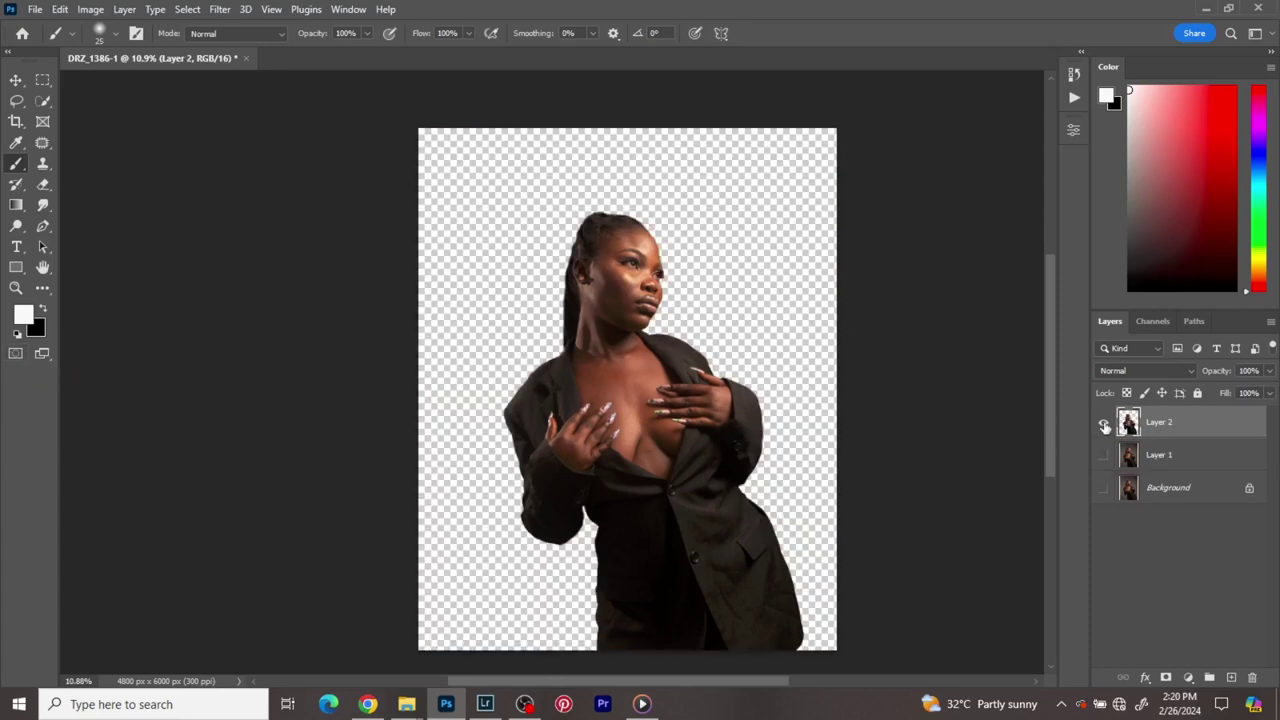
pyautogui.keyDown('alt'); pyautogui.click(1104, 424); pyautogui.keyUp('alt')
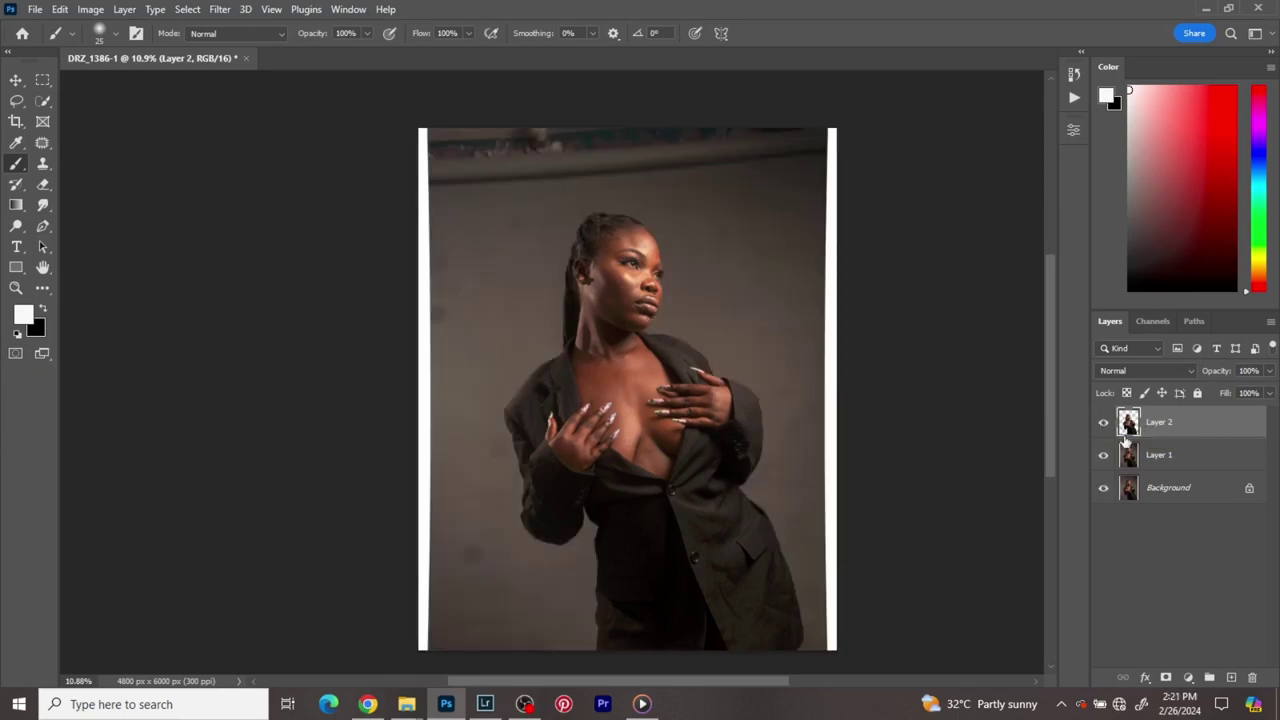
pyautogui.keyDown('ctrl'); pyautogui.click(1128, 424); pyautogui.keyUp('ctrl')
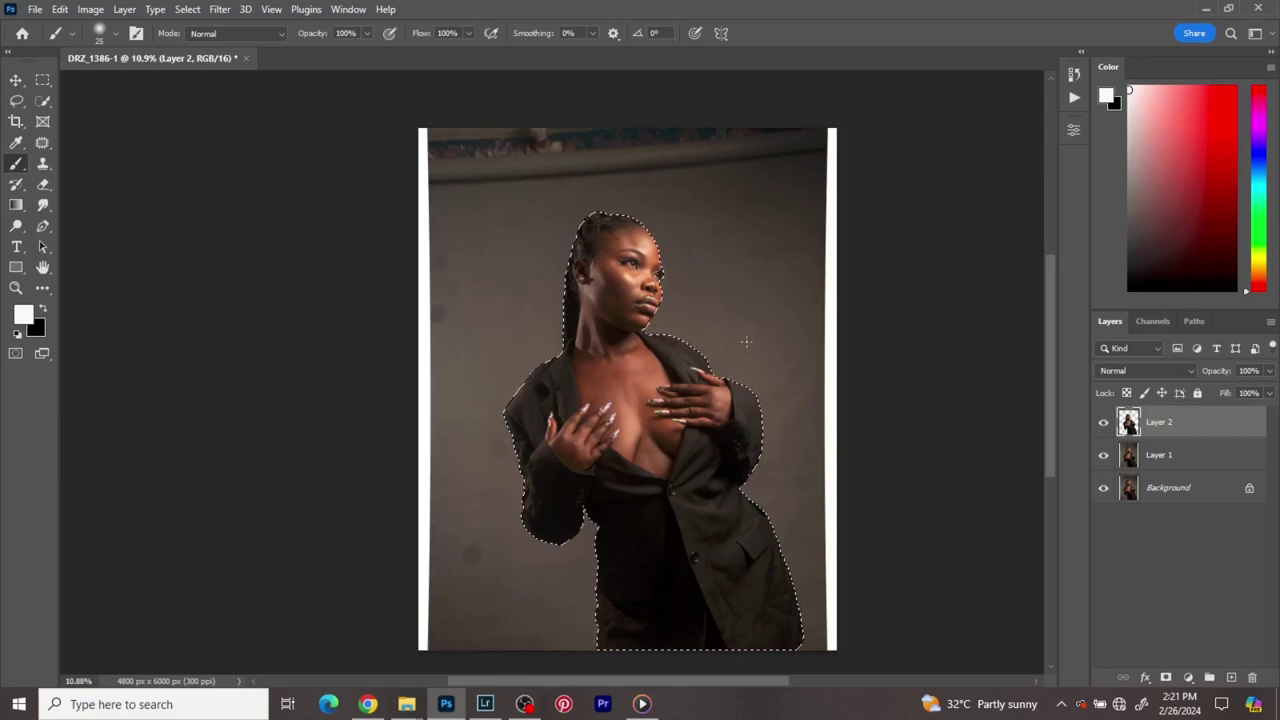
pyautogui.click(1185, 458)
# - Invert the selection with Select Inverse so it covers the backdrop
pyautogui.rightClick(488, 251)
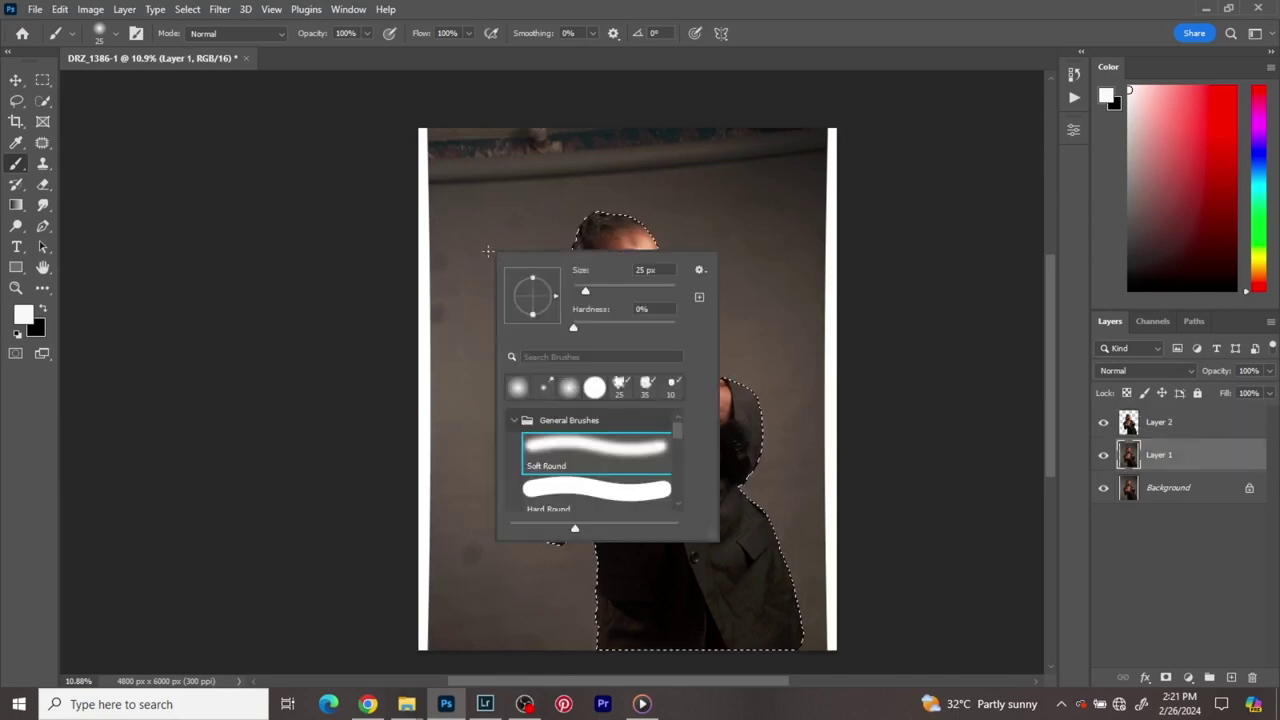
pyautogui.click(16, 101)
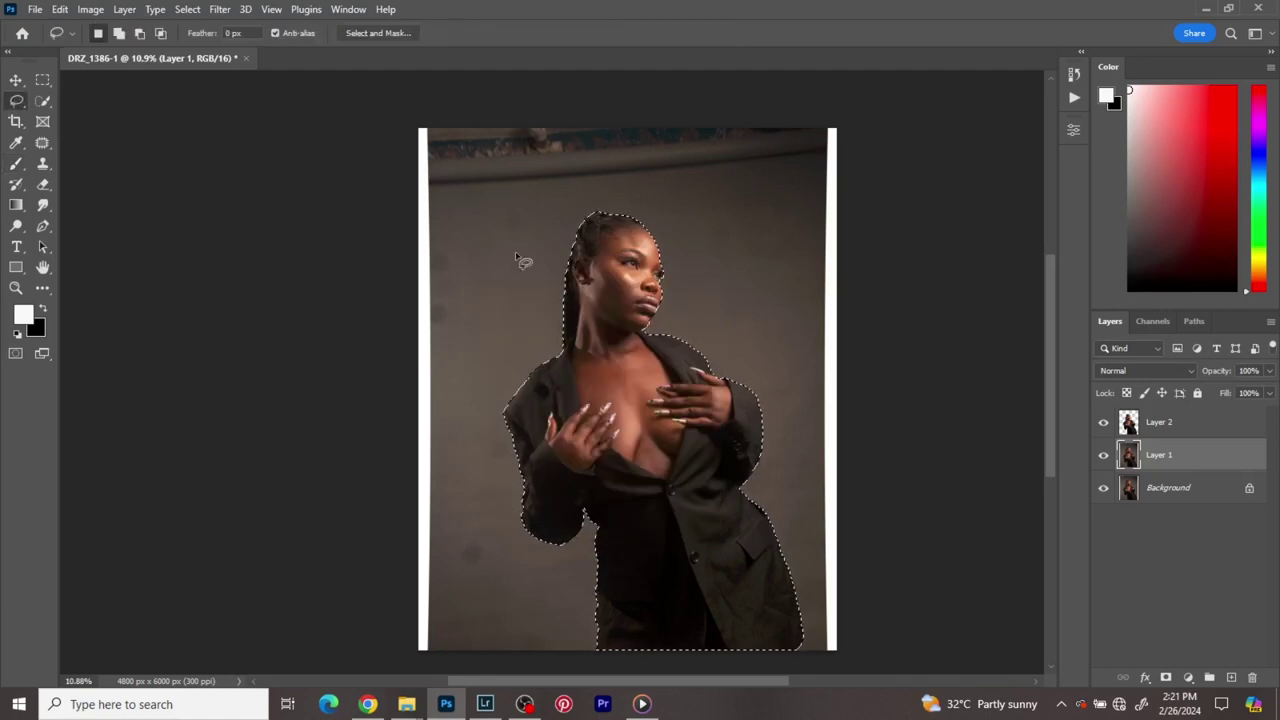
pyautogui.rightClick(545, 247)
pyautogui.click(560, 264)
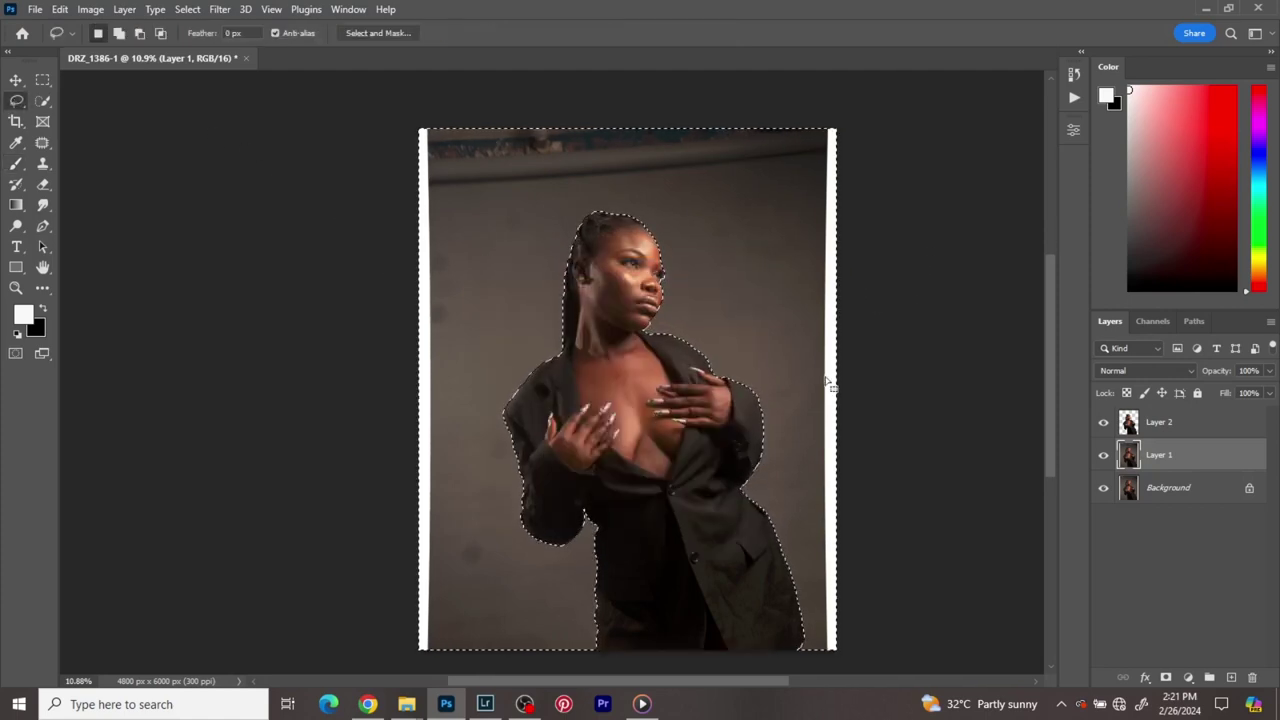
# - Copy the backdrop onto a new Layer 3 and view it solo
pyautogui.hotkey('ctrl', 'j')
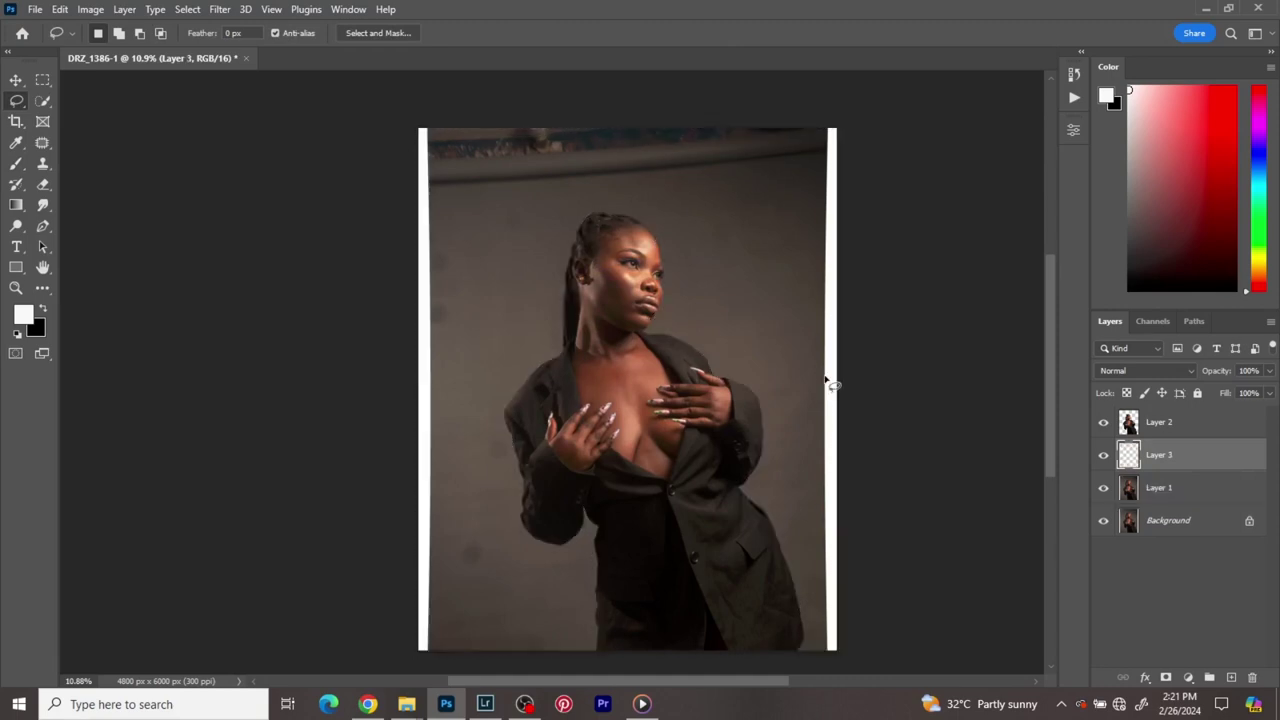
pyautogui.keyDown('alt'); pyautogui.click(1104, 455); pyautogui.keyUp('alt')
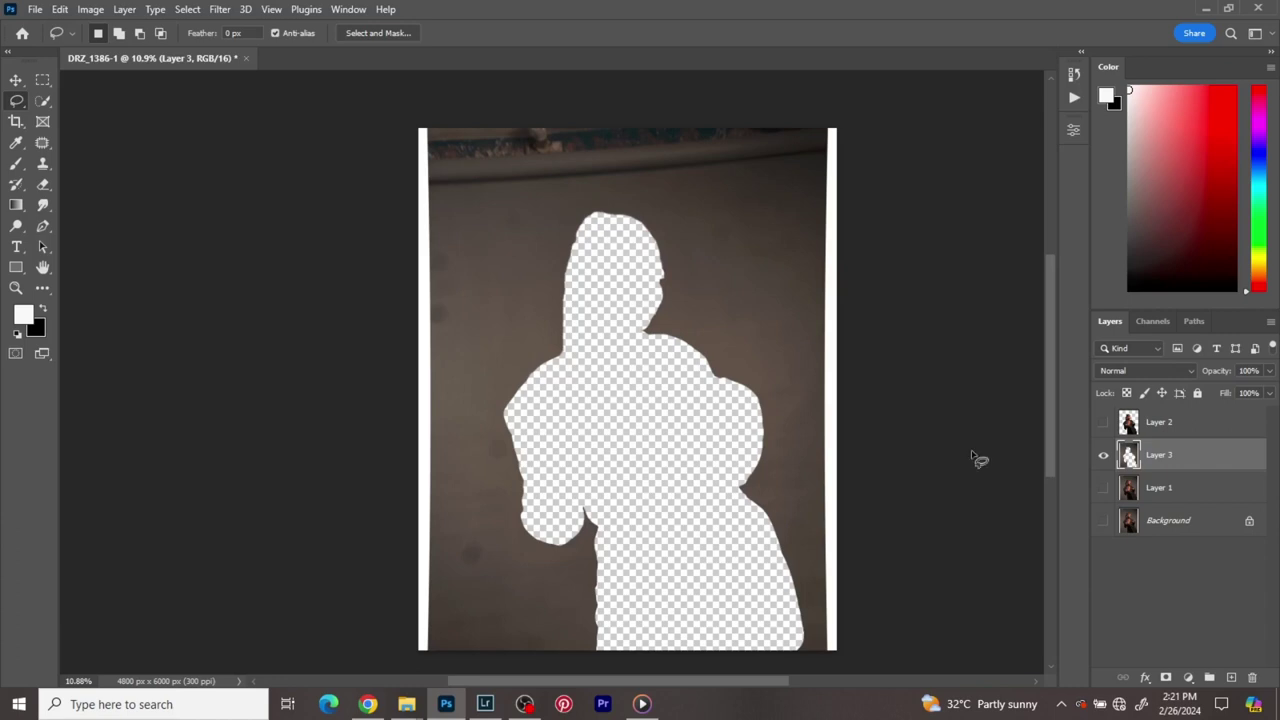
pyautogui.click(1189, 677)
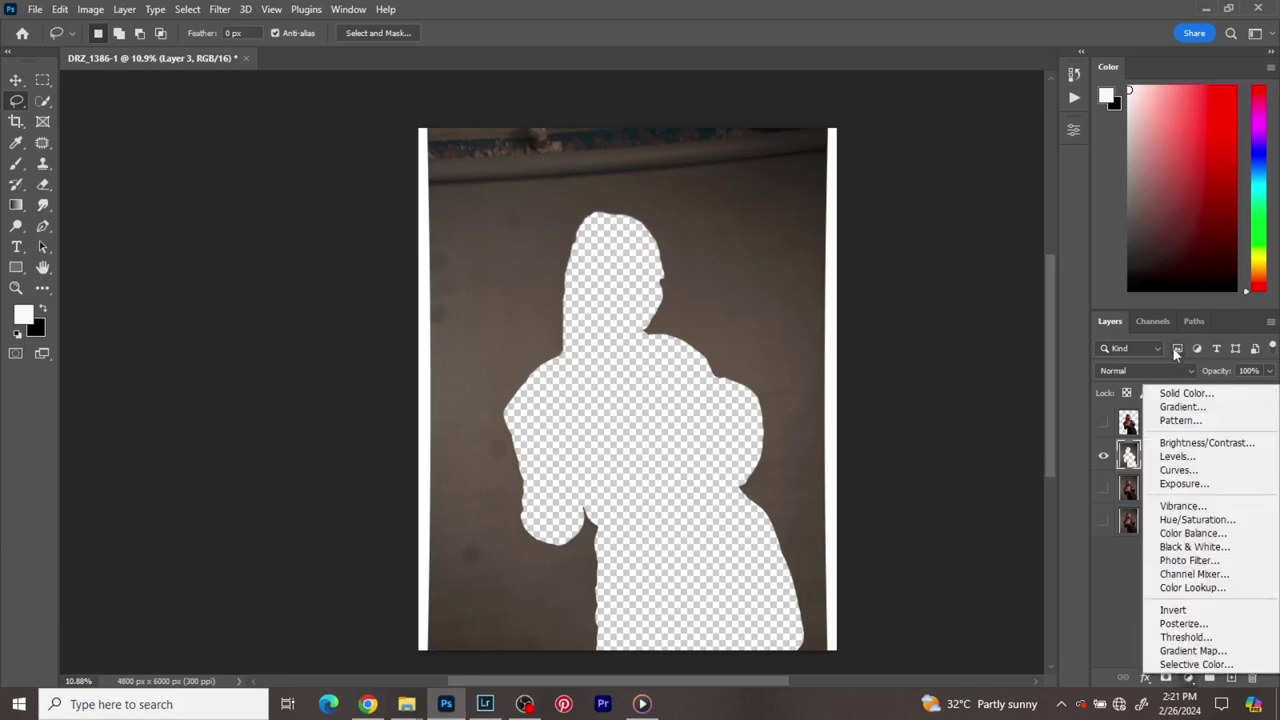
# - Add a Solid Color fill layer set to brown 504a43 sampled from the backdrop
pyautogui.click(1192, 398)
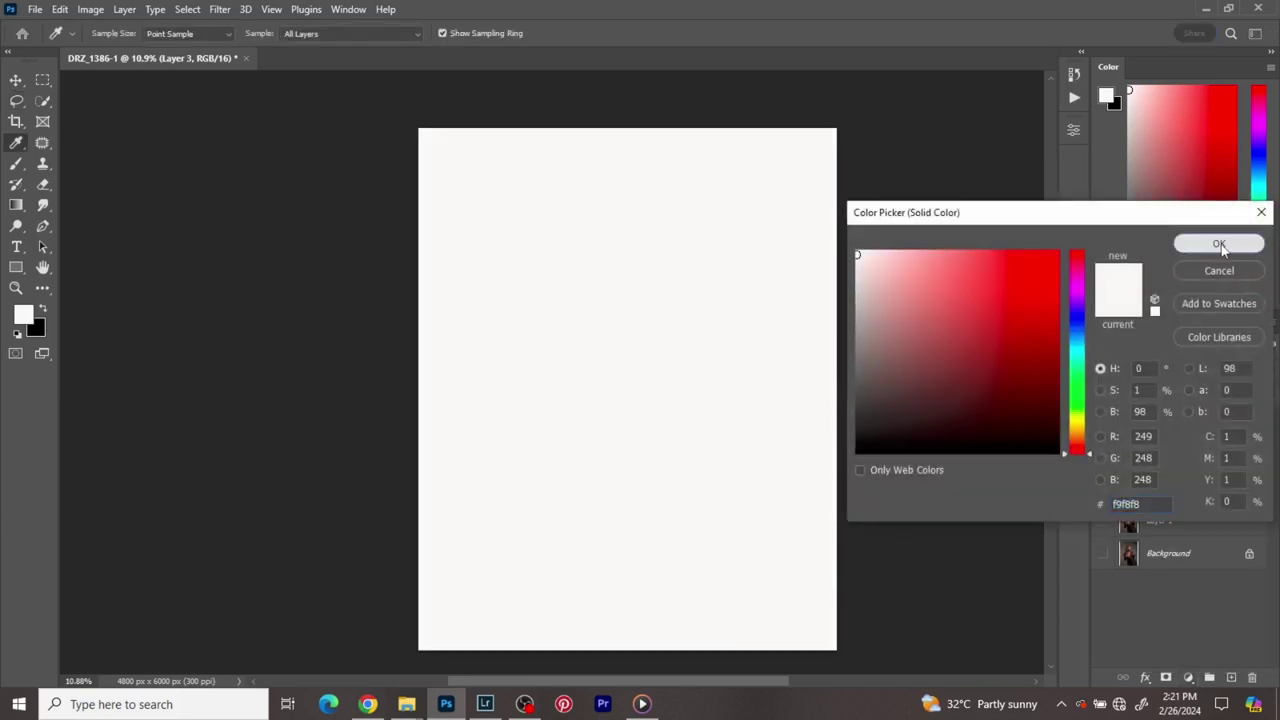
pyautogui.click(1219, 243)
pyautogui.click(1104, 456)
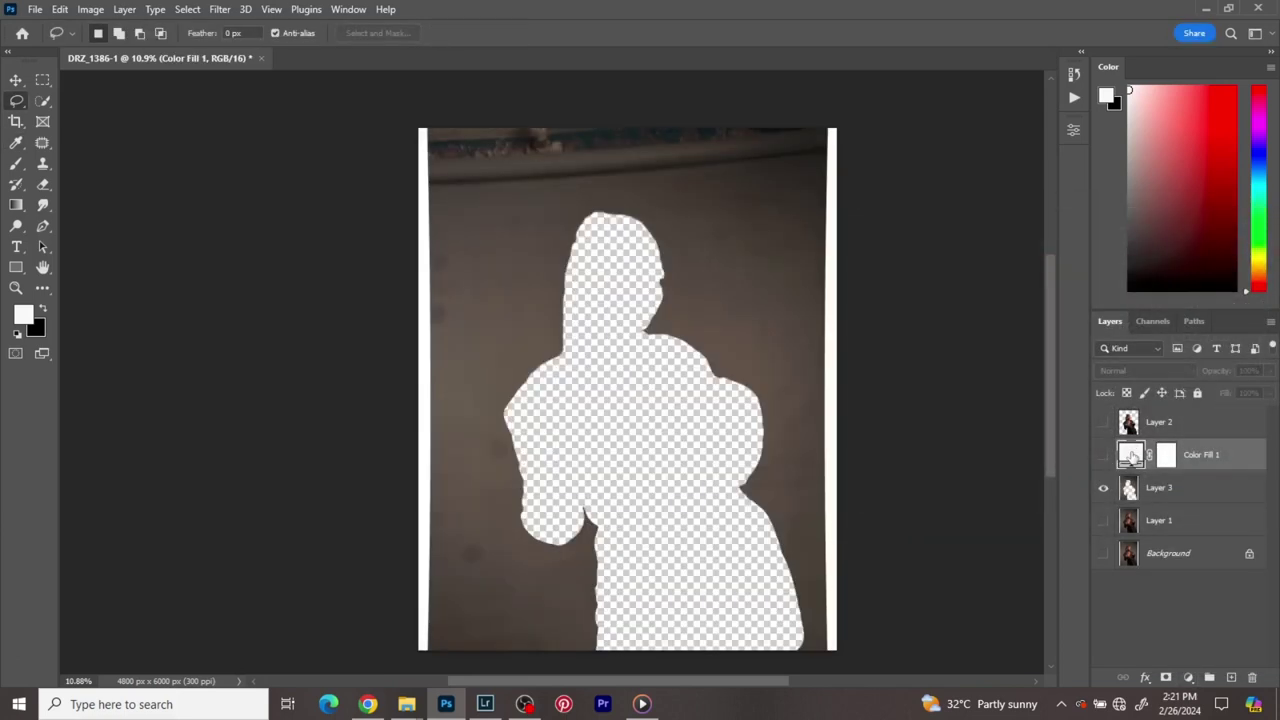
pyautogui.doubleClick(1131, 456)
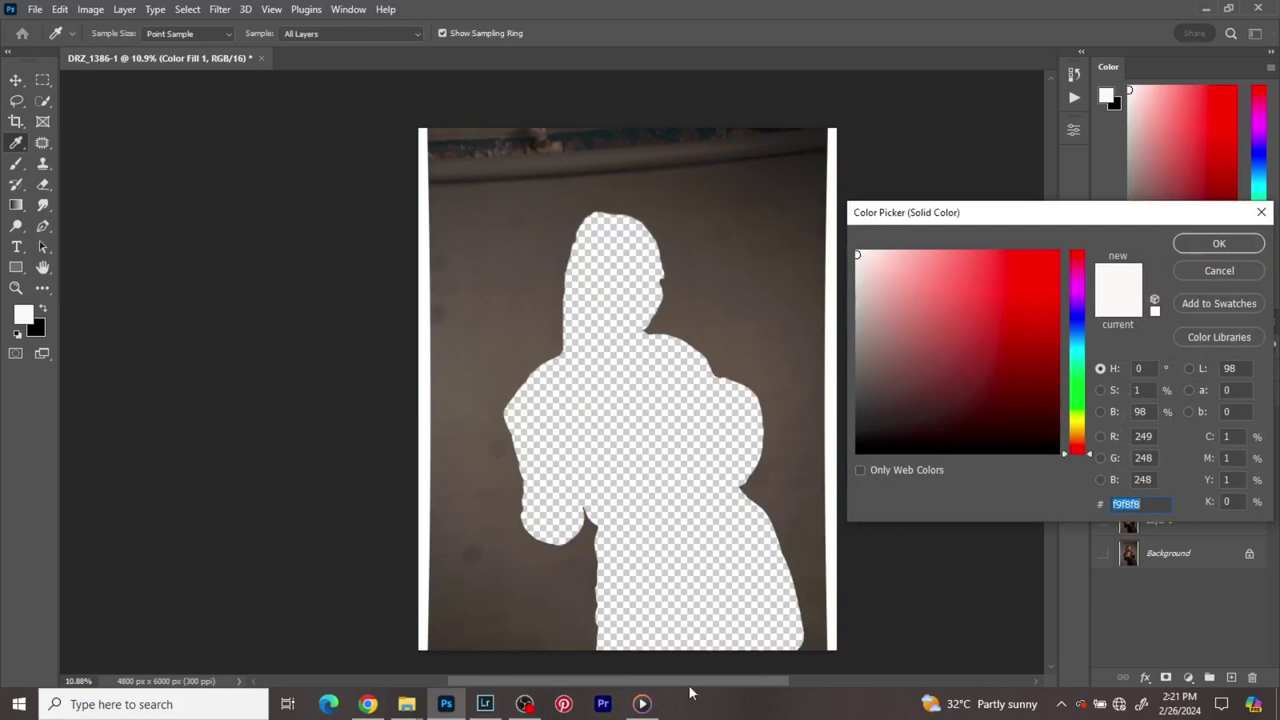
pyautogui.click(549, 291)
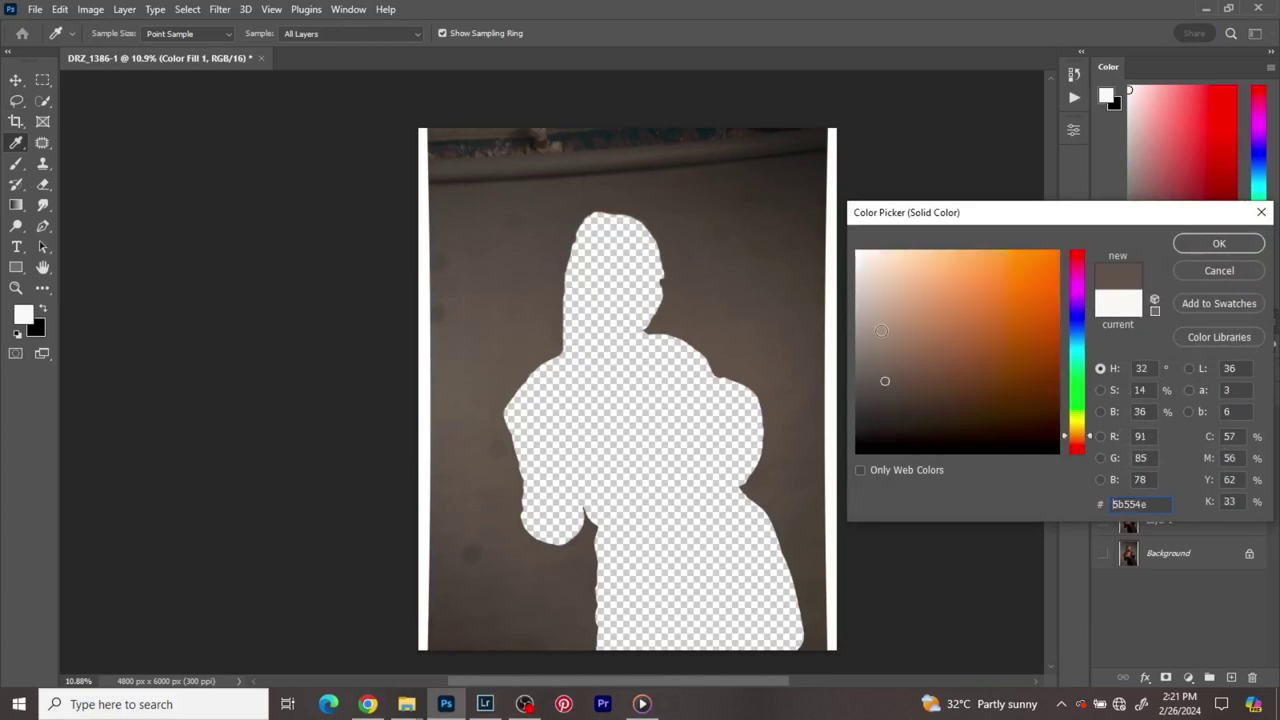
pyautogui.click(668, 282)
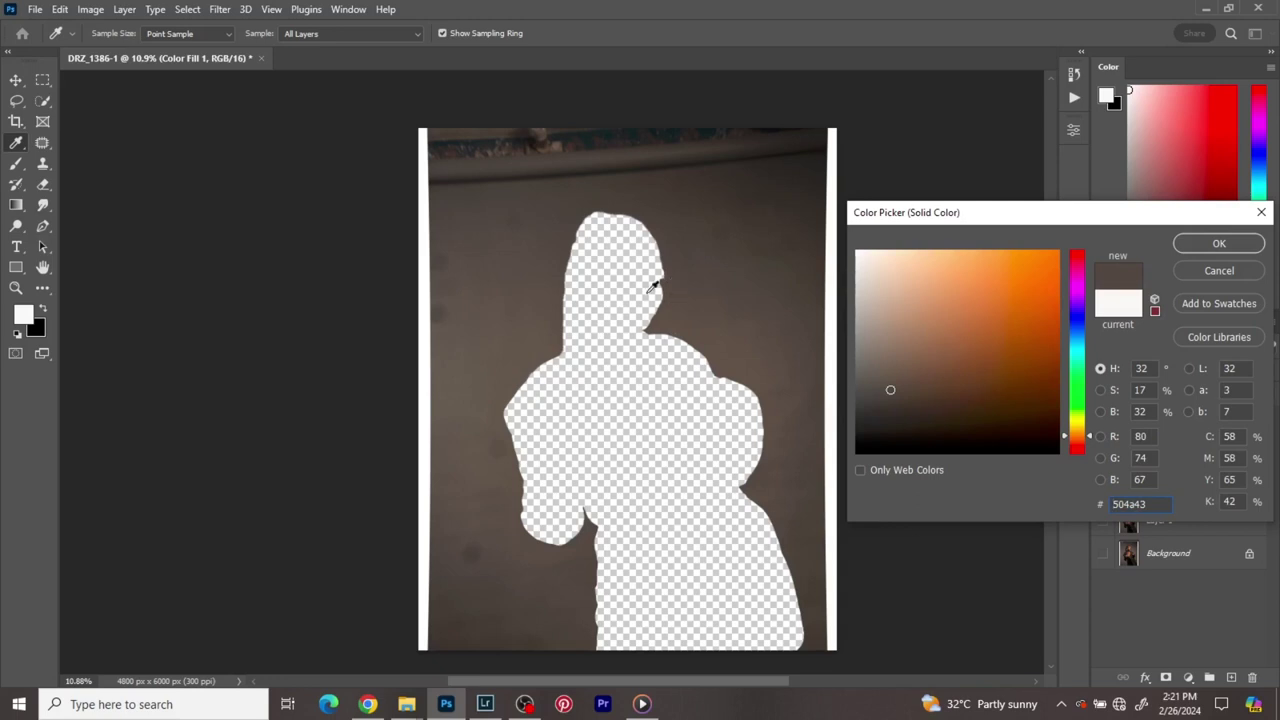
pyautogui.click(1203, 248)
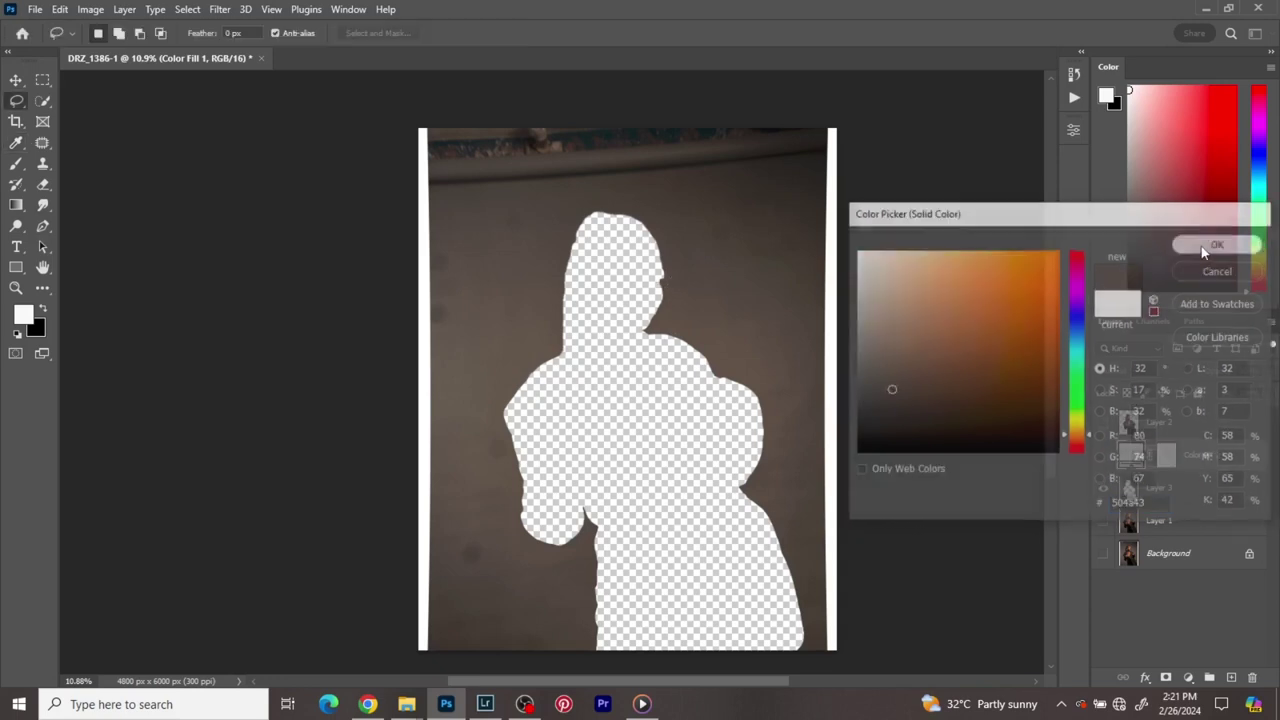
# - Toggle the brown fill and figure layers on and off to compare with the original
pyautogui.click(1103, 456)
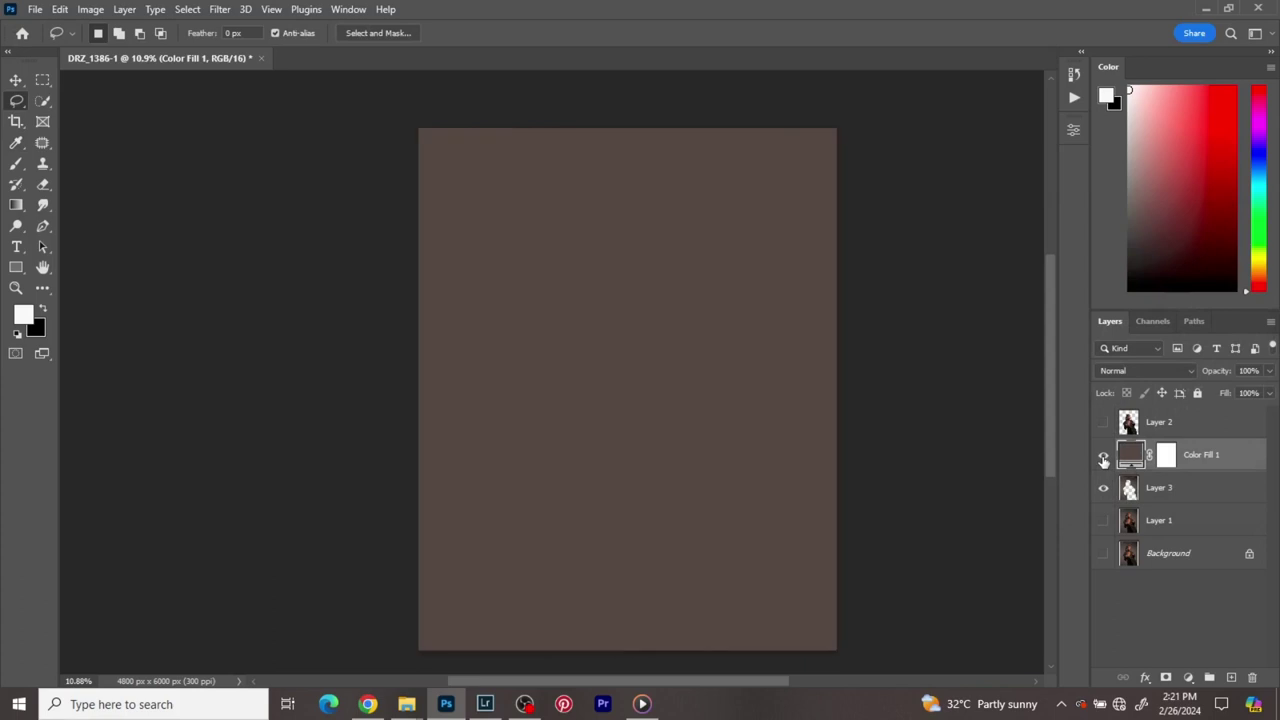
pyautogui.click(1104, 424)
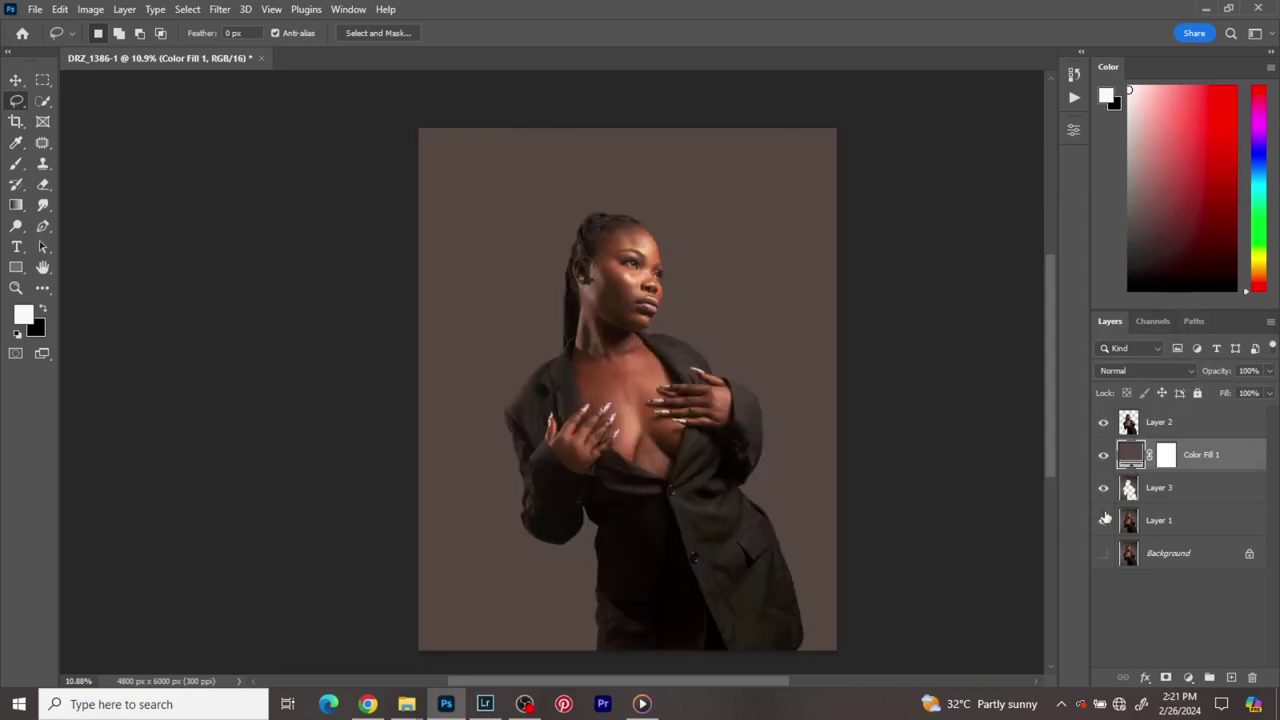
pyautogui.scroll(-2, 740, 555)
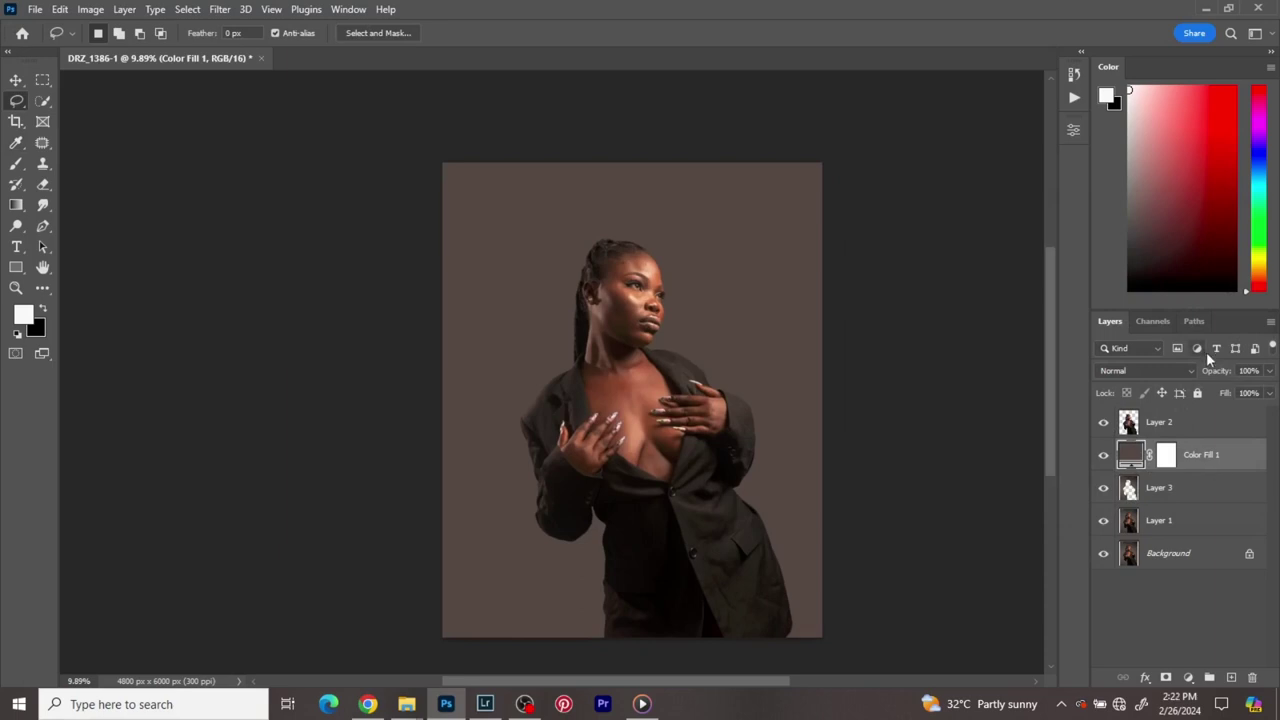
pyautogui.click(1104, 460)
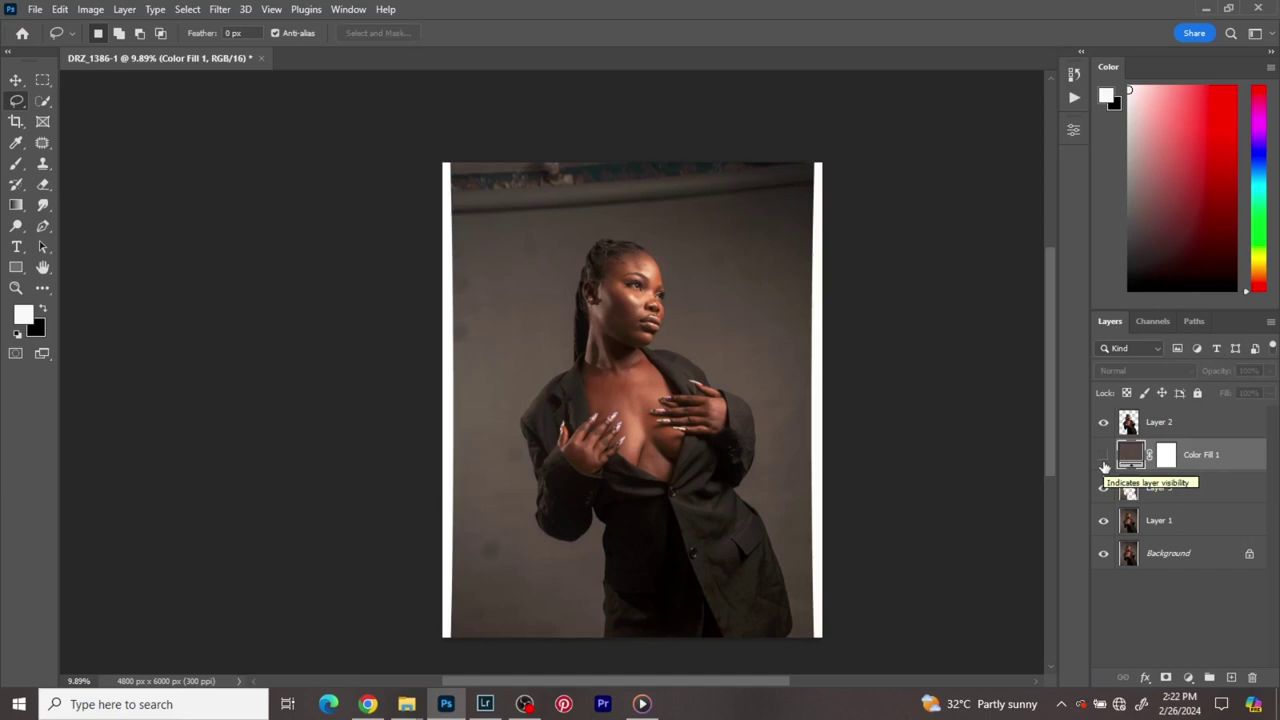
pyautogui.click(1104, 460)
pyautogui.click(1104, 460)
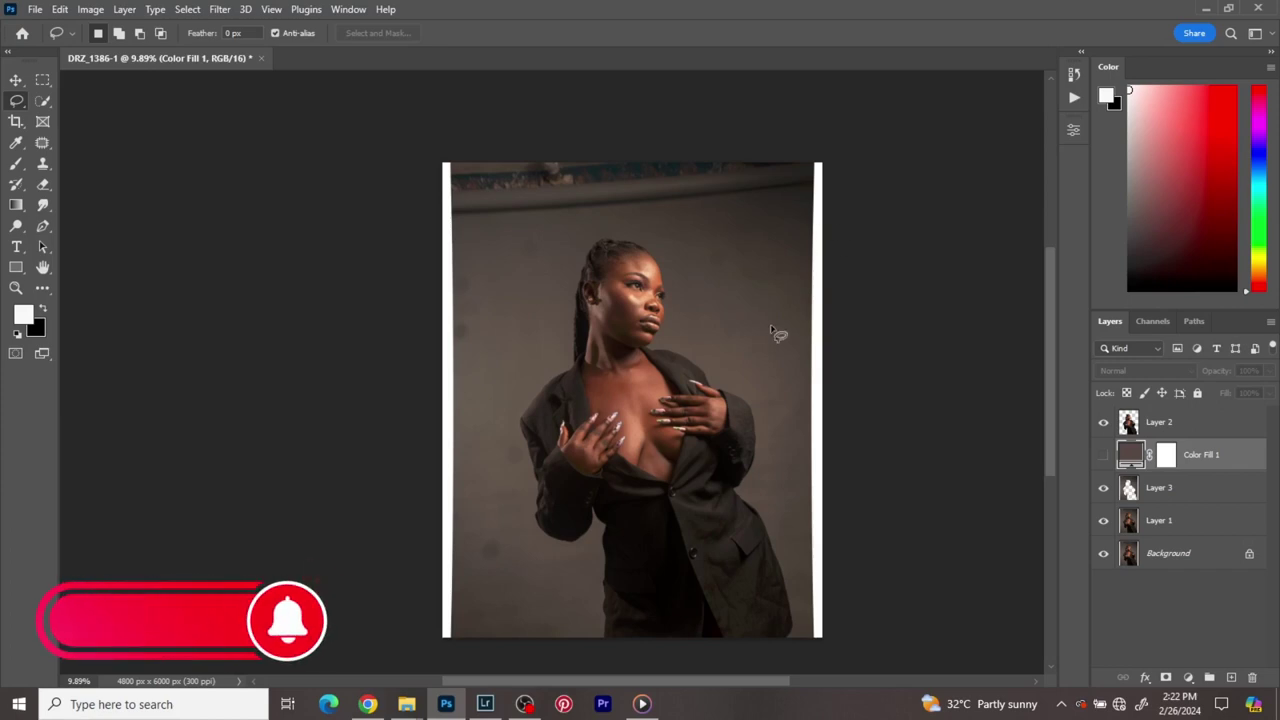
pyautogui.click(1103, 455)
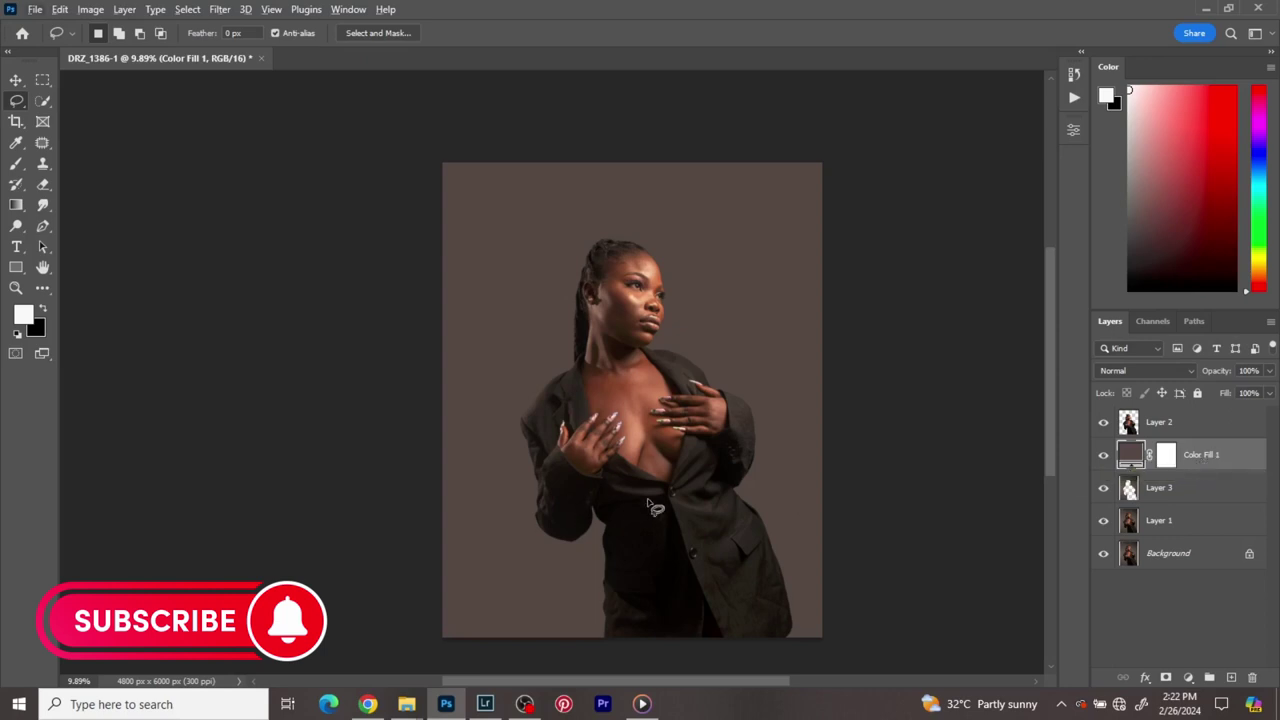
pyautogui.moveTo(668, 500); pyautogui.dragTo(622, 472)
pyautogui.scroll(1, 614, 466)
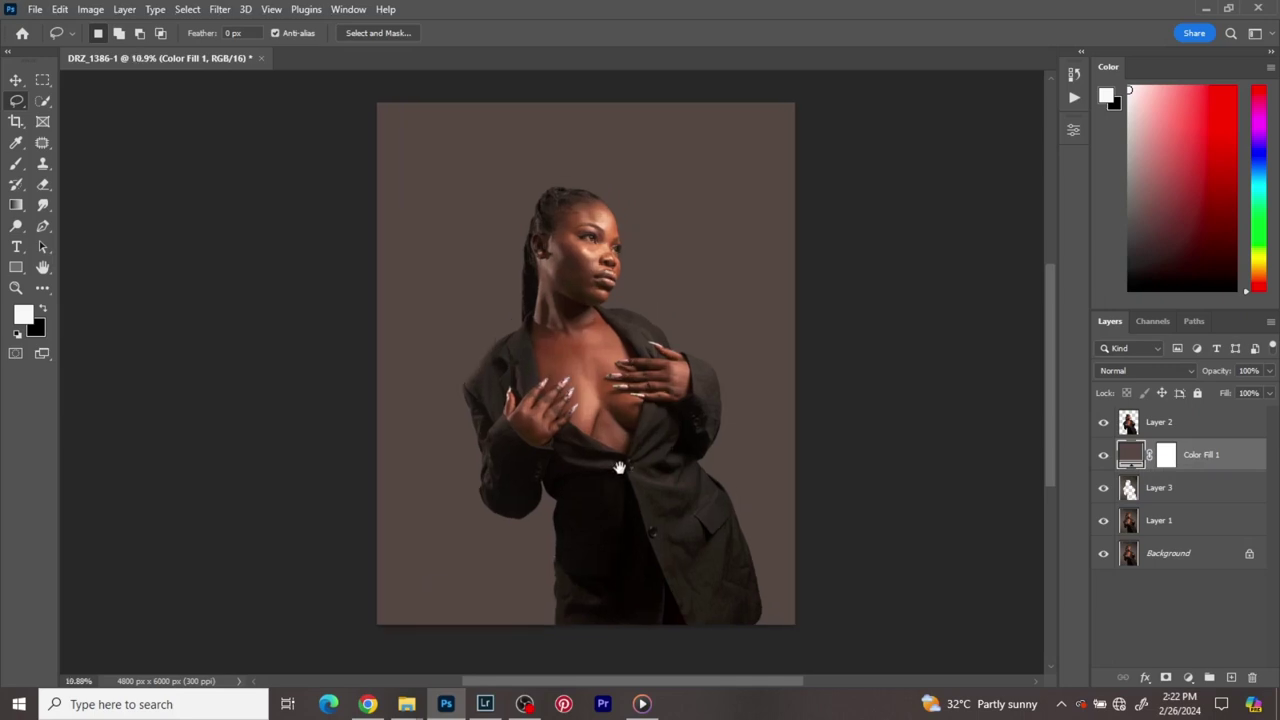
pyautogui.scroll(1, 630, 490)
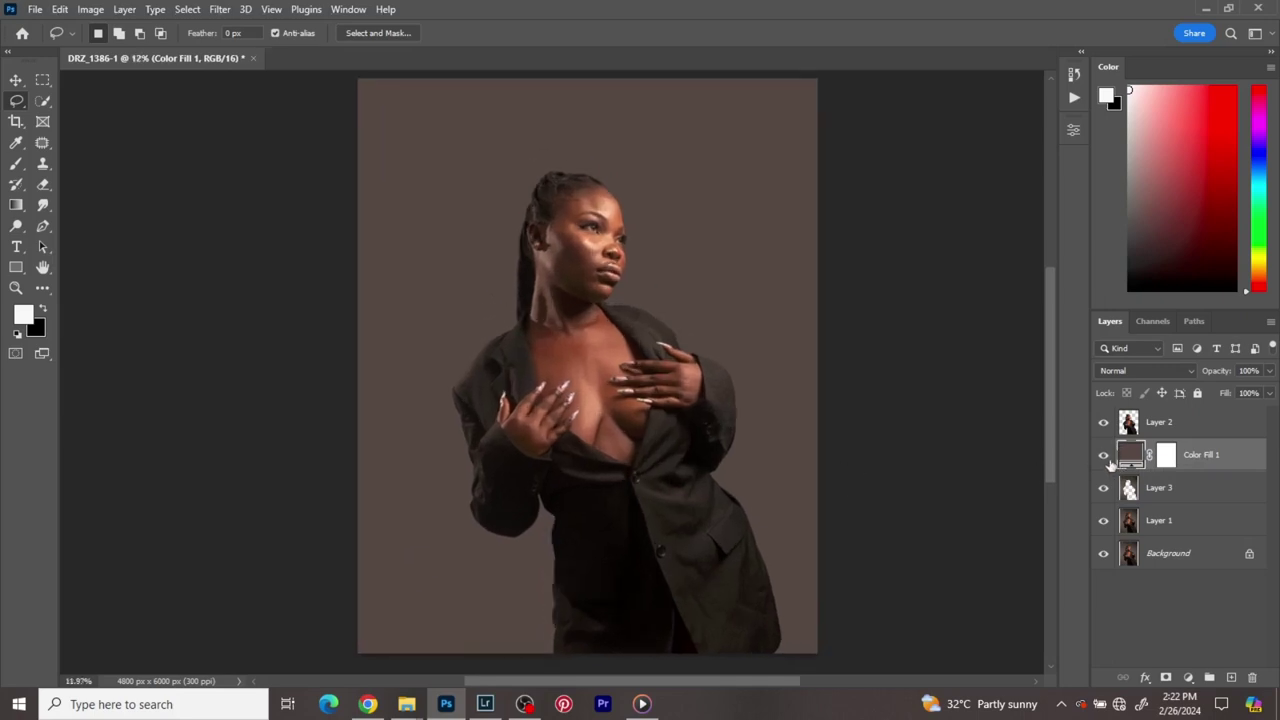
# - Hide Color Fill 1 and select Layer 3 with the Rectangular Marquee tool
pyautogui.click(1104, 455)
pyautogui.click(1156, 489)
pyautogui.scroll(-1, 790, 362)
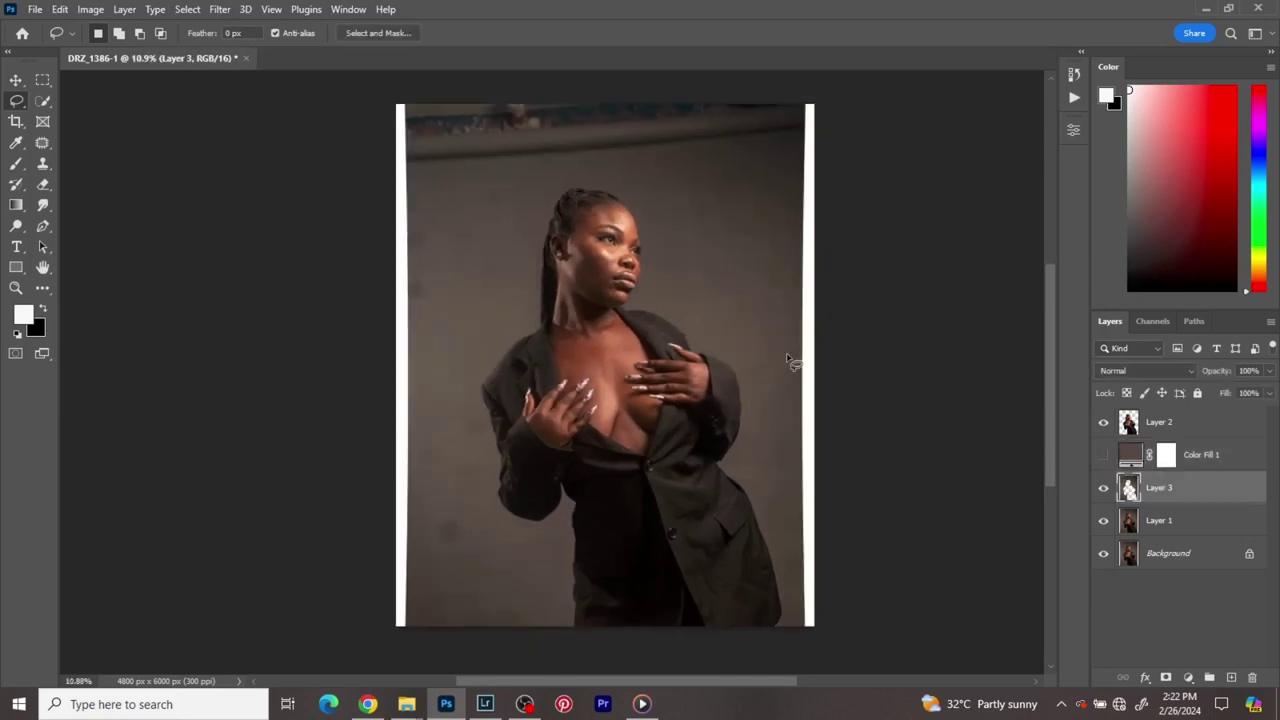
pyautogui.scroll(-1, 688, 352)
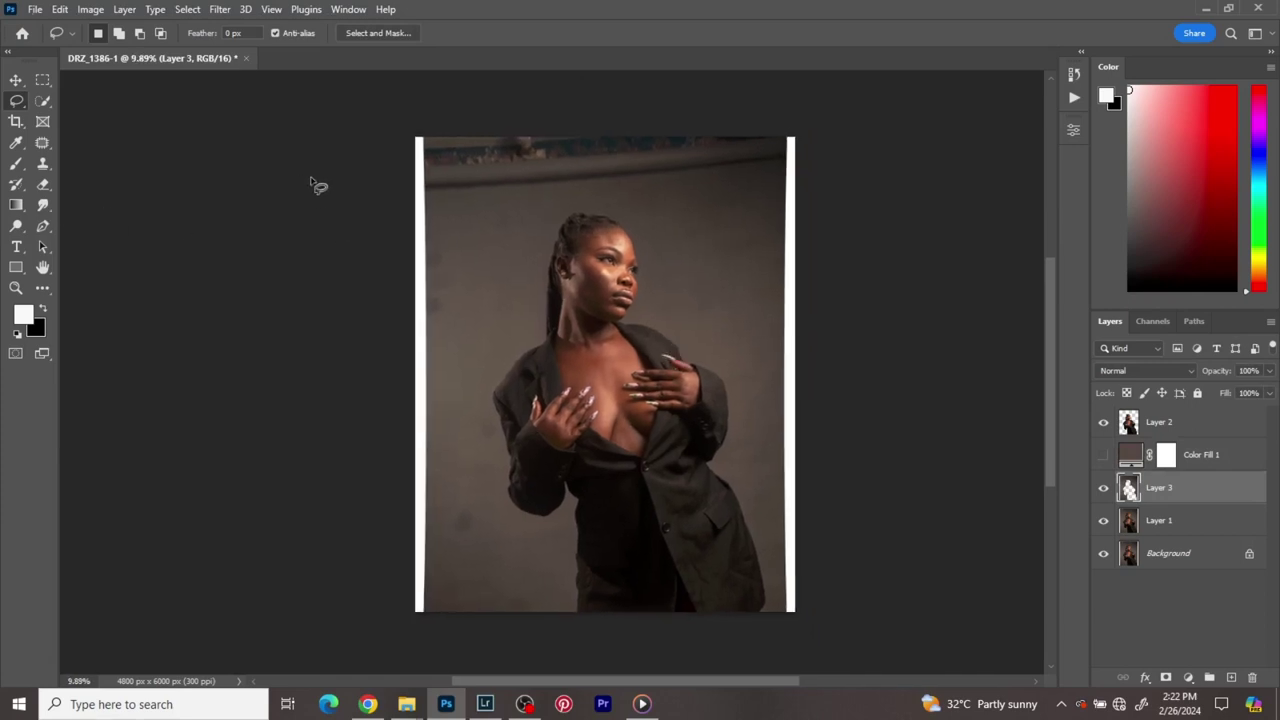
pyautogui.click(43, 80)
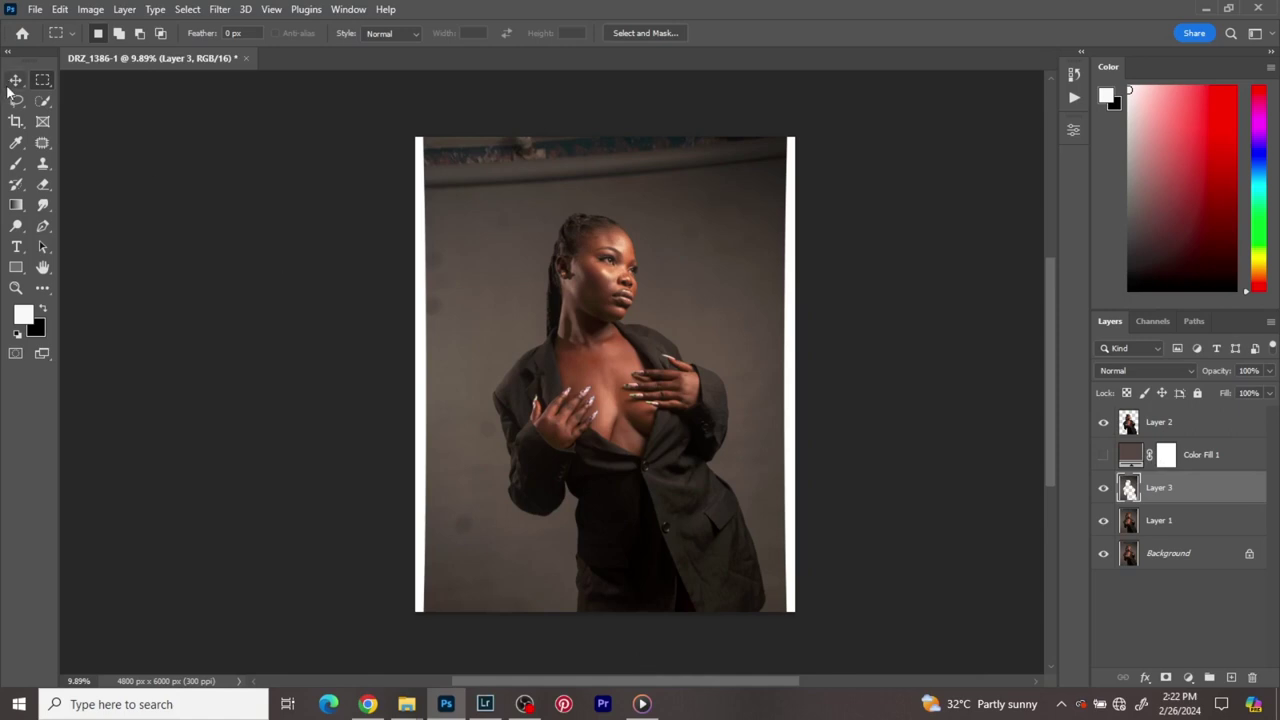
# - Select the white strips along the left, top and right edges
pyautogui.moveTo(414, 137); pyautogui.dragTo(434, 617)
pyautogui.click(119, 34)
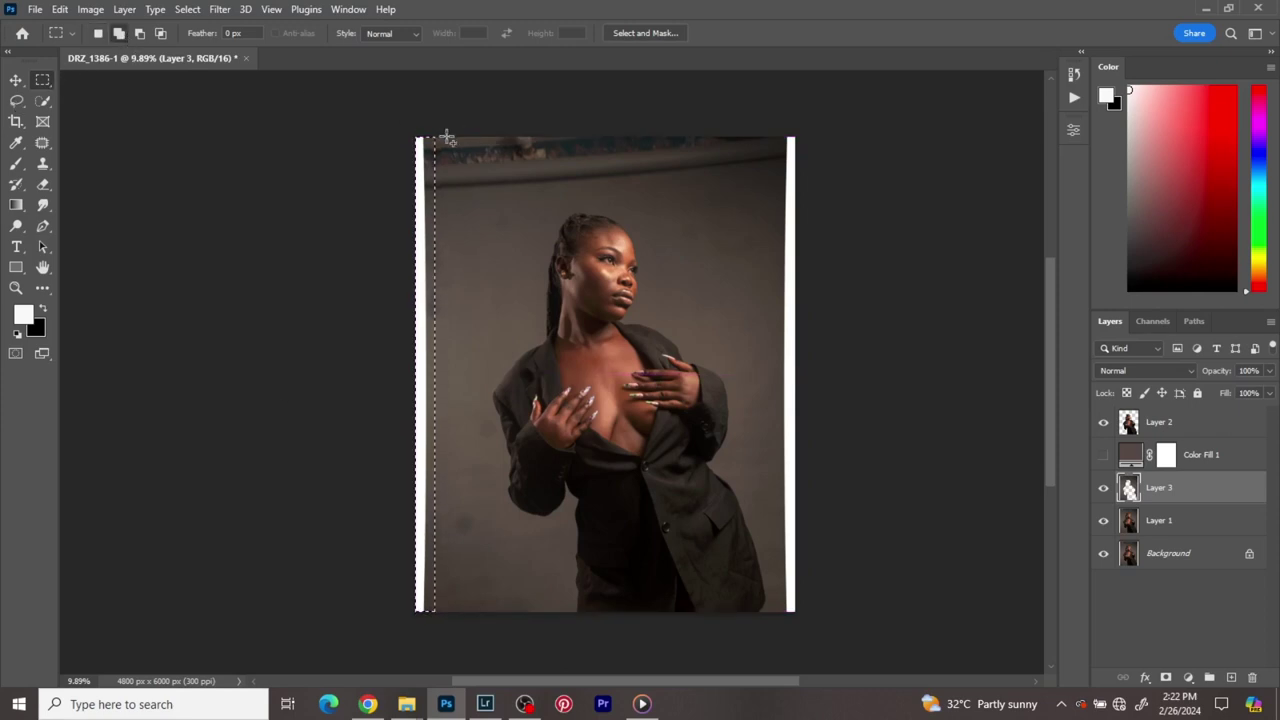
pyautogui.moveTo(424, 137); pyautogui.dragTo(806, 194)
pyautogui.moveTo(796, 140); pyautogui.dragTo(790, 618)
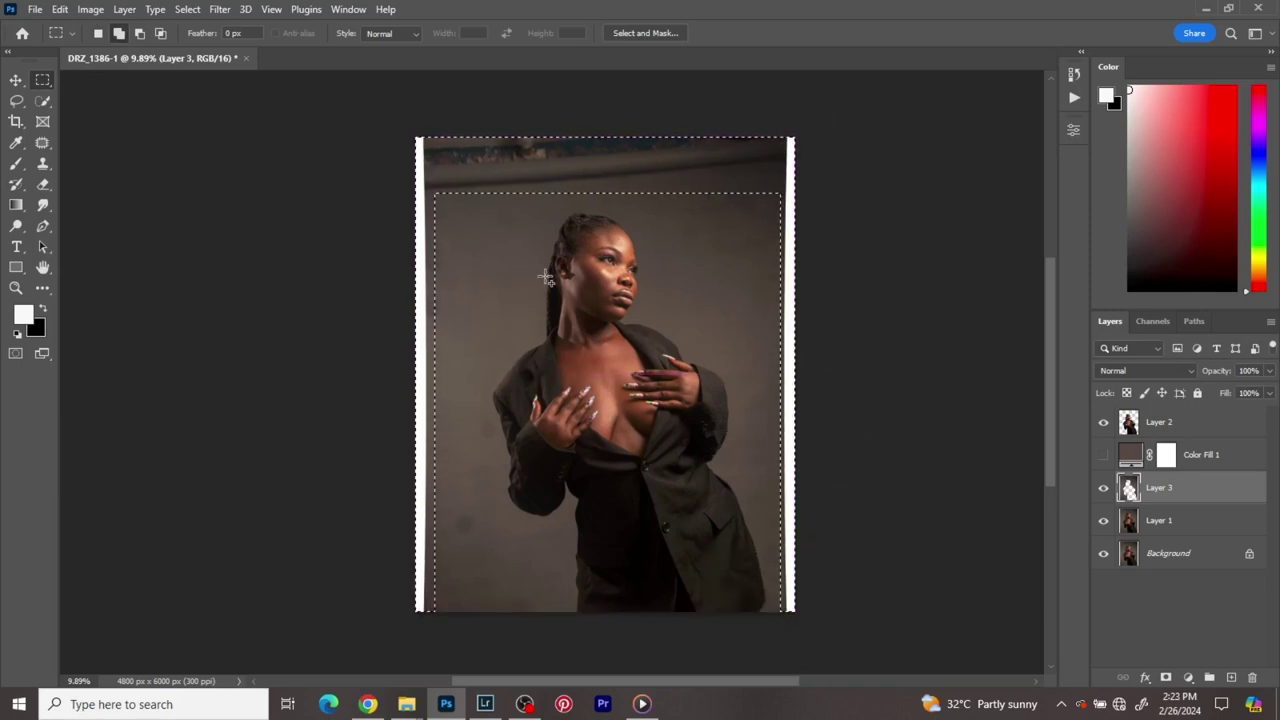
pyautogui.click(98, 33)
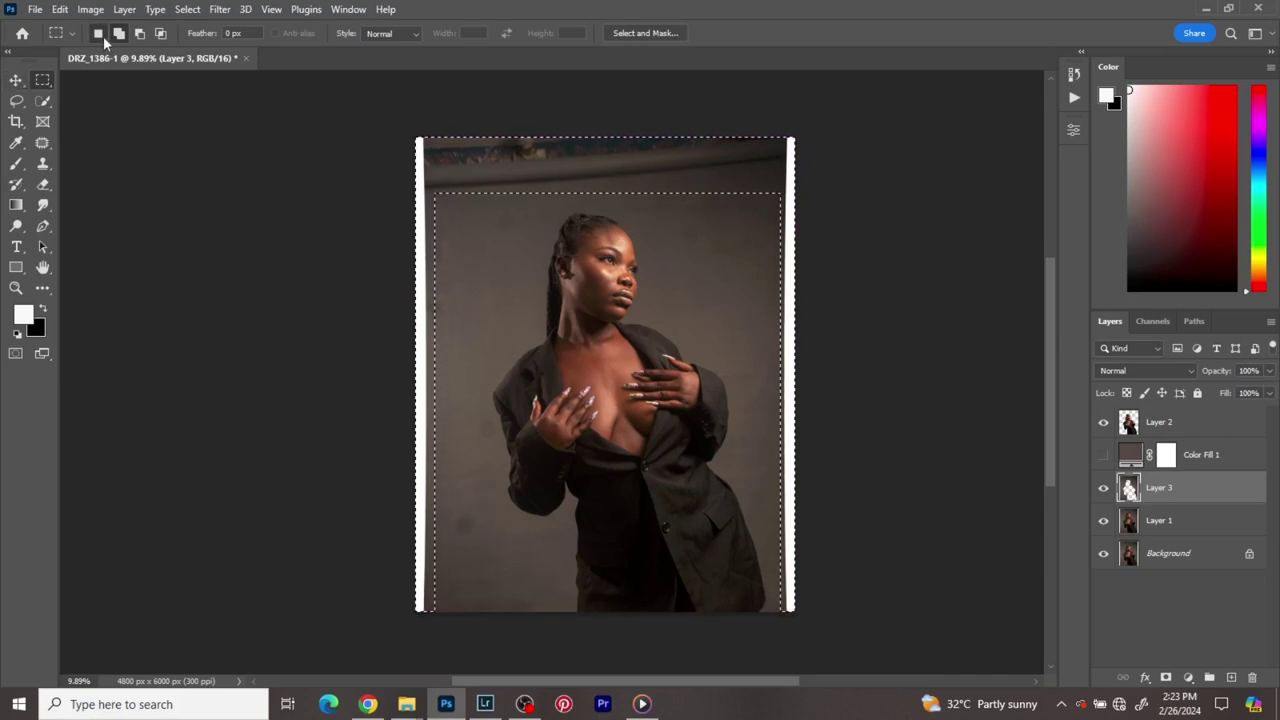
# - Content-Aware Fill the selected edges, outputting to a new layer
pyautogui.rightClick(660, 233)
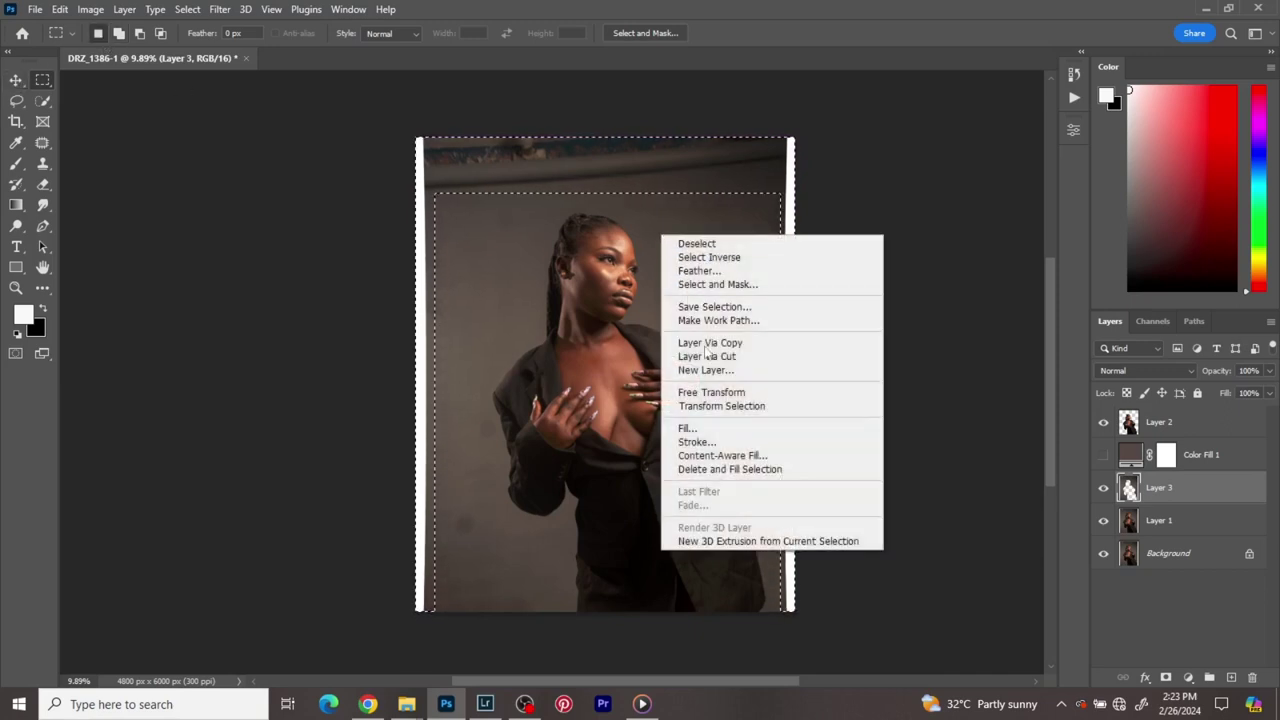
pyautogui.click(712, 456)
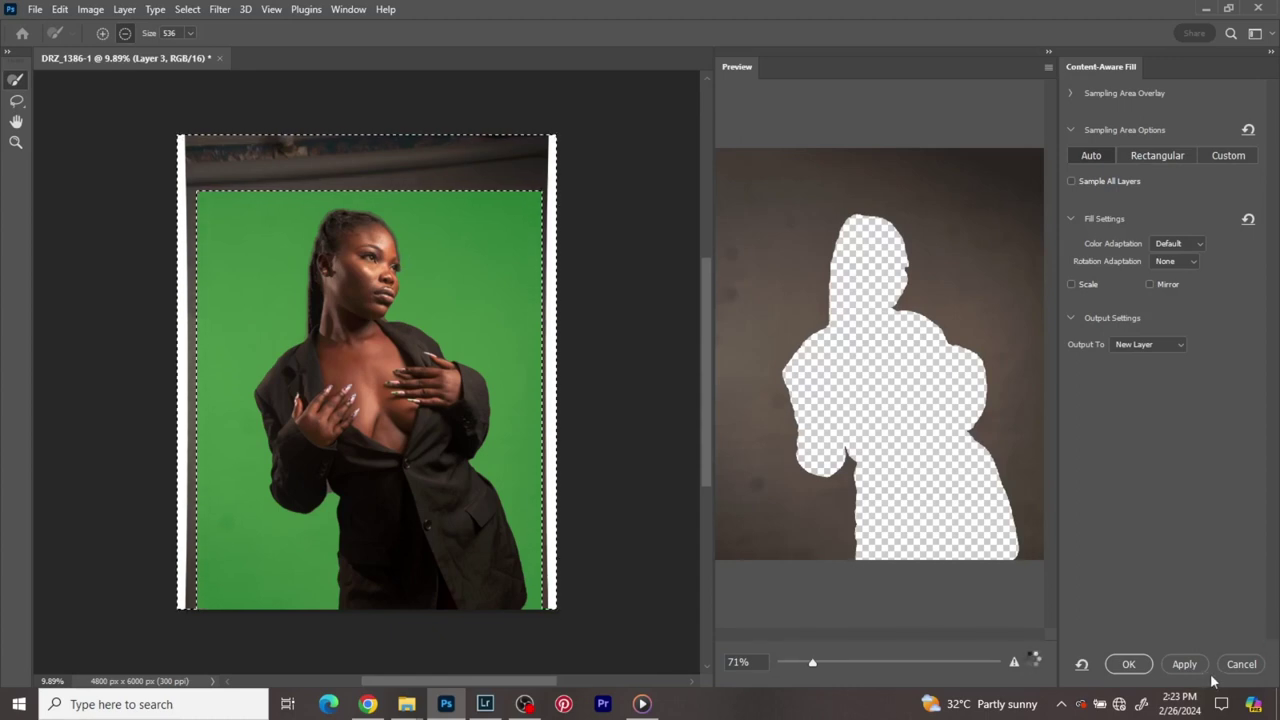
pyautogui.click(1118, 666)
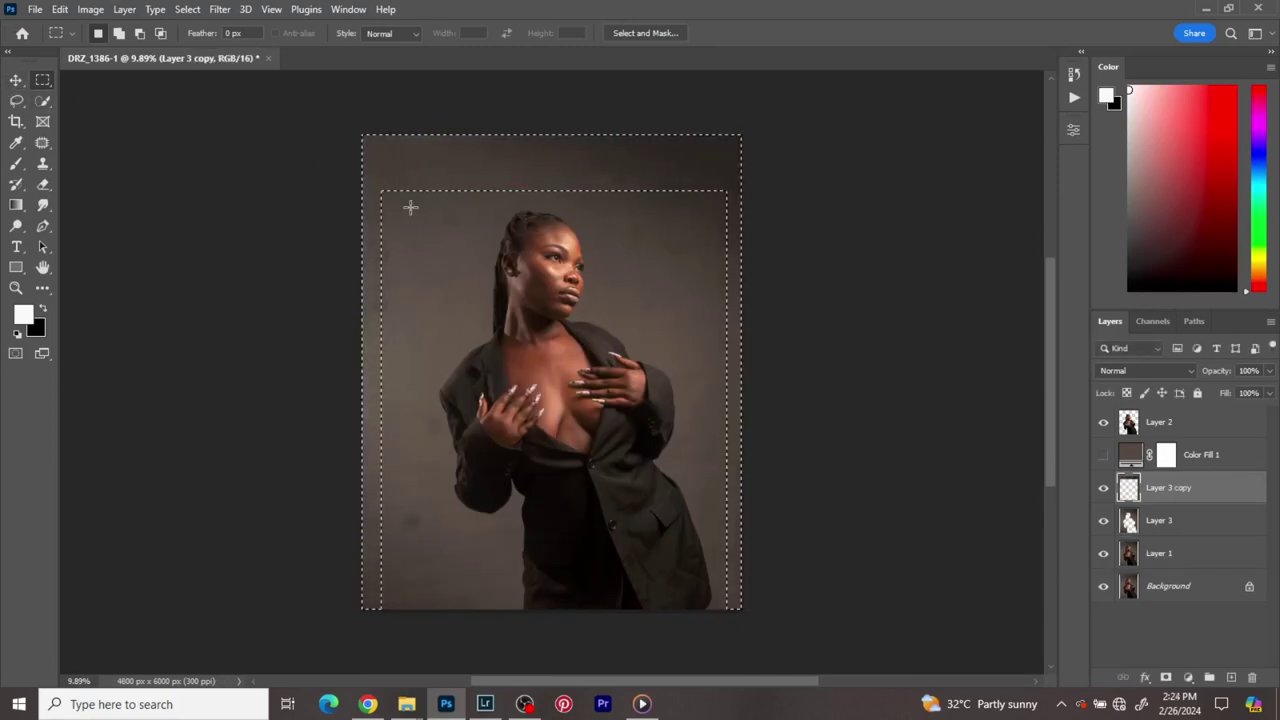
# - Deselect and toggle Layer 3 copy on and off to compare the patched edges
pyautogui.rightClick(474, 237)
pyautogui.click(505, 241)
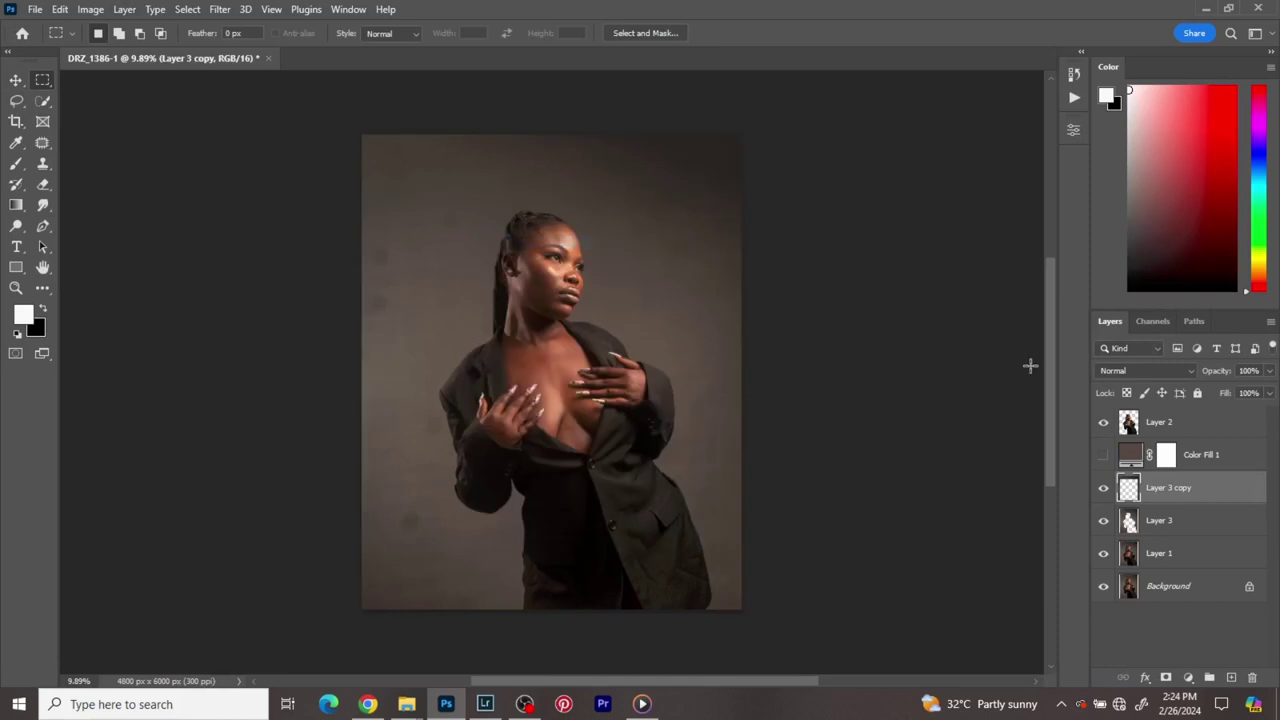
pyautogui.click(1104, 487)
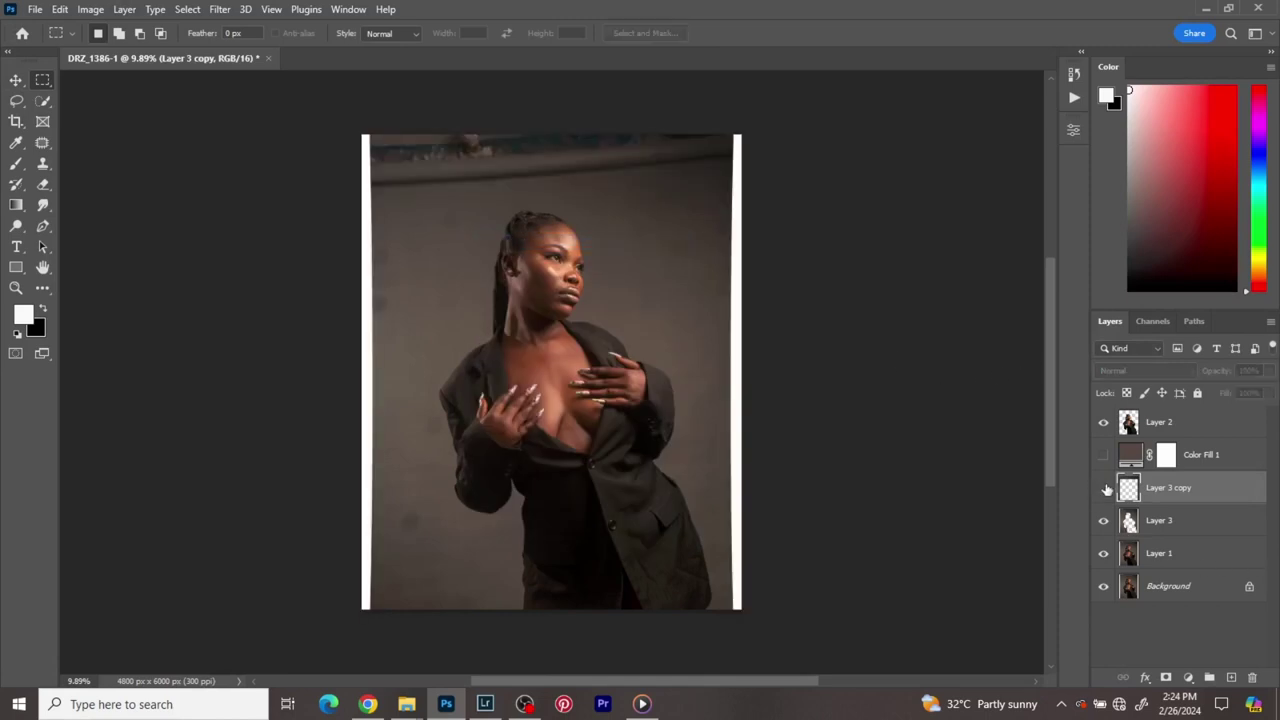
pyautogui.click(1104, 487)
pyautogui.click(1104, 487)
pyautogui.click(1104, 487)
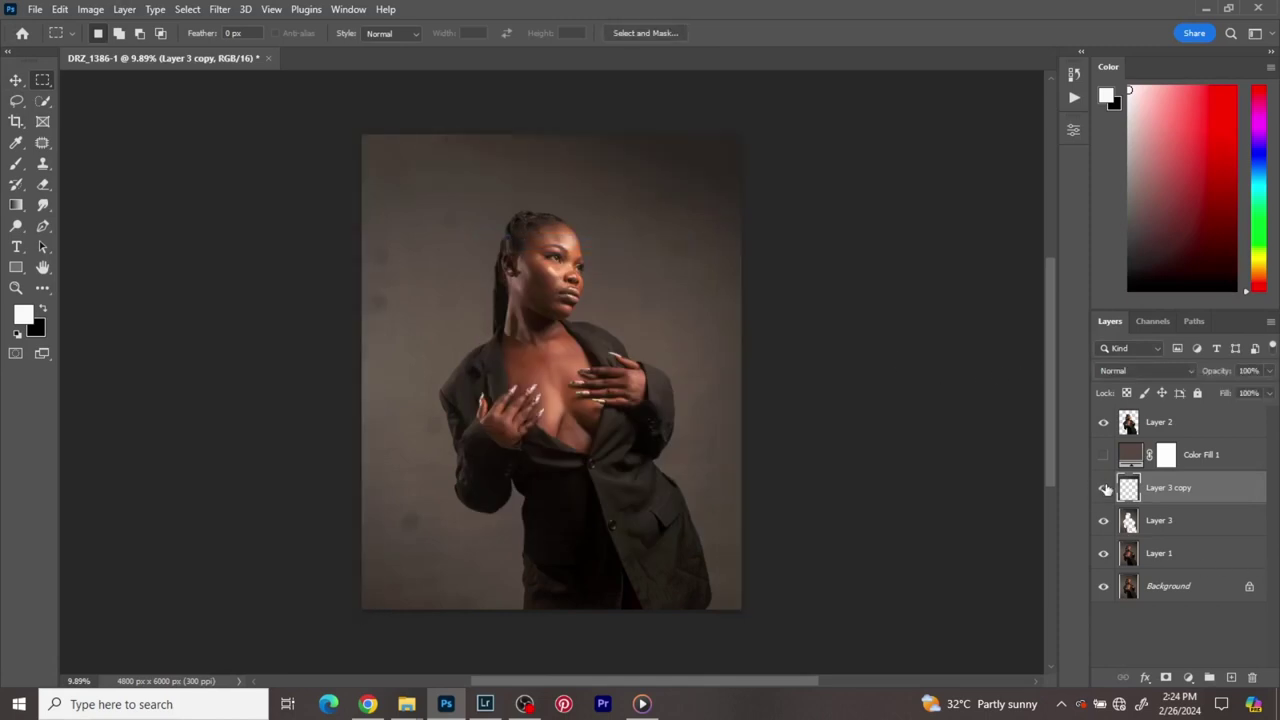
# - Clip Layer 3 copy to Layer 3 and merge the clipping mask
pyautogui.rightClick(1207, 482)
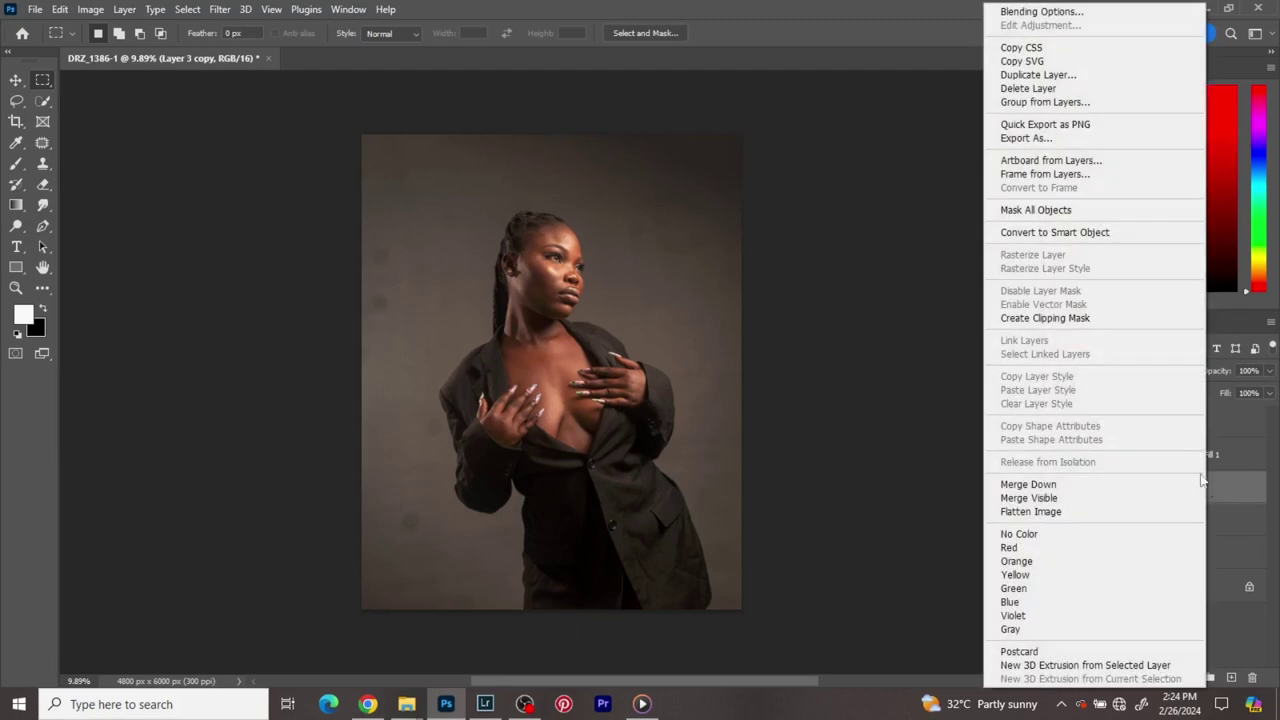
pyautogui.click(1038, 318)
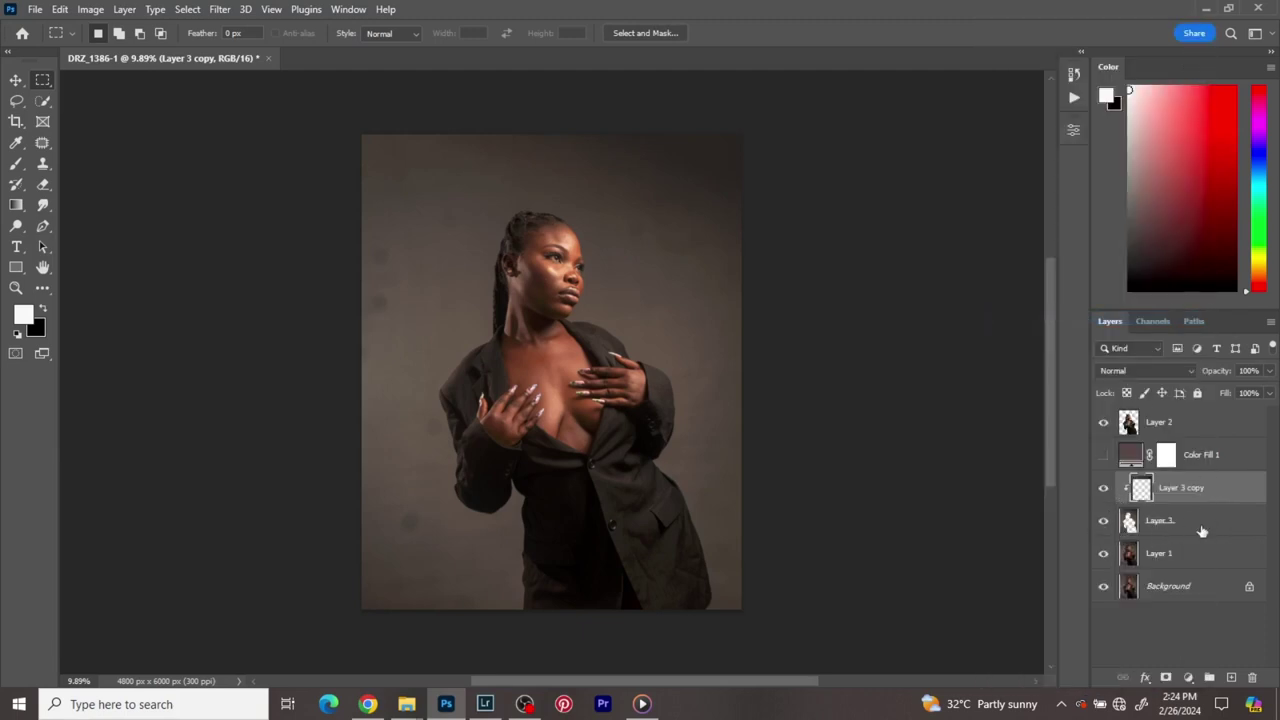
pyautogui.rightClick(1202, 531)
pyautogui.click(1071, 486)
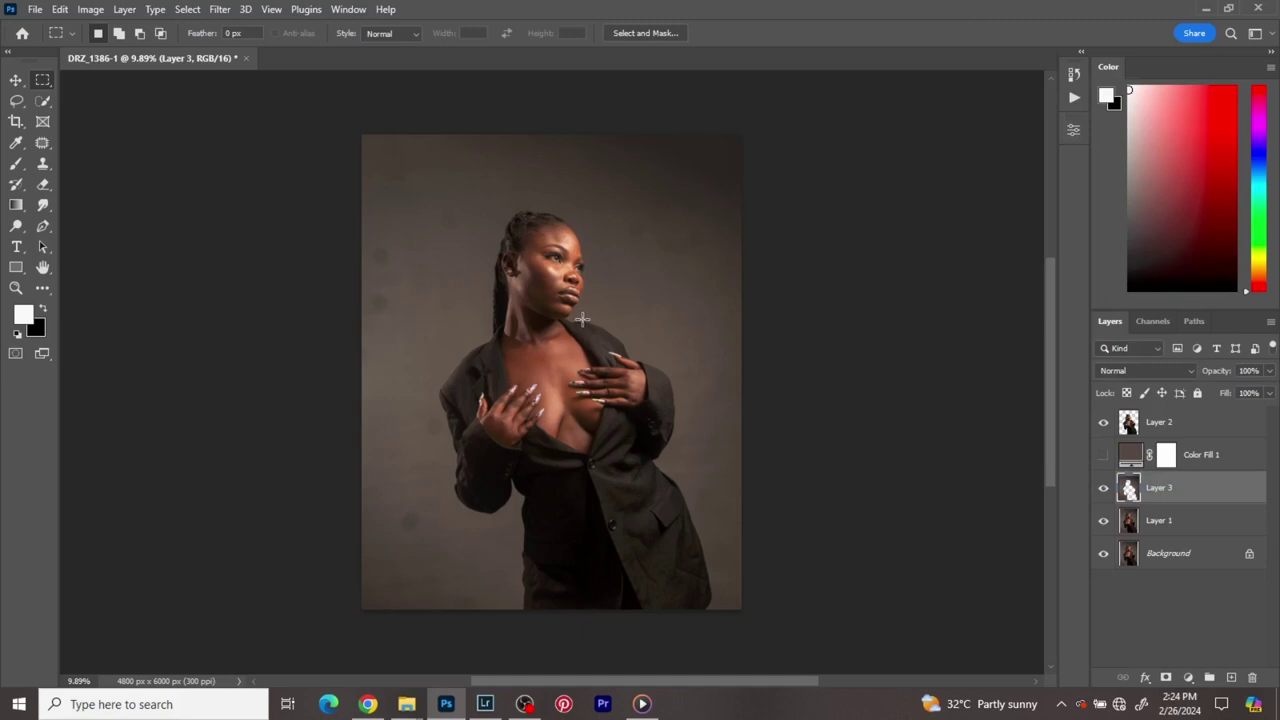
# - Check the Color Fill 1 layer and then delete it
pyautogui.click(1105, 457)
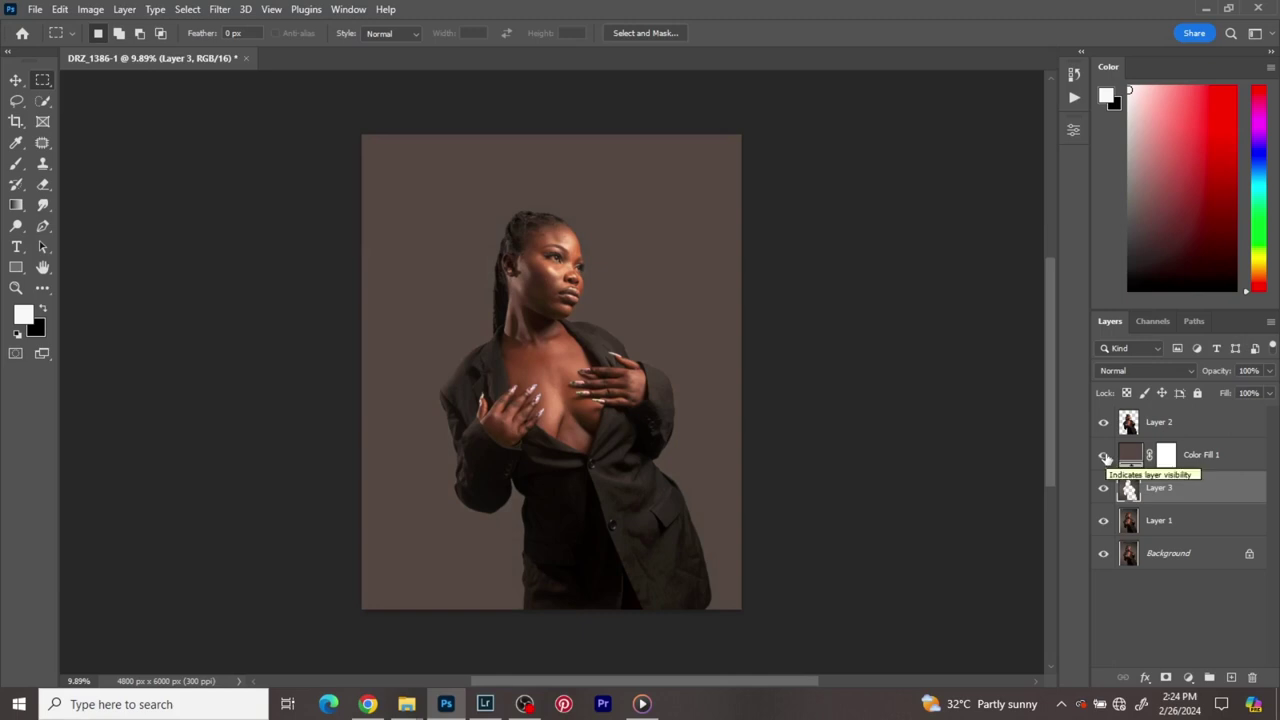
pyautogui.click(1105, 457)
pyautogui.moveTo(1218, 456); pyautogui.dragTo(1255, 677)
# - Add a new Solid Color fill layer in the backdrop's brown, 4d463d
pyautogui.click(1188, 677)
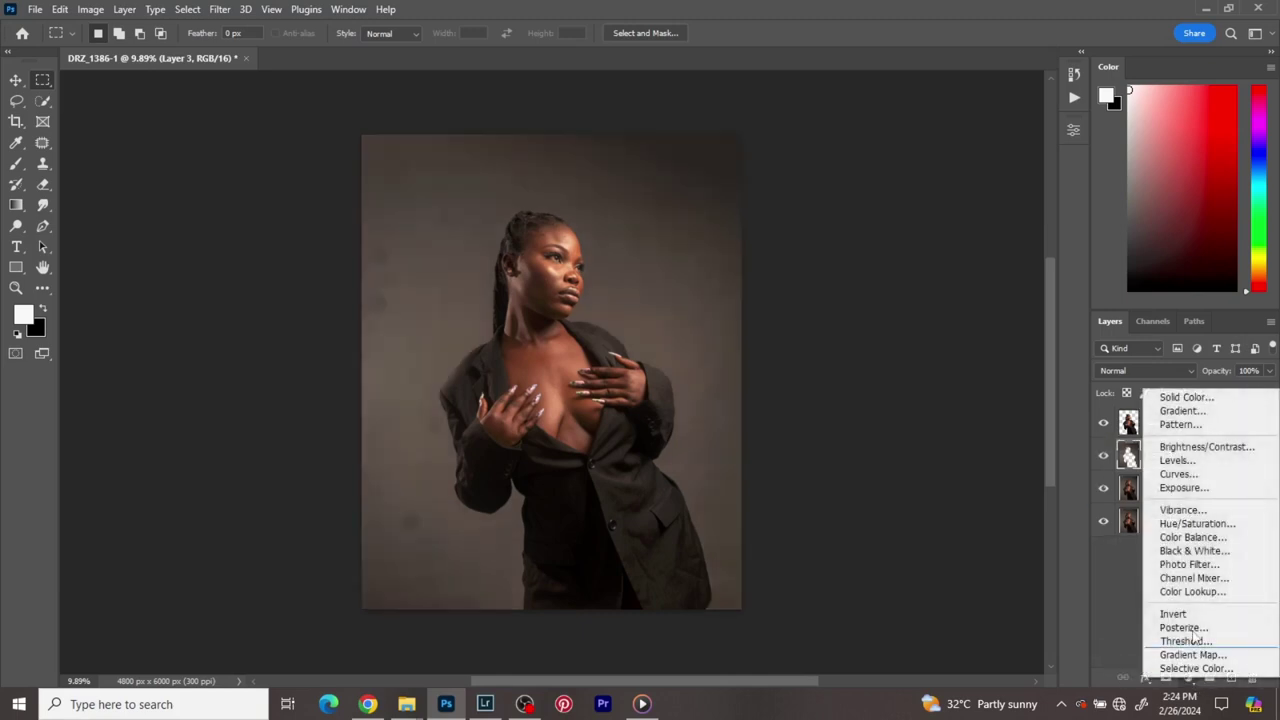
pyautogui.click(1185, 397)
pyautogui.click(1219, 244)
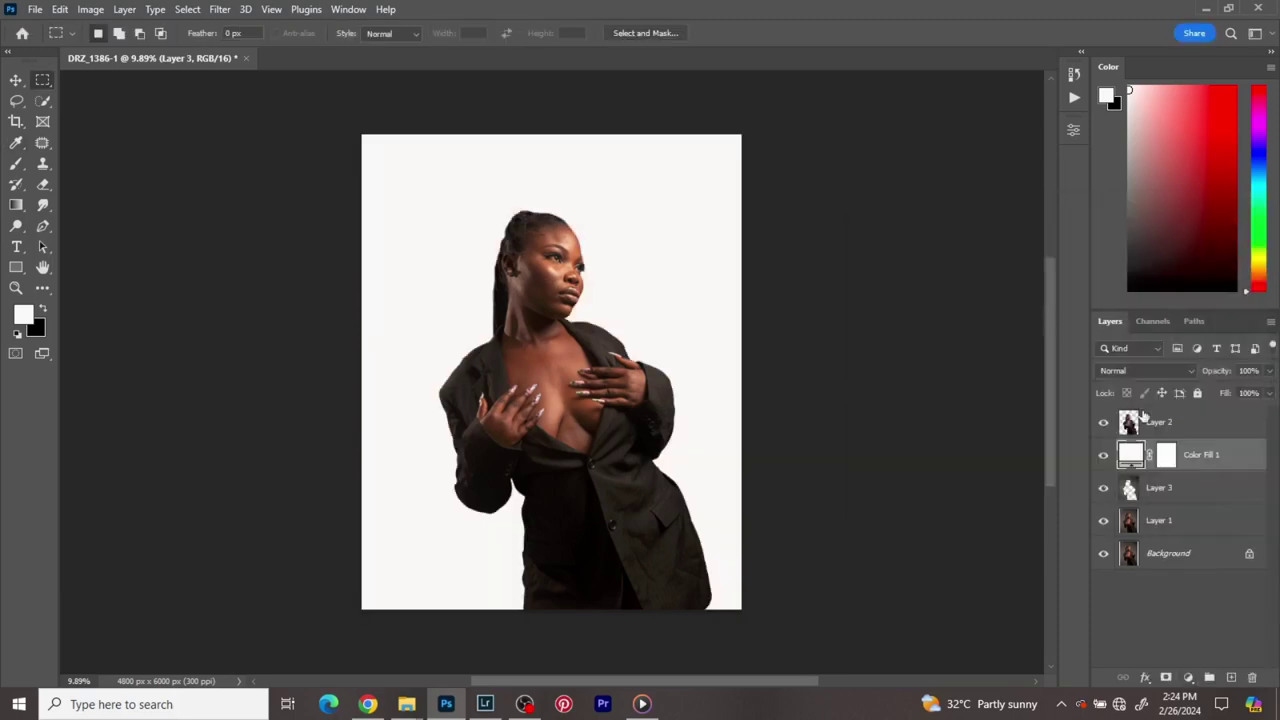
pyautogui.click(1105, 457)
pyautogui.doubleClick(1131, 454)
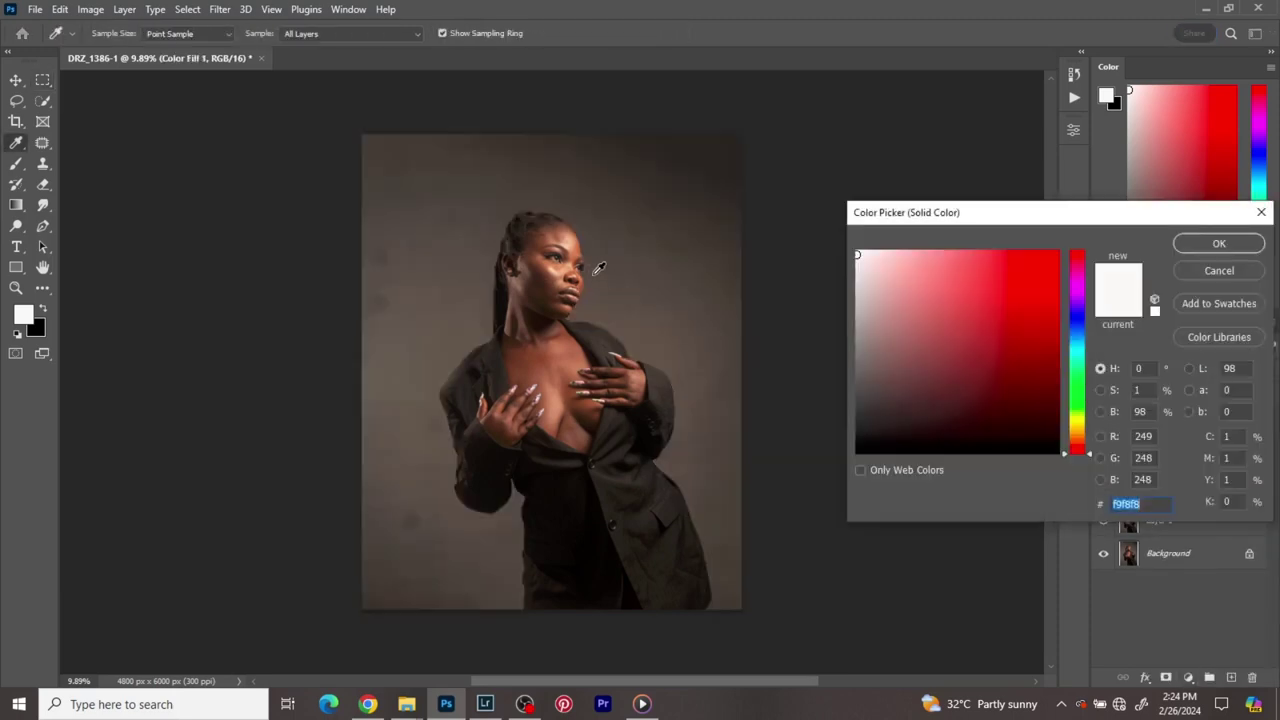
pyautogui.click(589, 269)
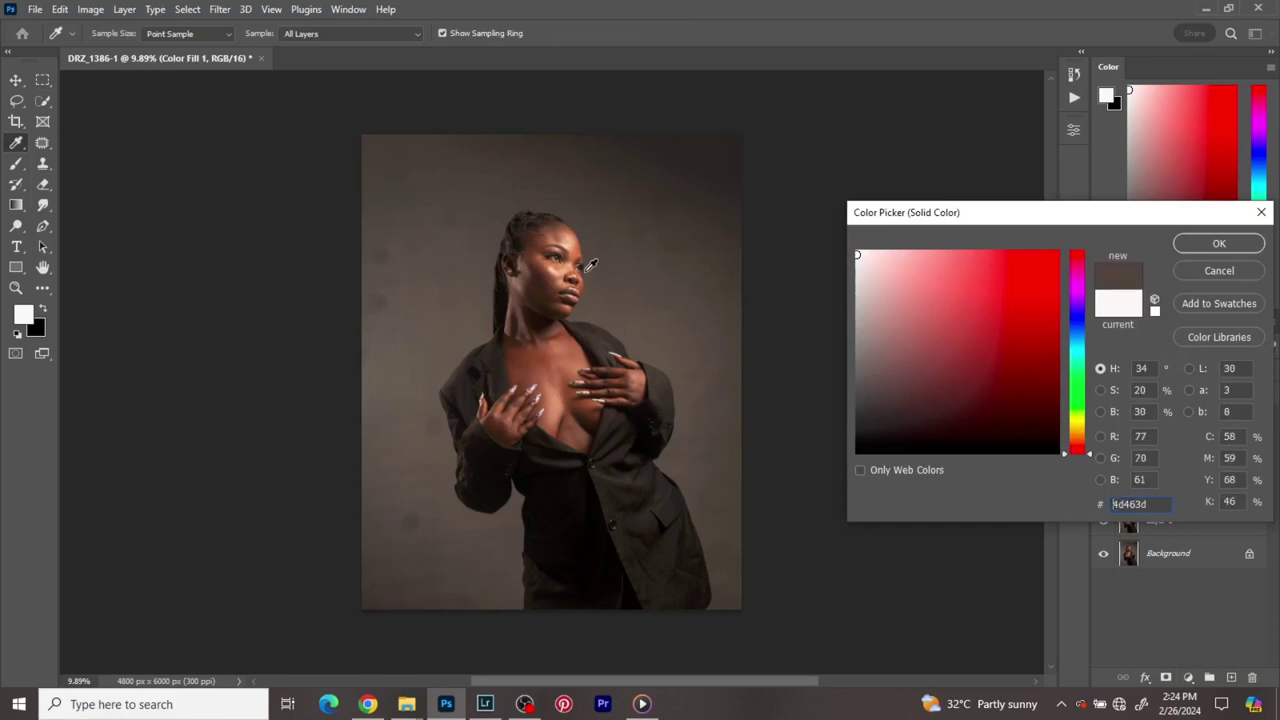
pyautogui.click(1208, 246)
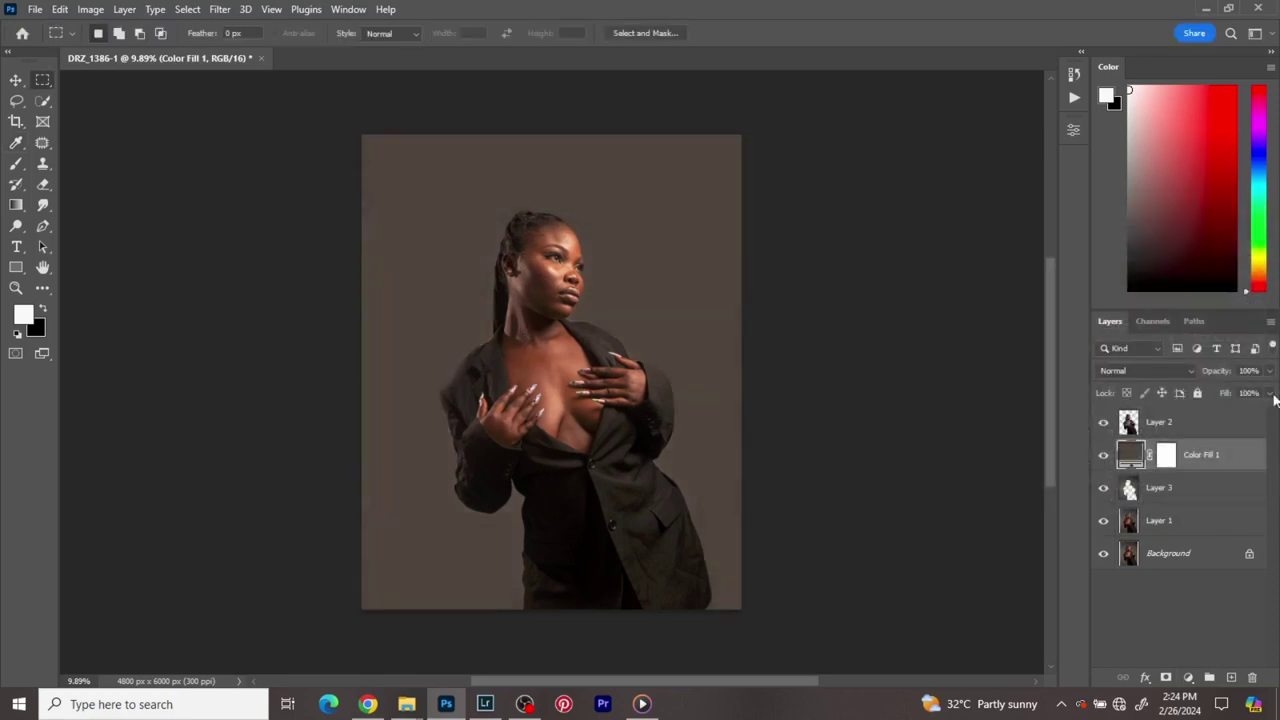
# - Set Color Fill 1 to 35% fill, hide it, and duplicate Layer 3
pyautogui.click(1272, 400)
pyautogui.moveTo(1271, 411); pyautogui.dragTo(1234, 420)
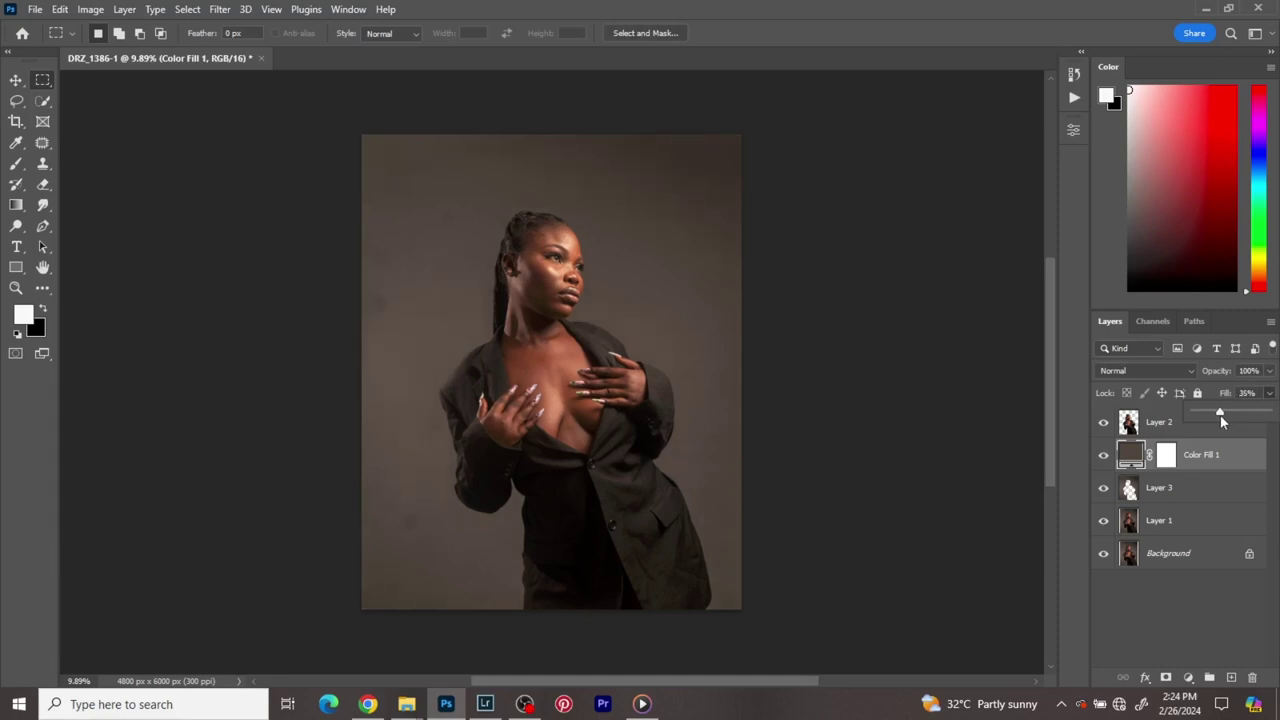
pyautogui.click(1095, 470)
pyautogui.click(1104, 456)
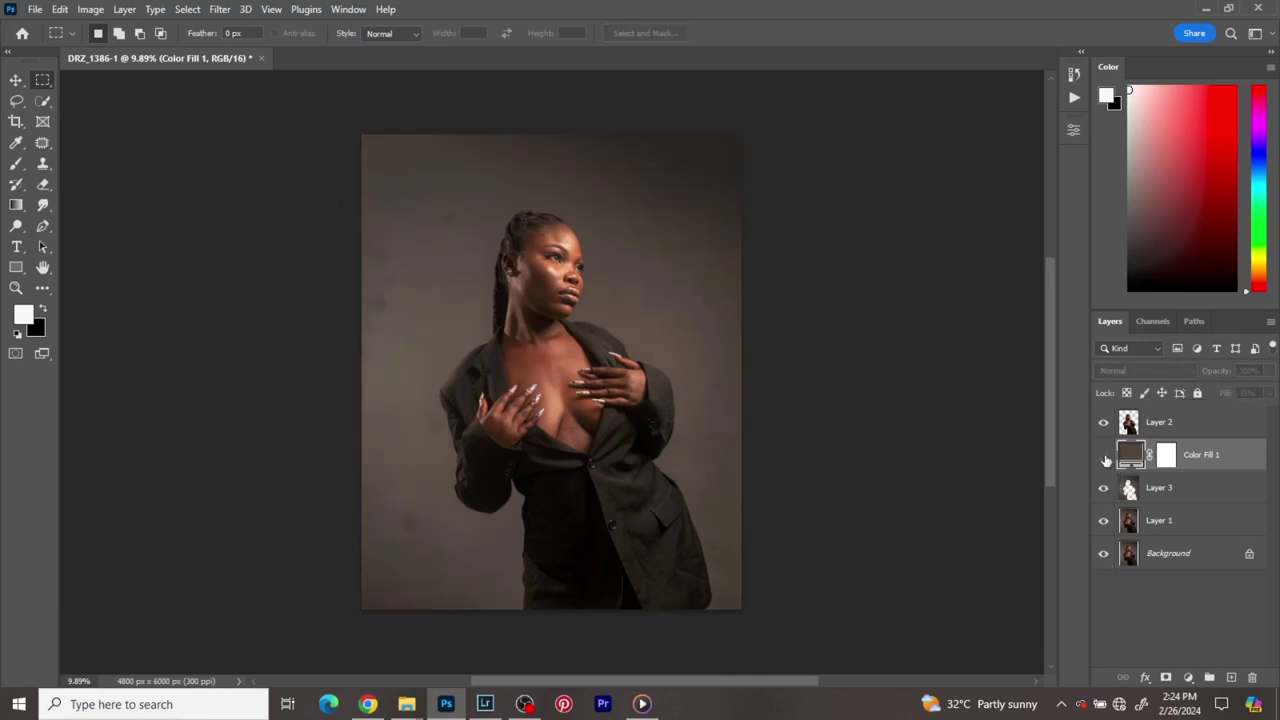
pyautogui.click(1181, 496)
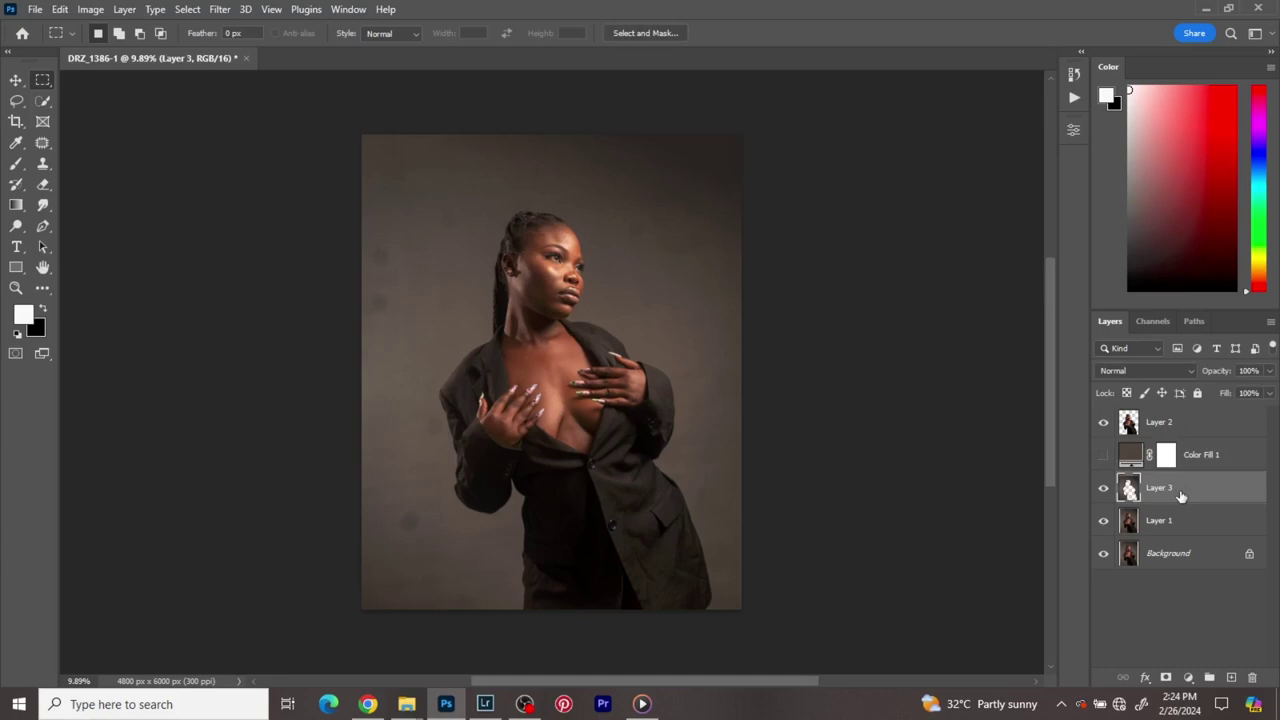
pyautogui.hotkey('ctrl', 'j')
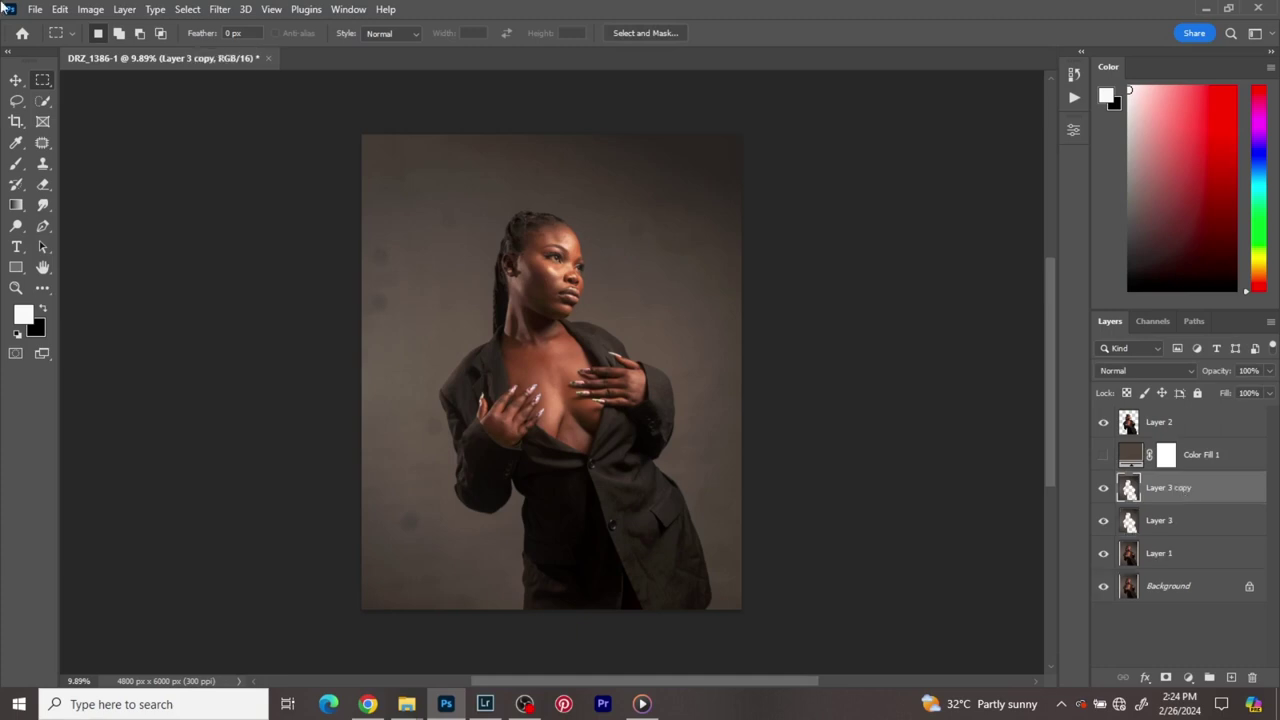
# - Blur Layer 3 copy with a Gaussian Blur of about 115.8 pixels, then show Color Fill 1 again
pyautogui.click(16, 79)
pyautogui.click(219, 9)
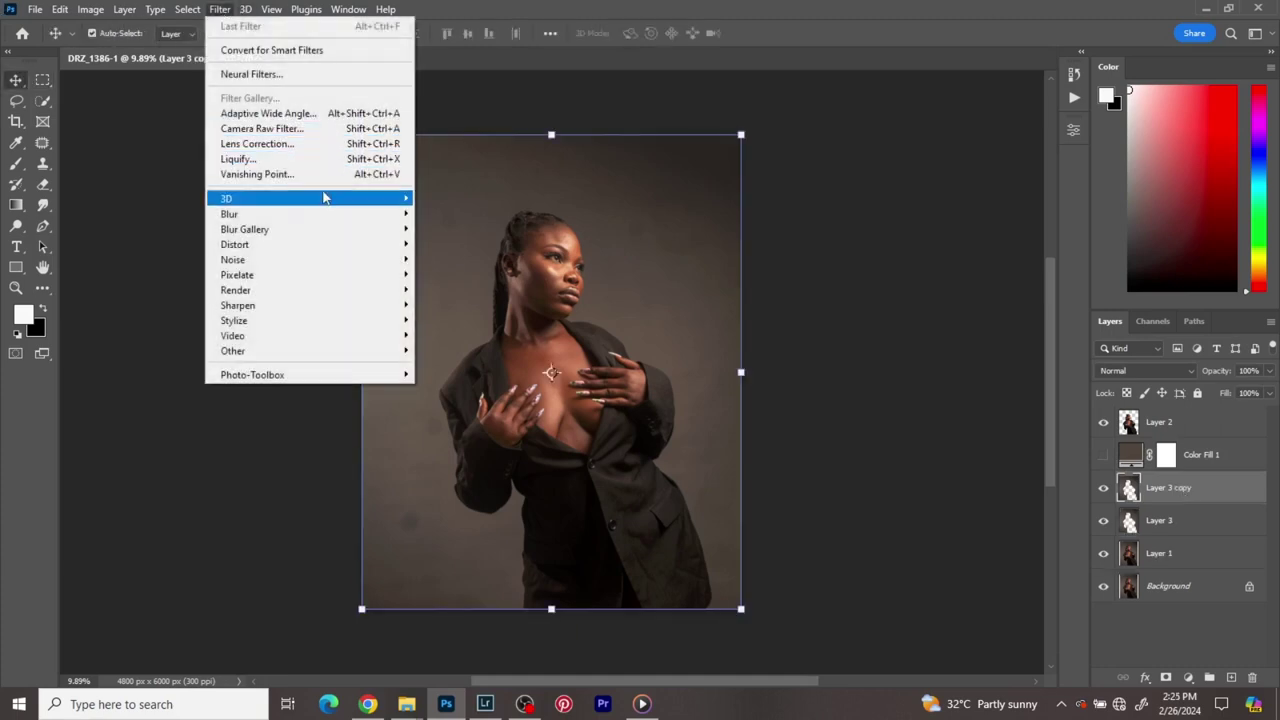
pyautogui.moveTo(376, 219)
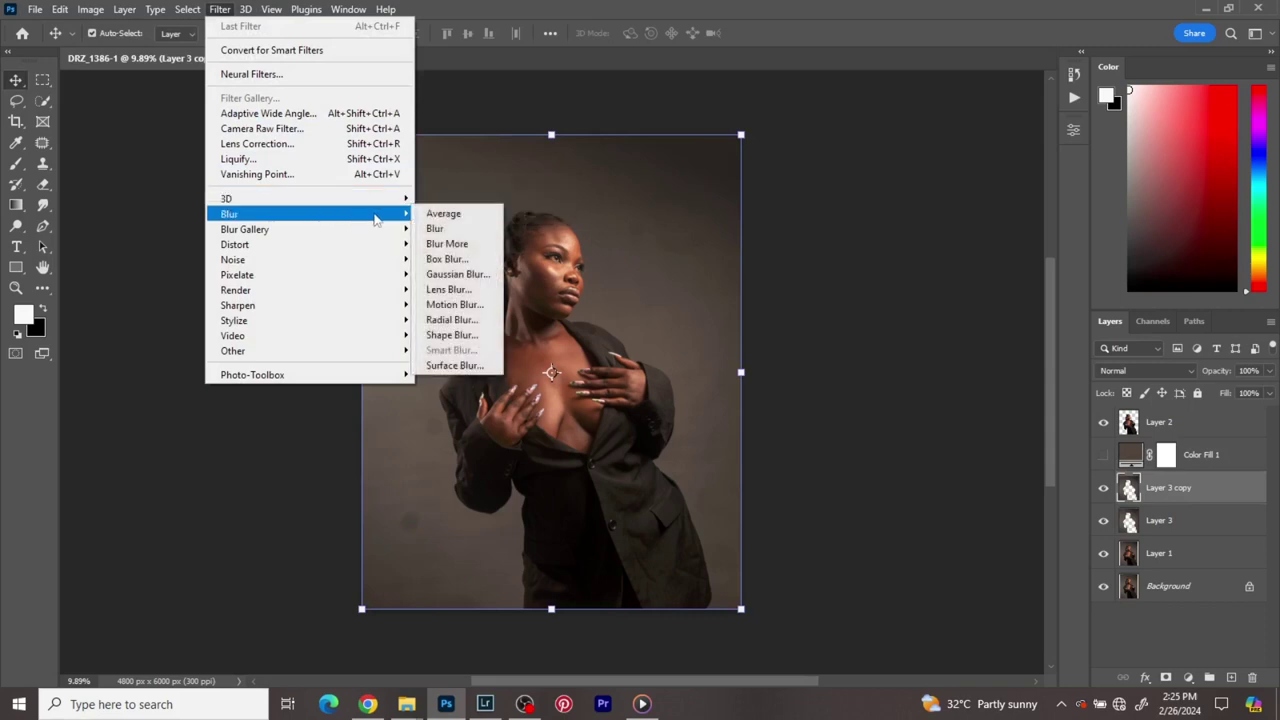
pyautogui.click(446, 278)
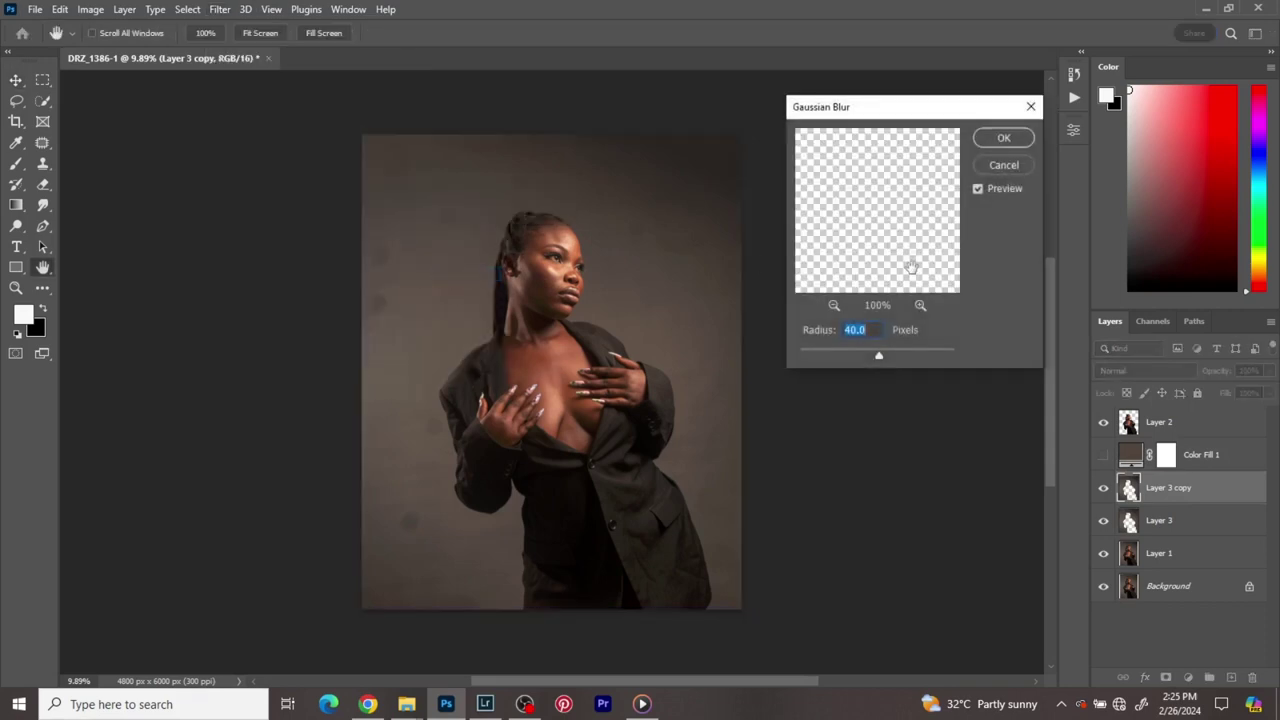
pyautogui.click(977, 190)
pyautogui.moveTo(880, 357); pyautogui.dragTo(902, 358)
pyautogui.click(992, 142)
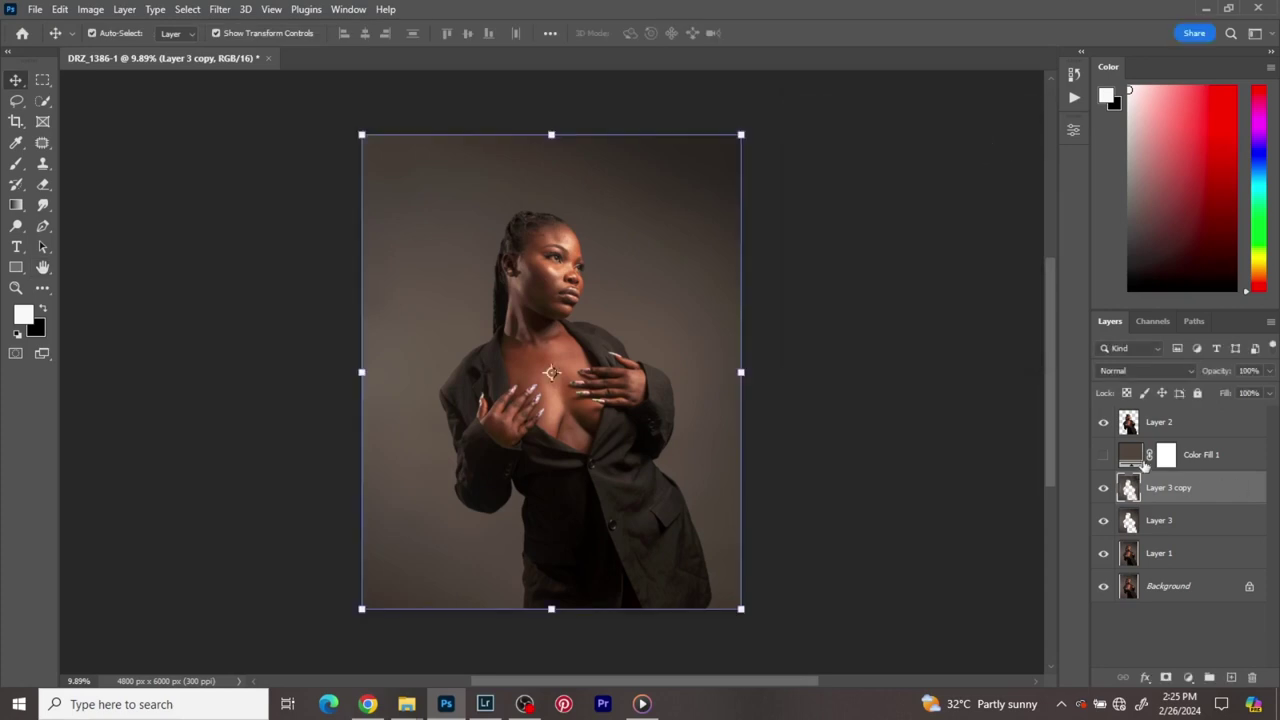
pyautogui.click(1105, 456)
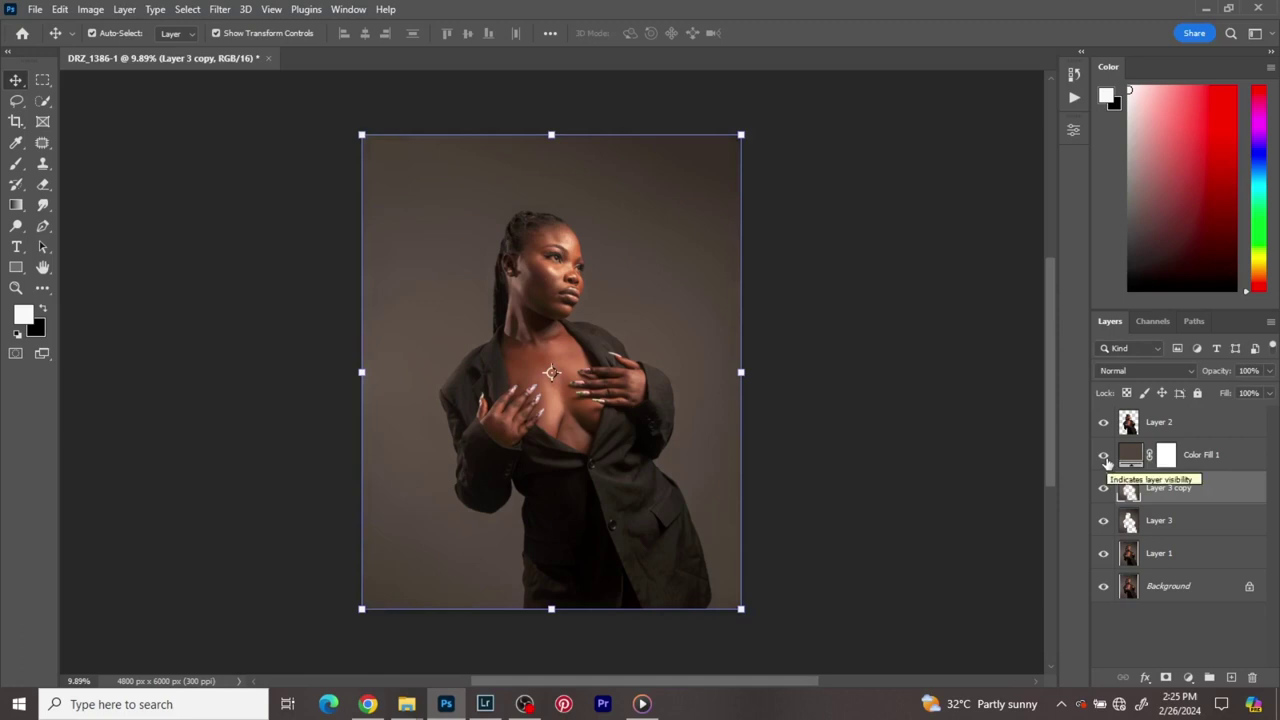
# - Clip the blurred Layer 3 copy to Layer 3 and merge it in
pyautogui.rightClick(1258, 469)
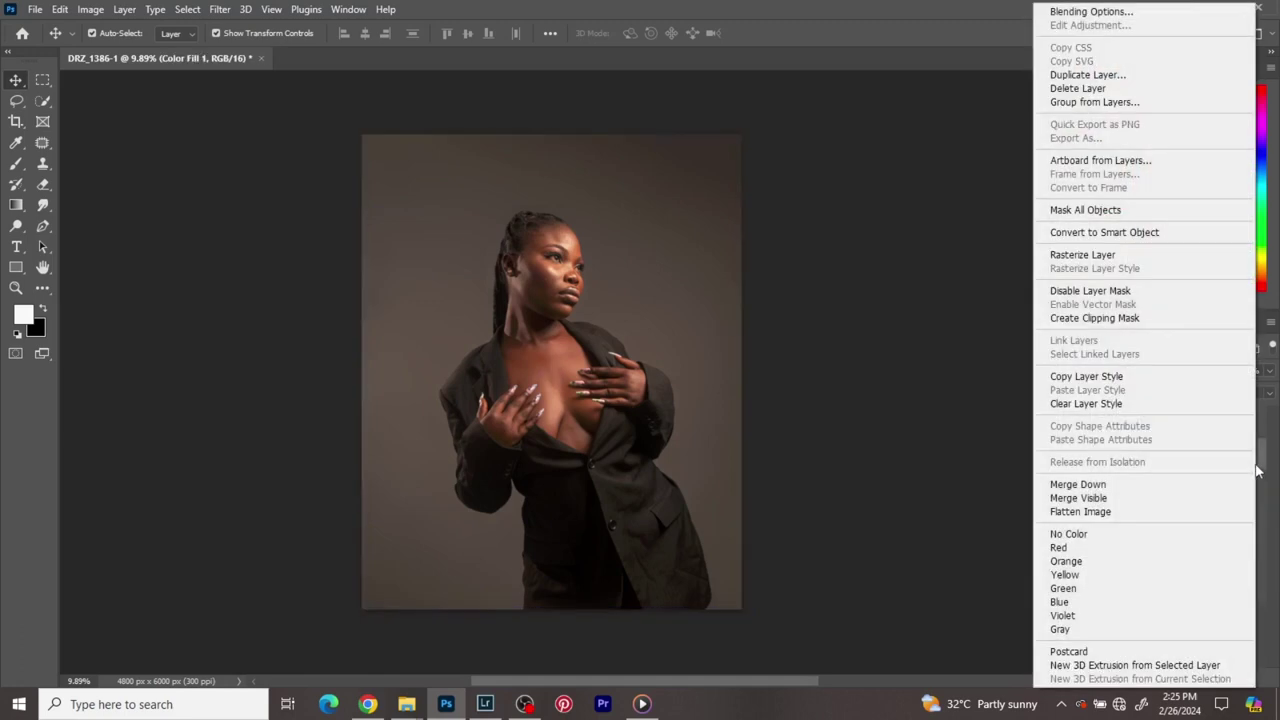
pyautogui.click(1218, 495)
pyautogui.rightClick(1218, 492)
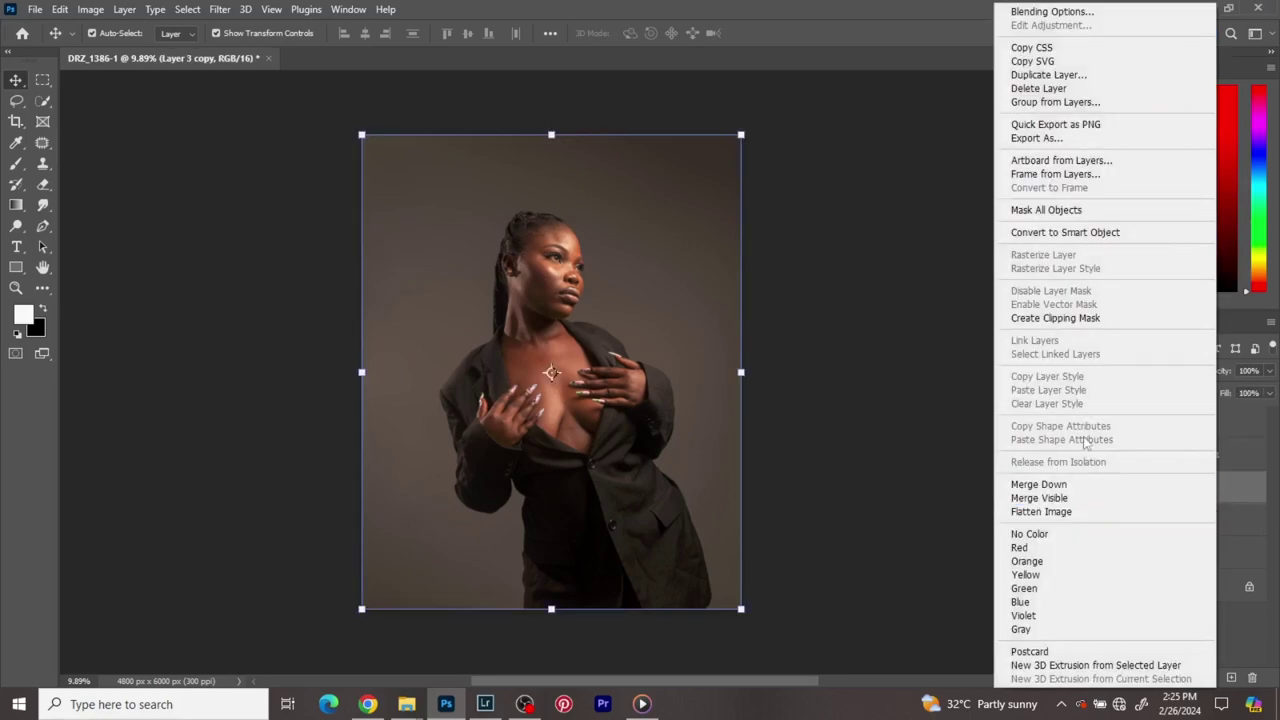
pyautogui.click(1040, 320)
pyautogui.rightClick(1204, 526)
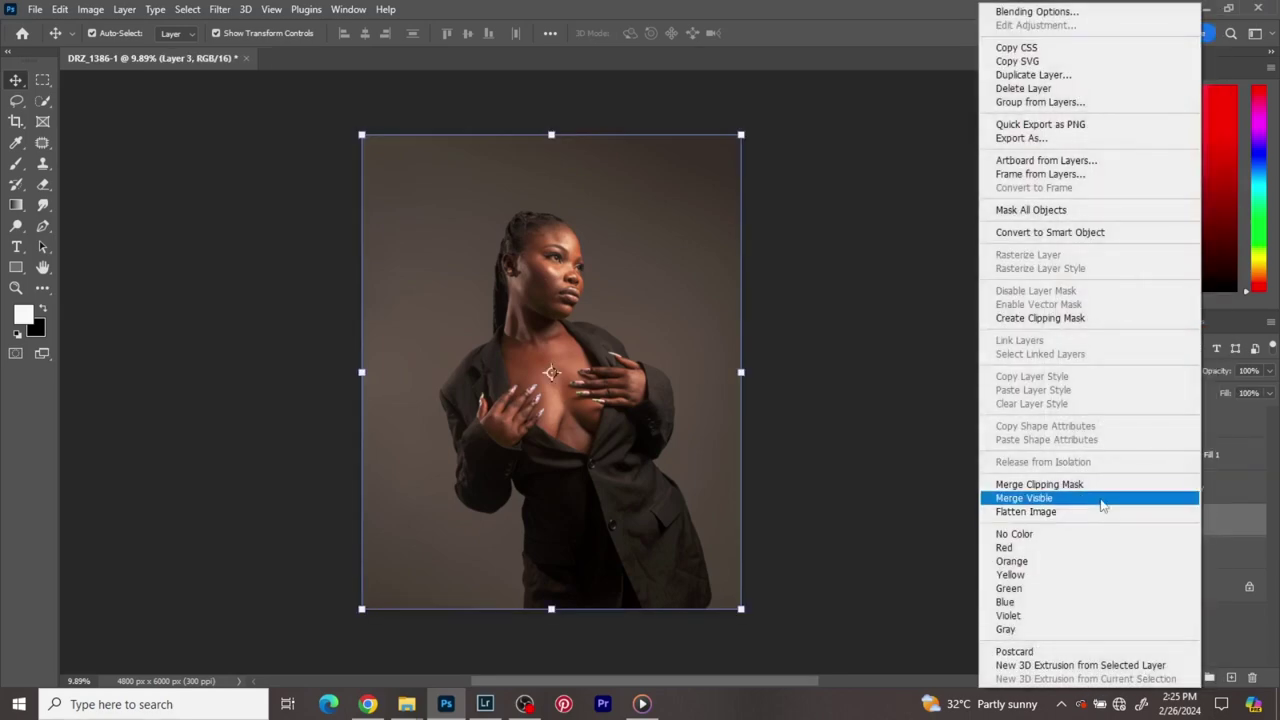
pyautogui.click(1055, 485)
# - Clip Color Fill 1 to Layer 3, merge it, and compare against the Background alone
pyautogui.rightClick(1223, 457)
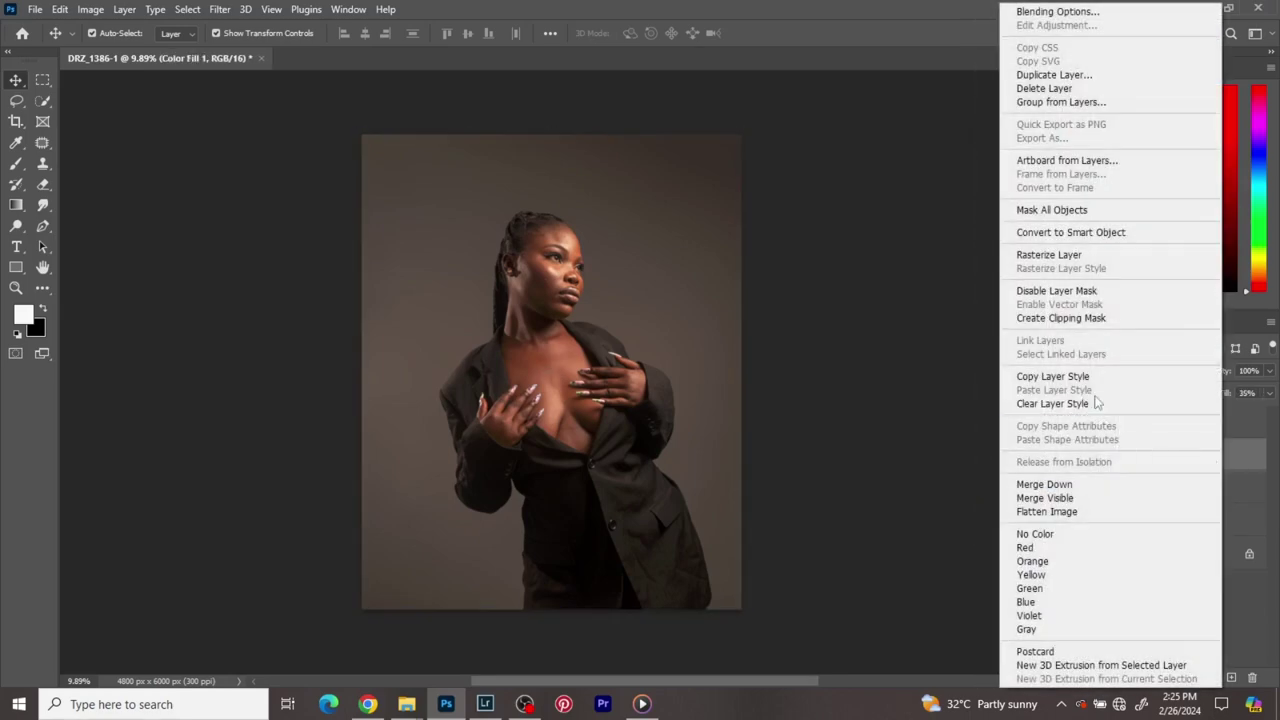
pyautogui.click(1038, 318)
pyautogui.rightClick(1196, 492)
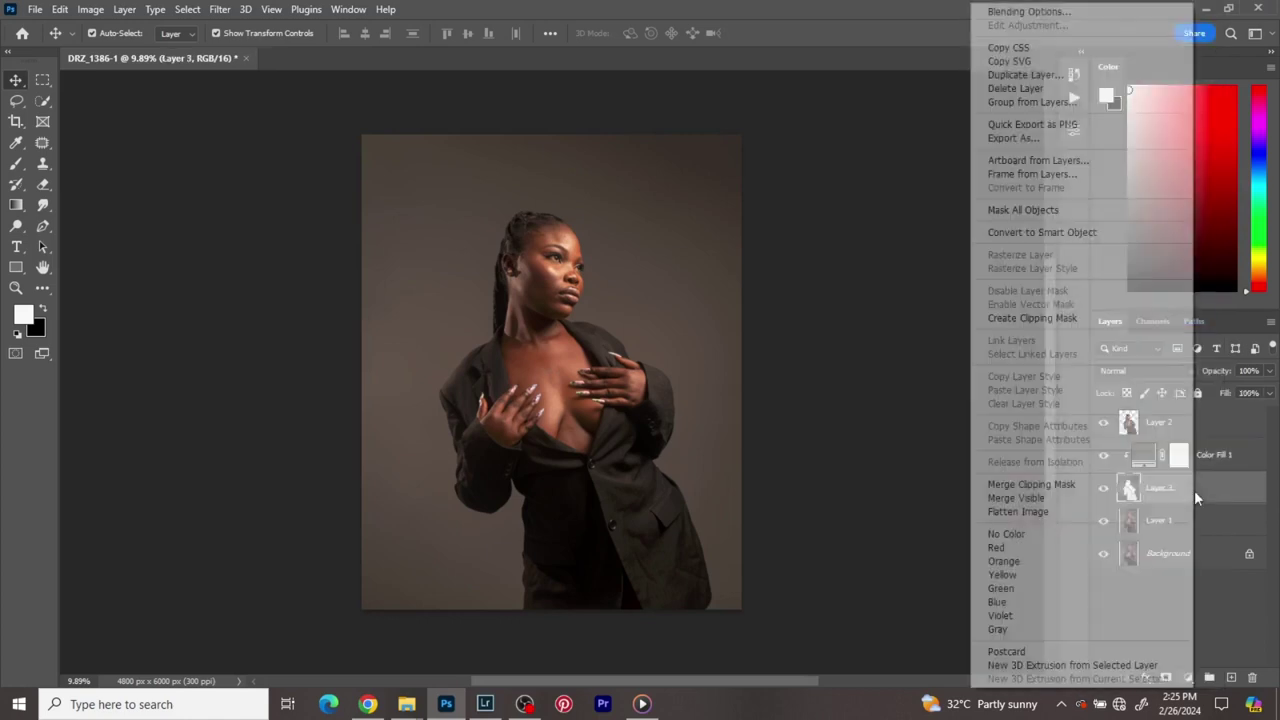
pyautogui.click(1105, 486)
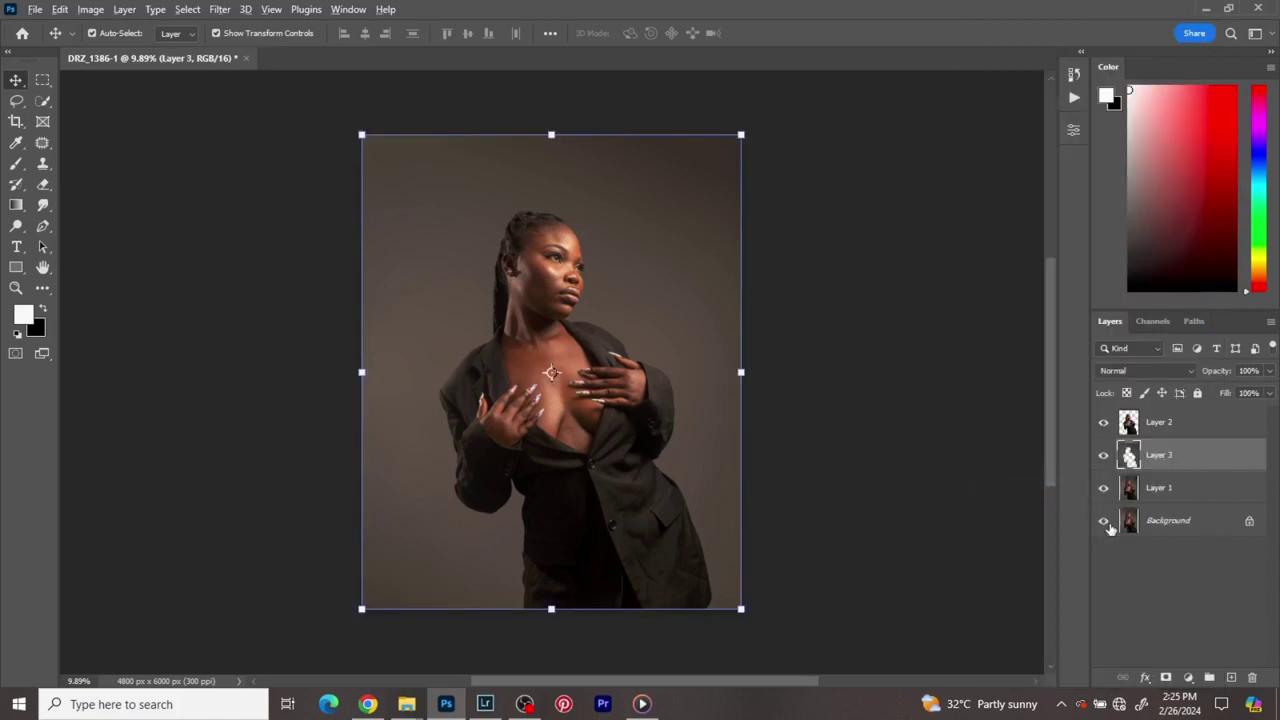
pyautogui.keyDown('alt'); pyautogui.click(1104, 521); pyautogui.keyUp('alt')
pyautogui.keyDown('alt'); pyautogui.click(1104, 521); pyautogui.keyUp('alt')
pyautogui.keyDown('alt'); pyautogui.click(1104, 521); pyautogui.keyUp('alt')
pyautogui.keyDown('alt'); pyautogui.click(1105, 522); pyautogui.keyUp('alt')
# - Duplicate Layer 3 with Ctrl+J to make a new Layer 3 copy
pyautogui.scroll(1, 769, 493)
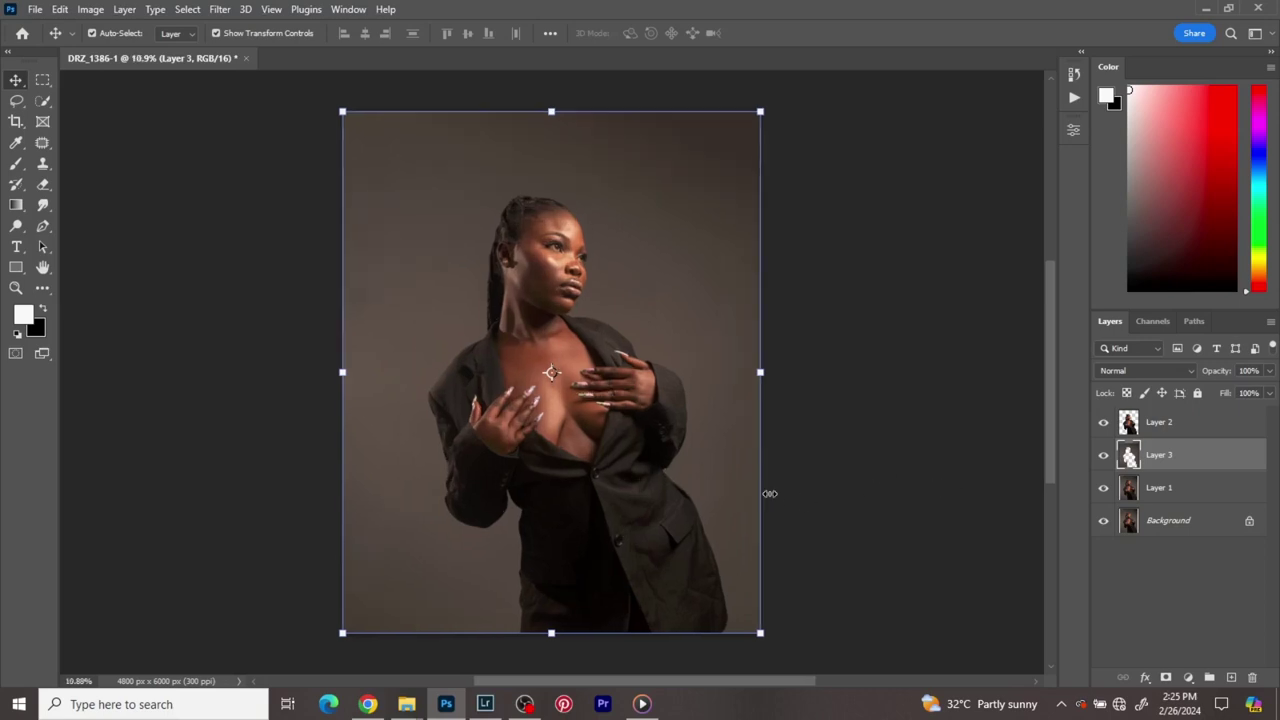
pyautogui.hotkey('ctrl', 'j')
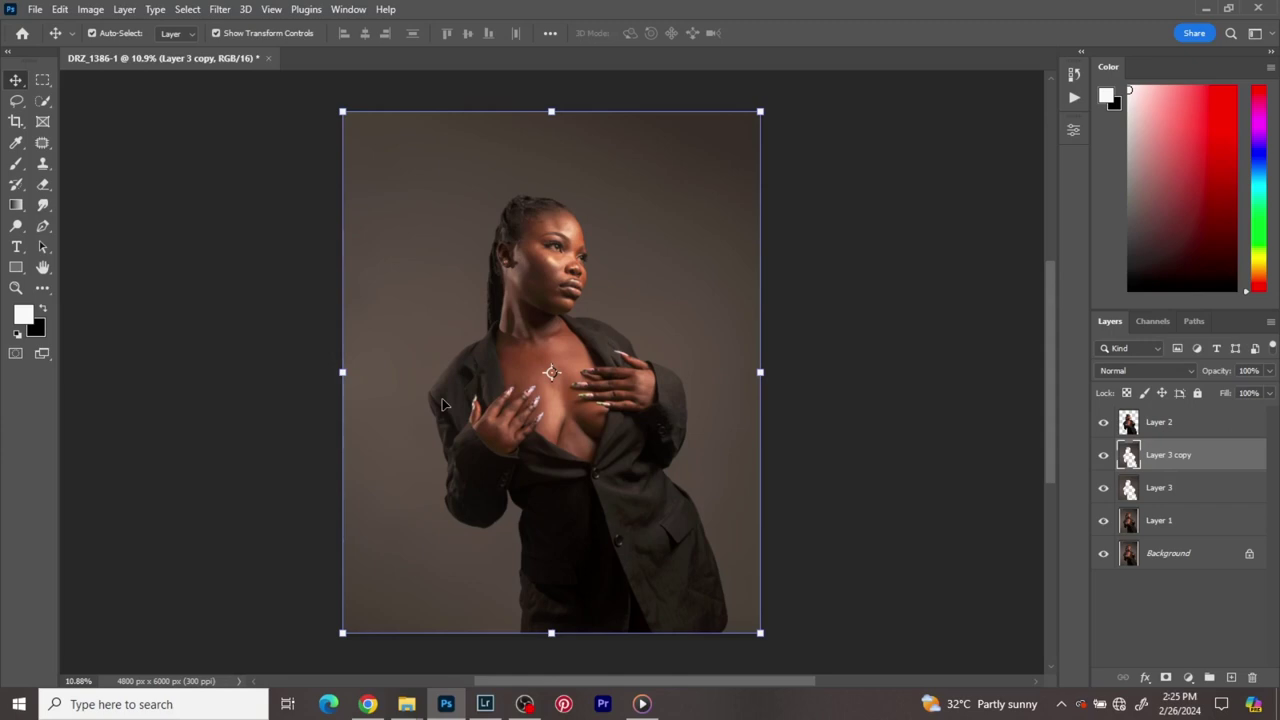
pyautogui.click(219, 9)
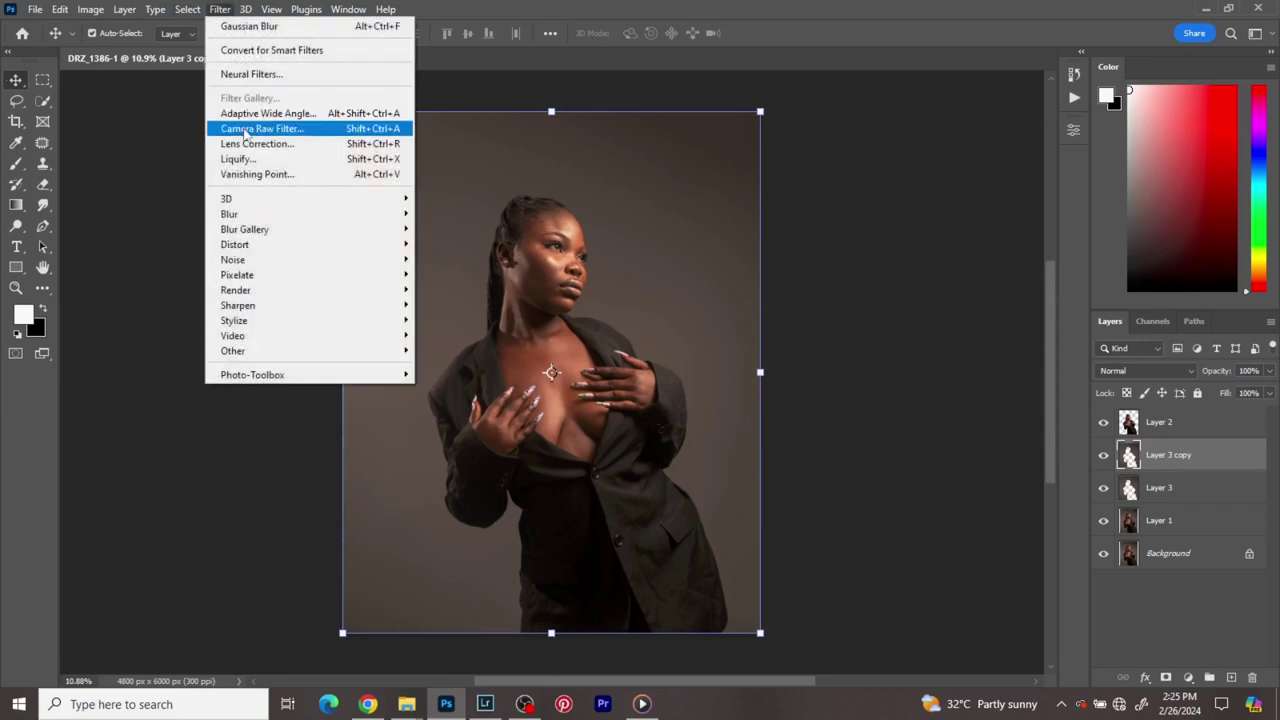
# - Apply Camera Raw grain 35 (size 25, roughness 50), checking it at 100% zoom
pyautogui.click(340, 127)
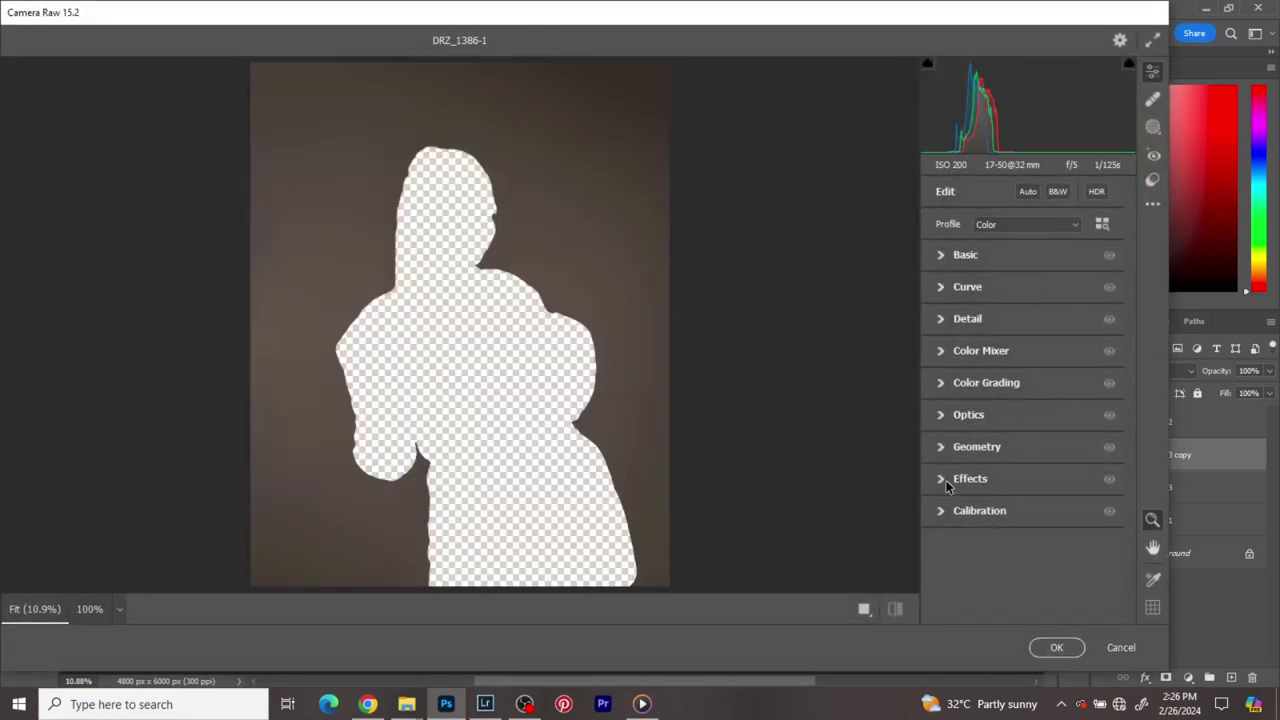
pyautogui.click(948, 480)
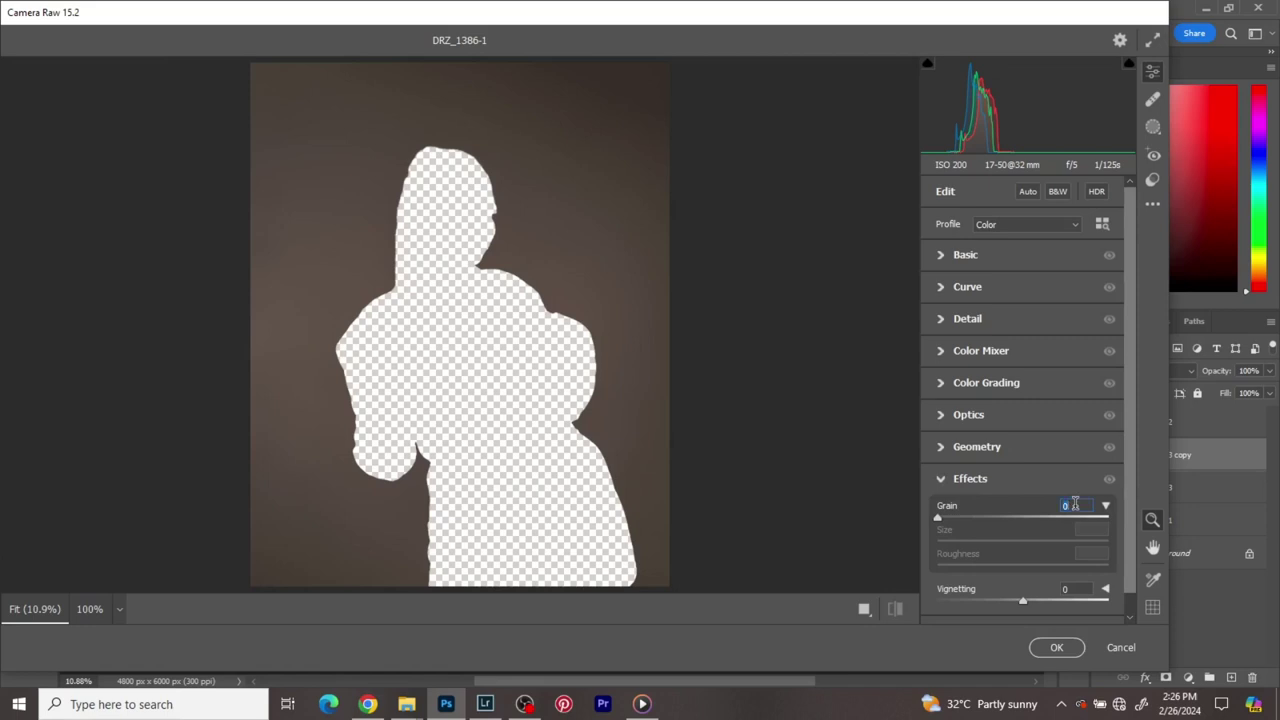
pyautogui.write('35')
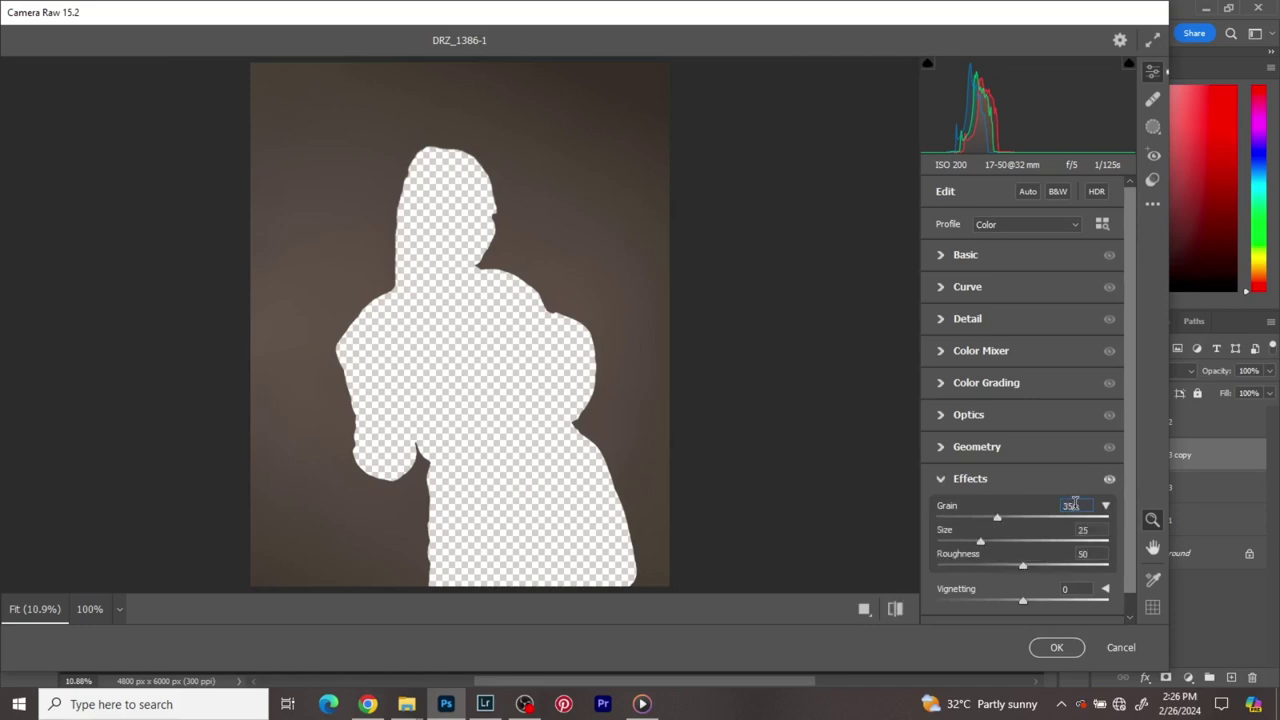
pyautogui.click(528, 136)
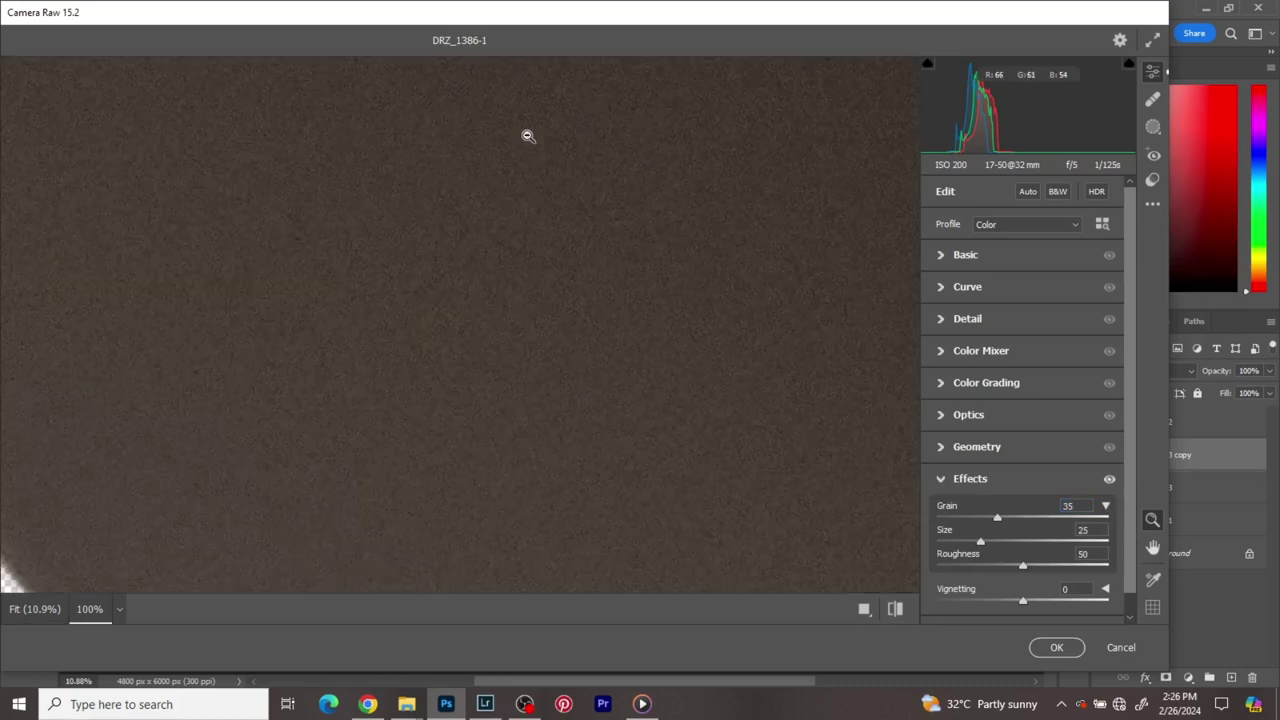
pyautogui.click(698, 343)
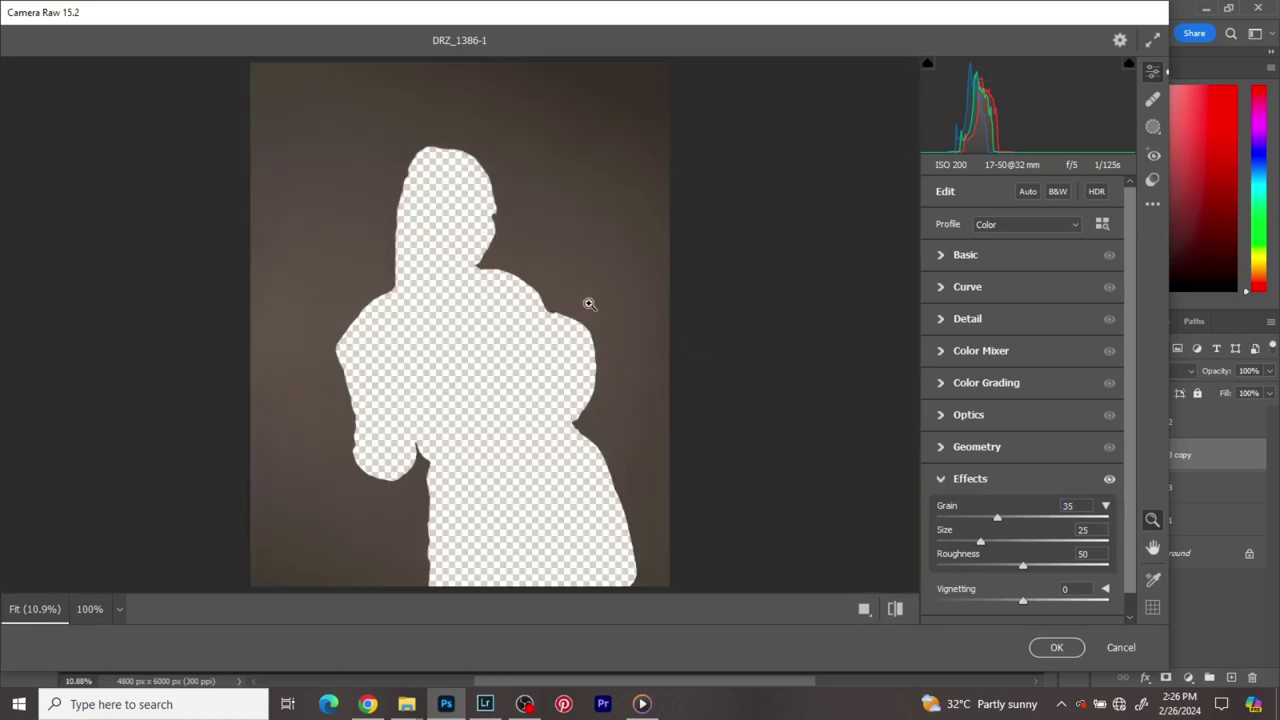
pyautogui.click(523, 202)
pyautogui.click(506, 370)
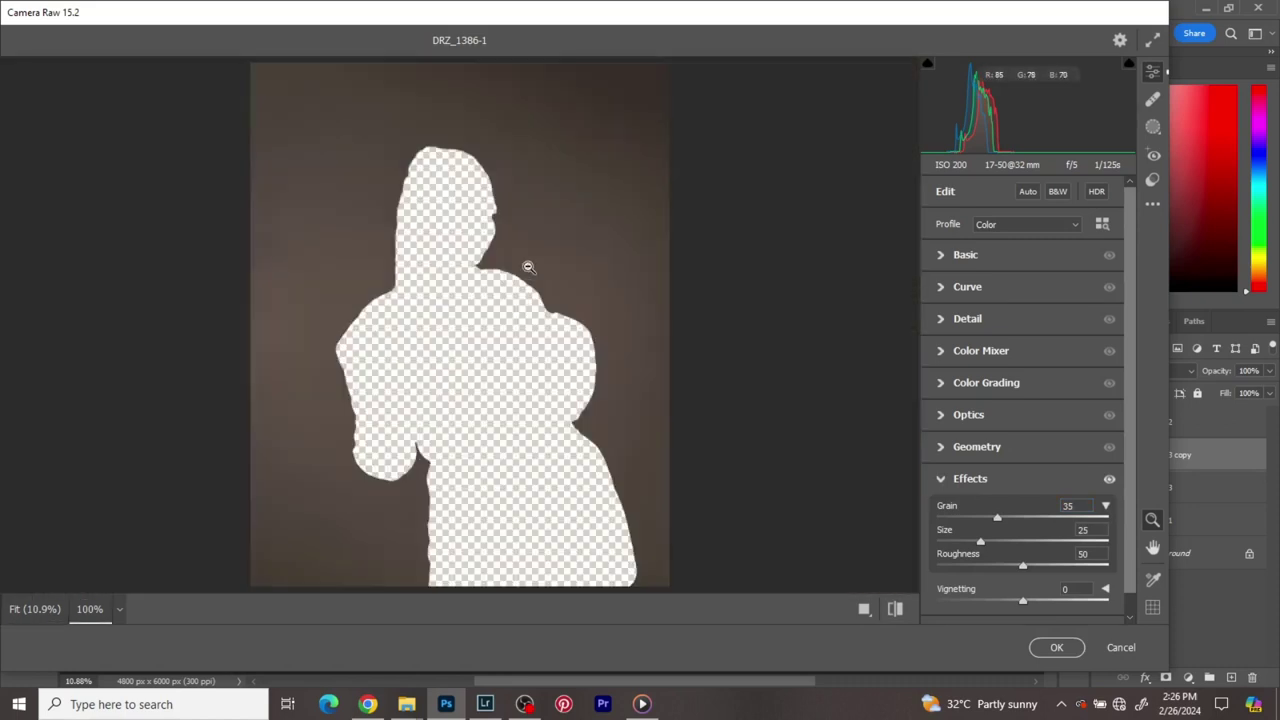
pyautogui.click(528, 267)
pyautogui.click(596, 430)
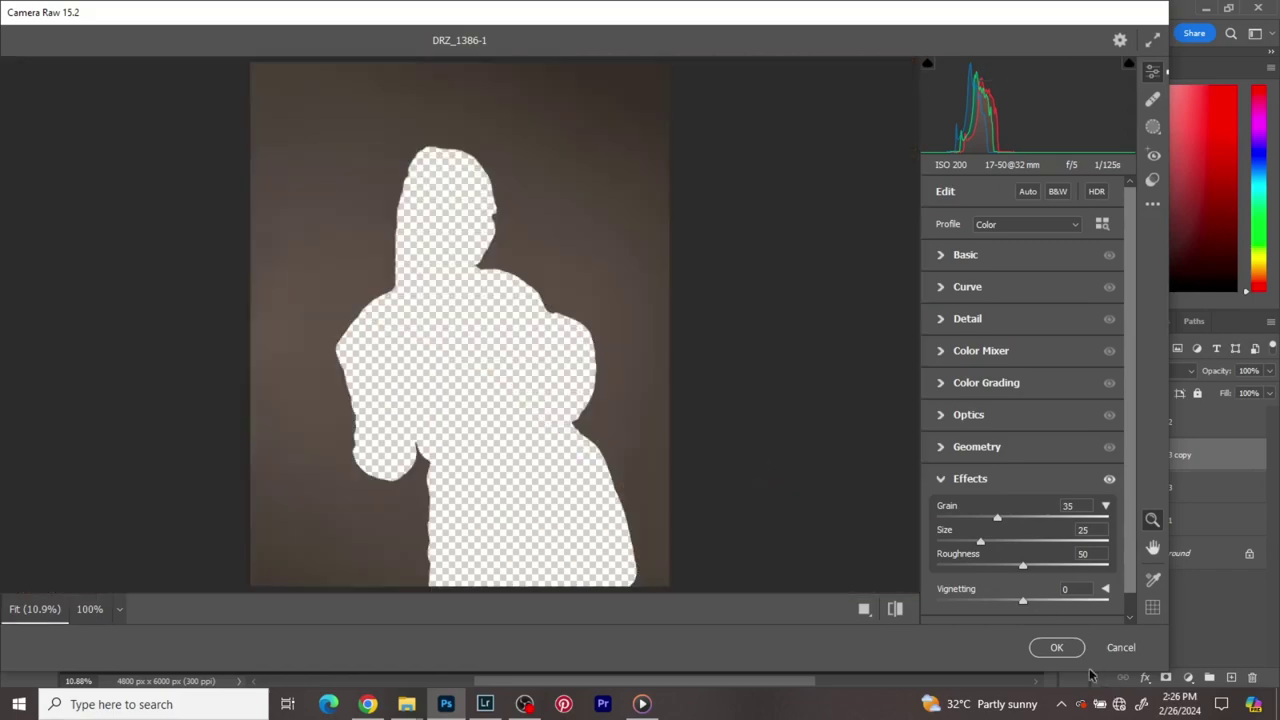
pyautogui.click(1057, 647)
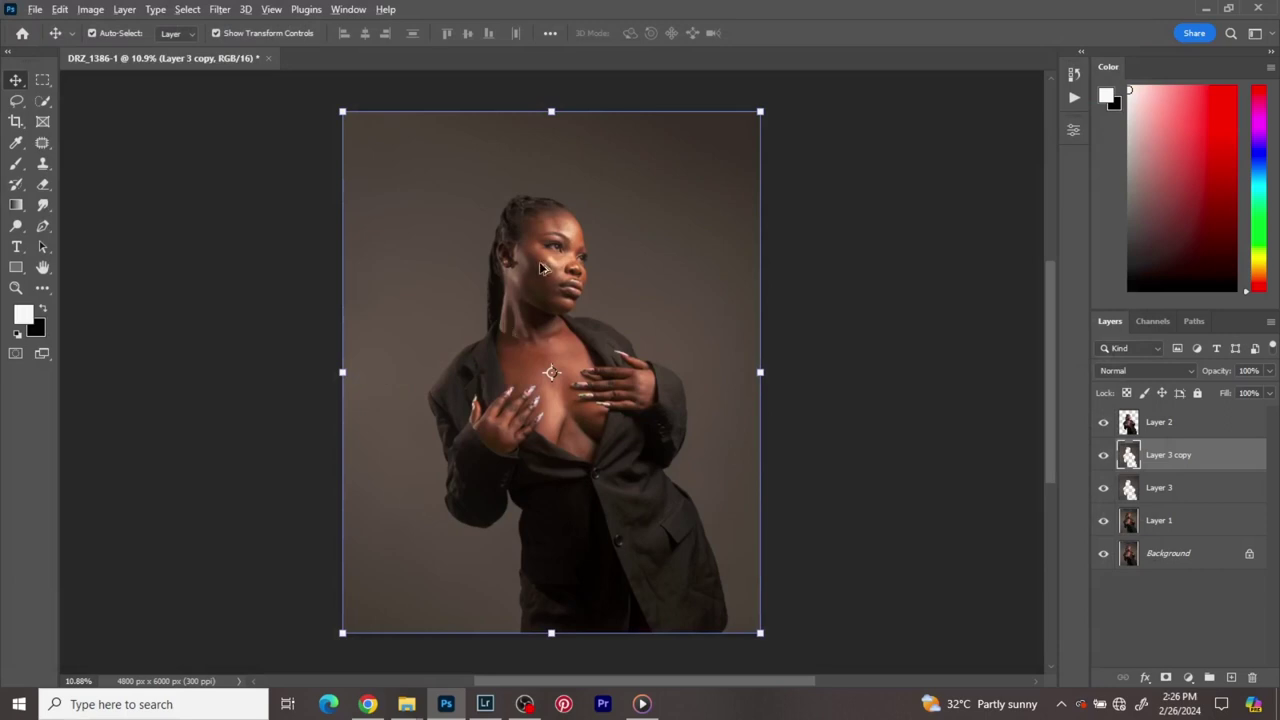
# - Clip the grainy Layer 3 copy to Layer 3 and merge it in
pyautogui.scroll(1, 550, 270)
pyautogui.scroll(-1, 614, 270)
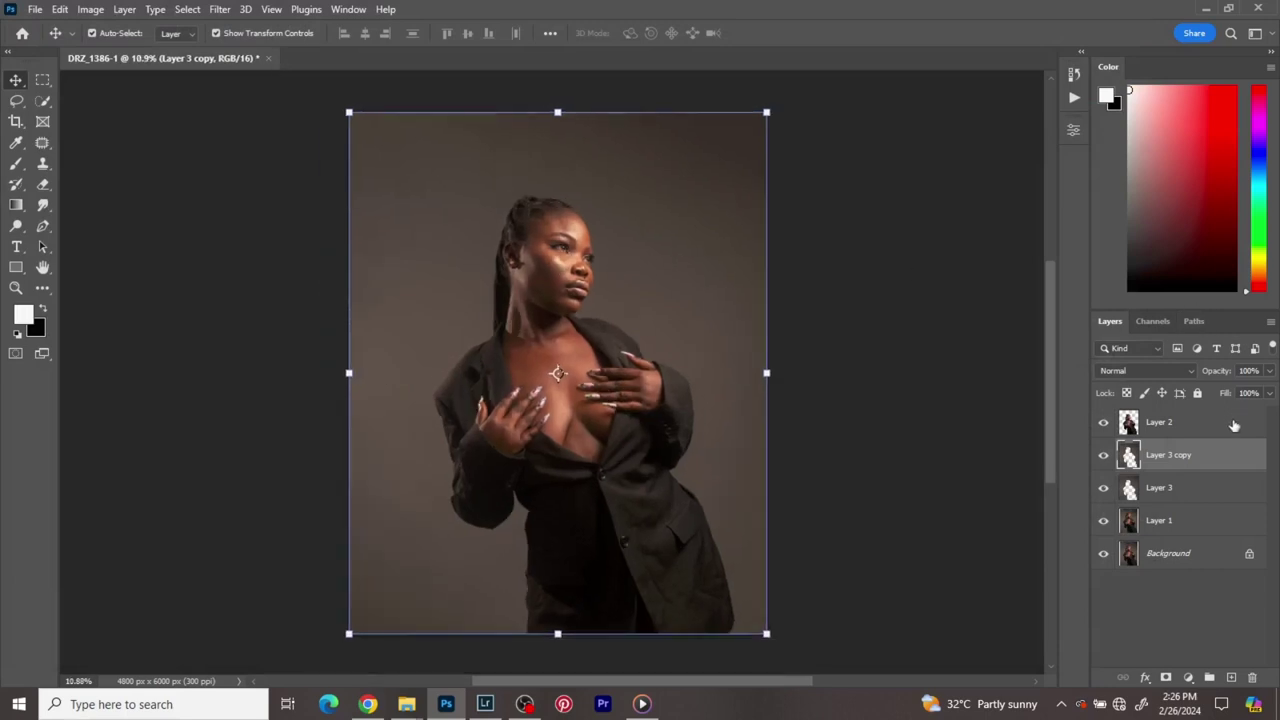
pyautogui.scroll(3, 470, 283)
pyautogui.scroll(-2, 836, 318)
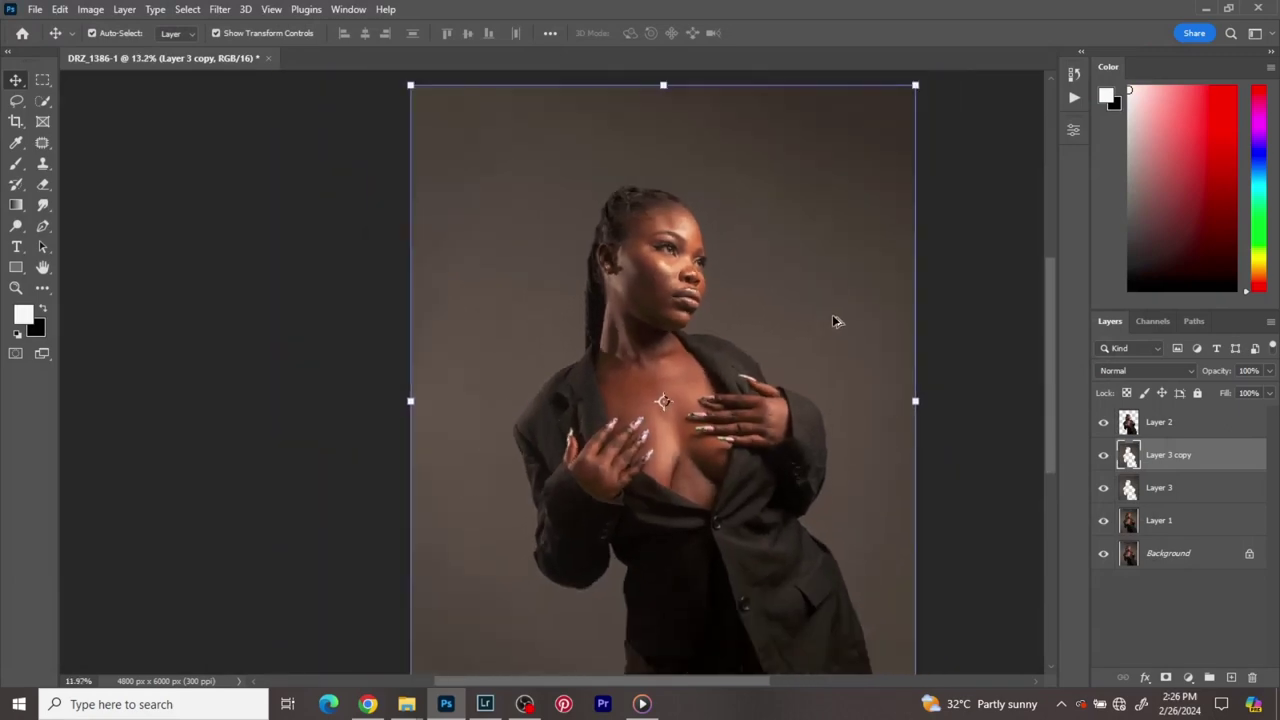
pyautogui.scroll(-1, 836, 321)
pyautogui.rightClick(1230, 459)
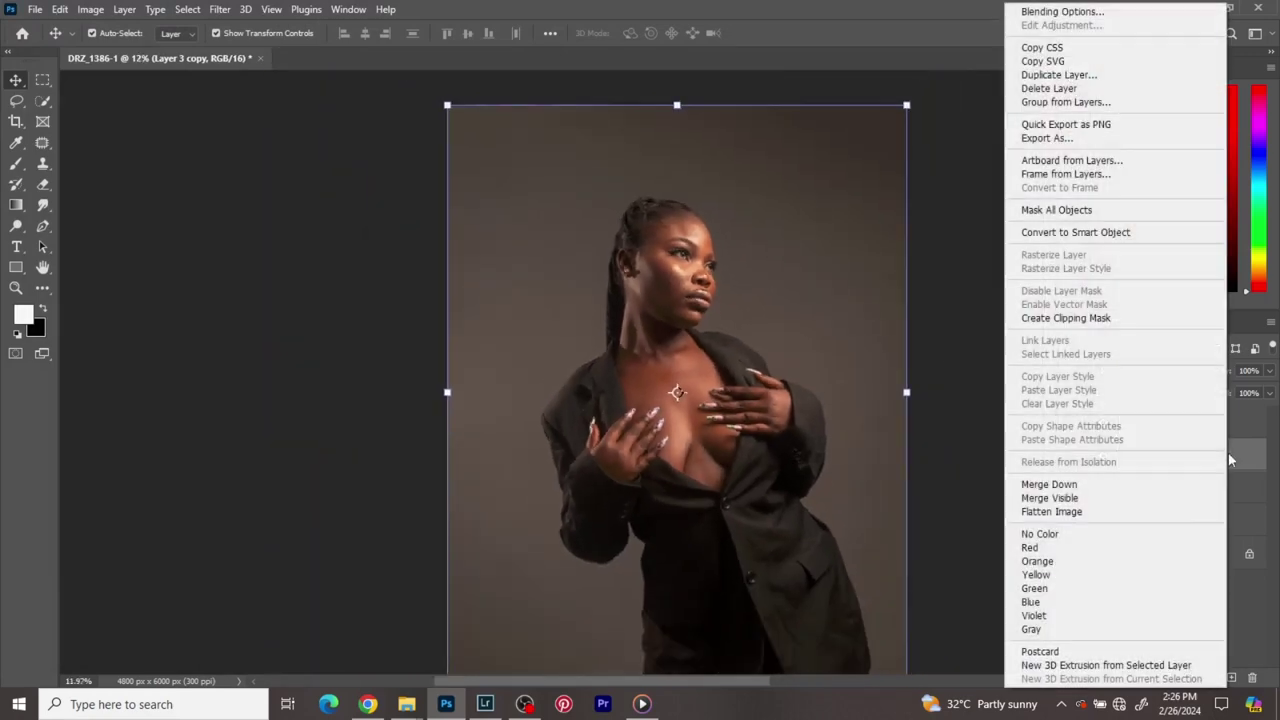
pyautogui.click(1066, 318)
pyautogui.rightClick(1200, 495)
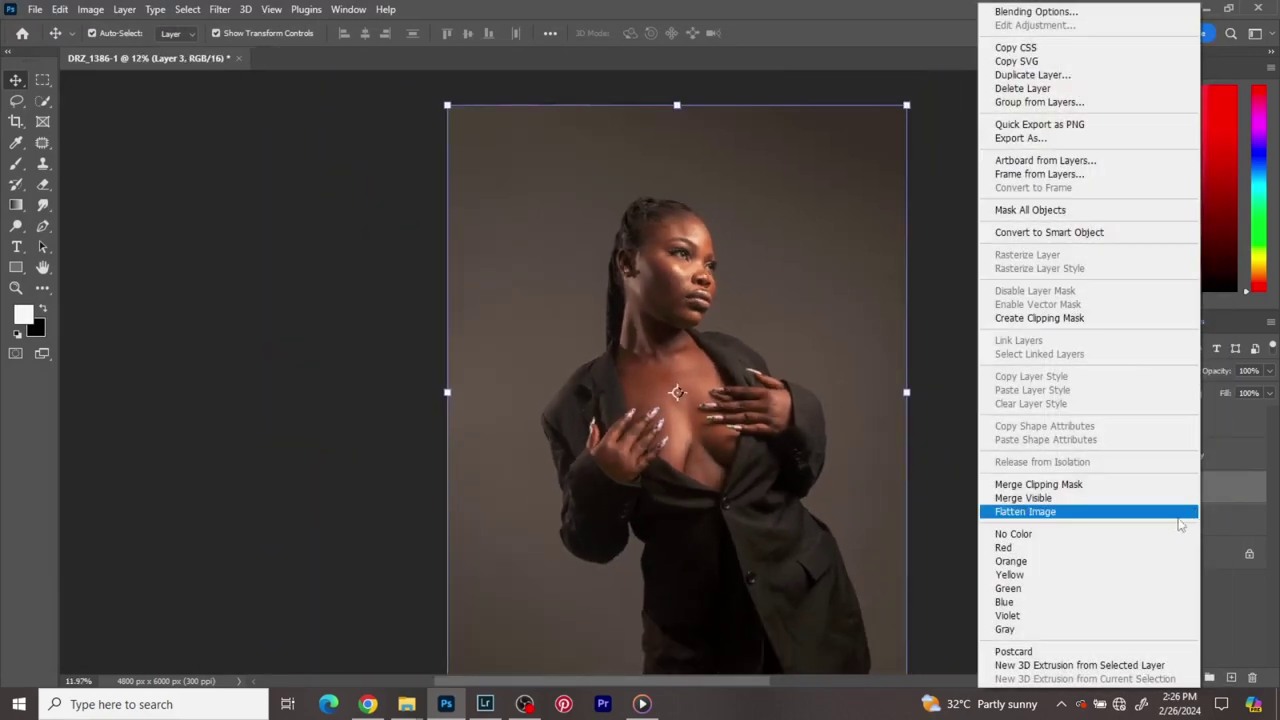
pyautogui.click(1061, 486)
# - Select Layer 2, zoom in on the jacket, and pick the Patch tool
pyautogui.click(1160, 424)
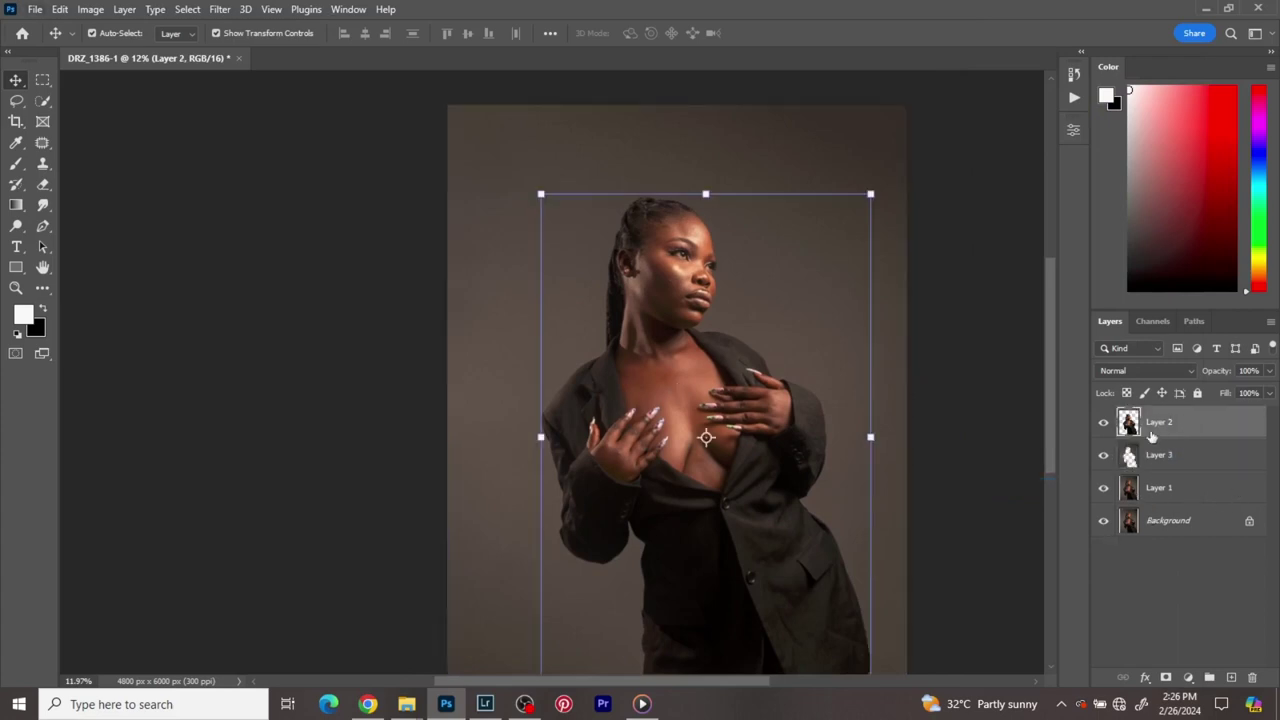
pyautogui.scroll(2, 866, 460)
pyautogui.scroll(-3, 734, 545)
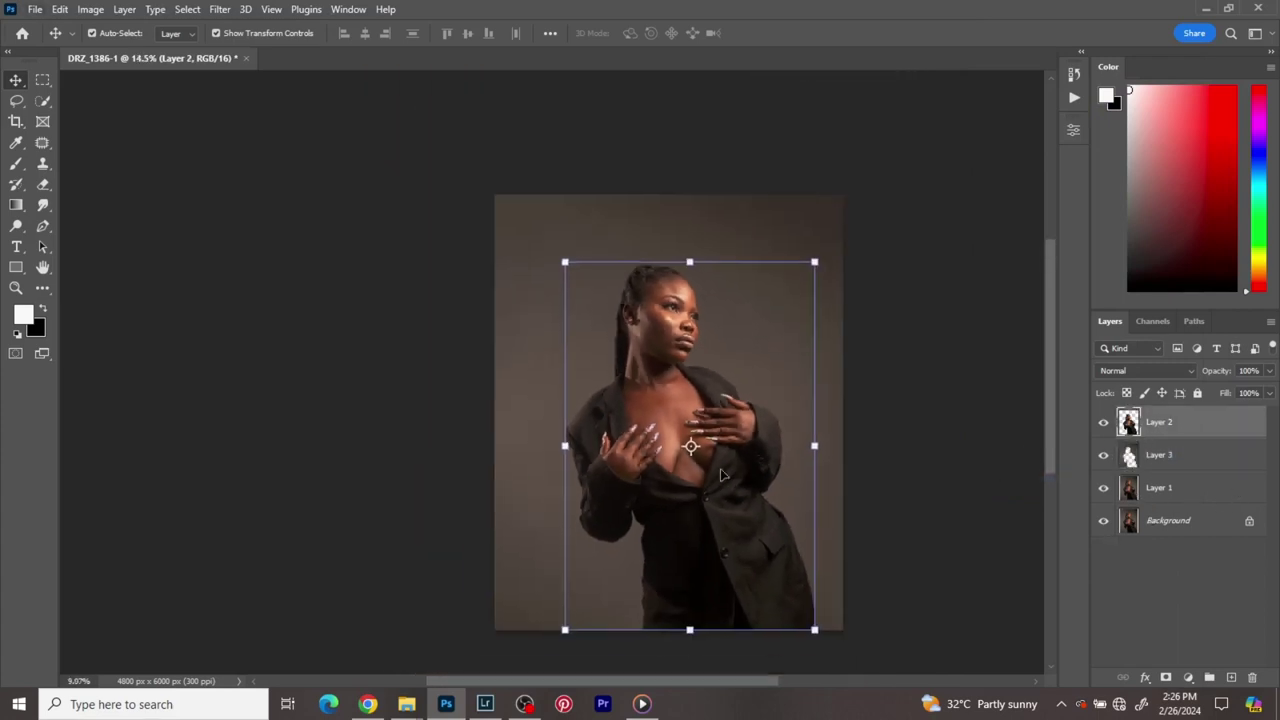
pyautogui.moveTo(734, 545); pyautogui.dragTo(592, 418)
pyautogui.scroll(4, 590, 462)
pyautogui.scroll(2, 590, 462)
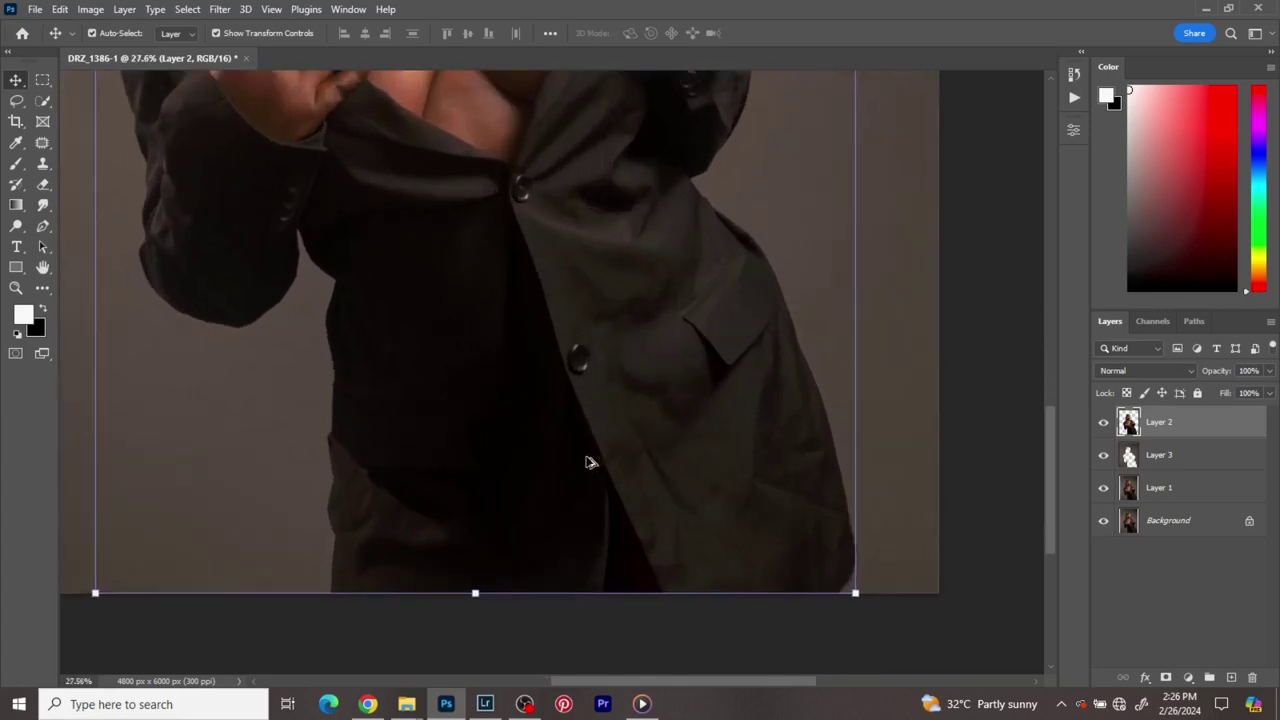
pyautogui.moveTo(543, 371); pyautogui.dragTo(563, 423)
pyautogui.scroll(2, 600, 423)
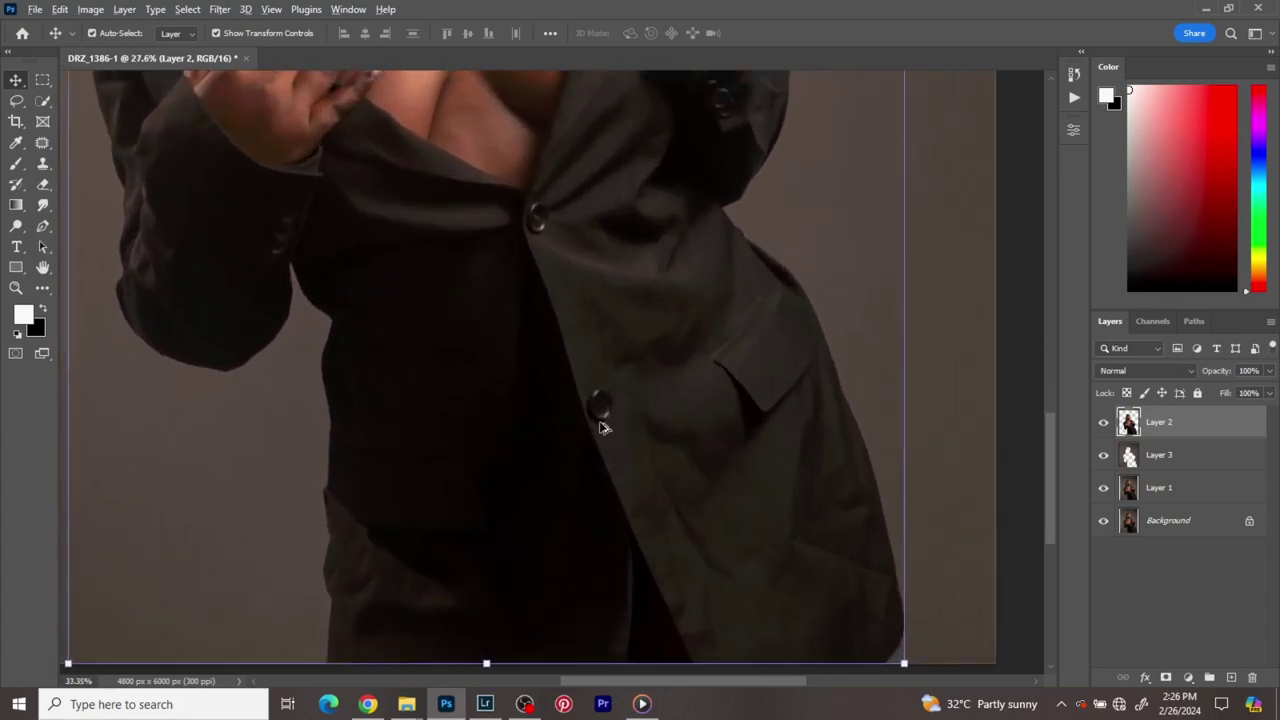
pyautogui.moveTo(669, 474); pyautogui.dragTo(656, 393)
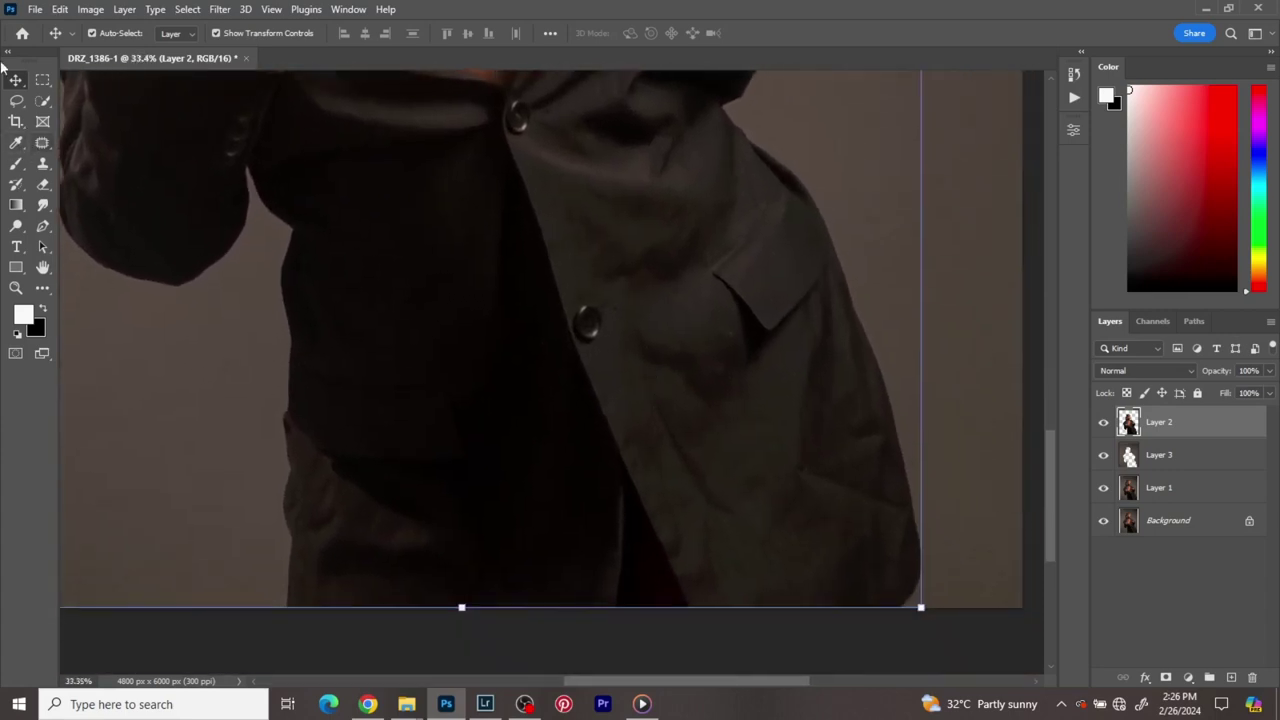
pyautogui.moveTo(42, 142); pyautogui.dragTo(110, 186)
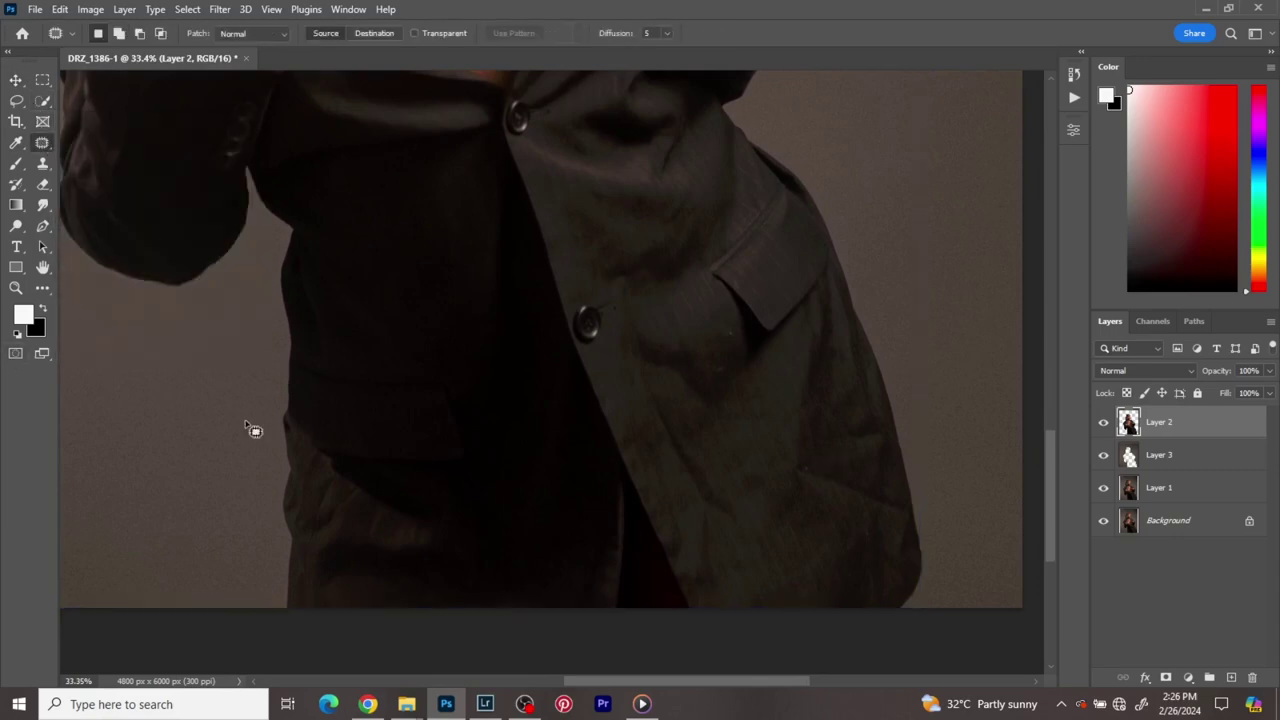
# - Patch four small spots on the jacket, then deselect
pyautogui.scroll(2, 764, 465)
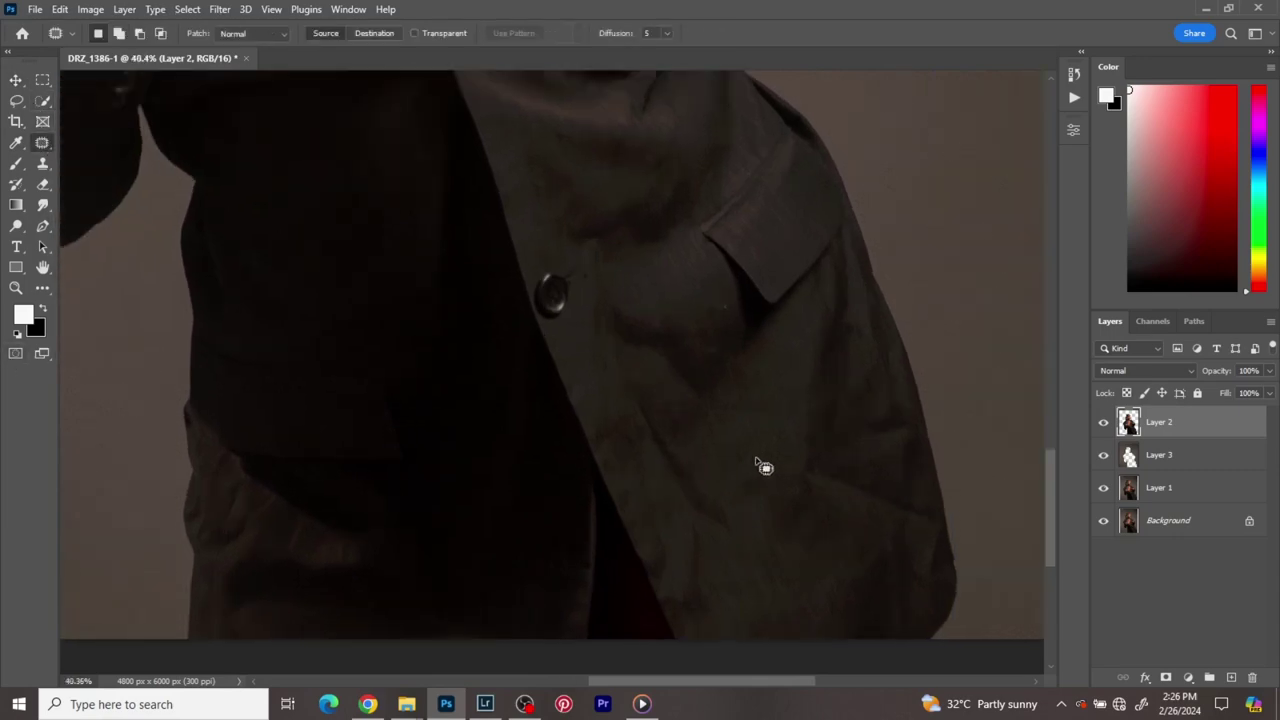
pyautogui.moveTo(819, 463)
pyautogui.mouseDown()
pyautogui.moveTo(824, 478)
pyautogui.moveTo(820, 468)
pyautogui.mouseUp()
pyautogui.moveTo(893, 542)
pyautogui.mouseDown()
pyautogui.moveTo(894, 566)
pyautogui.moveTo(889, 550)
pyautogui.mouseUp()
pyautogui.moveTo(728, 313); pyautogui.dragTo(721, 308)
pyautogui.moveTo(712, 352)
pyautogui.mouseDown()
pyautogui.moveTo(700, 351)
pyautogui.moveTo(729, 360)
pyautogui.moveTo(711, 357)
pyautogui.moveTo(720, 340)
pyautogui.moveTo(700, 366)
pyautogui.moveTo(686, 363)
pyautogui.moveTo(703, 362)
pyautogui.mouseUp()
pyautogui.hotkey('ctrl', 'd')
# - Patch the blemishes on the chin and beside the lip corner with nearby skin
pyautogui.moveTo(667, 229); pyautogui.dragTo(751, 487)
pyautogui.moveTo(674, 280); pyautogui.dragTo(714, 506)
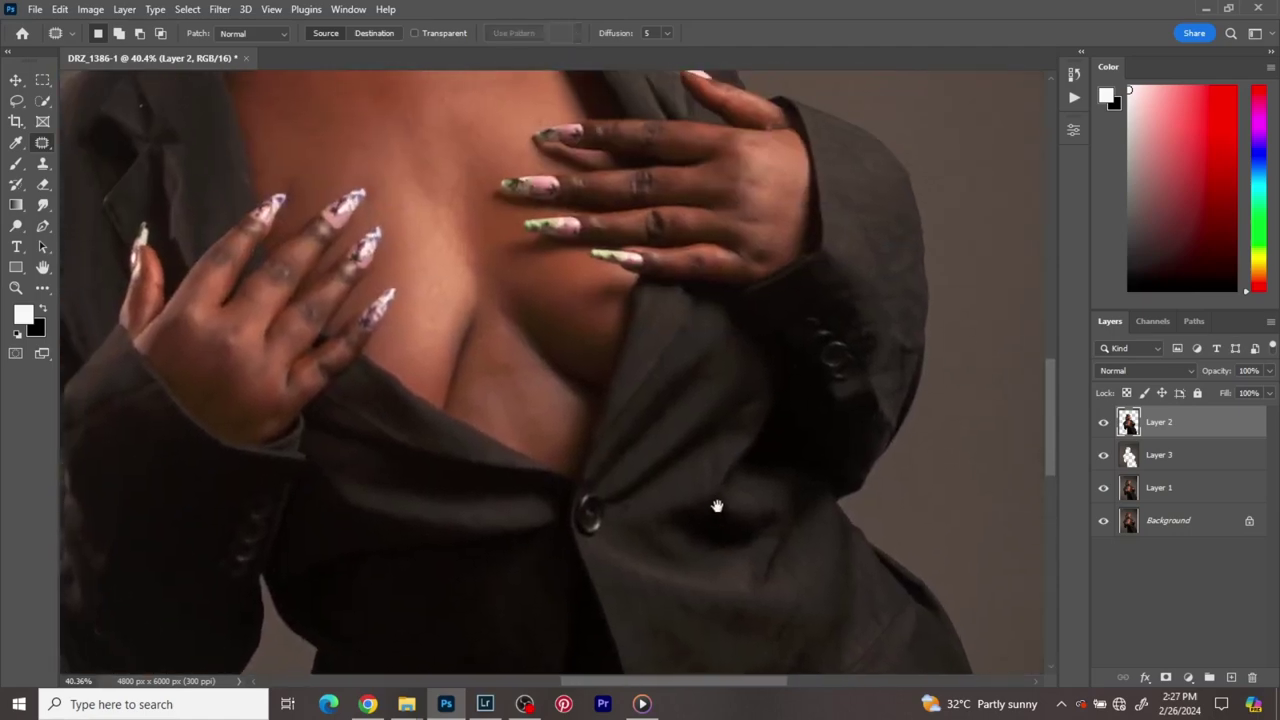
pyautogui.moveTo(451, 331); pyautogui.dragTo(466, 363)
pyautogui.scroll(2, 820, 330)
pyautogui.scroll(2, 815, 340)
pyautogui.scroll(-4, 811, 351)
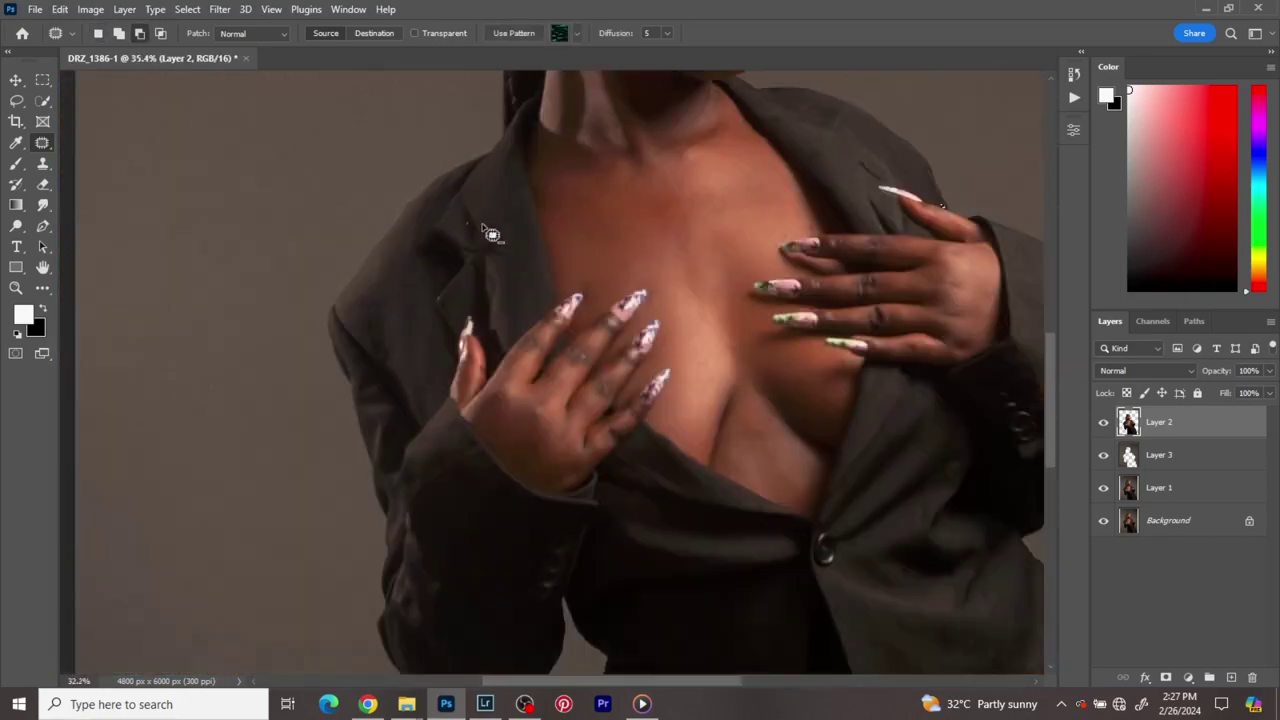
pyautogui.scroll(3, 503, 411)
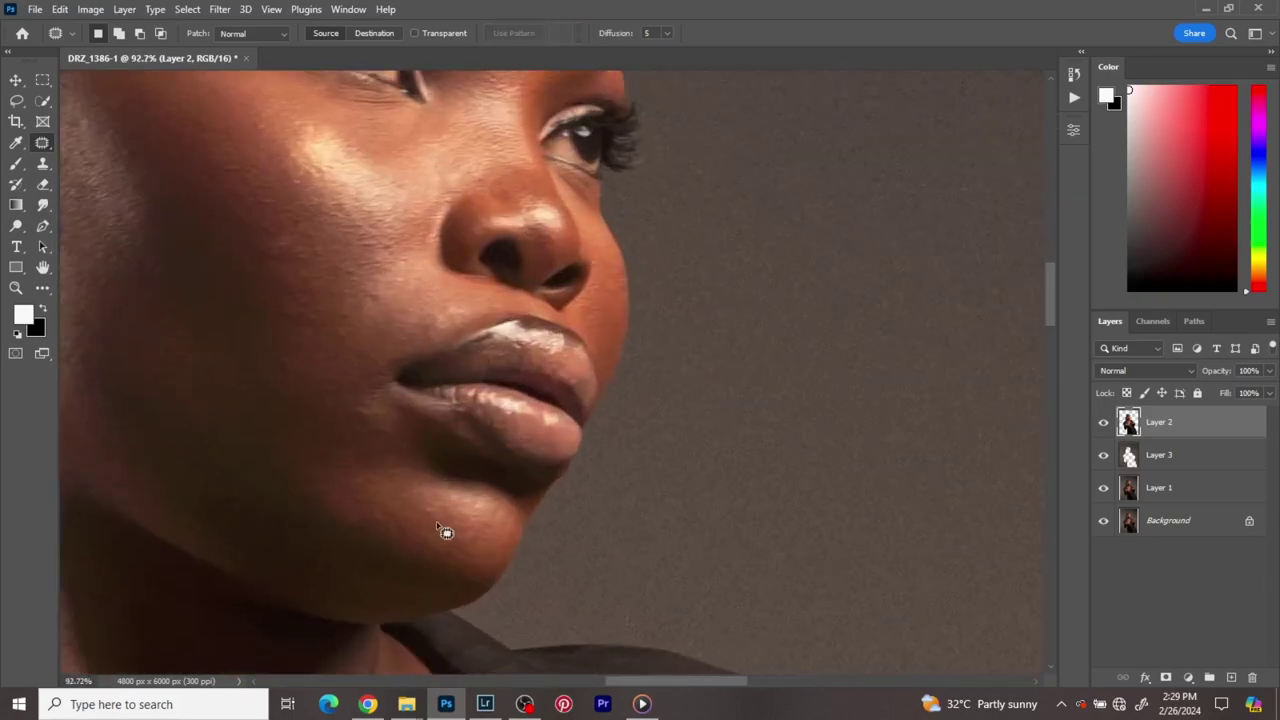
pyautogui.moveTo(426, 507); pyautogui.dragTo(430, 512)
pyautogui.click(388, 452)
pyautogui.moveTo(390, 446)
pyautogui.mouseDown()
pyautogui.moveTo(406, 420)
pyautogui.moveTo(349, 377)
pyautogui.moveTo(323, 381)
pyautogui.mouseUp()
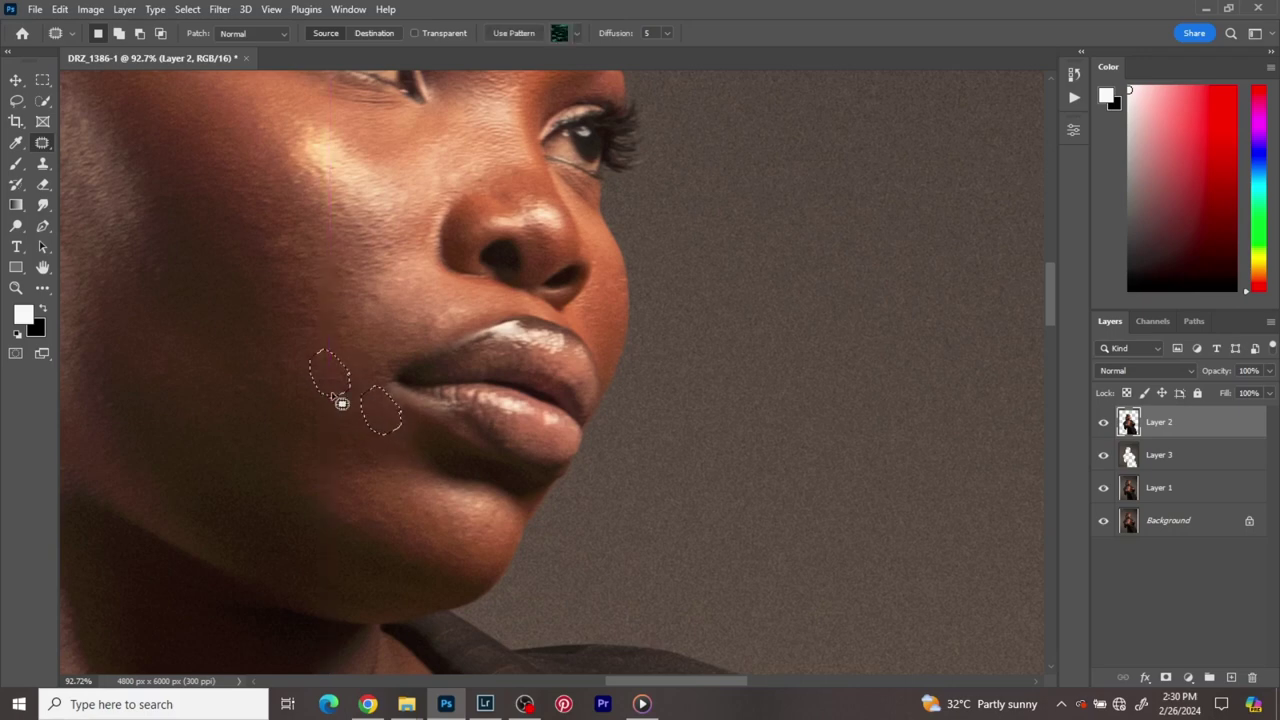
pyautogui.click(483, 494)
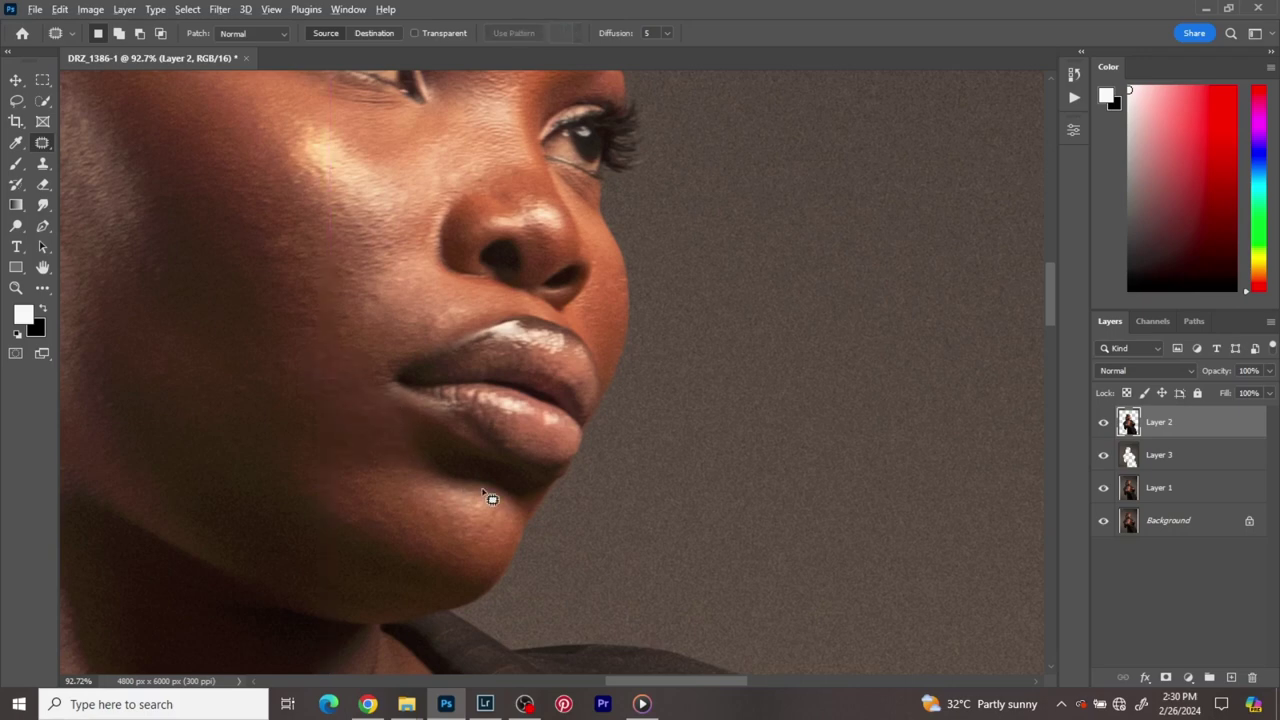
# - Zoom out to the whole portrait and compare it with the original
pyautogui.scroll(-6, 491, 492)
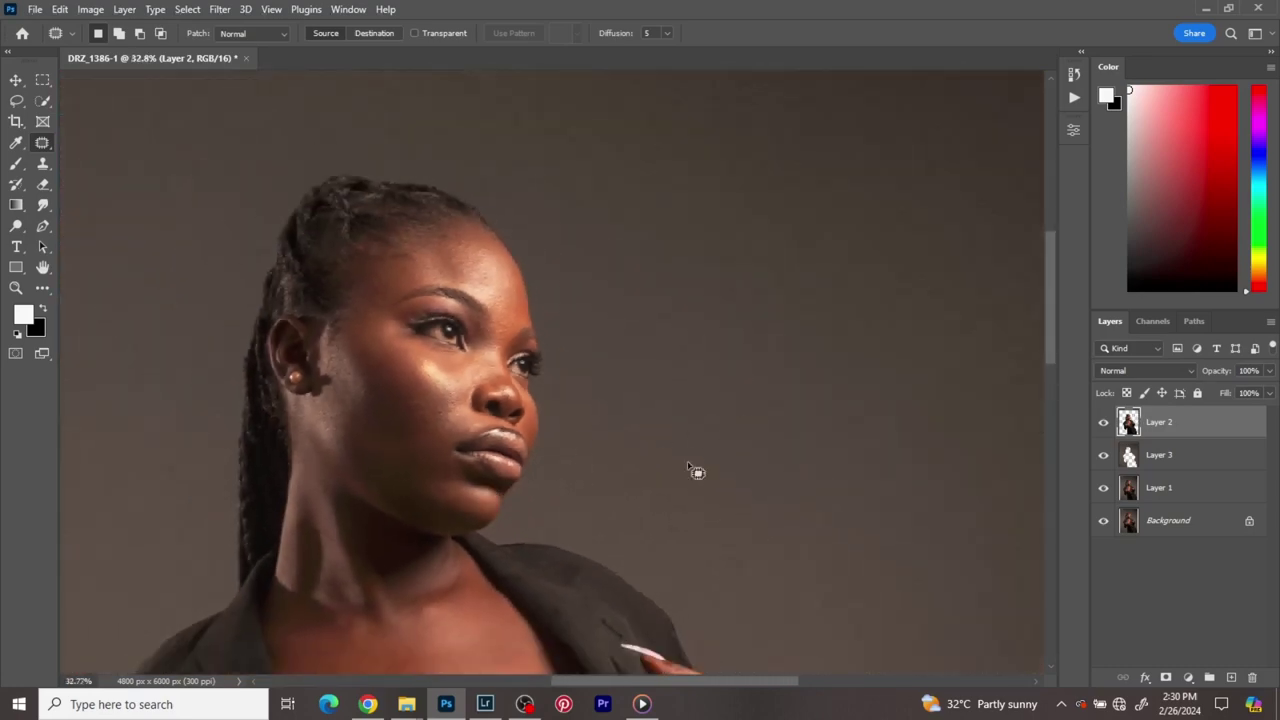
pyautogui.scroll(-3, 606, 471)
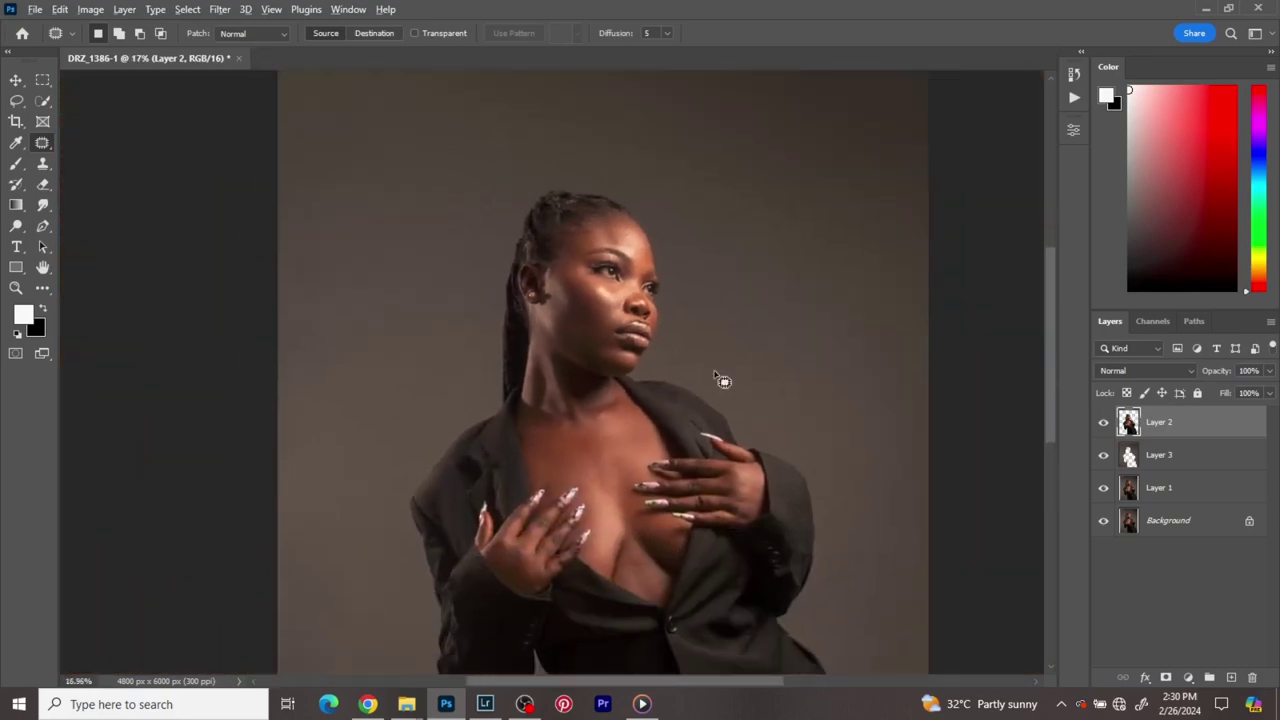
pyautogui.scroll(-2, 715, 373)
pyautogui.keyDown('alt'); pyautogui.click(1105, 521); pyautogui.keyUp('alt')
# - Toggle the Background view to compare the retouched and original versions
pyautogui.keyDown('alt'); pyautogui.click(1105, 521); pyautogui.keyUp('alt')
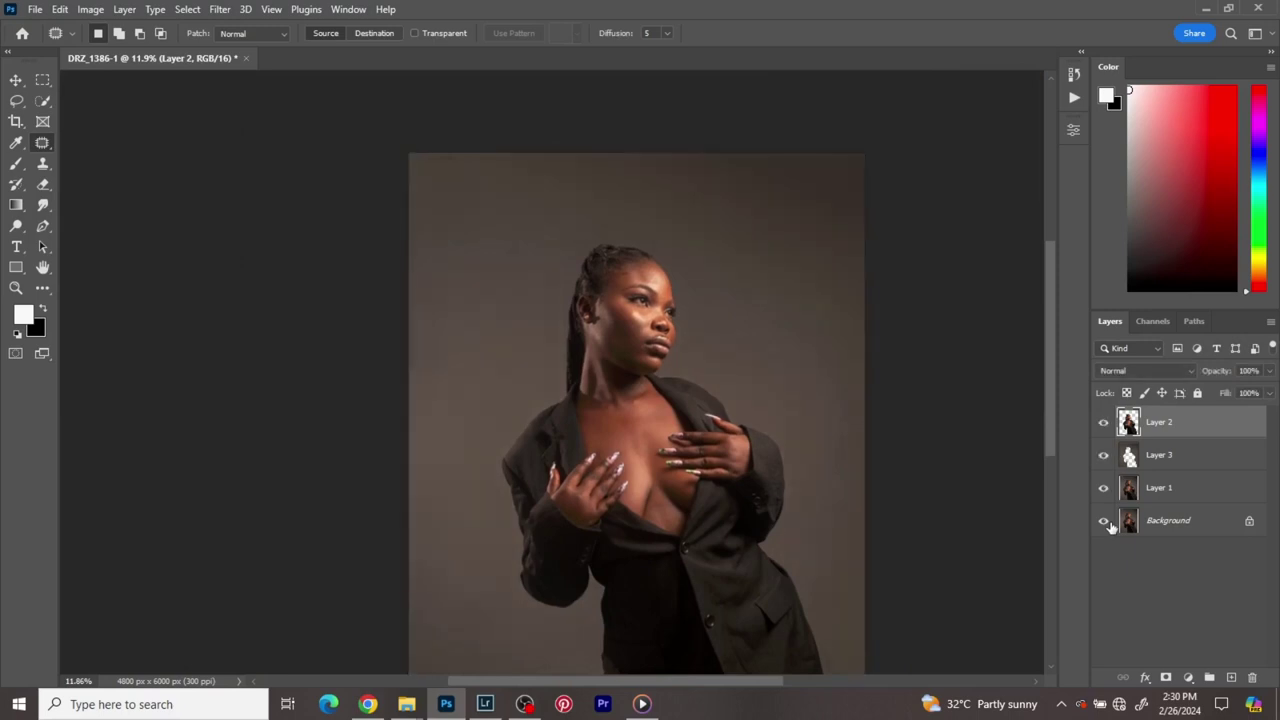
pyautogui.keyDown('alt'); pyautogui.click(1105, 521); pyautogui.keyUp('alt')
pyautogui.keyDown('alt'); pyautogui.click(1105, 521); pyautogui.keyUp('alt')
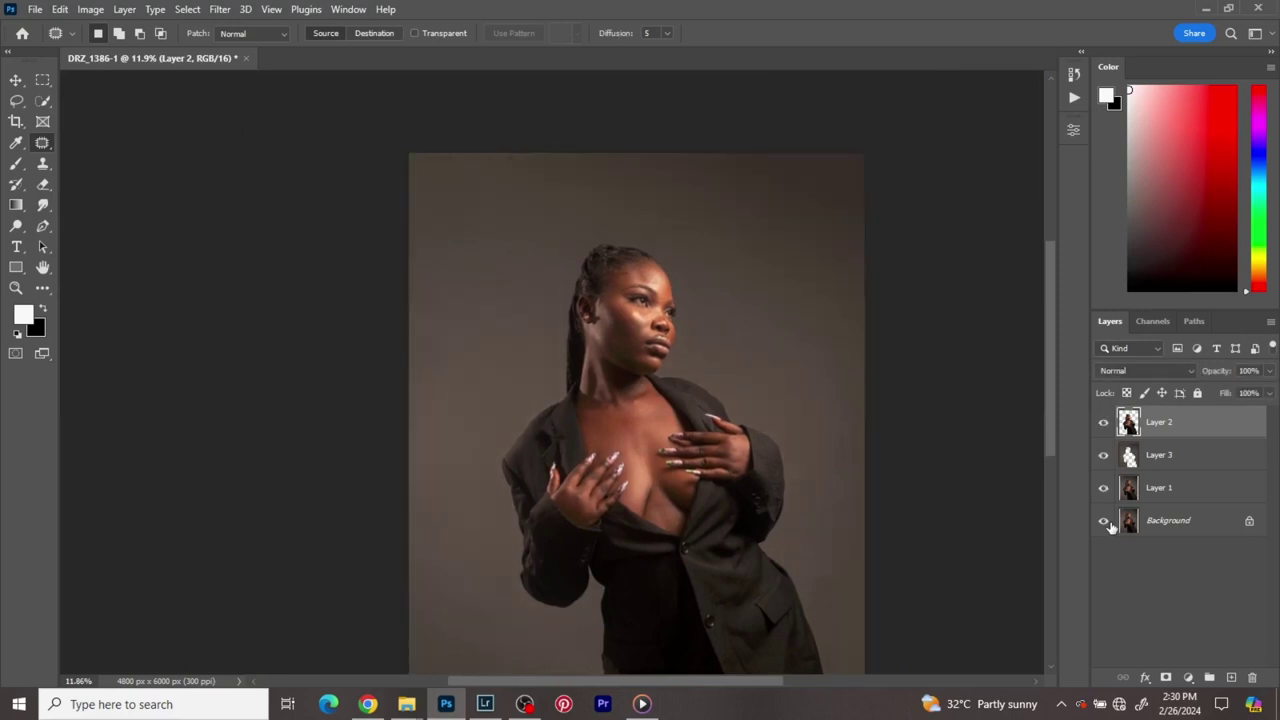
# - Group Layers 1–3 into a group named bg and check its effect by toggling it
pyautogui.keyDown('shift'); pyautogui.click(1178, 490); pyautogui.keyUp('shift')
pyautogui.click(1209, 677)
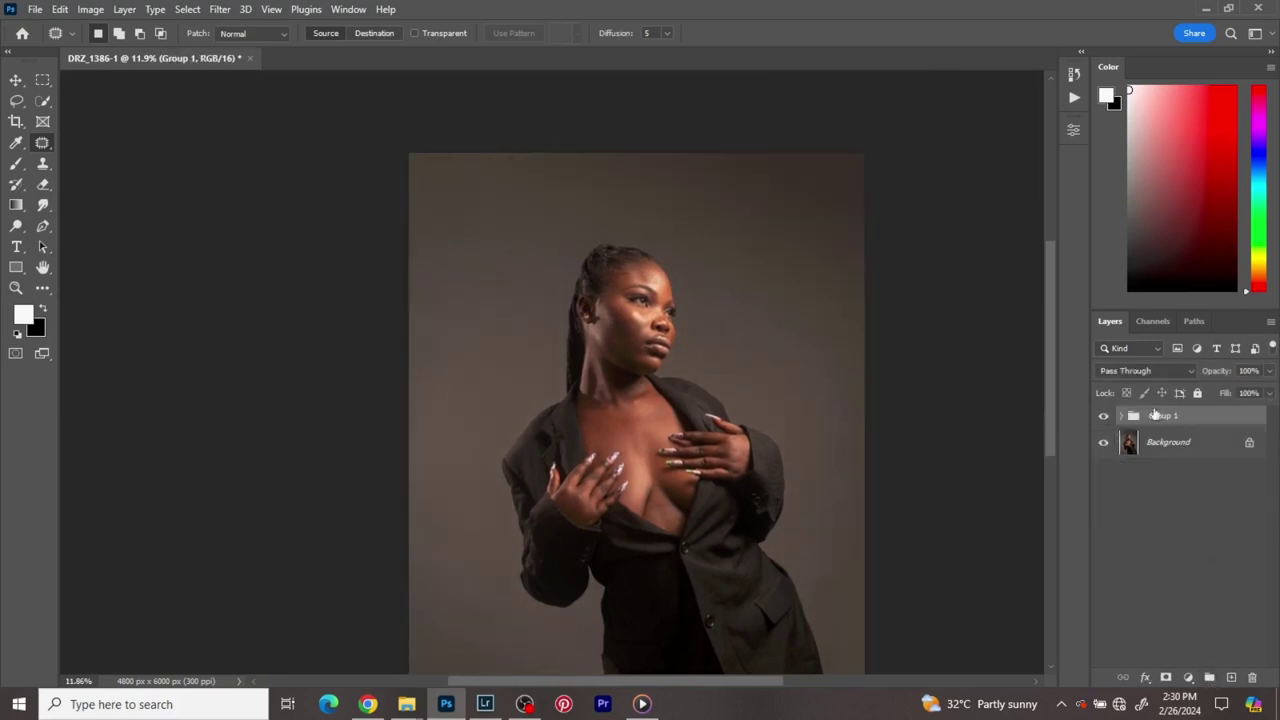
pyautogui.doubleClick(1163, 417)
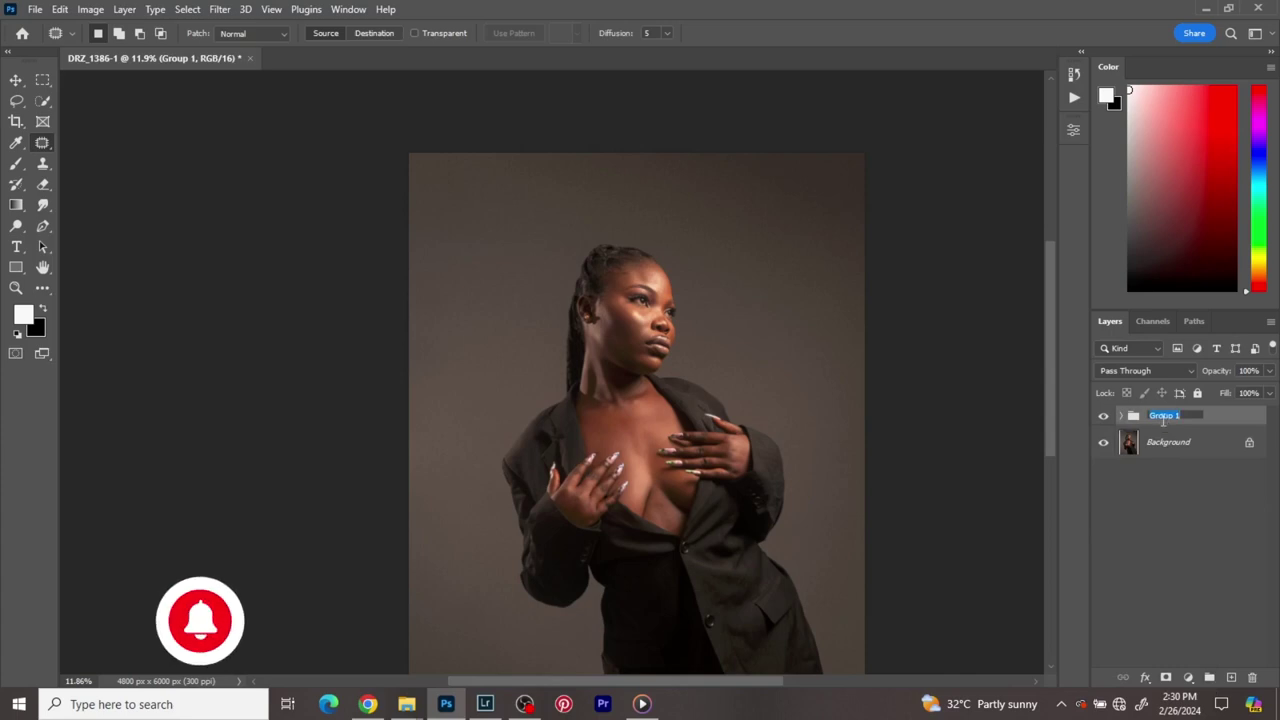
pyautogui.write('bo')
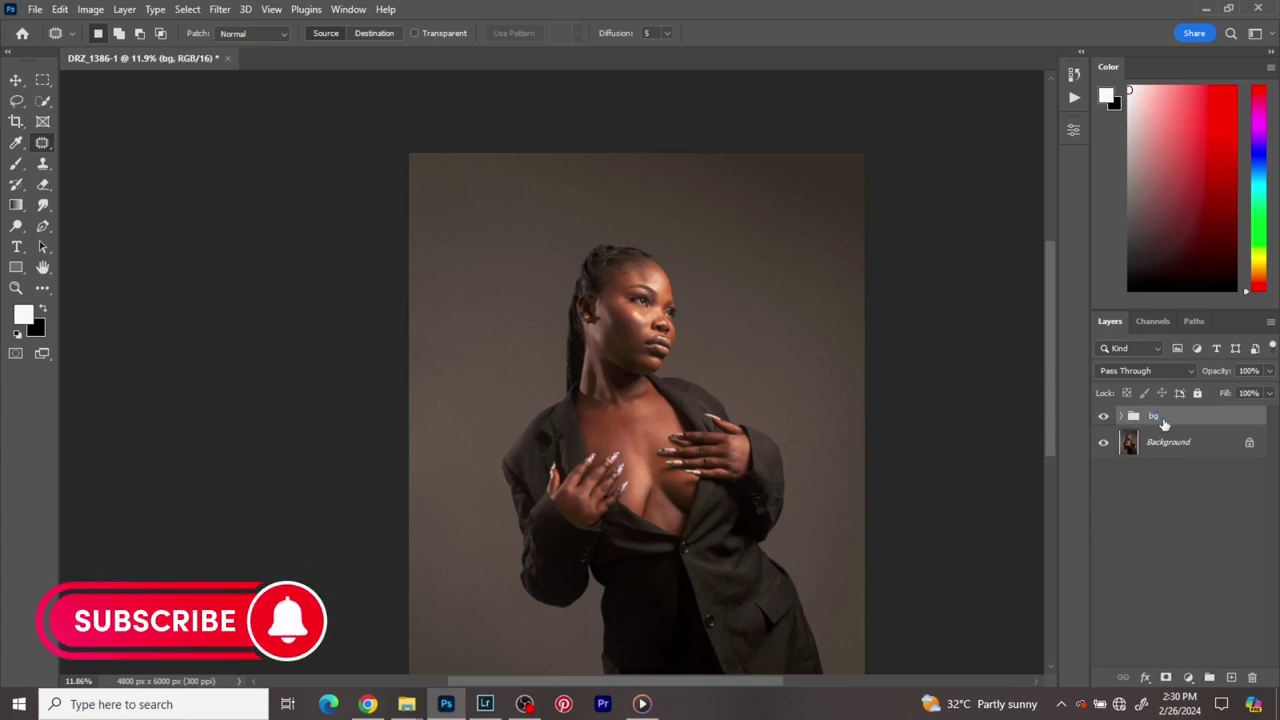
pyautogui.scroll(-2, 885, 420)
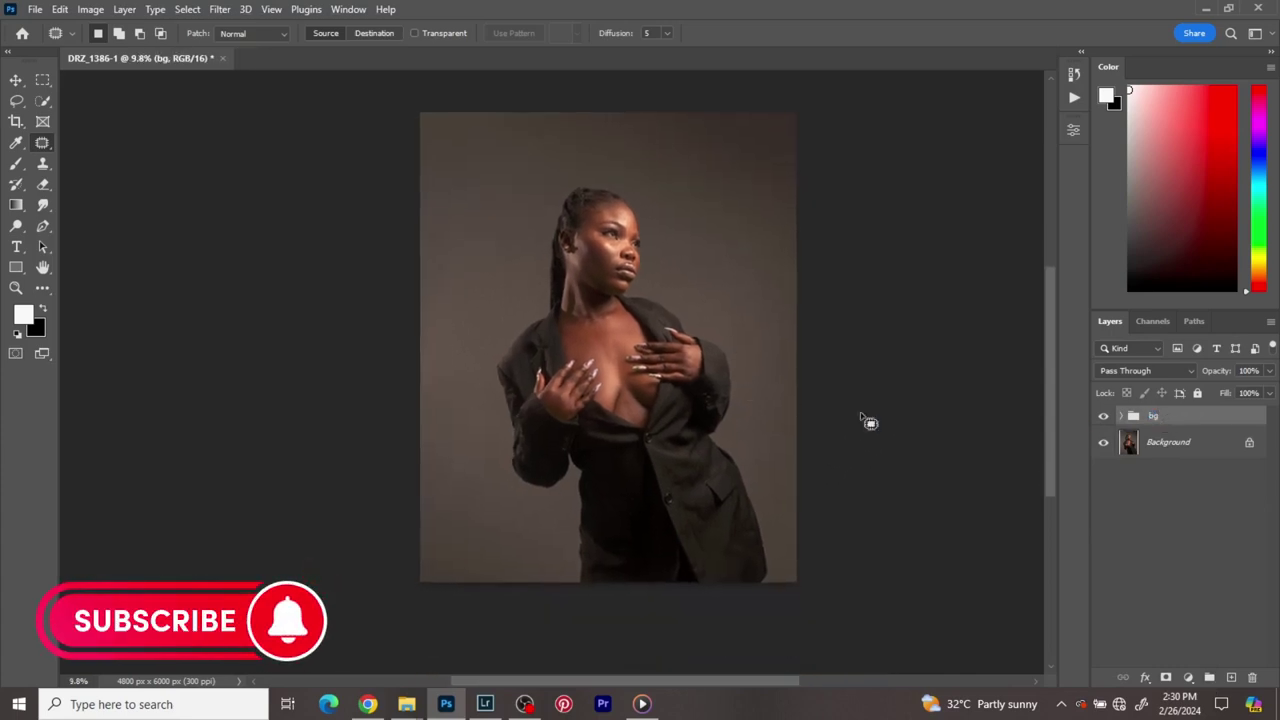
pyautogui.click(1104, 417)
pyautogui.click(1106, 418)
pyautogui.click(16, 80)
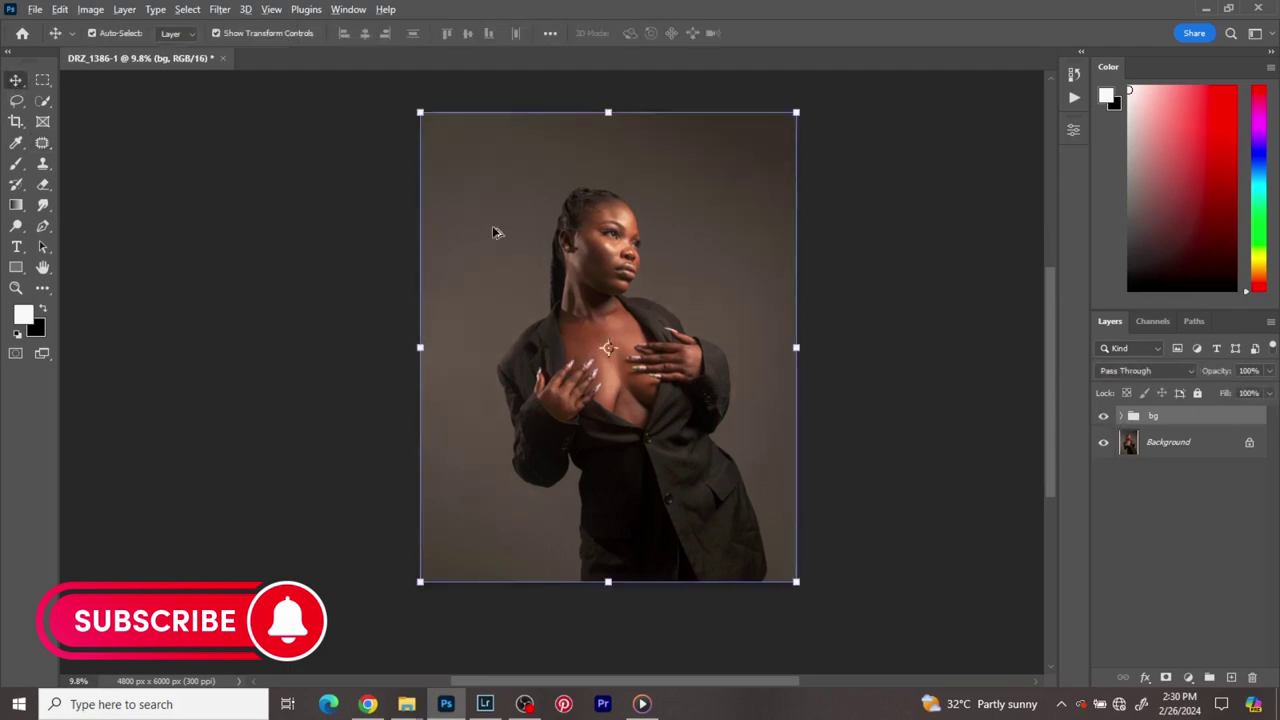
pyautogui.scroll(2, 662, 248)
pyautogui.scroll(2, 645, 285)
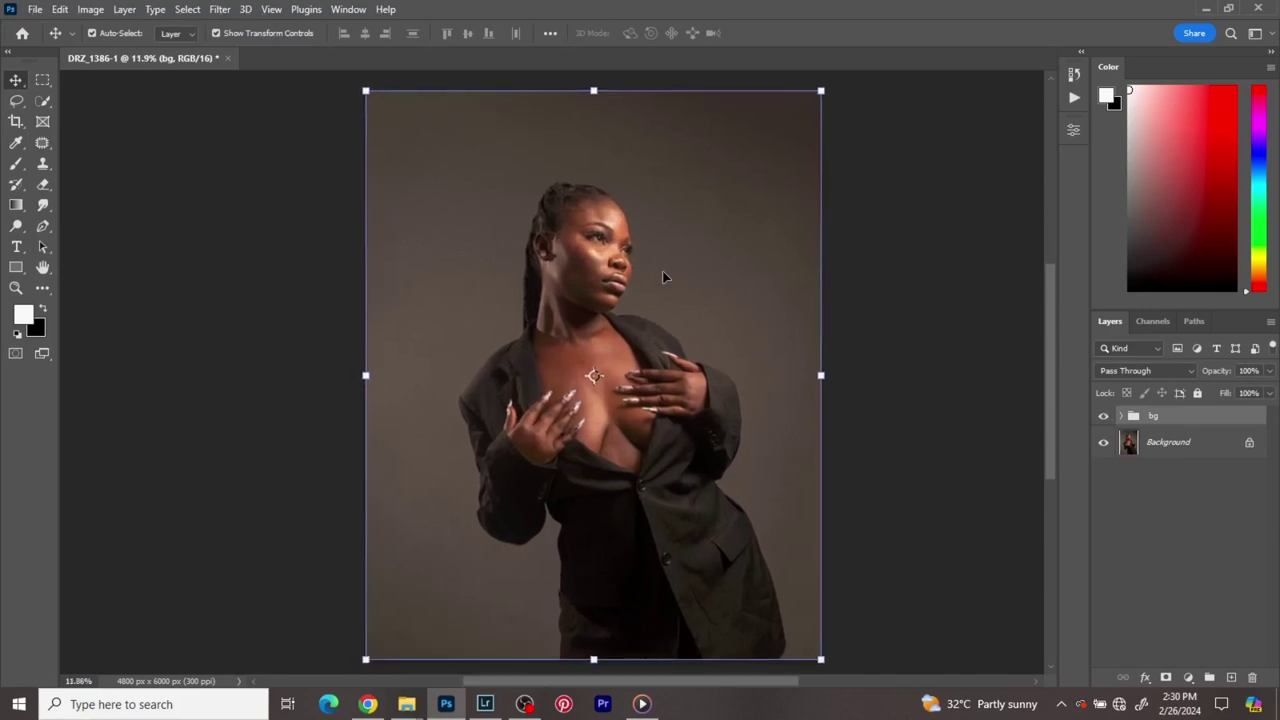
# - Stamp all visible layers into a new merged Layer 4 with Ctrl+Alt+Shift+E
pyautogui.press('ctrl')
pyautogui.hotkey('ctrl', 'shift', 'alt', 'e')
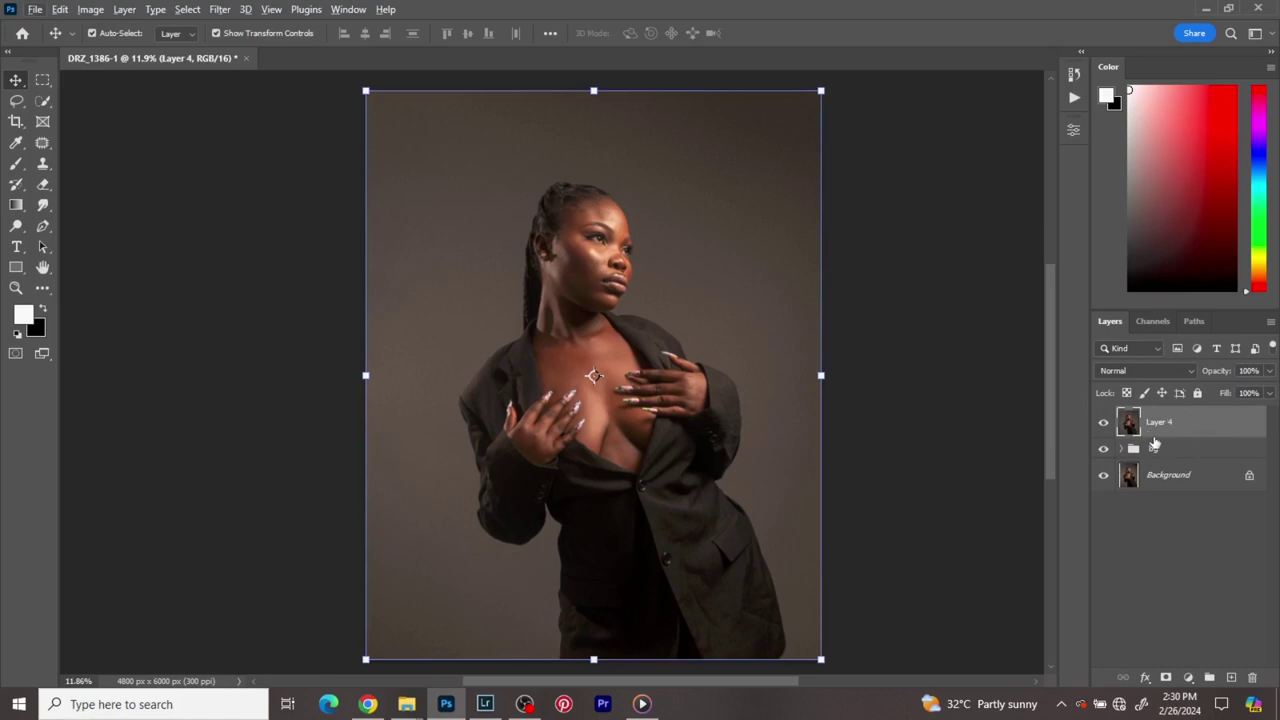
pyautogui.keyDown('alt'); pyautogui.click(1103, 424); pyautogui.keyUp('alt')
pyautogui.click(1103, 449)
pyautogui.click(1103, 475)
pyautogui.click(1103, 424)
# - Duplicate Layer 4 and name the two layers low and high
pyautogui.hotkey('ctrl', 'j')
pyautogui.doubleClick(1166, 466)
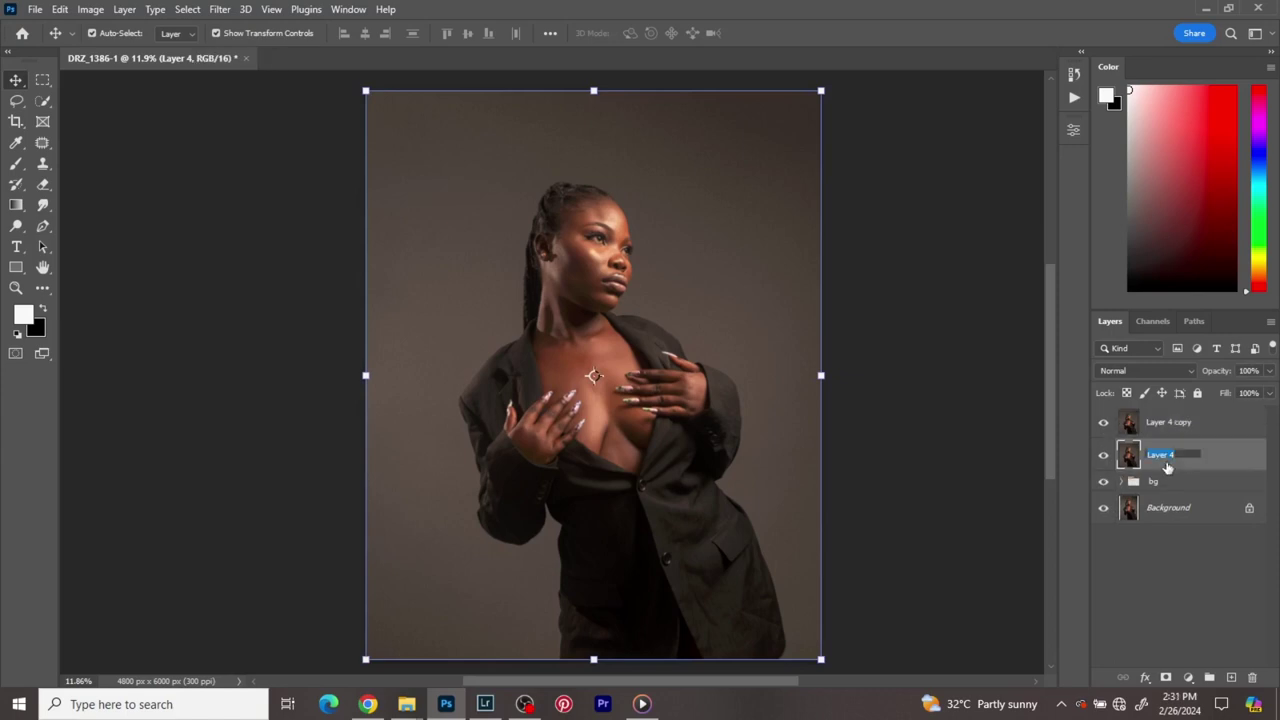
pyautogui.write('low')
pyautogui.doubleClick(1175, 422)
pyautogui.write('high')
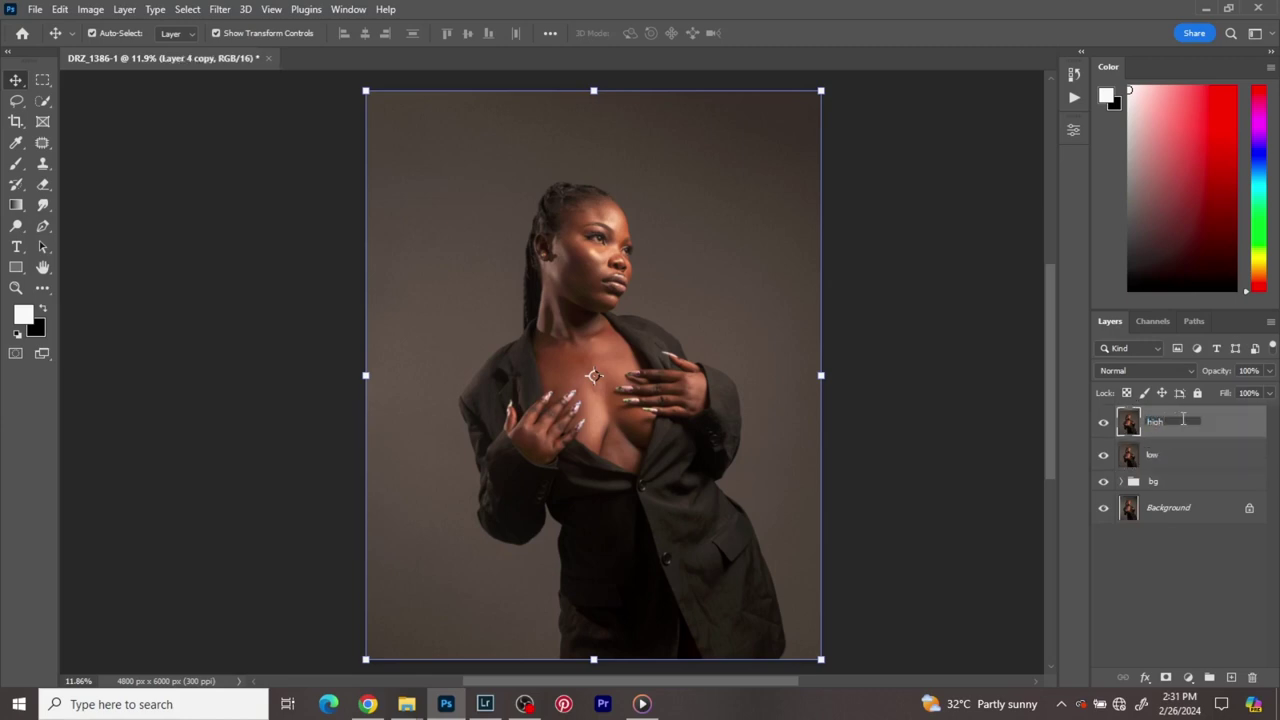
pyautogui.press('Return')
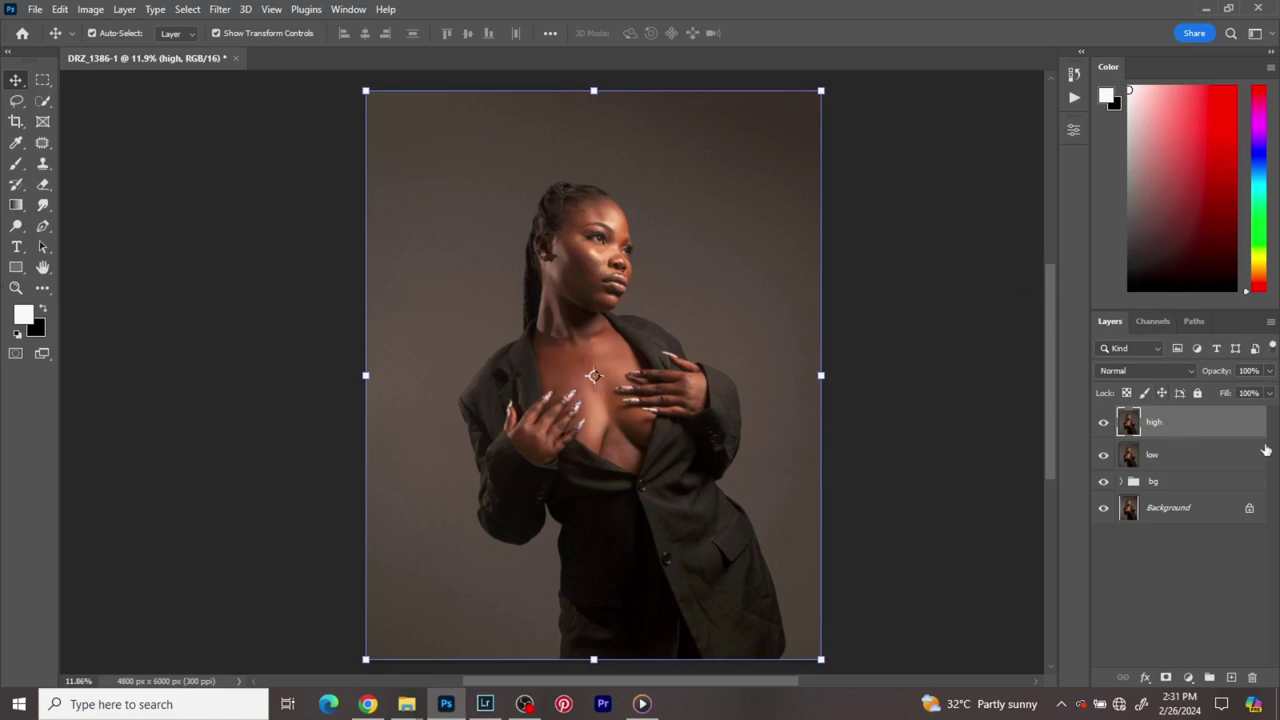
# - Group the high and low layers as fs, expand it, and select low
pyautogui.keyDown('shift'); pyautogui.click(1204, 460); pyautogui.keyUp('shift')
pyautogui.click(1210, 679)
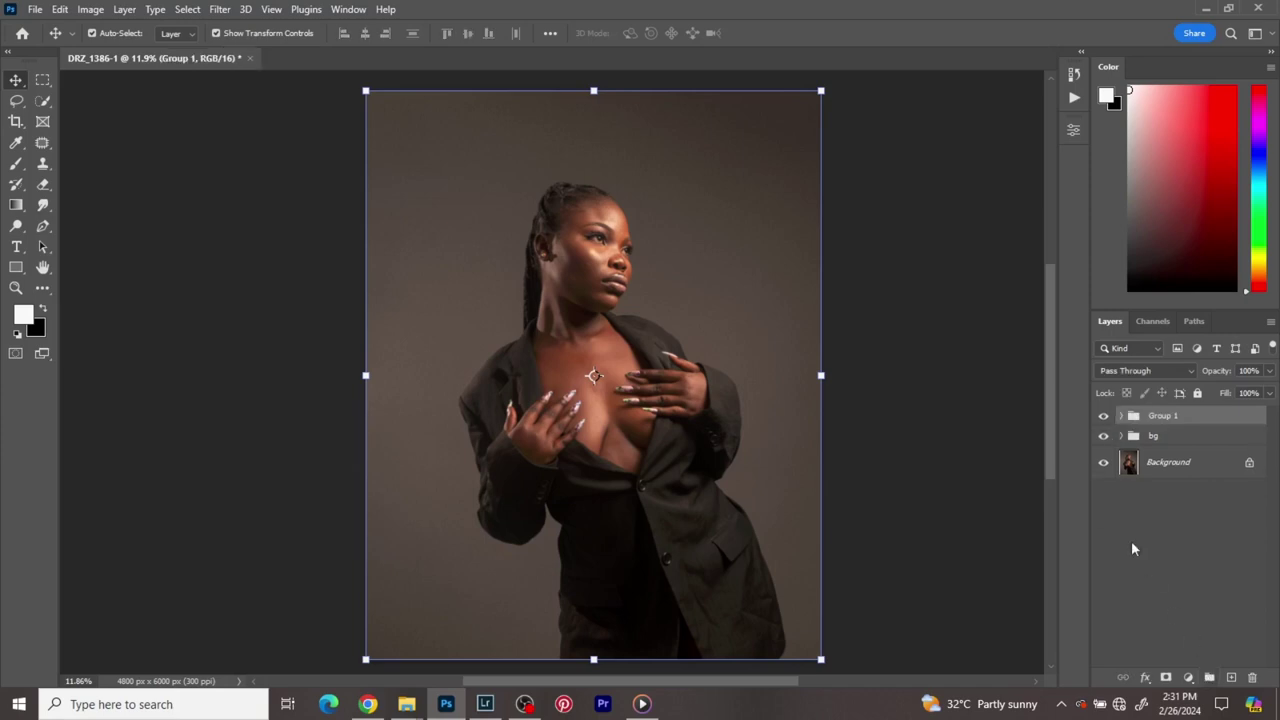
pyautogui.doubleClick(1166, 417)
pyautogui.write('fs')
pyautogui.press('Return')
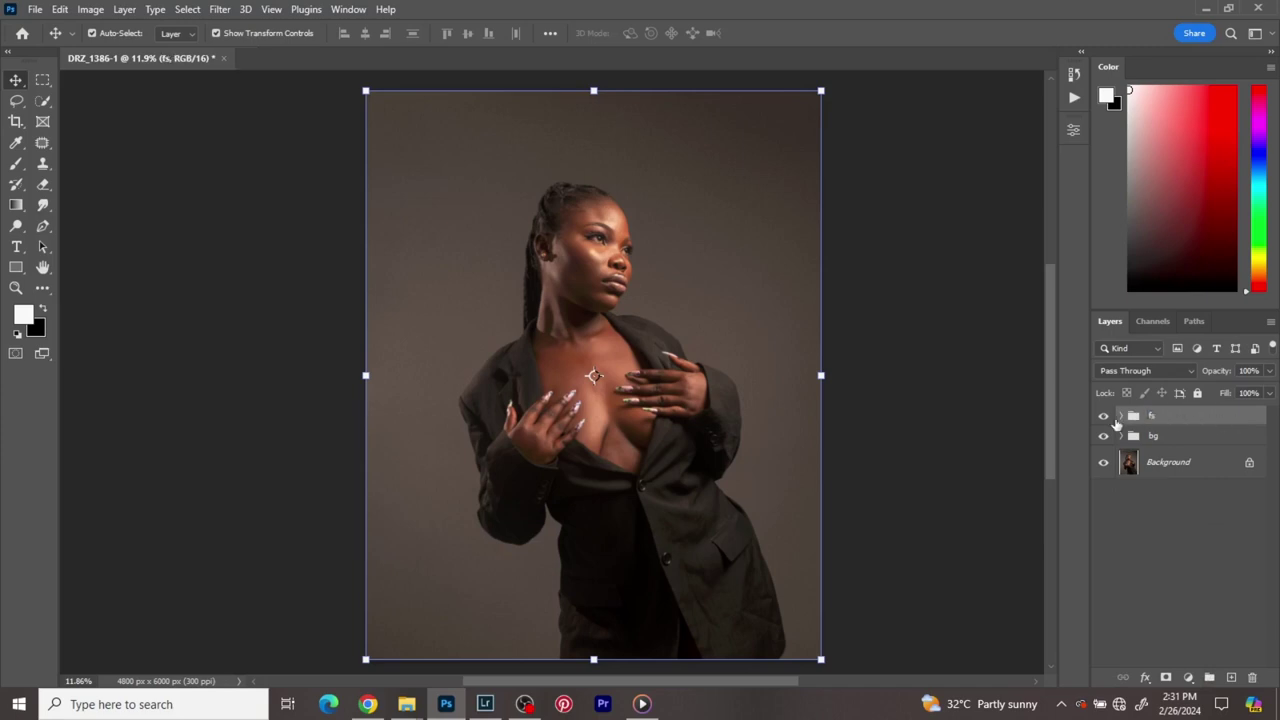
pyautogui.click(1121, 416)
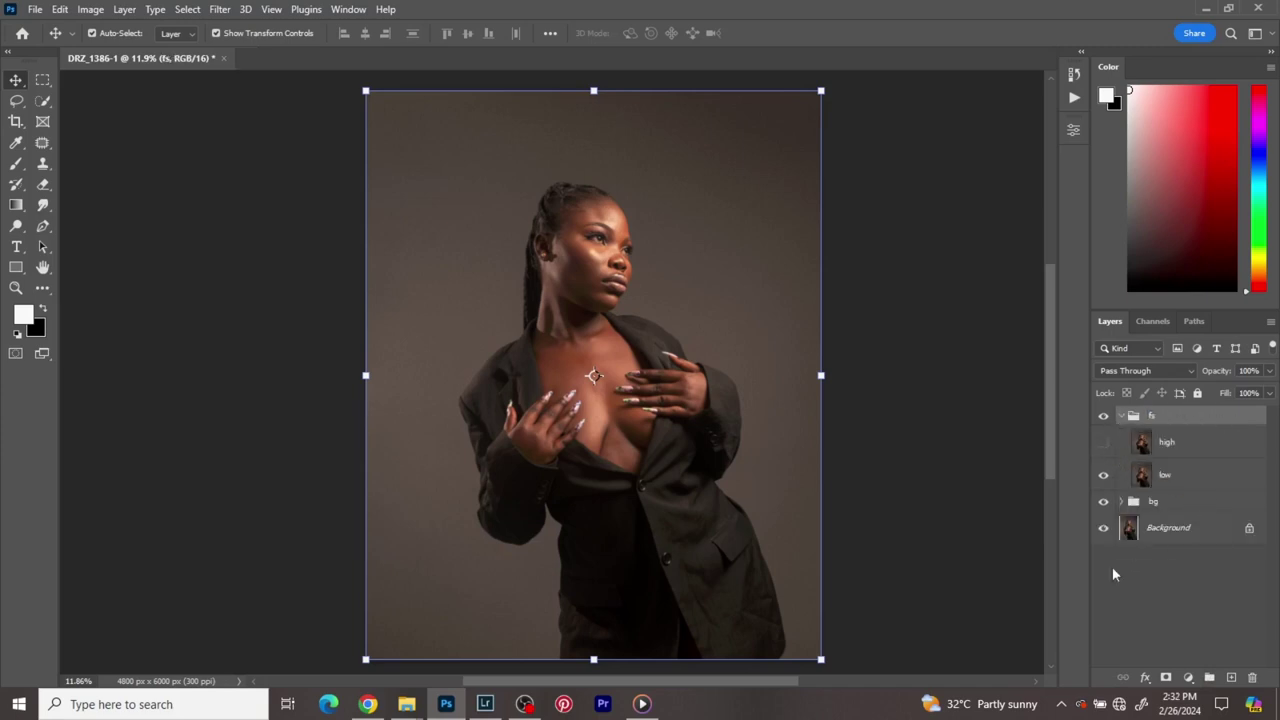
pyautogui.click(1180, 486)
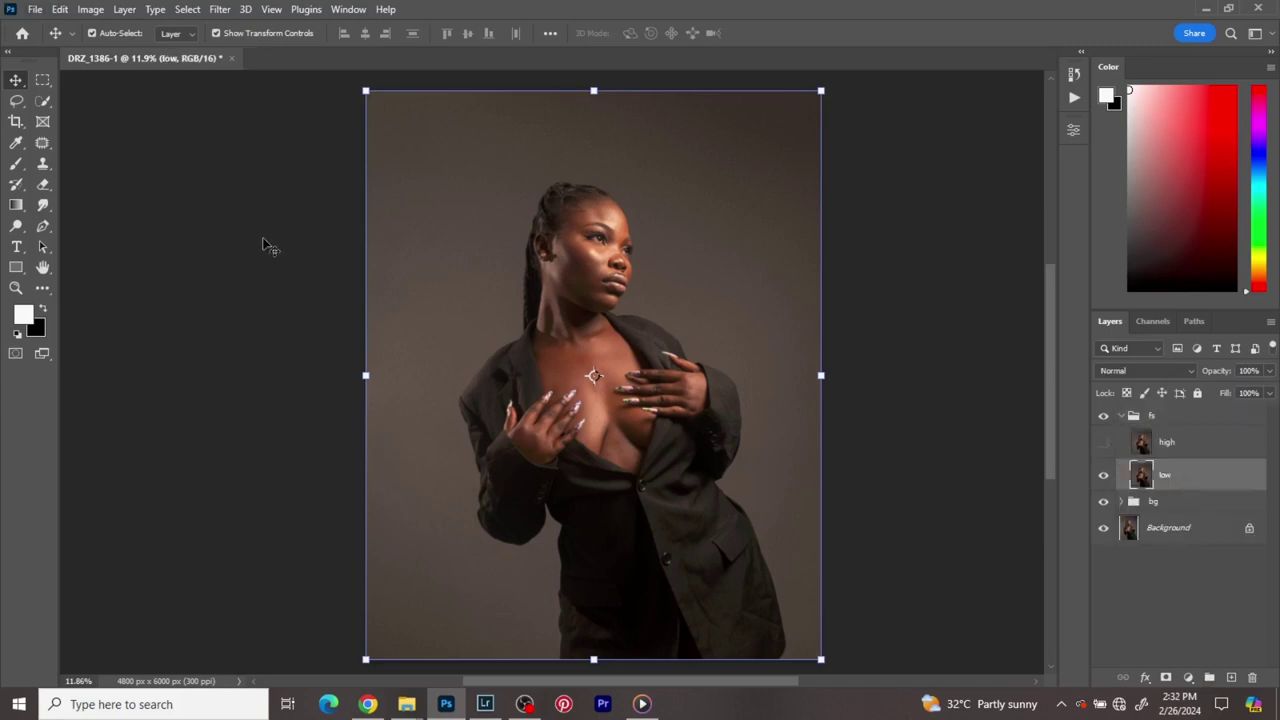
# - Frame the face and open Noise > Median on the low layer at radius 8
pyautogui.scroll(4, 612, 266)
pyautogui.scroll(7, 623, 224)
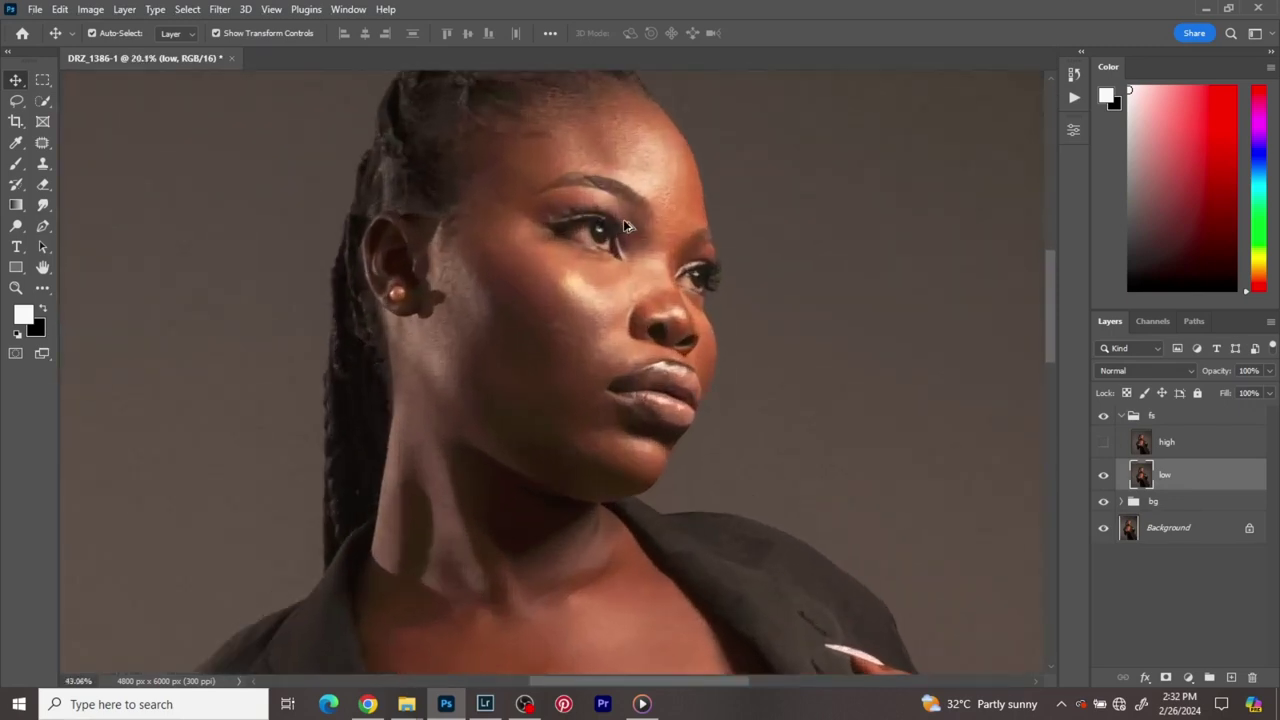
pyautogui.moveTo(629, 232); pyautogui.dragTo(645, 256)
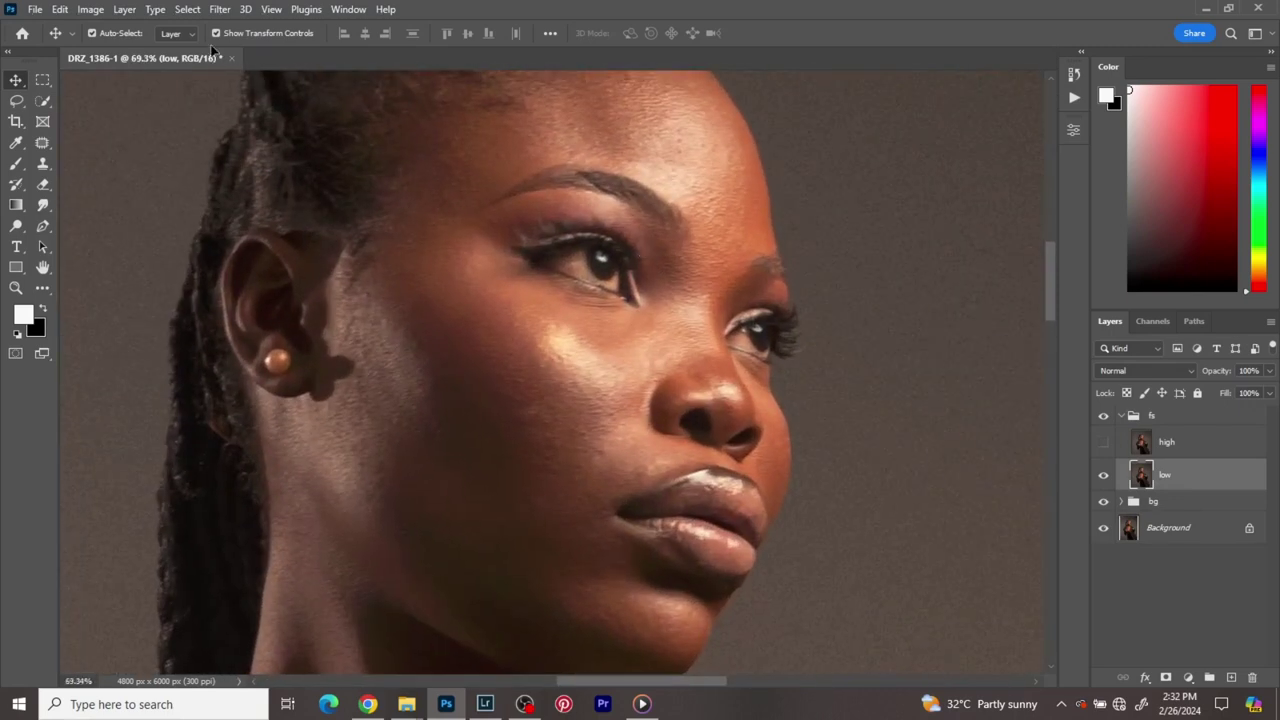
pyautogui.hotkey('alt', 't')
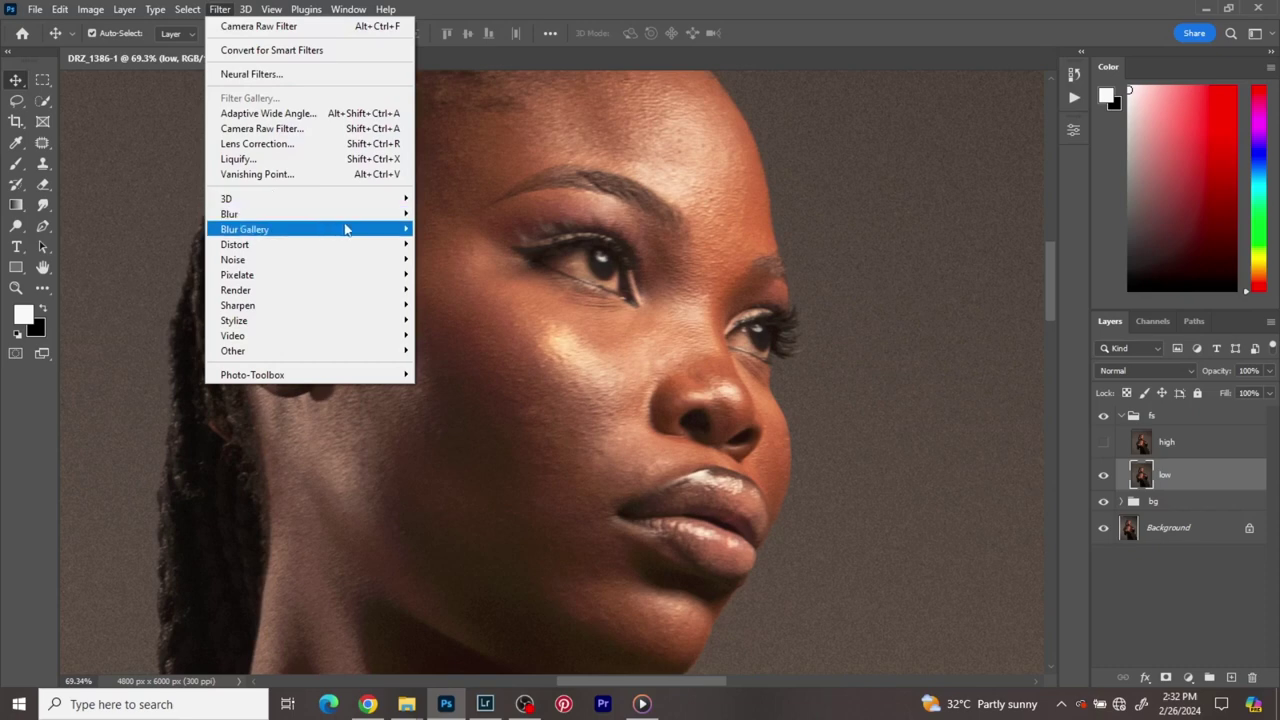
pyautogui.moveTo(357, 260)
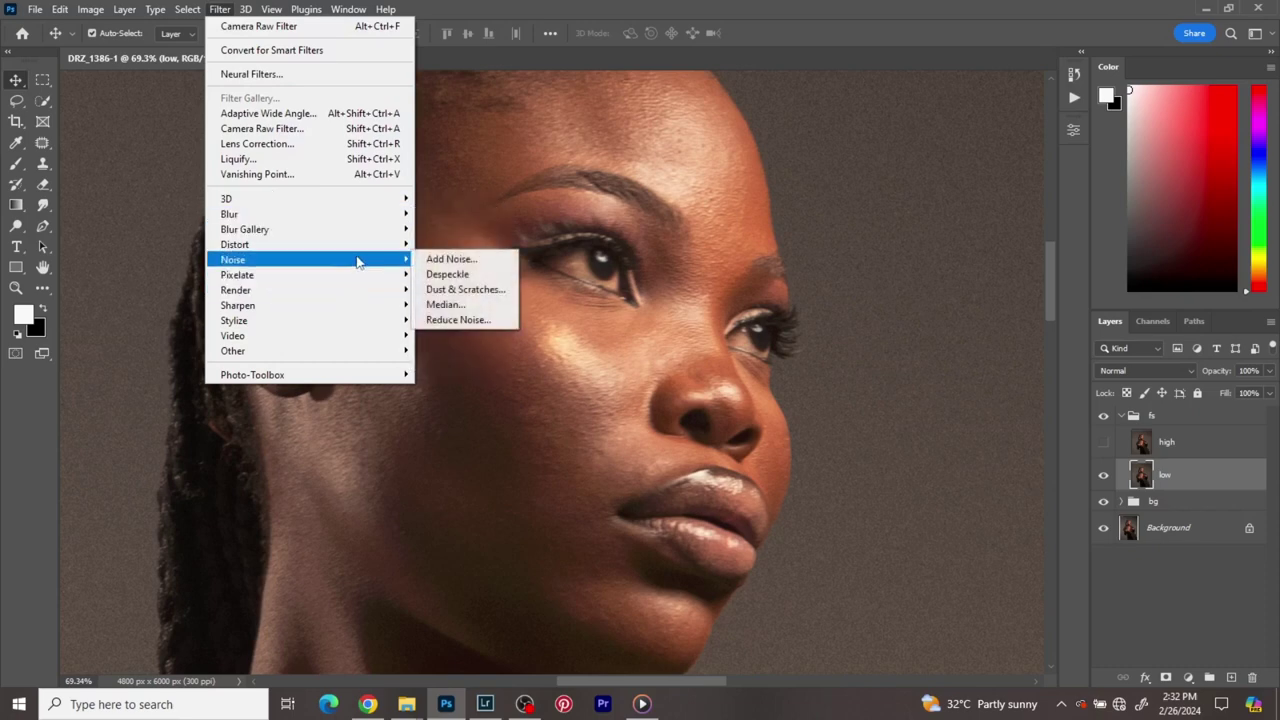
pyautogui.click(430, 290)
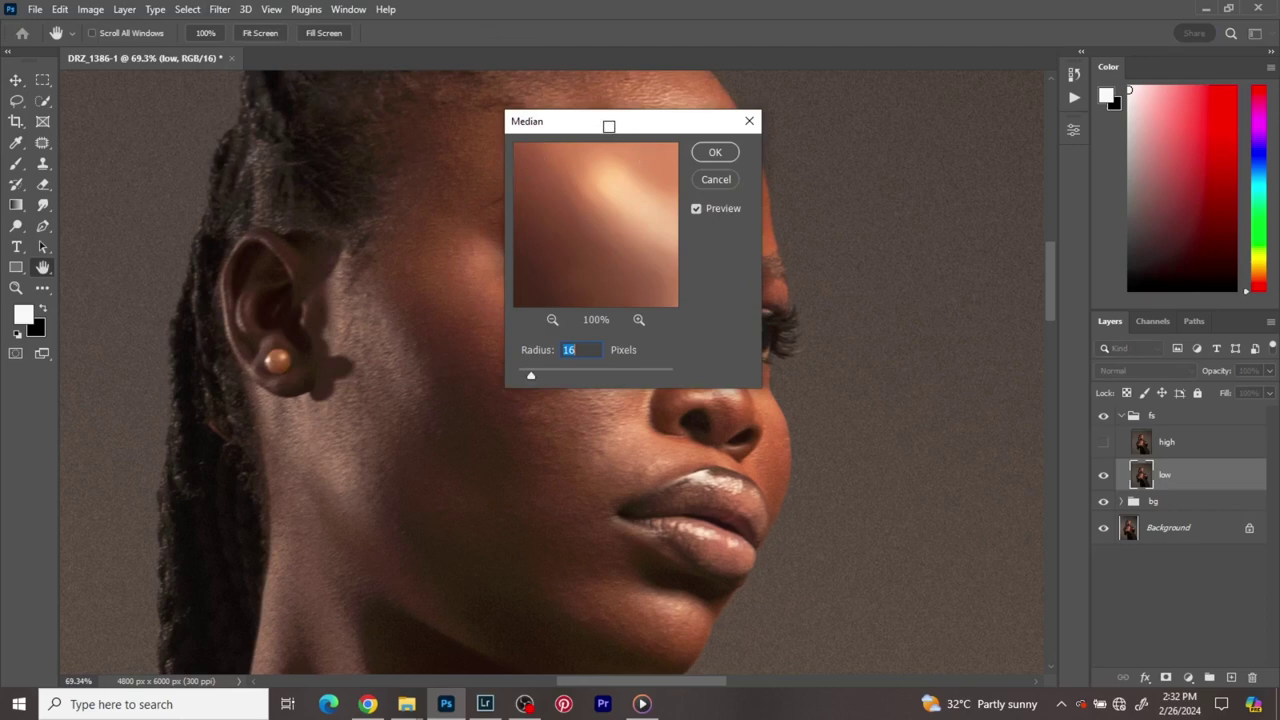
pyautogui.moveTo(609, 126); pyautogui.dragTo(850, 240)
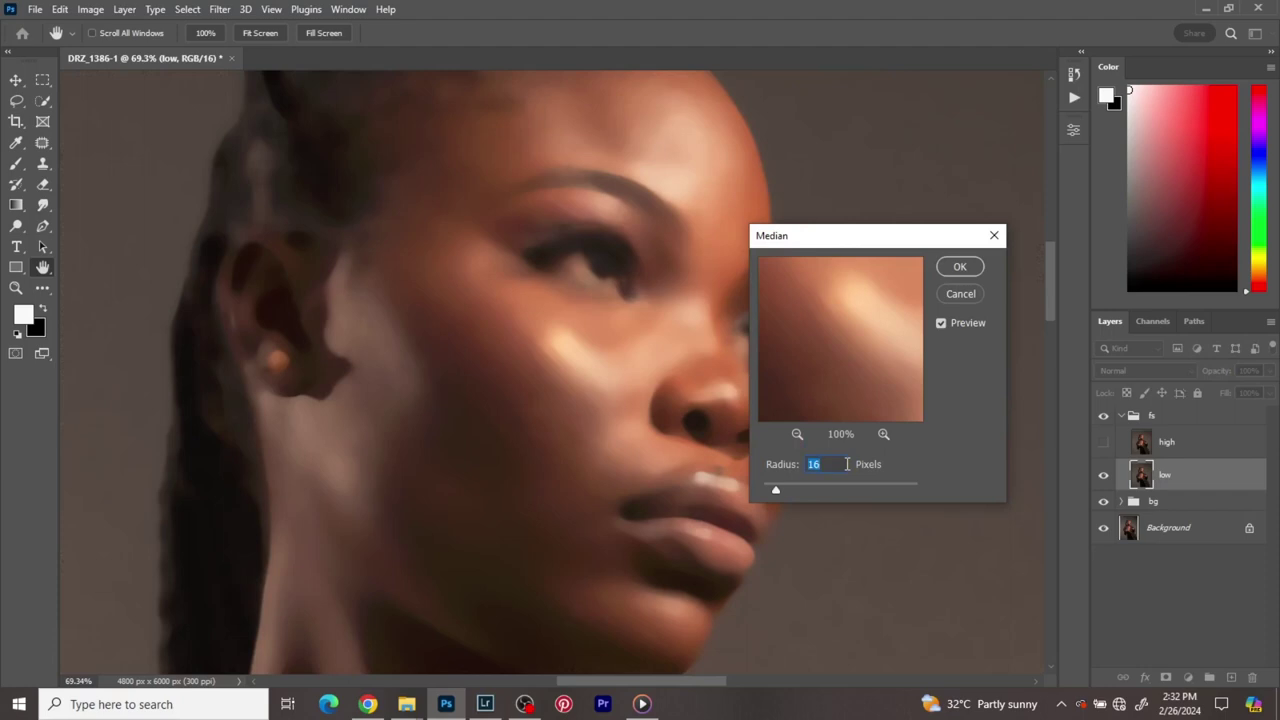
pyautogui.write('8')
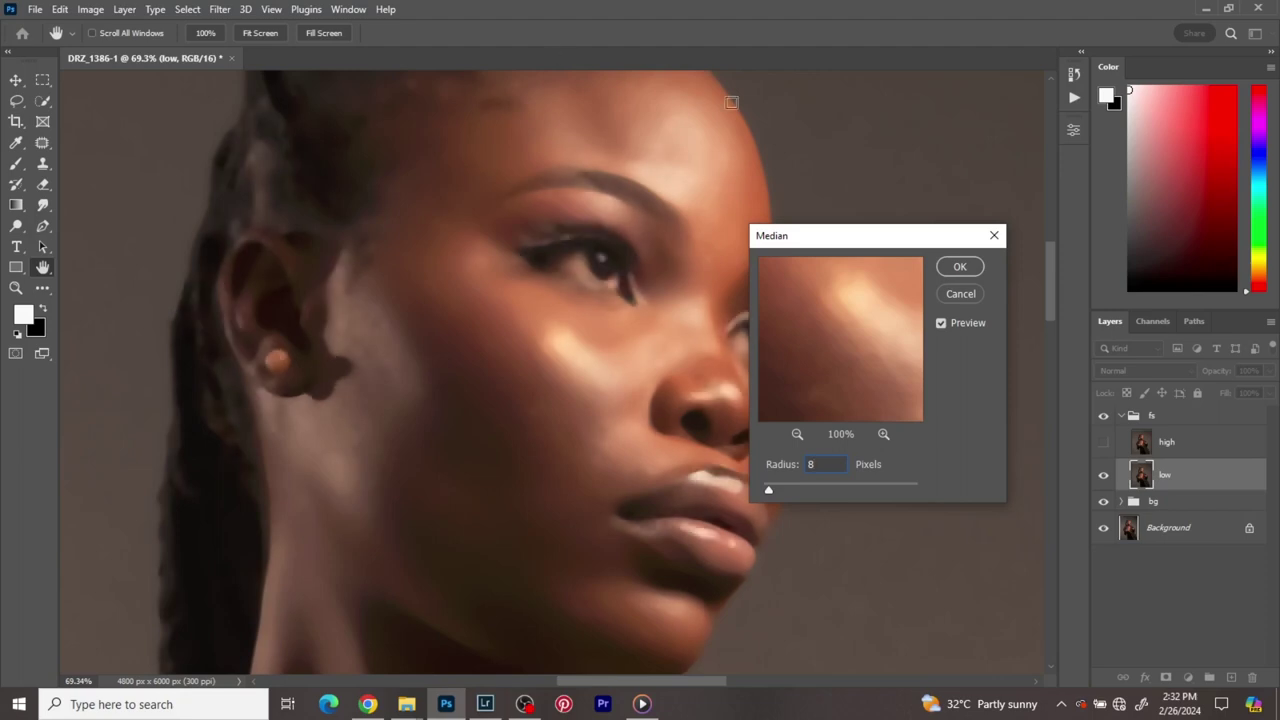
pyautogui.moveTo(922, 238); pyautogui.dragTo(982, 229)
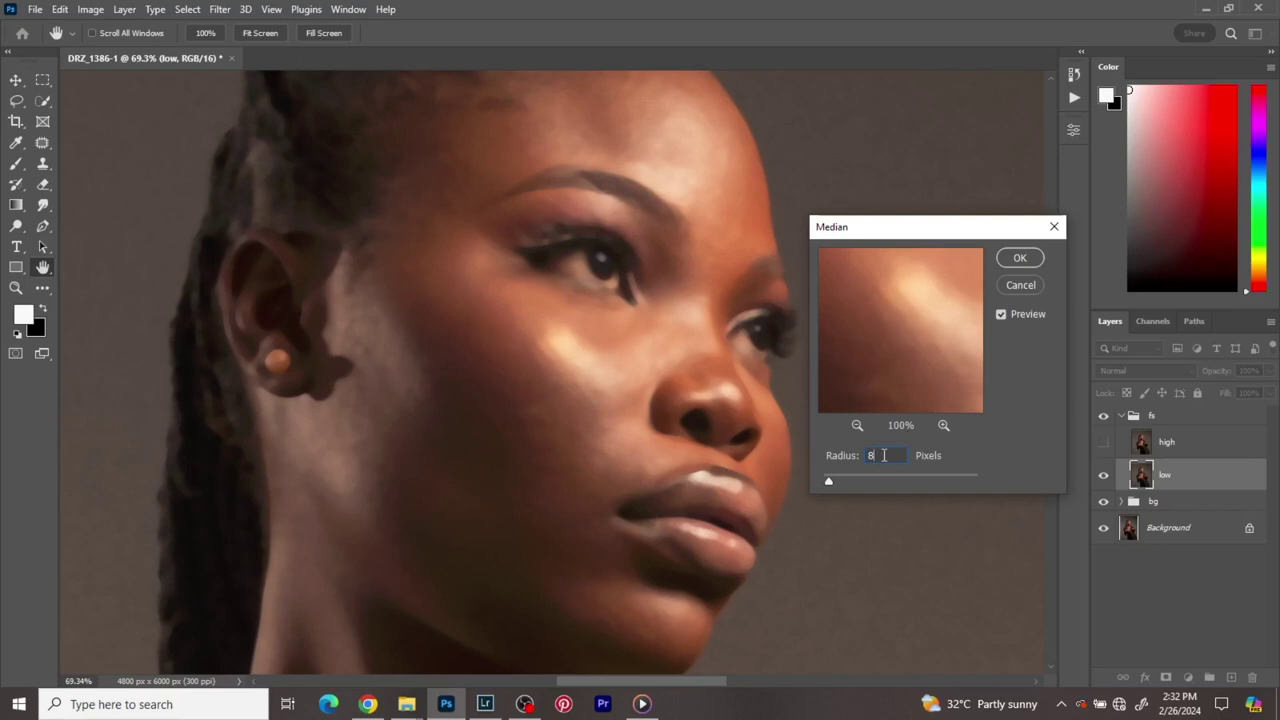
# - Raise the Median radius to 11 pixels, compare the preview, and apply it
pyautogui.press('Up')
pyautogui.press('Up')
pyautogui.click(1002, 315)
pyautogui.click(1002, 314)
pyautogui.click(1002, 315)
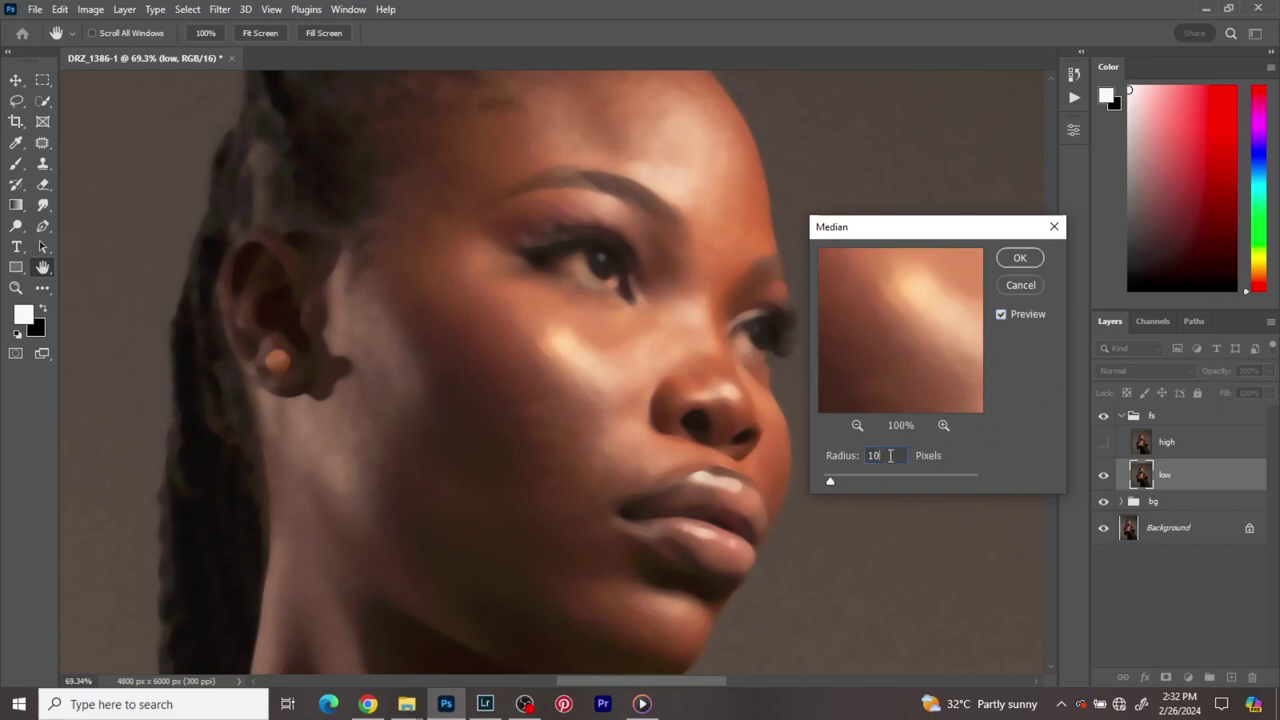
pyautogui.press('Up')
pyautogui.click(1020, 259)
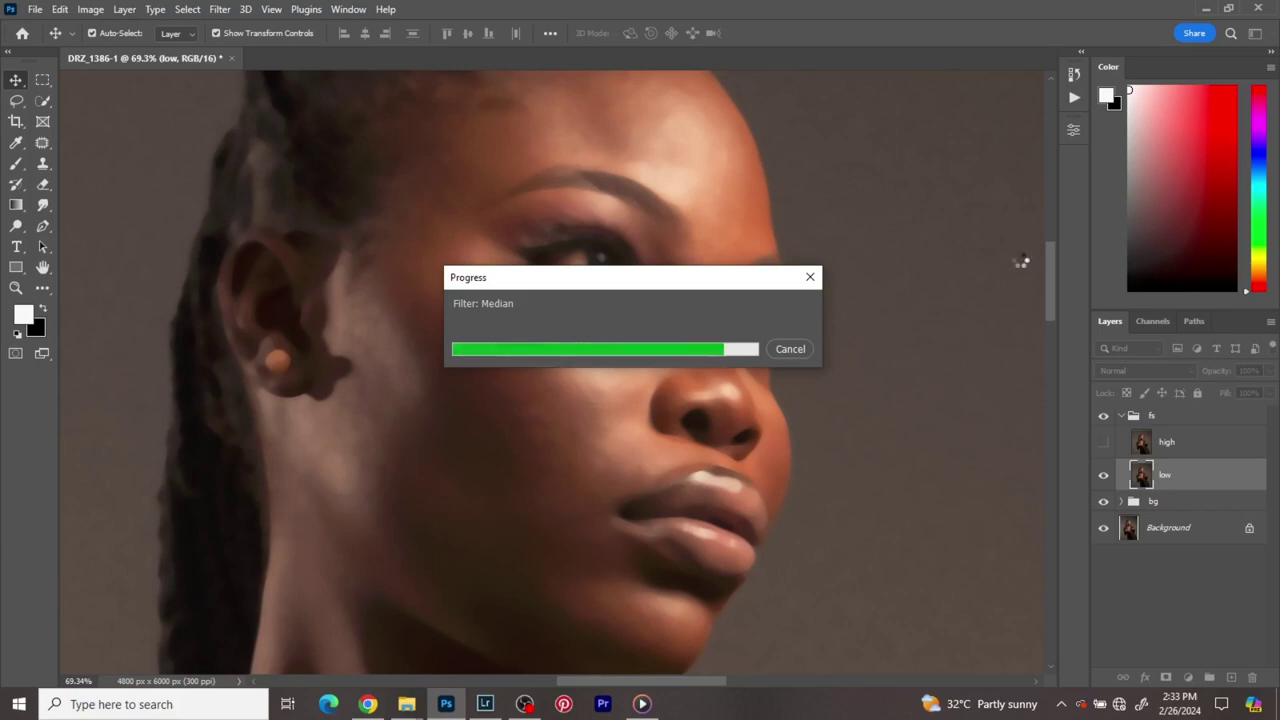
# - Show the high layer again and select it for editing
pyautogui.click(1135, 447)
pyautogui.click(1103, 444)
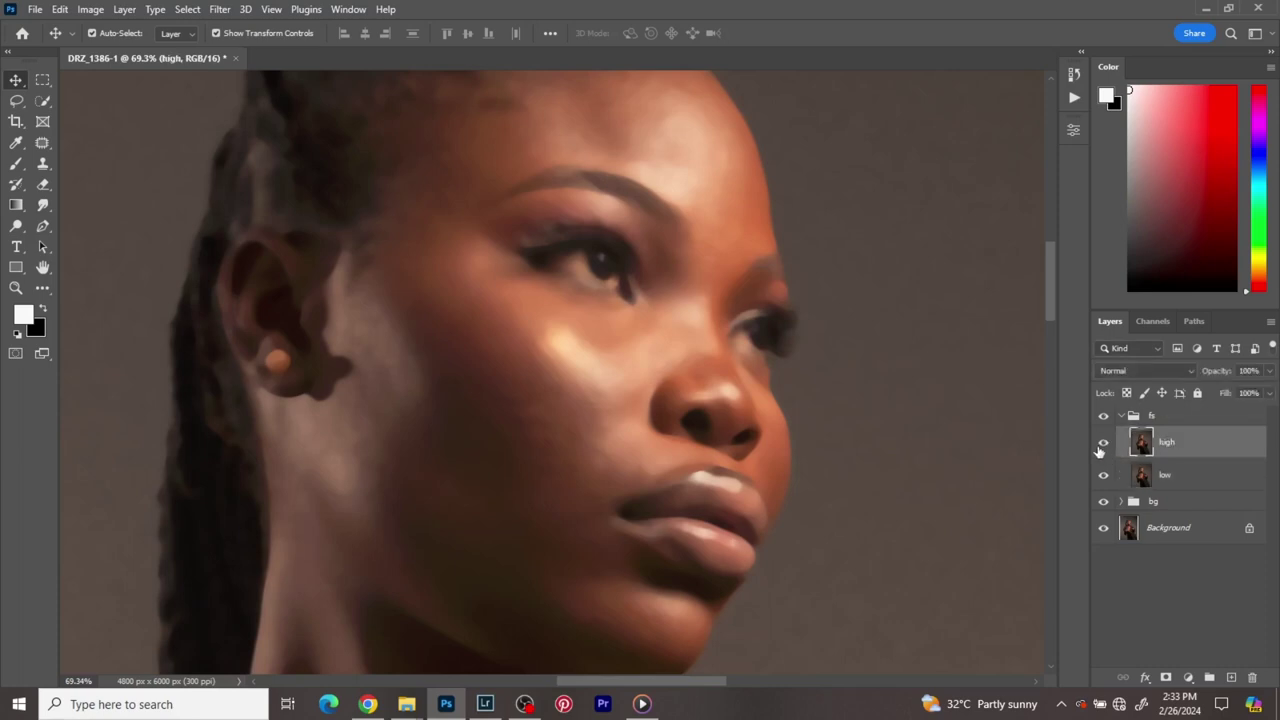
# - Apply Image to the high layer, subtracting the low layer at scale 2 and offset 128
pyautogui.click(91, 10)
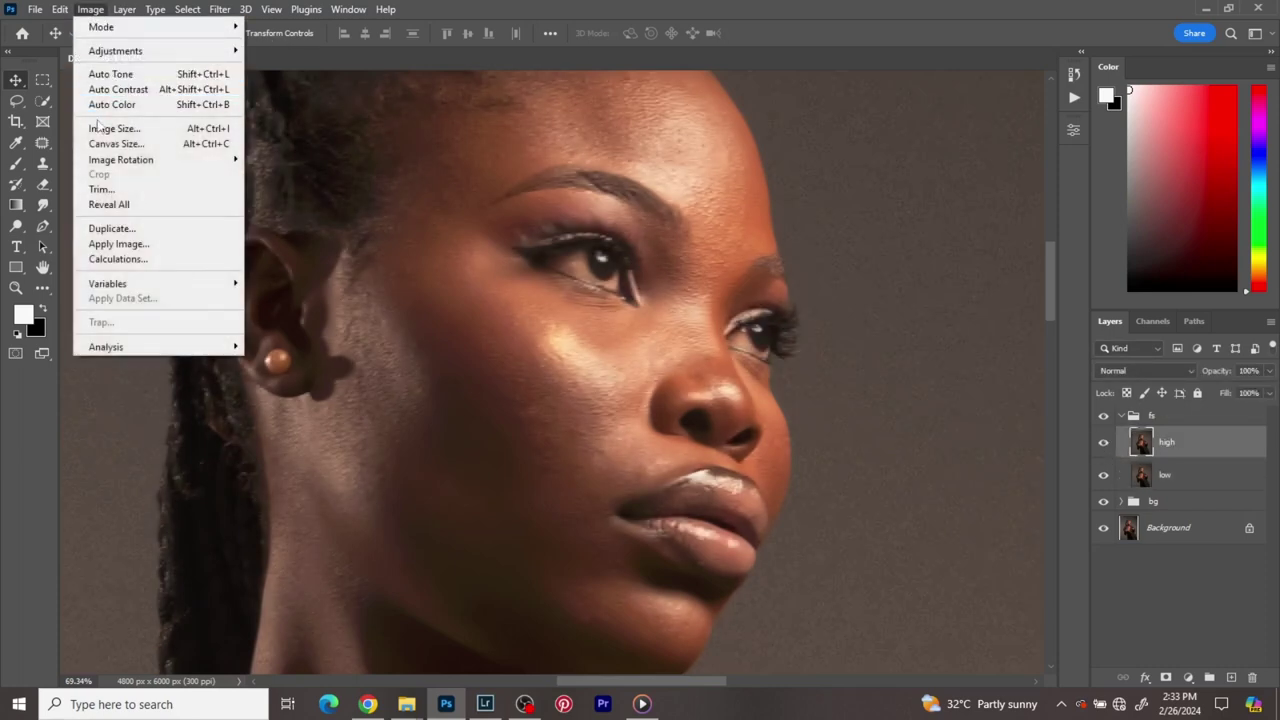
pyautogui.click(118, 244)
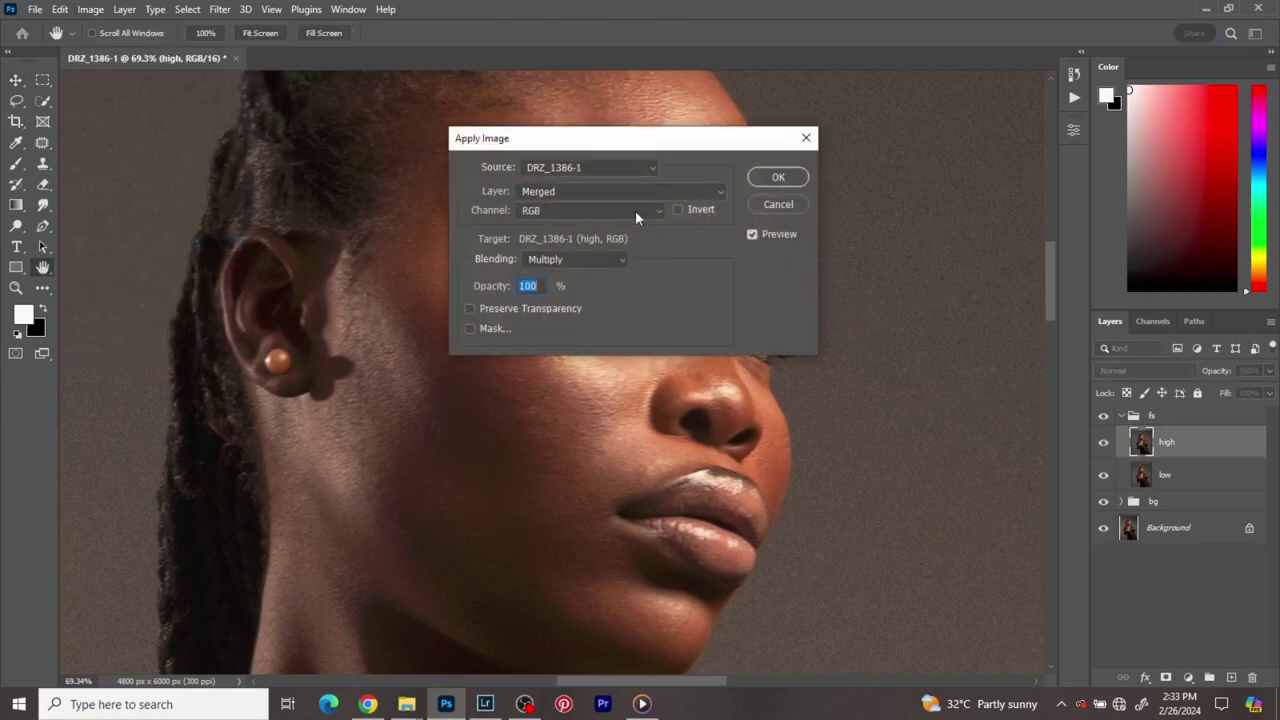
pyautogui.click(590, 191)
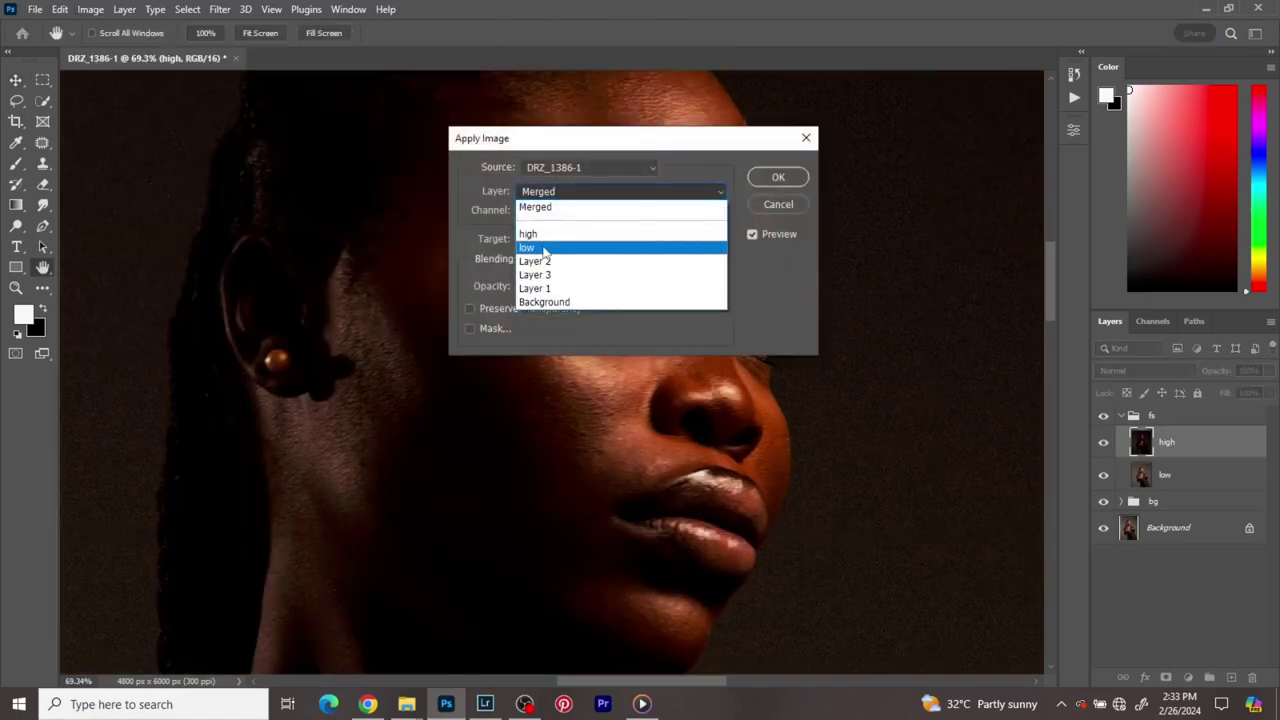
pyautogui.click(543, 248)
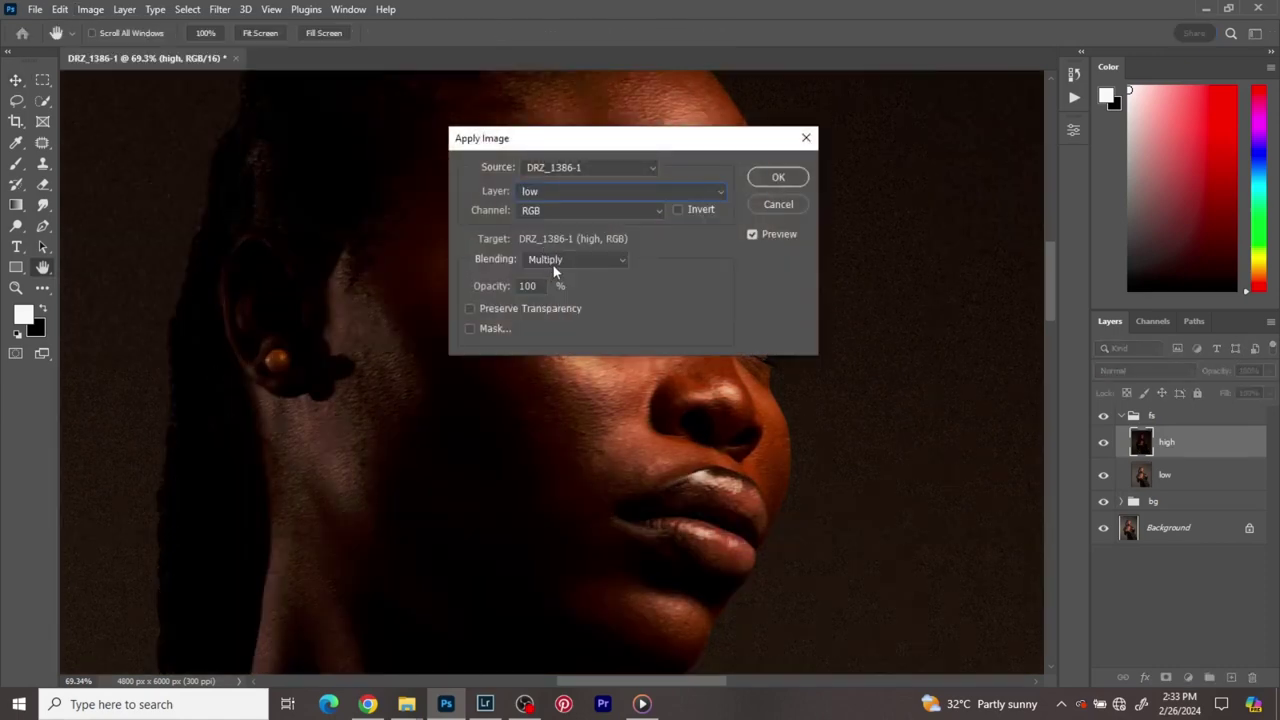
pyautogui.click(553, 262)
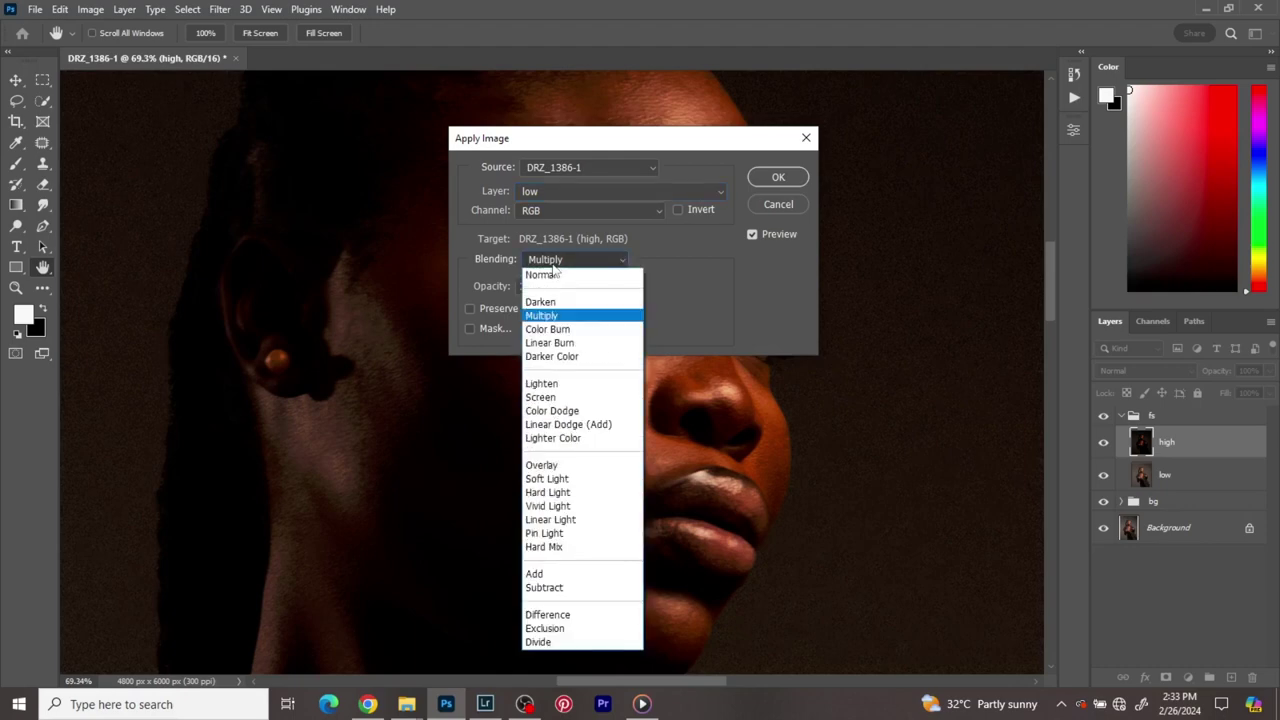
pyautogui.click(553, 588)
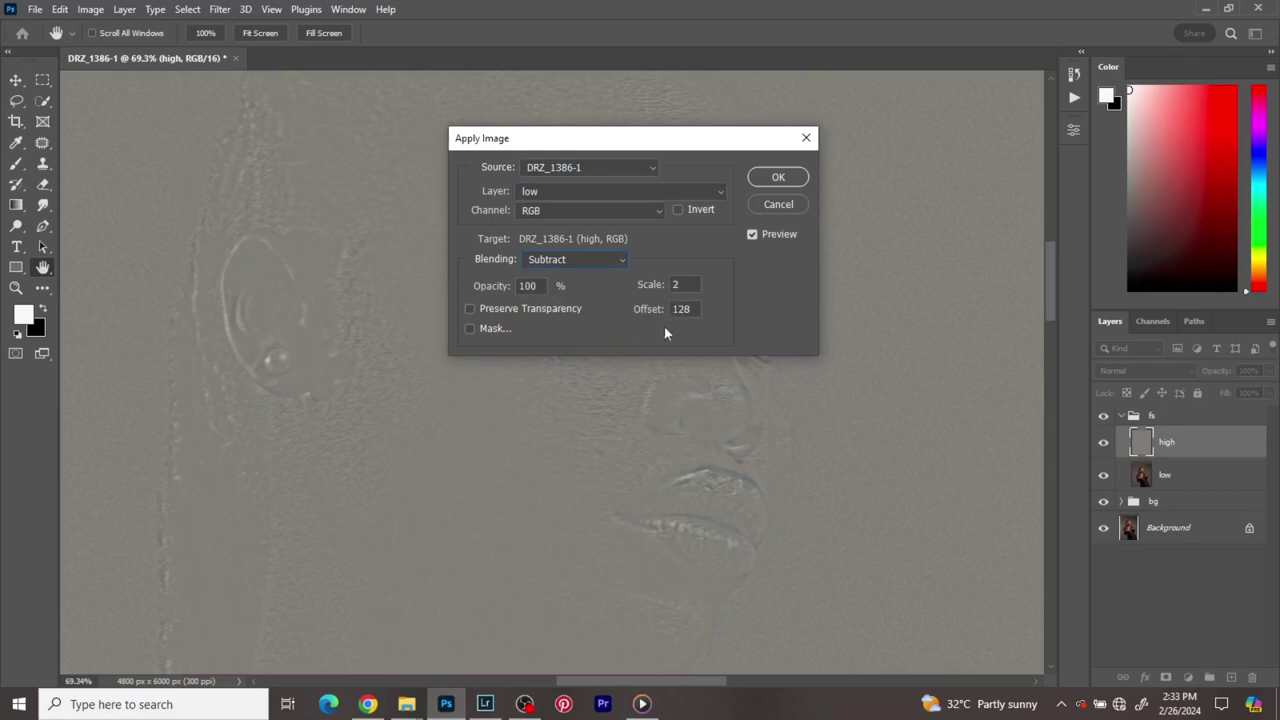
pyautogui.click(779, 178)
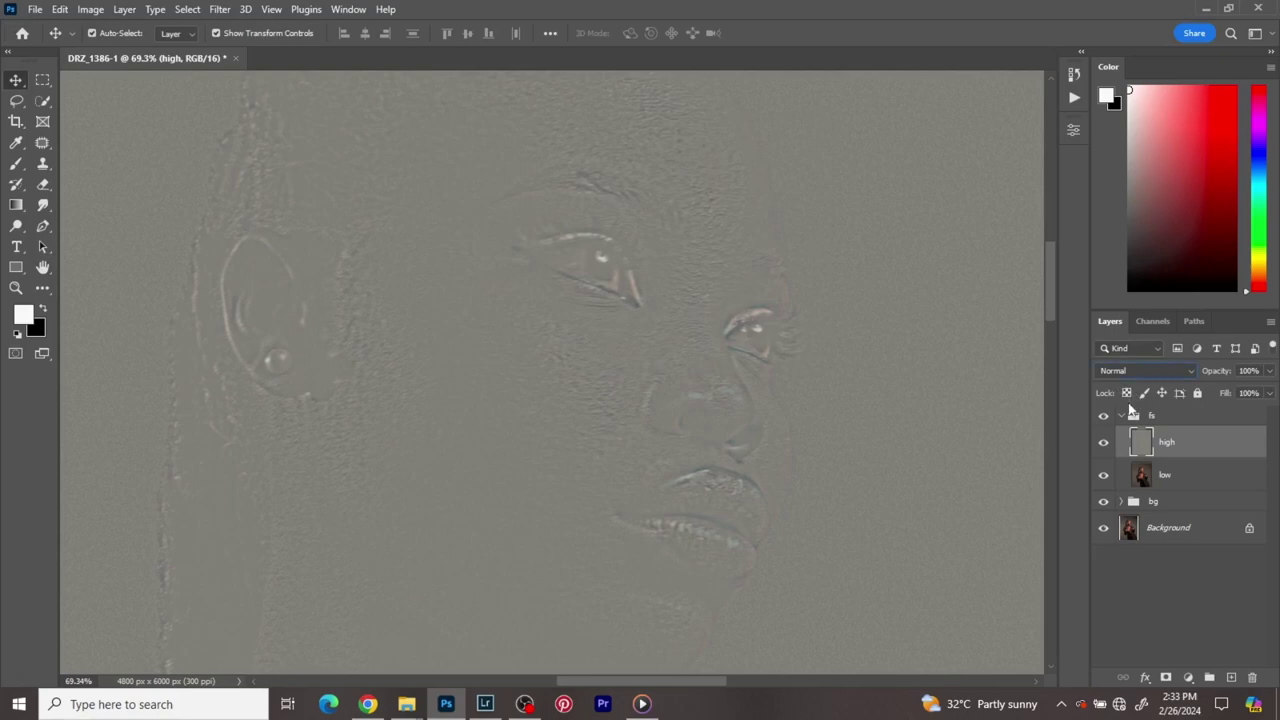
# - Blend the high layer as Linear Light and pick the Clone Stamp tool
pyautogui.click(1120, 371)
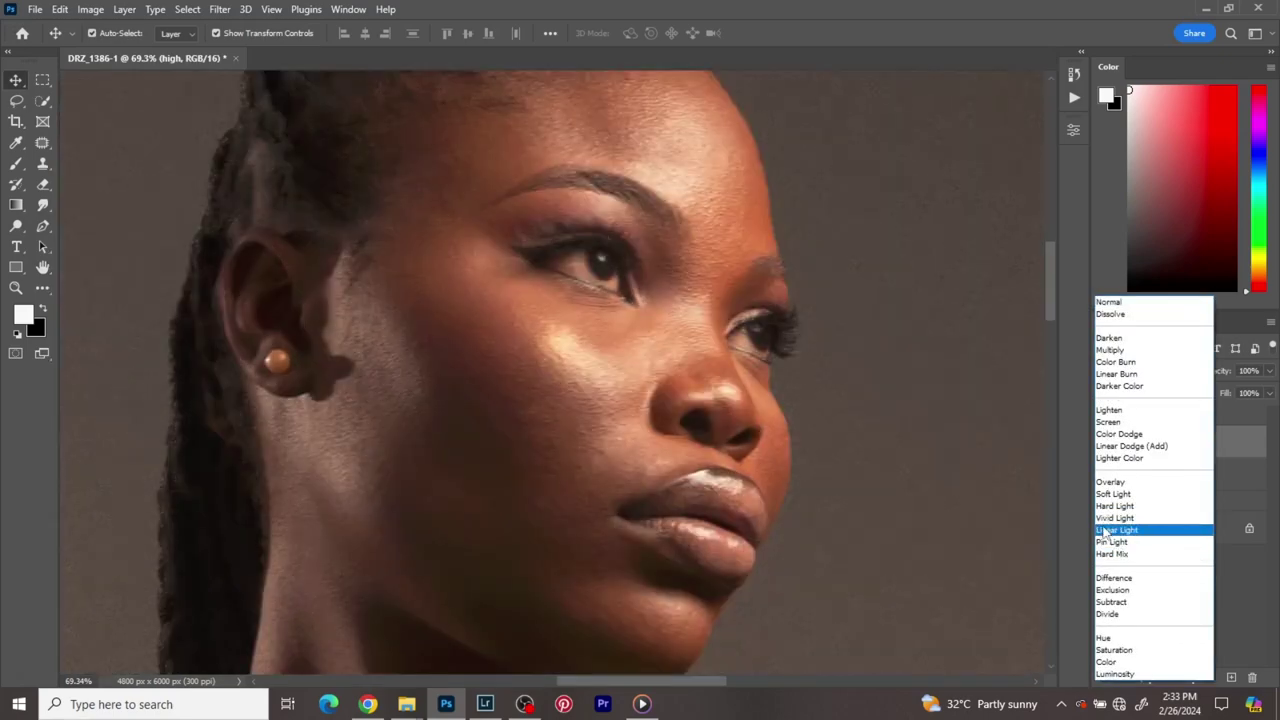
pyautogui.click(1108, 530)
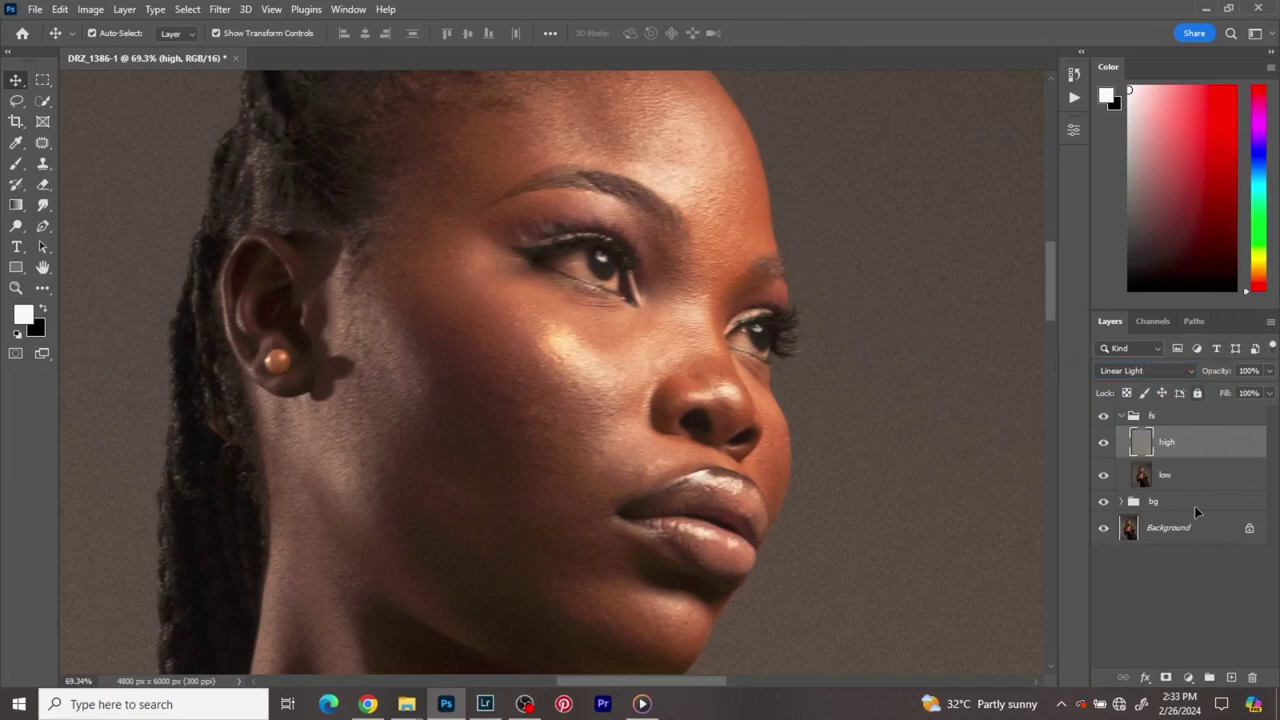
pyautogui.click(43, 163)
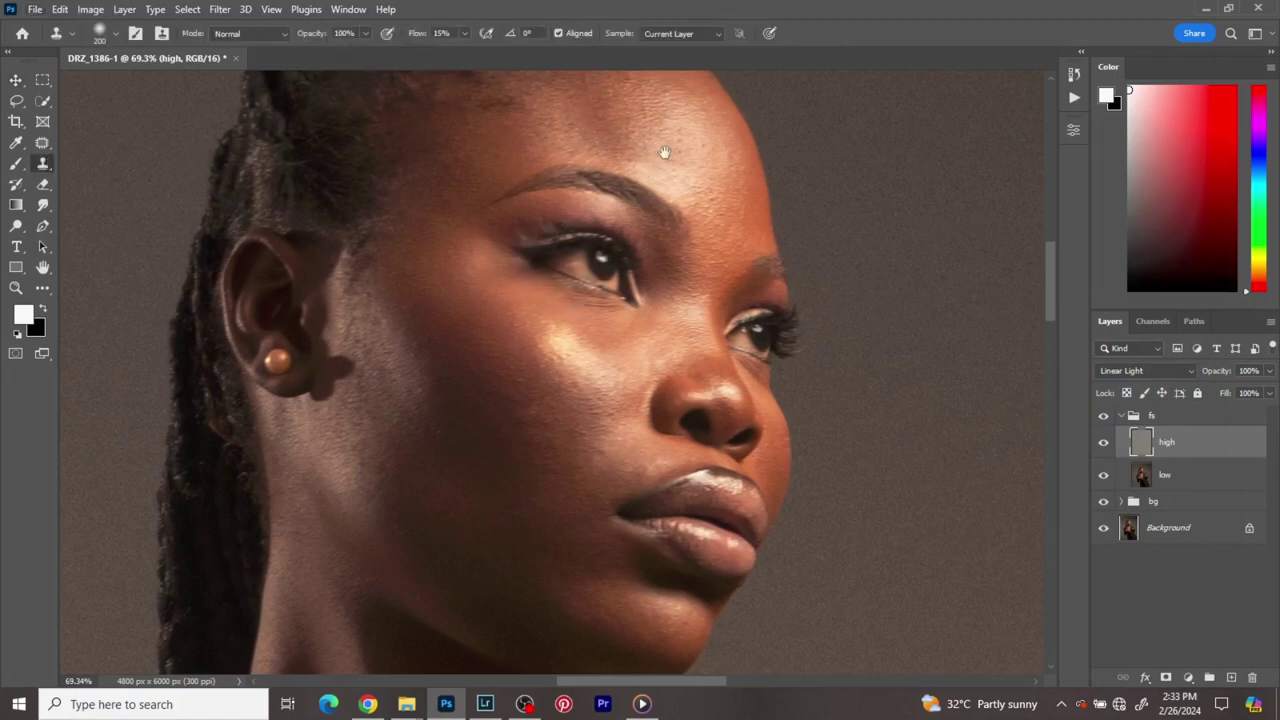
# - Shrink the brush, sample the forehead as clone source and clone skin texture onto it
pyautogui.moveTo(657, 152); pyautogui.dragTo(657, 280)
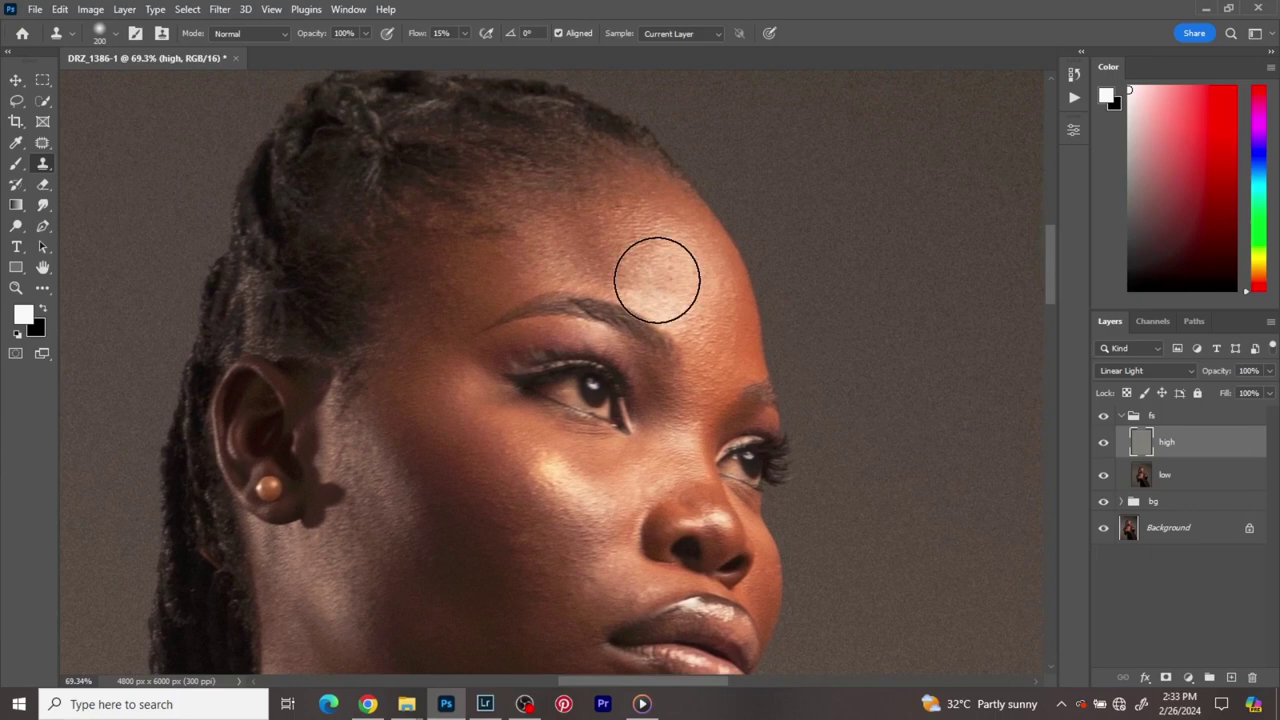
pyautogui.press('[')
pyautogui.press('[')
pyautogui.press('[')
pyautogui.press('[')
pyautogui.press('[')
pyautogui.press('[')
pyautogui.press('[')
pyautogui.press('[')
pyautogui.press('alt')
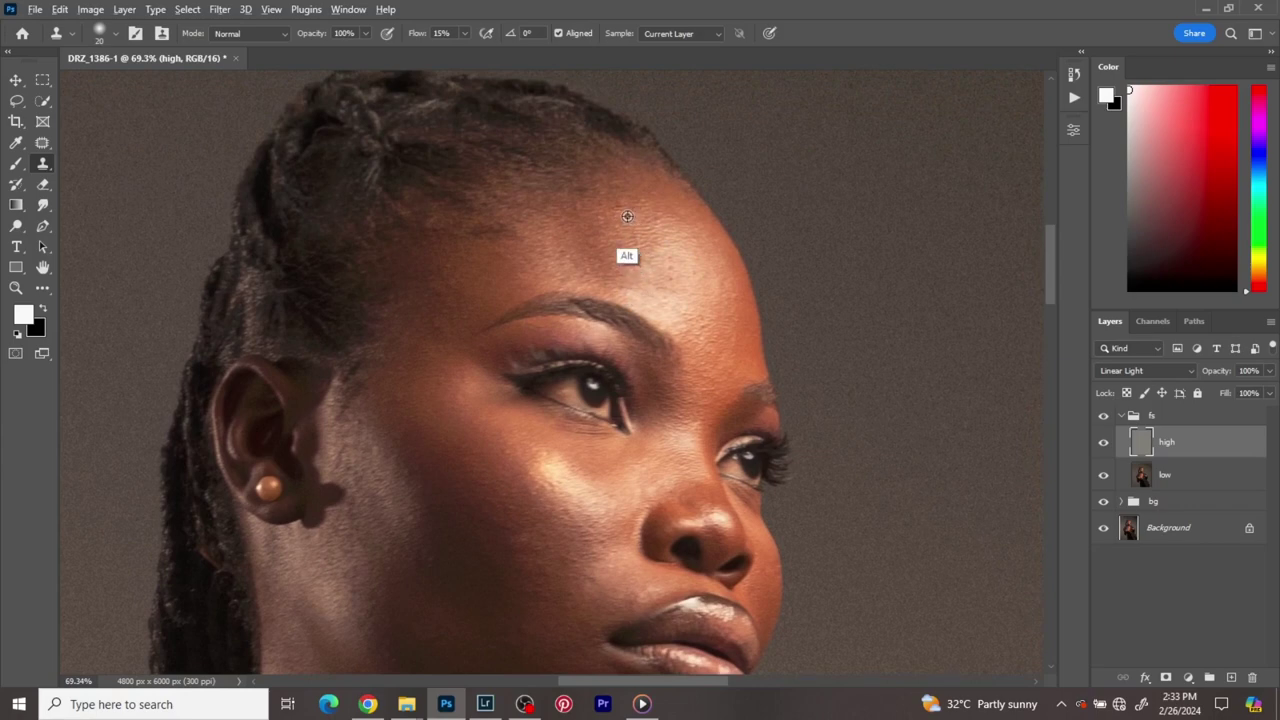
pyautogui.keyDown('alt'); pyautogui.click(626, 214); pyautogui.keyUp('alt')
pyautogui.keyDown('alt'); pyautogui.click(606, 229); pyautogui.keyUp('alt')
pyautogui.keyDown('alt'); pyautogui.click(609, 229); pyautogui.keyUp('alt')
# - Zoom to 101% and load a selection outlining the woman's head and shoulders
pyautogui.scroll(3, 534, 360)
pyautogui.scroll(-2, 587, 350)
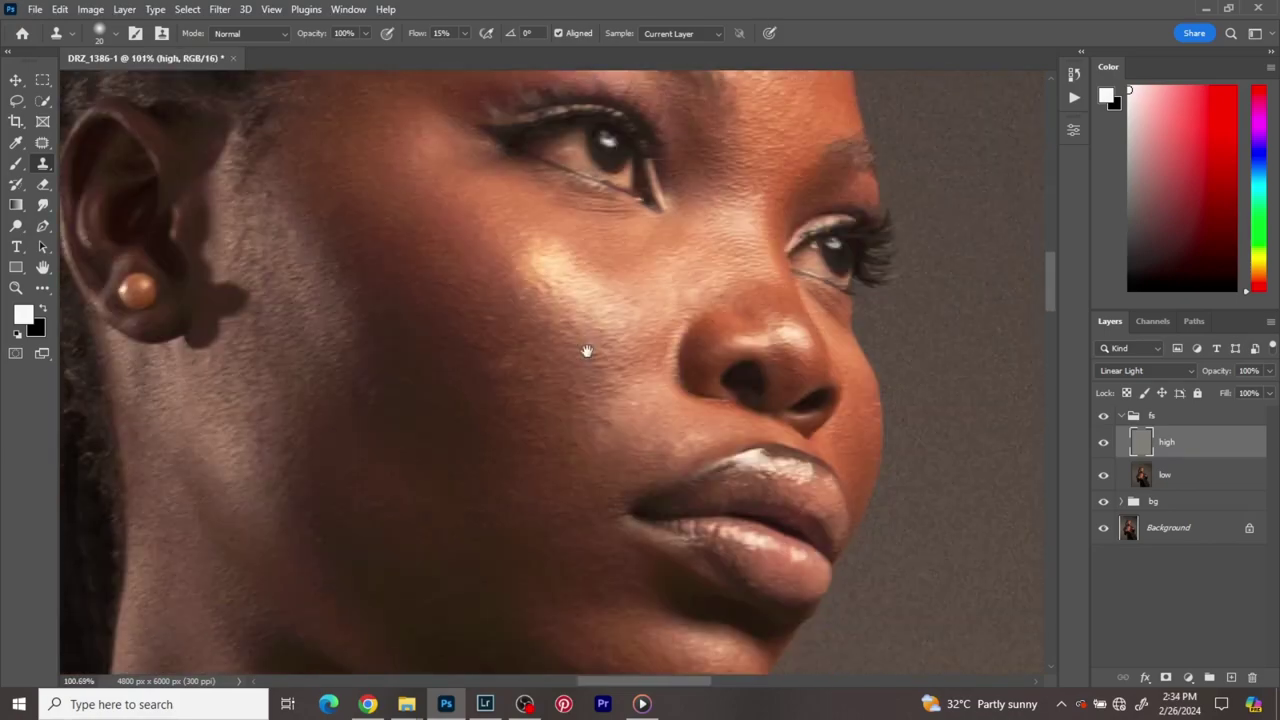
pyautogui.moveTo(587, 350); pyautogui.dragTo(588, 329)
pyautogui.scroll(-3, 309, 388)
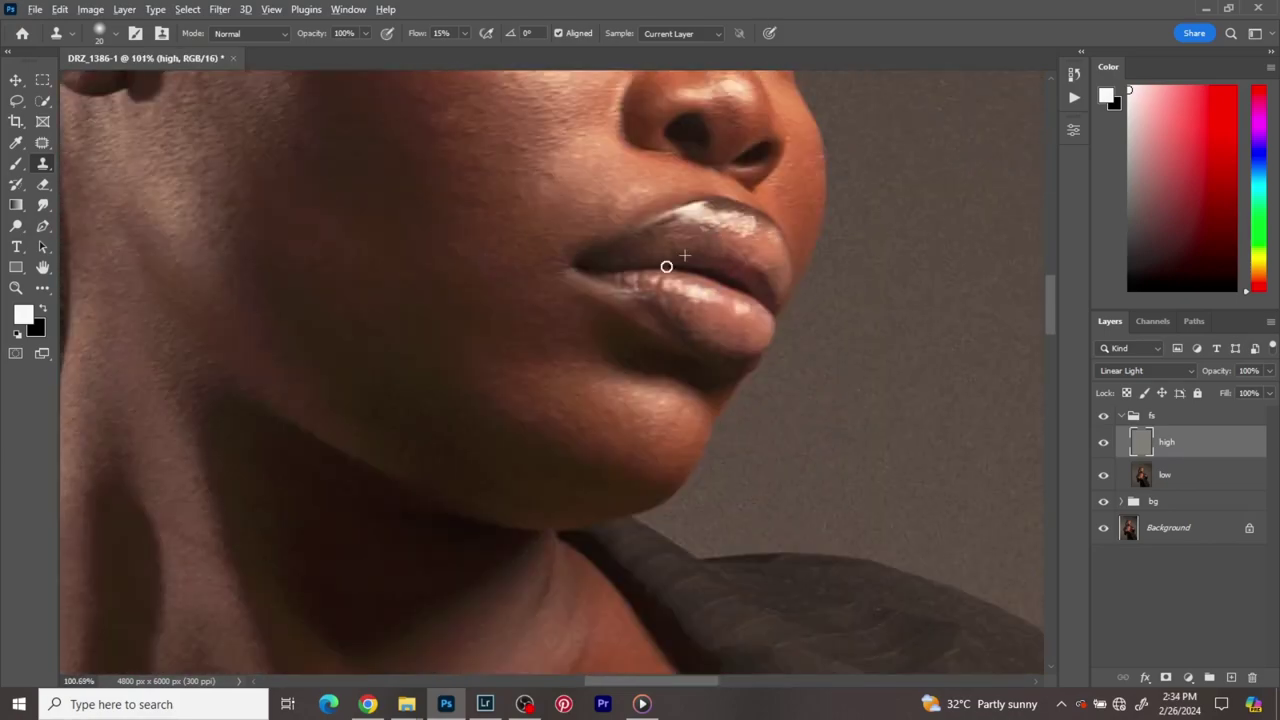
pyautogui.hotkey('ctrl', 'z')
pyautogui.scroll(5, 700, 220)
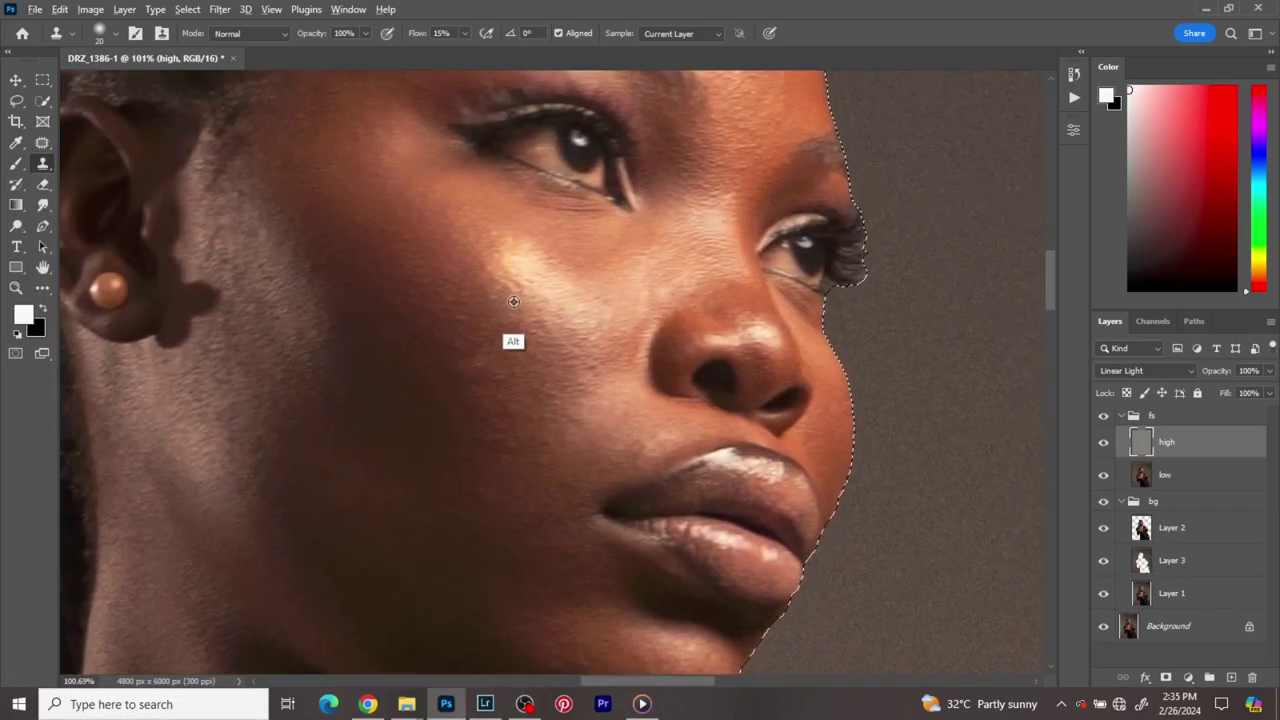
pyautogui.moveTo(513, 301); pyautogui.dragTo(615, 340)
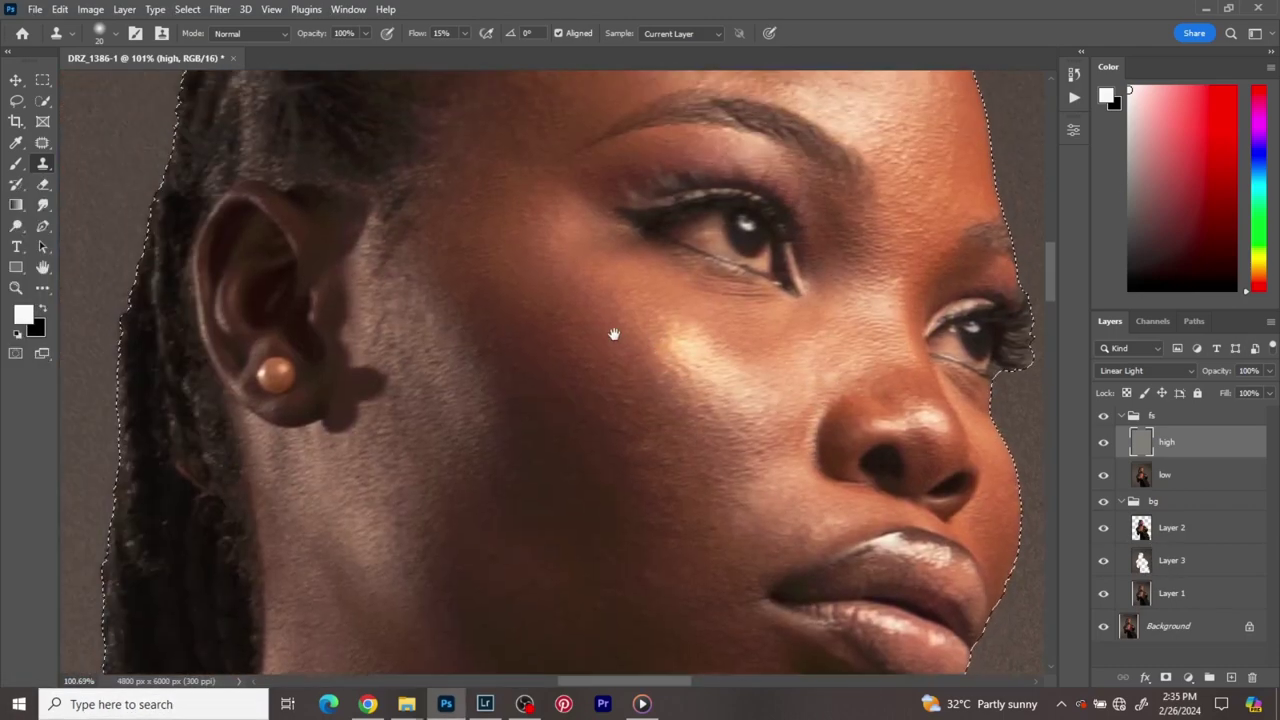
pyautogui.scroll(-6, 615, 340)
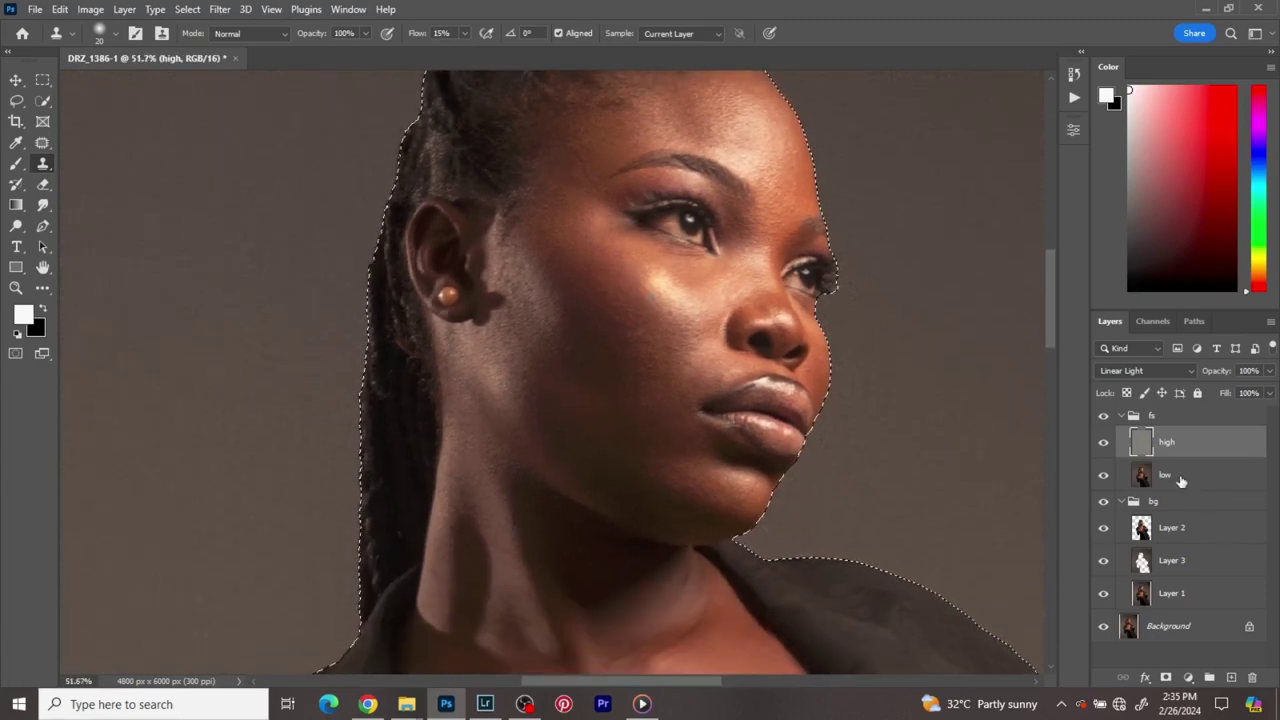
# - On the low layer, switch to the Mixer Brush and clean out its loaded paint
pyautogui.click(1181, 481)
pyautogui.rightClick(18, 166)
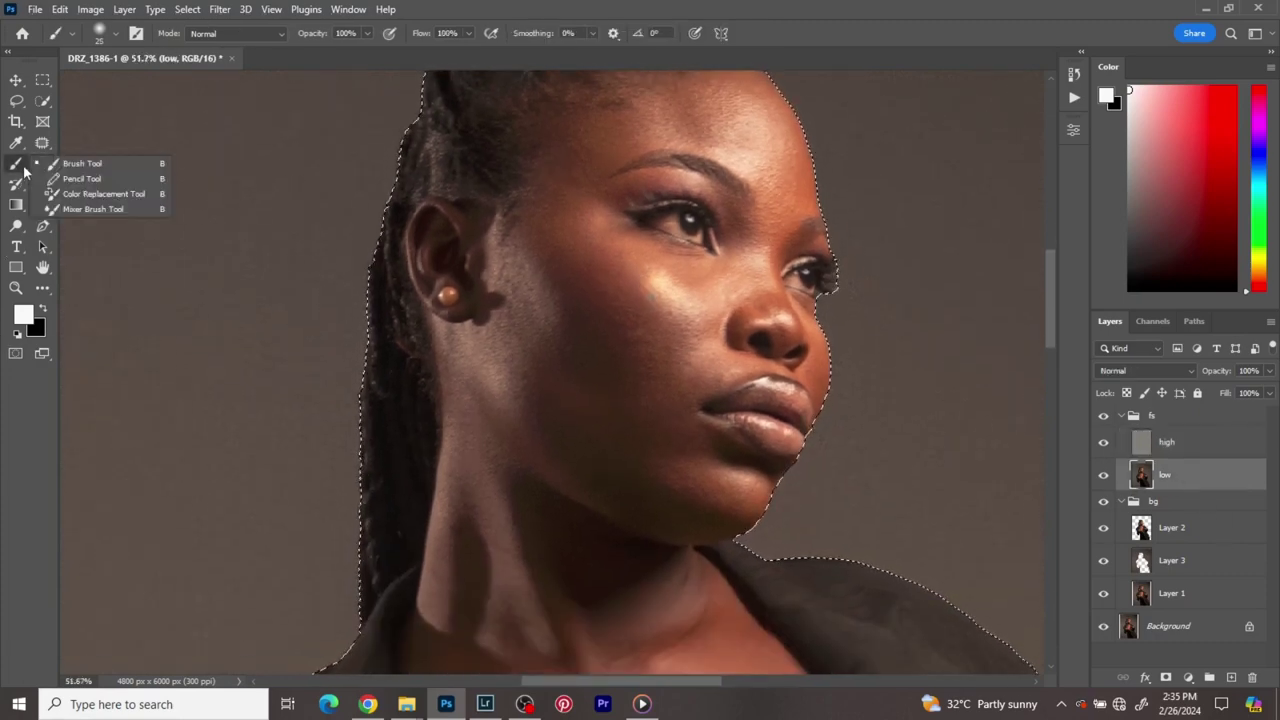
pyautogui.click(80, 207)
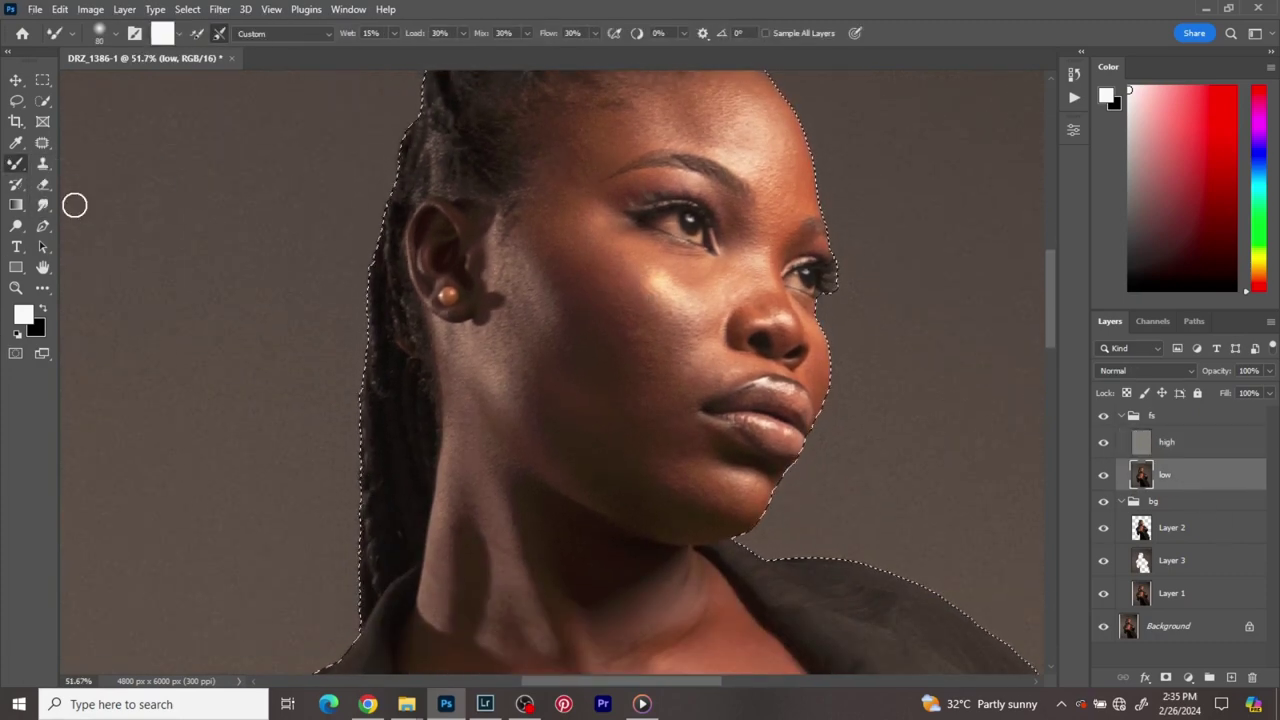
pyautogui.click(180, 37)
pyautogui.click(190, 67)
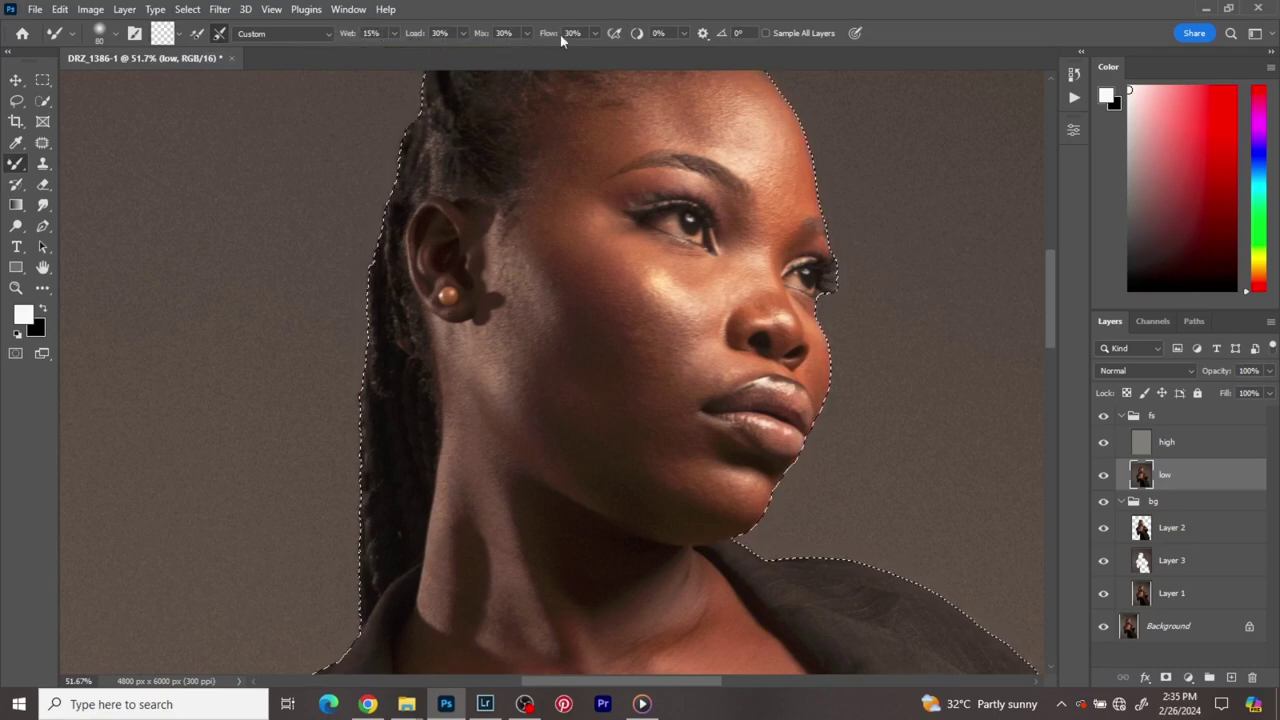
# - Blend the forehead and cheek skin tones with the mixer brush, adjusting its size
pyautogui.moveTo(617, 106); pyautogui.dragTo(626, 206)
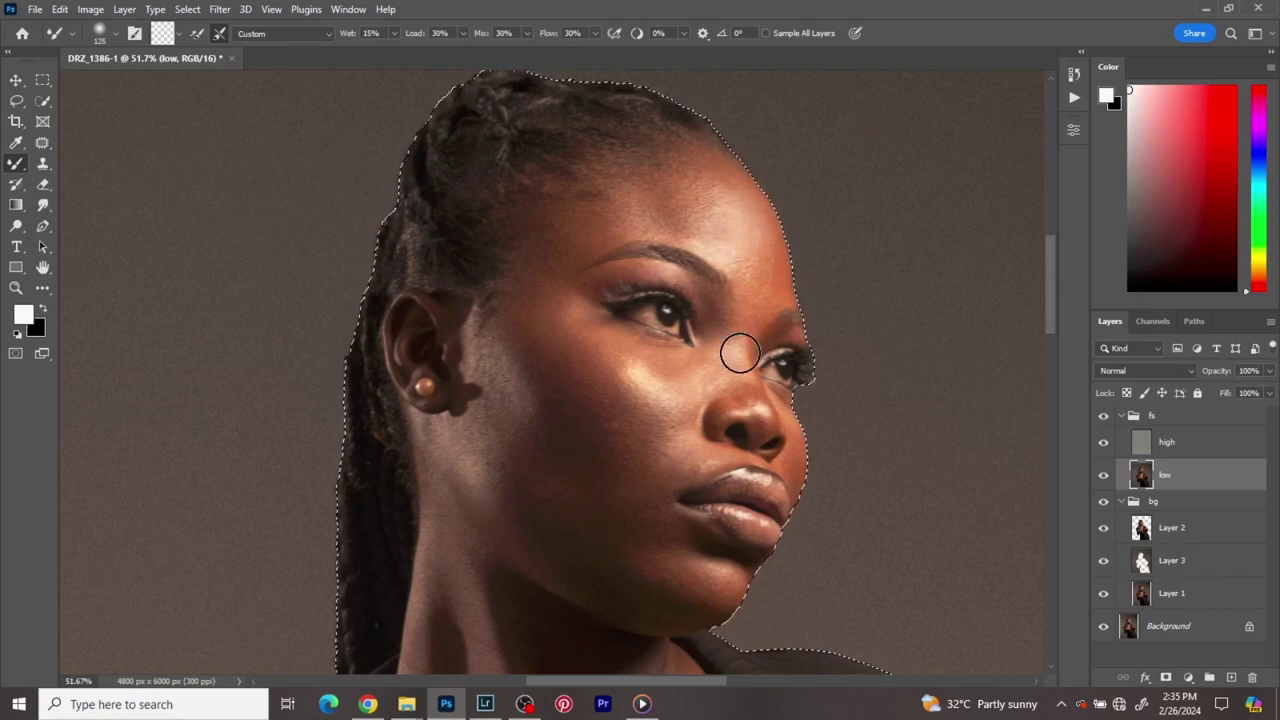
pyautogui.moveTo(709, 234); pyautogui.dragTo(731, 248)
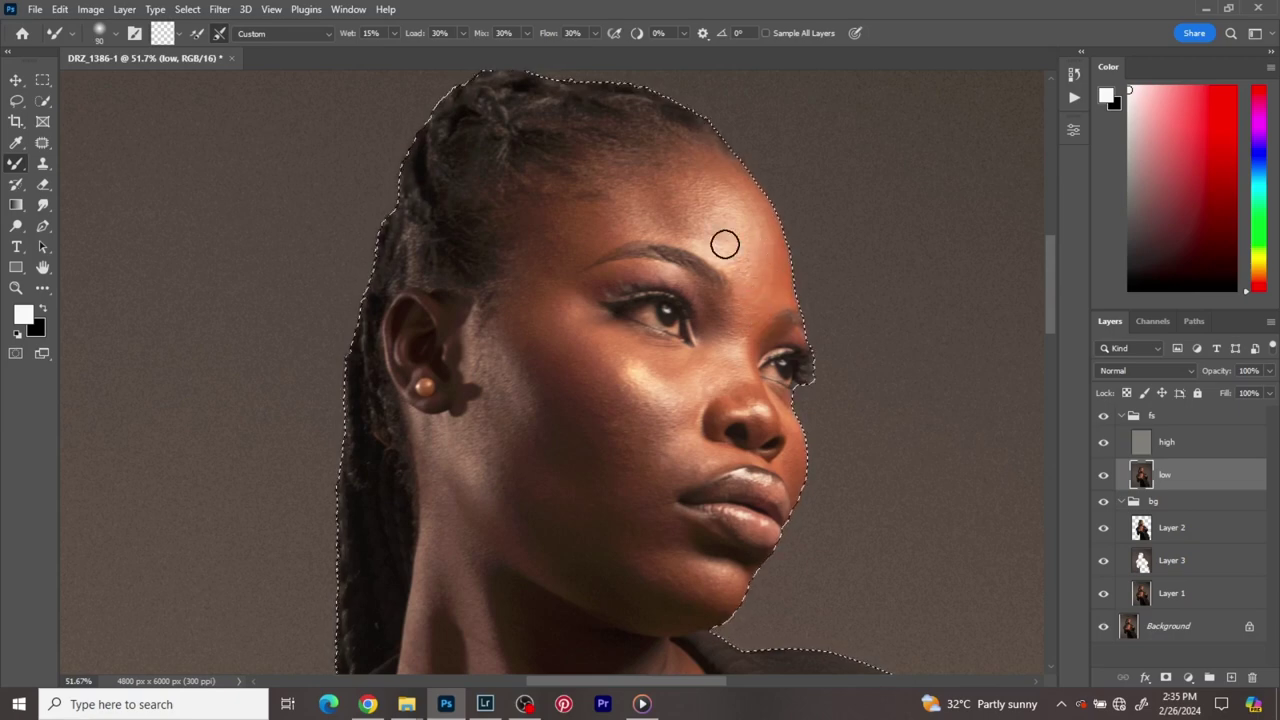
pyautogui.press(']')
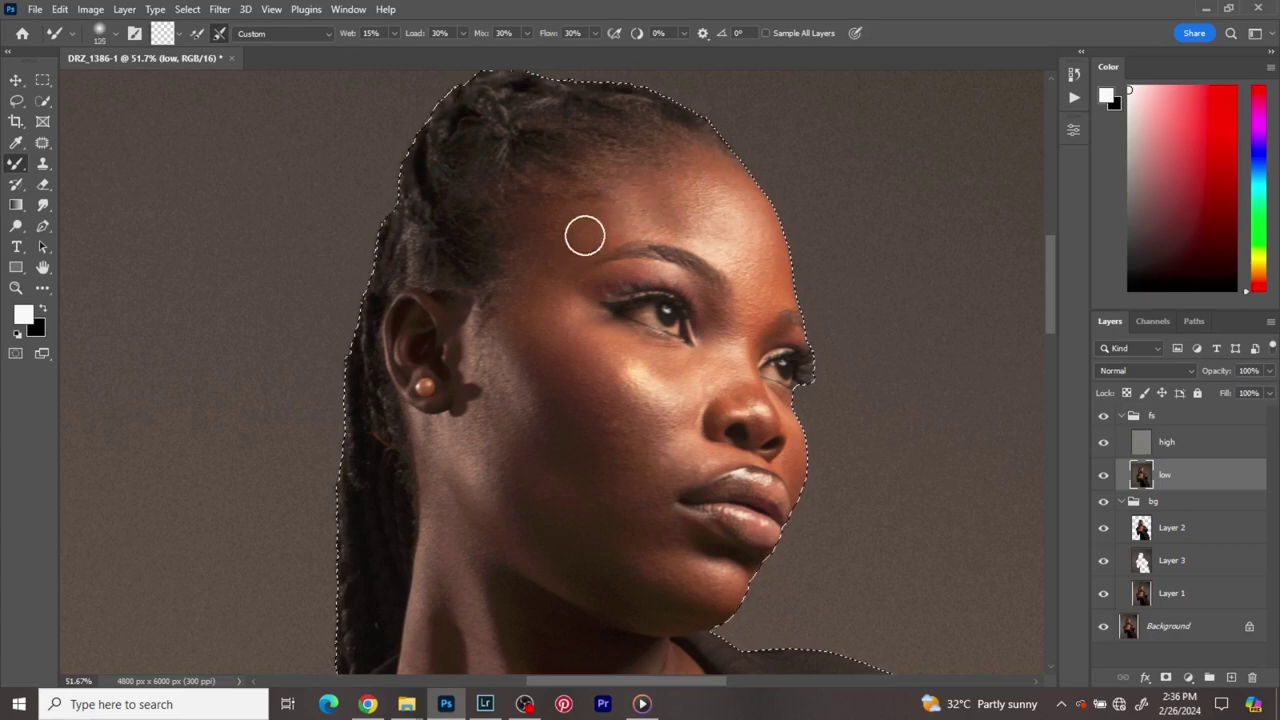
pyautogui.press('[')
pyautogui.press('[')
pyautogui.press('[')
pyautogui.press('[')
pyautogui.press(']')
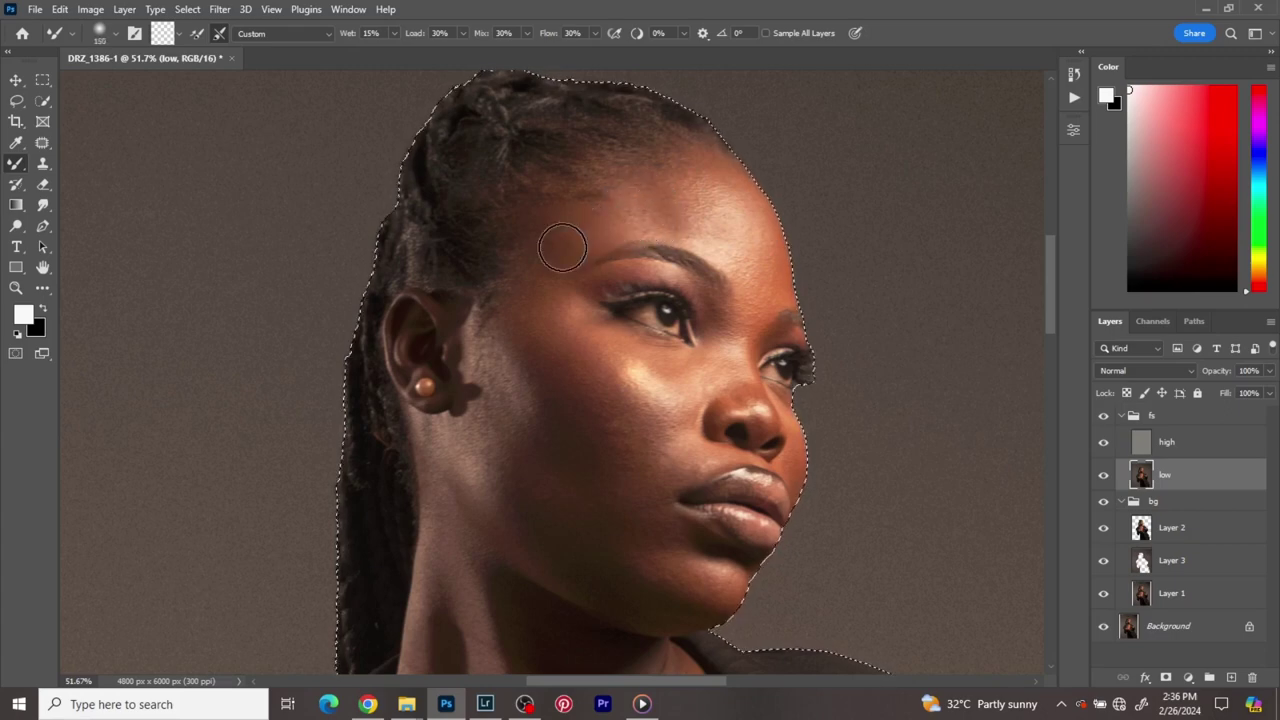
pyautogui.press('[')
pyautogui.press('[')
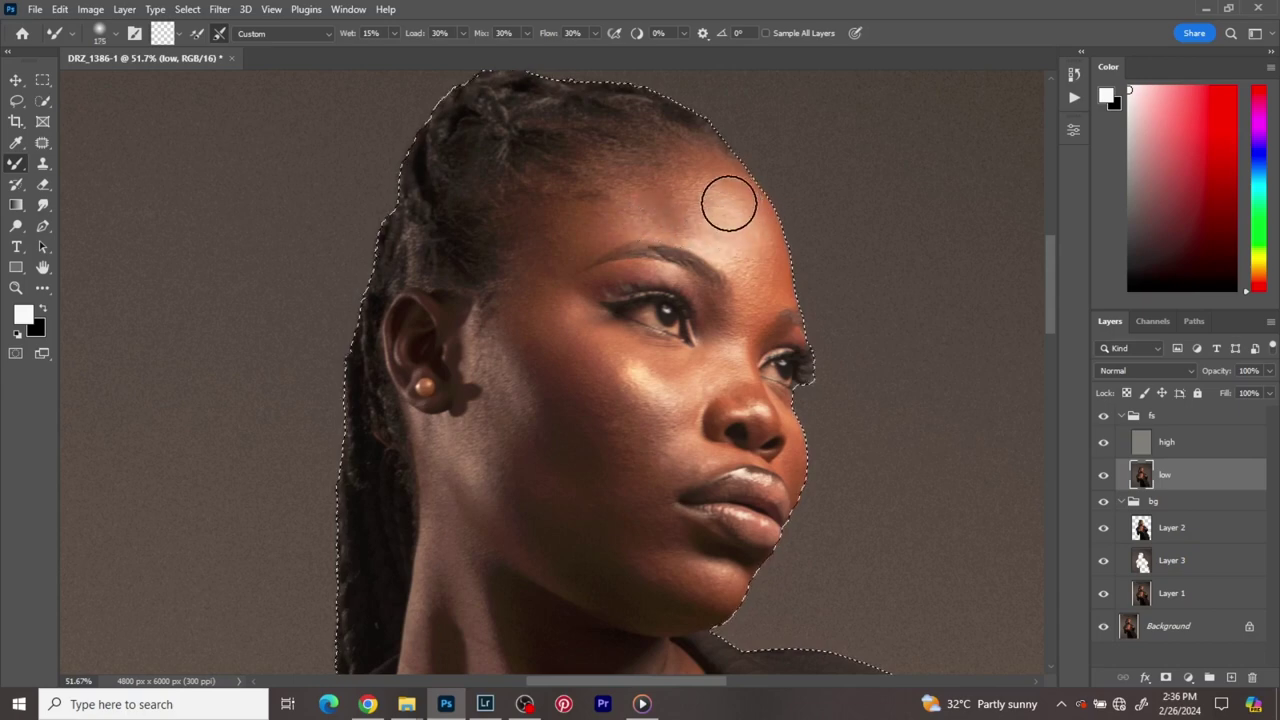
pyautogui.press('[')
pyautogui.press('[')
pyautogui.press('[')
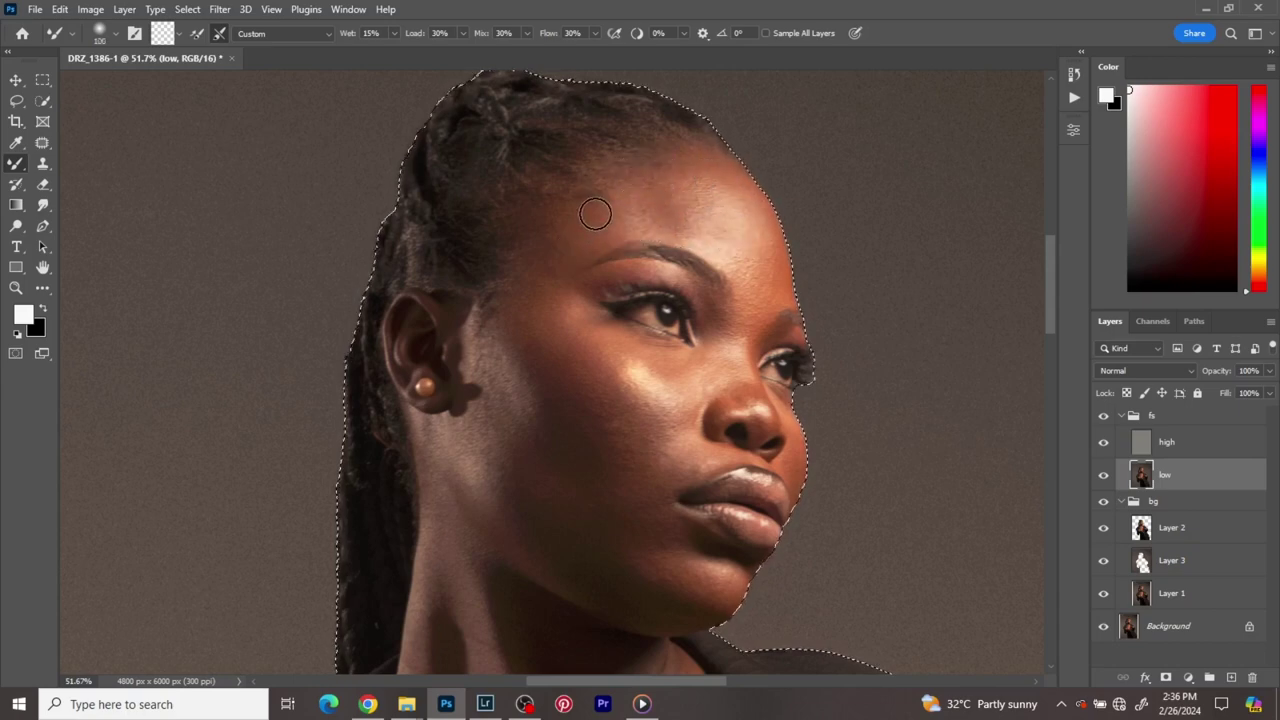
pyautogui.press(']')
pyautogui.press(']')
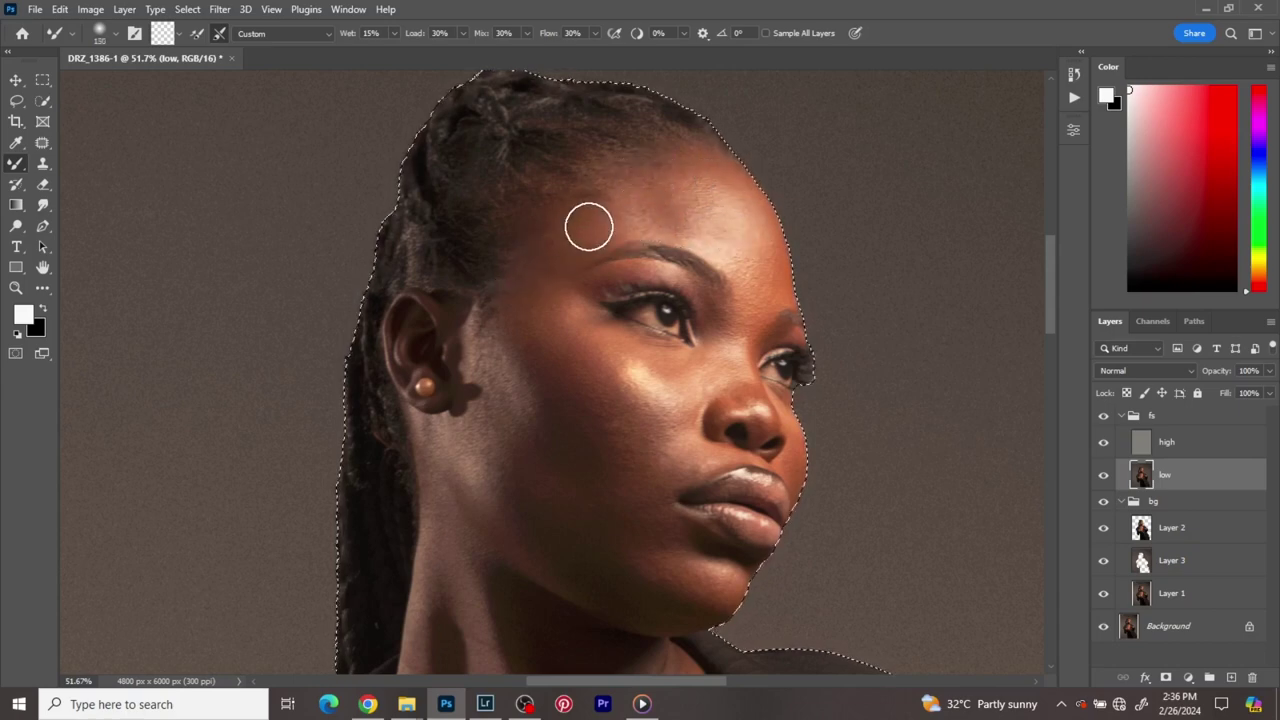
pyautogui.press('[')
pyautogui.press('[')
pyautogui.press('[')
pyautogui.press('[')
pyautogui.press('[')
pyautogui.press('[')
pyautogui.press('[')
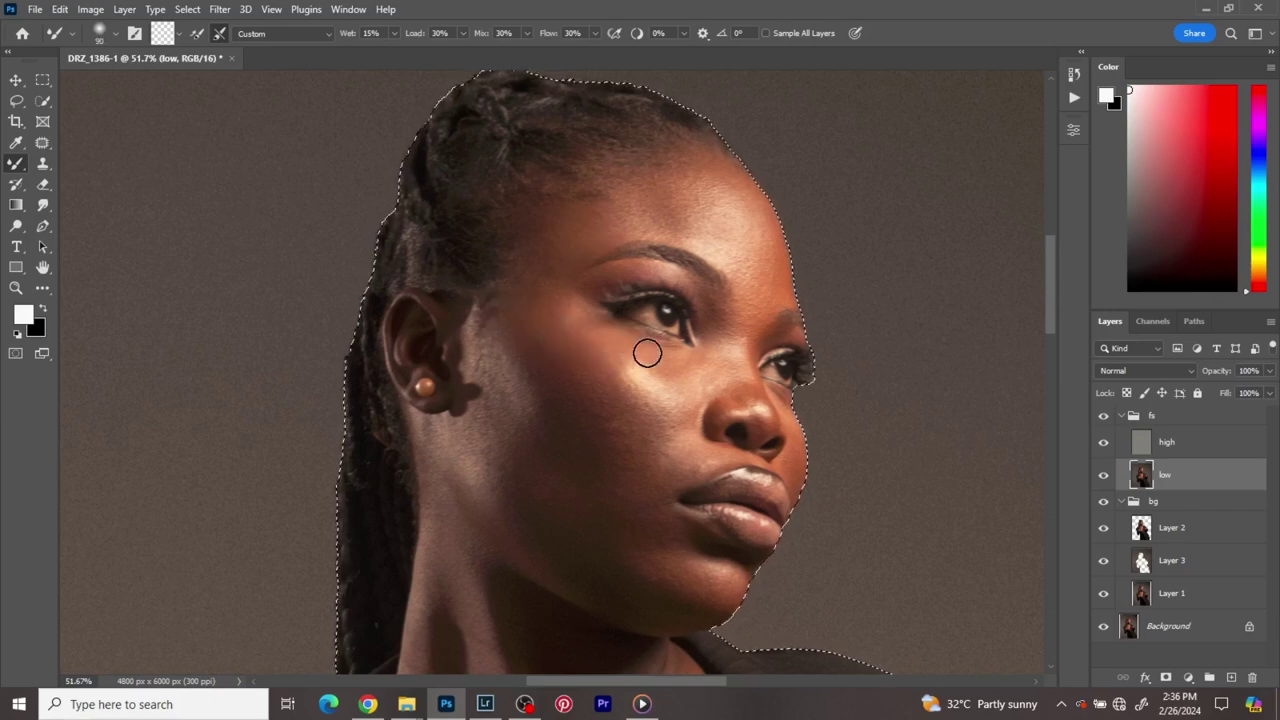
pyautogui.press(']')
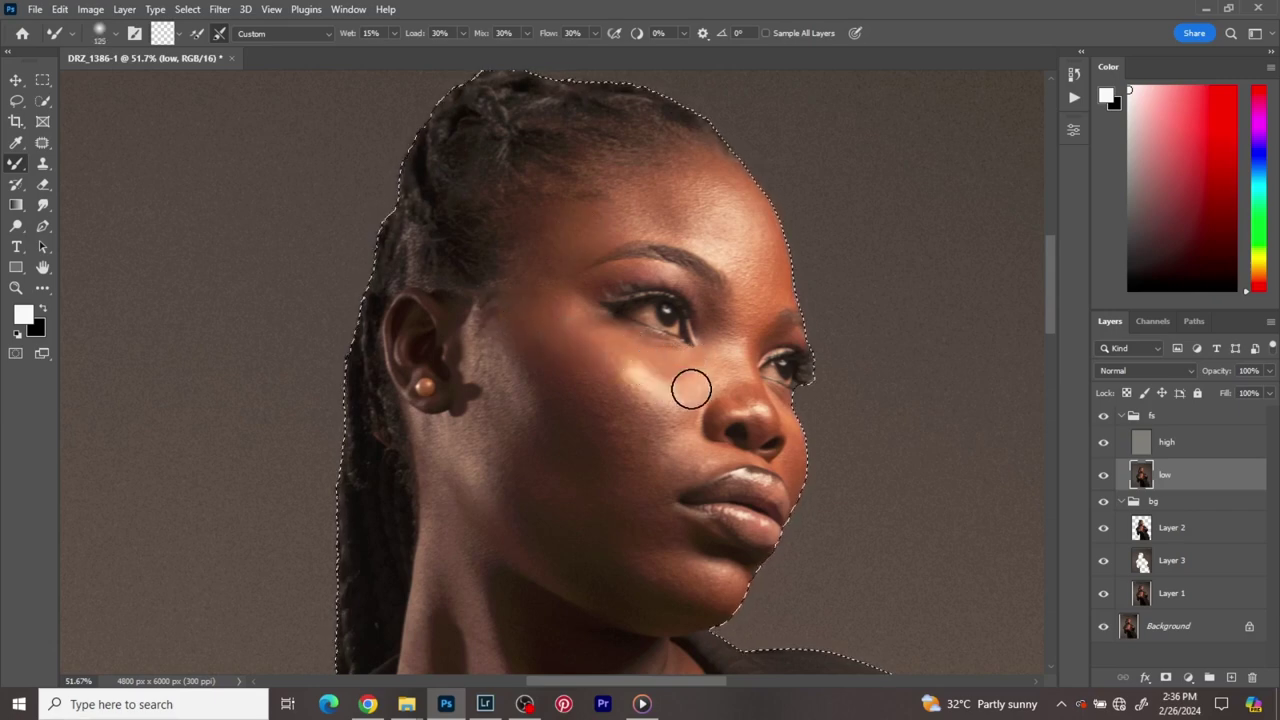
pyautogui.click(640, 365)
# - Even out tones around the mouth and face, varying the brush between 50 and 175
pyautogui.press('[')
pyautogui.press('[')
pyautogui.press('[')
pyautogui.press('[')
pyautogui.press('[')
pyautogui.press('[')
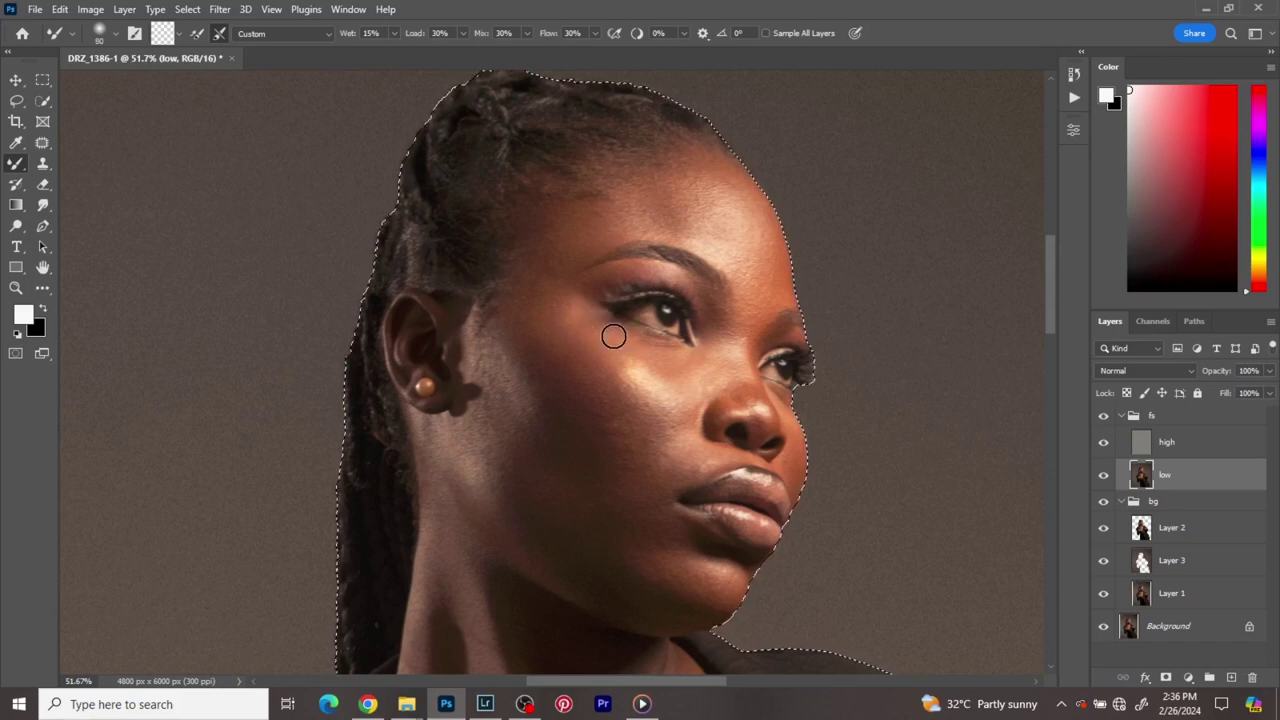
pyautogui.press(']')
pyautogui.press(']')
pyautogui.press(']')
pyautogui.press(']')
pyautogui.press(']')
pyautogui.press(']')
pyautogui.press(']')
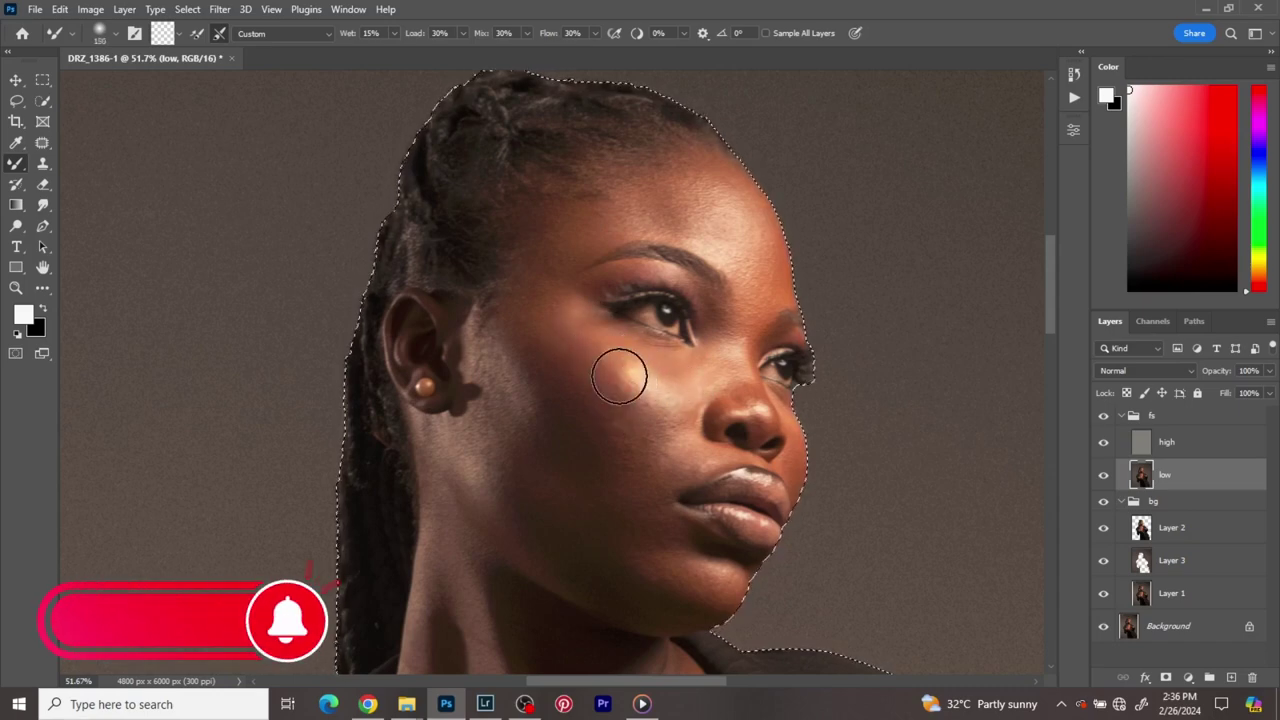
pyautogui.press(']')
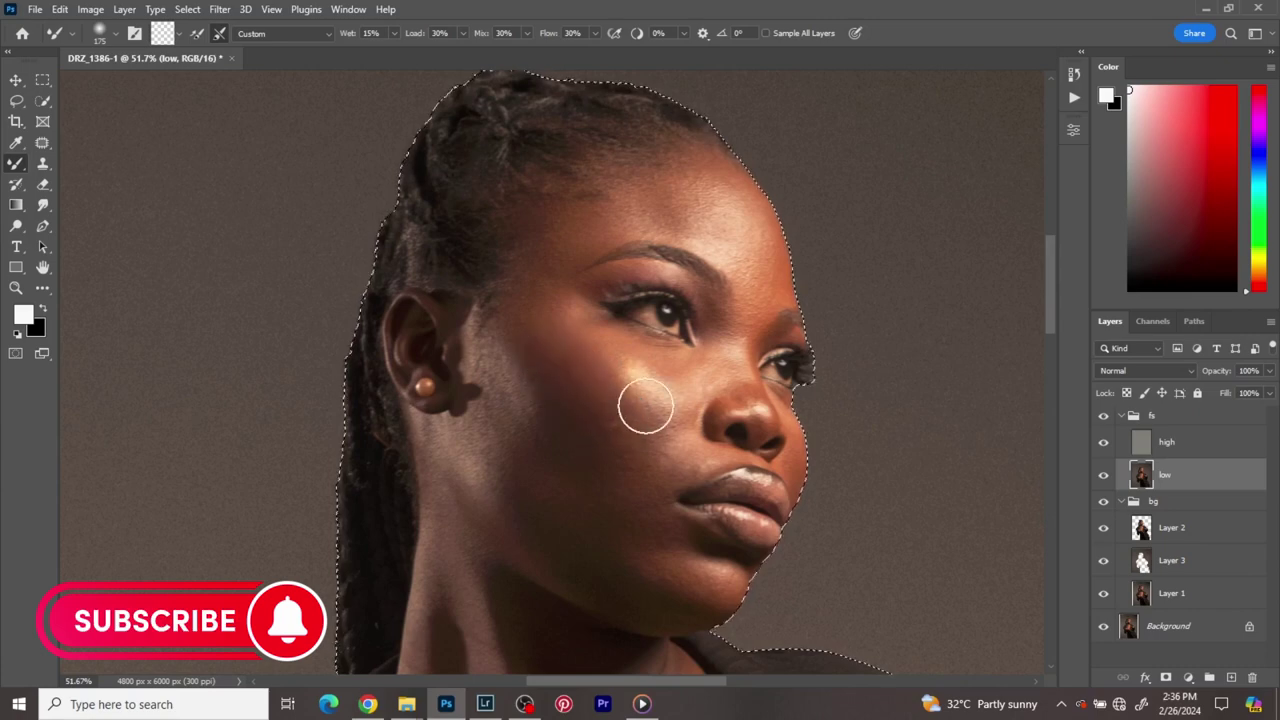
pyautogui.press('[')
pyautogui.press('[')
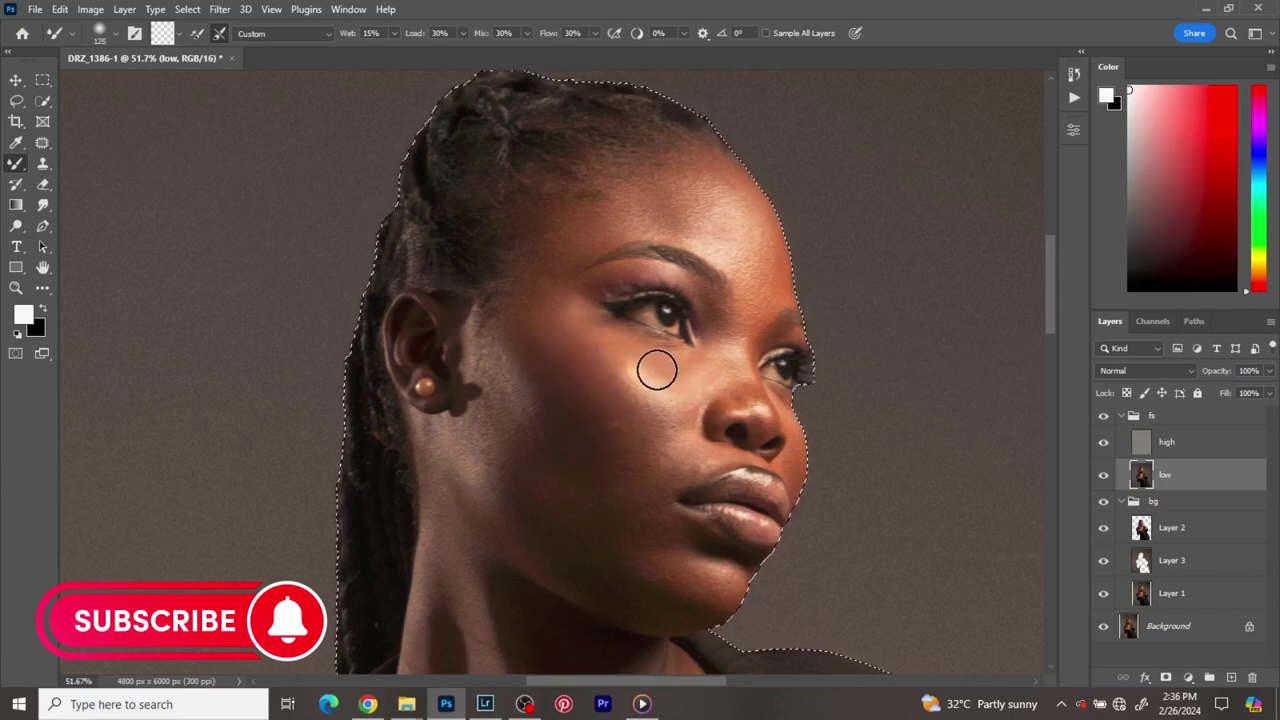
pyautogui.press('[')
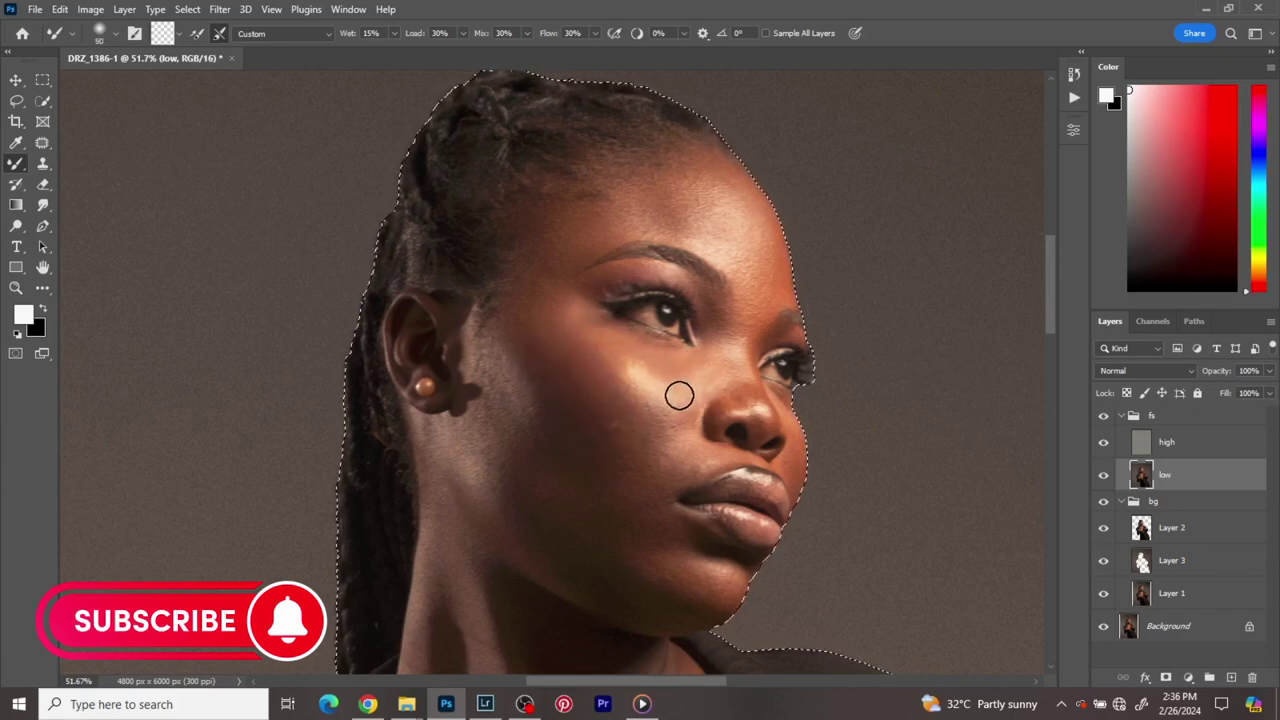
pyautogui.press(']')
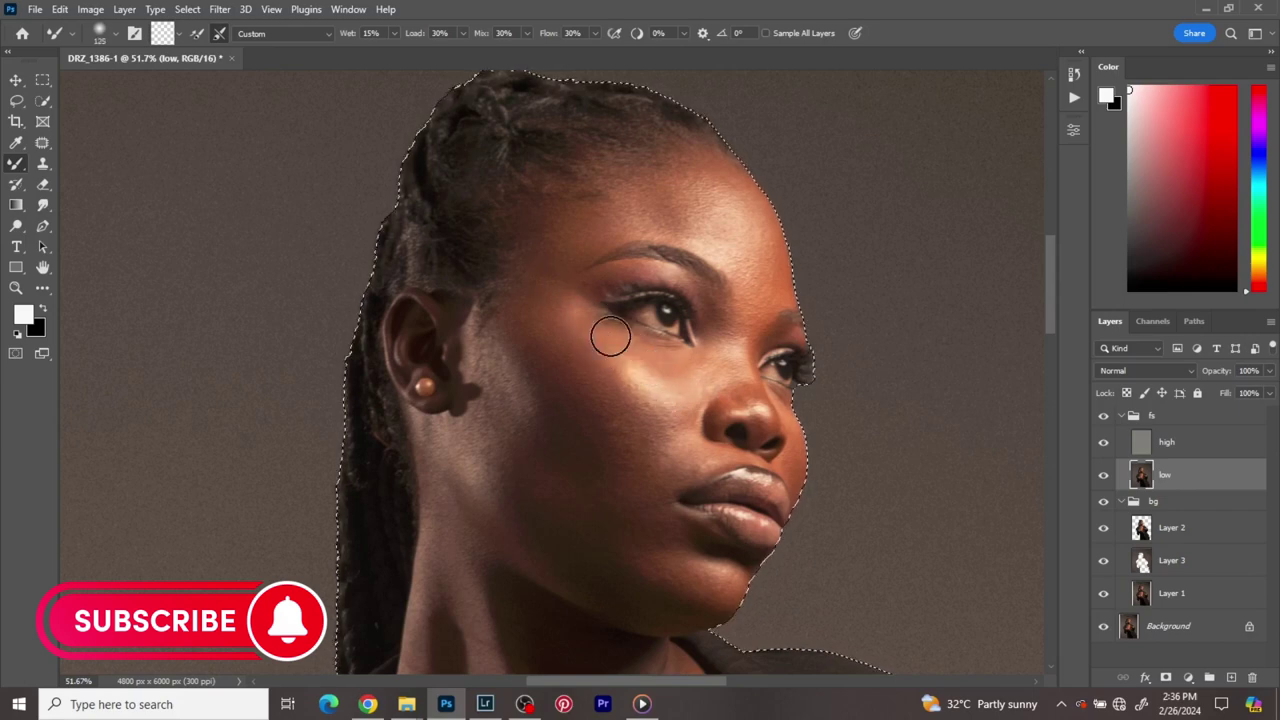
pyautogui.press('[')
pyautogui.press('[')
pyautogui.press('[')
pyautogui.press('[')
pyautogui.press('[')
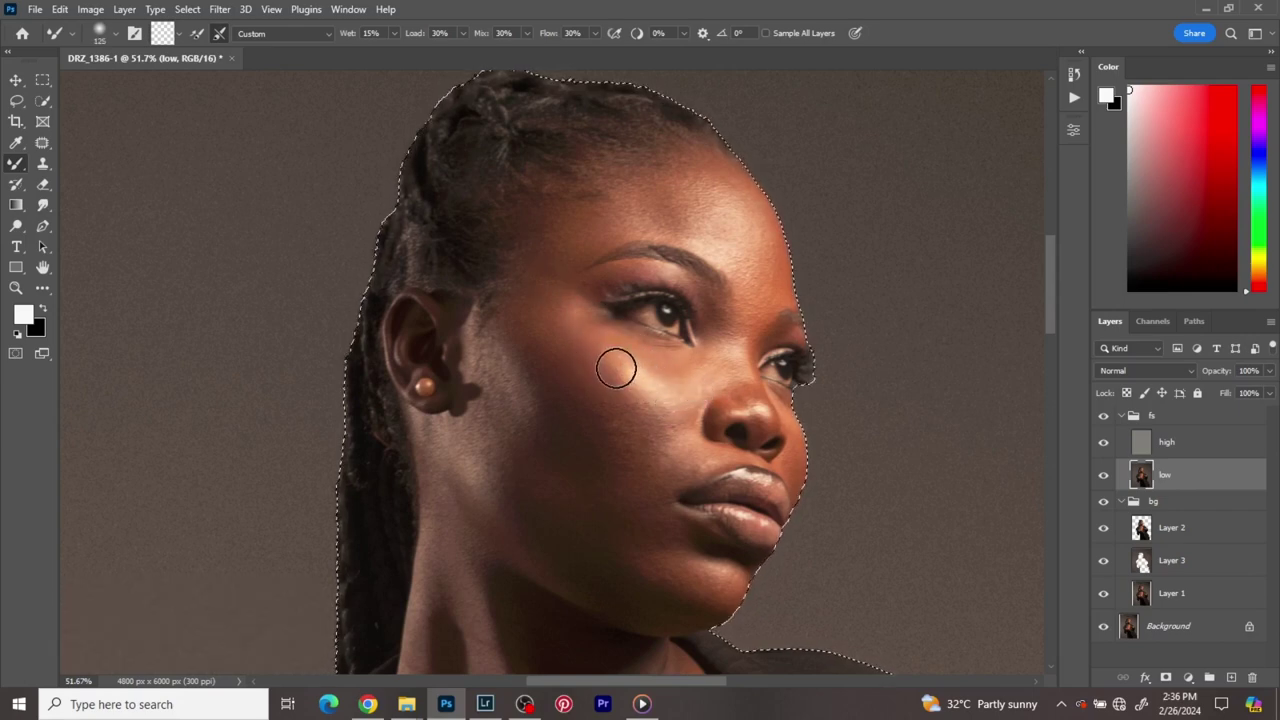
pyautogui.press(']')
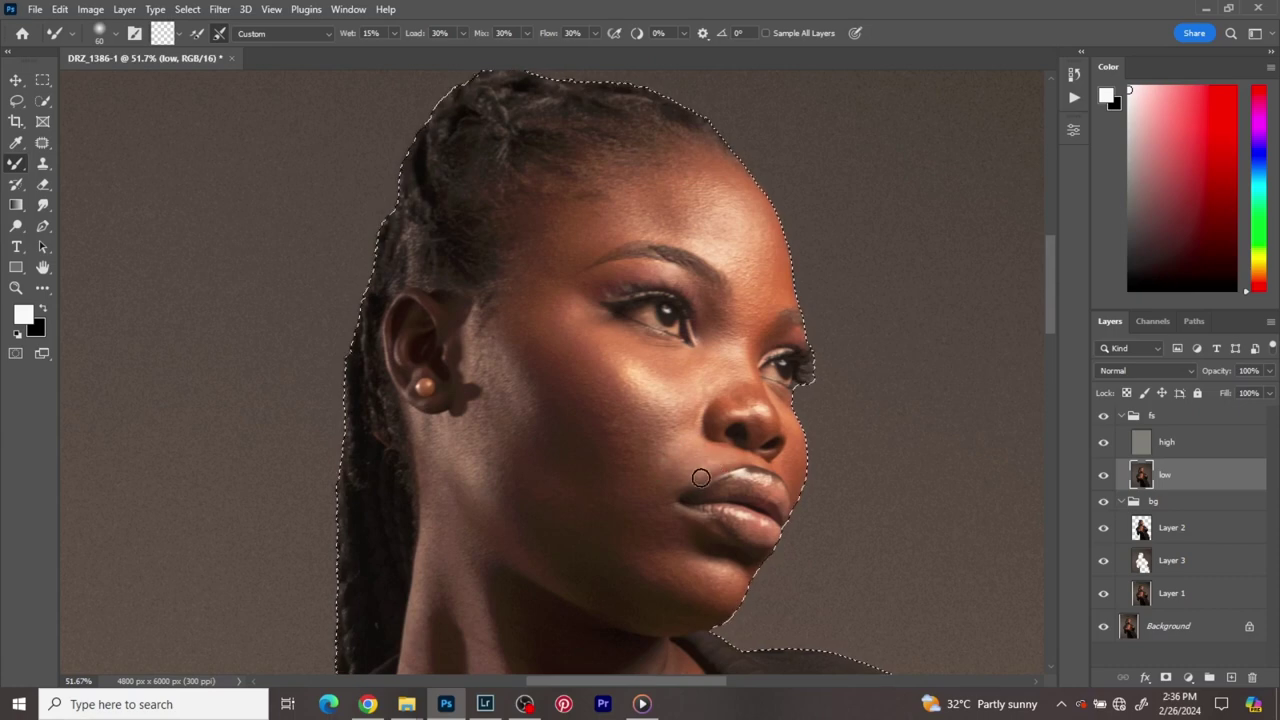
pyautogui.press(']')
pyautogui.press(']')
pyautogui.press(']')
pyautogui.press(']')
pyautogui.press(']')
pyautogui.press(']')
pyautogui.press(']')
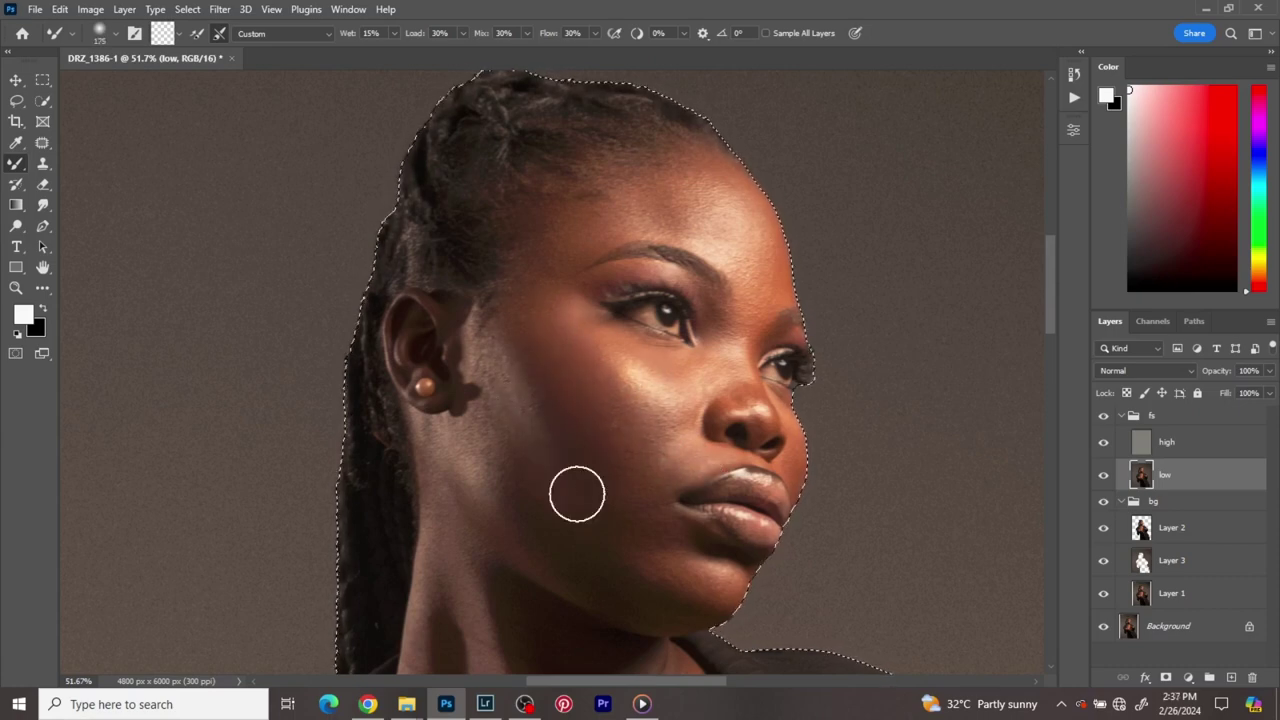
pyautogui.press('[')
pyautogui.press('[')
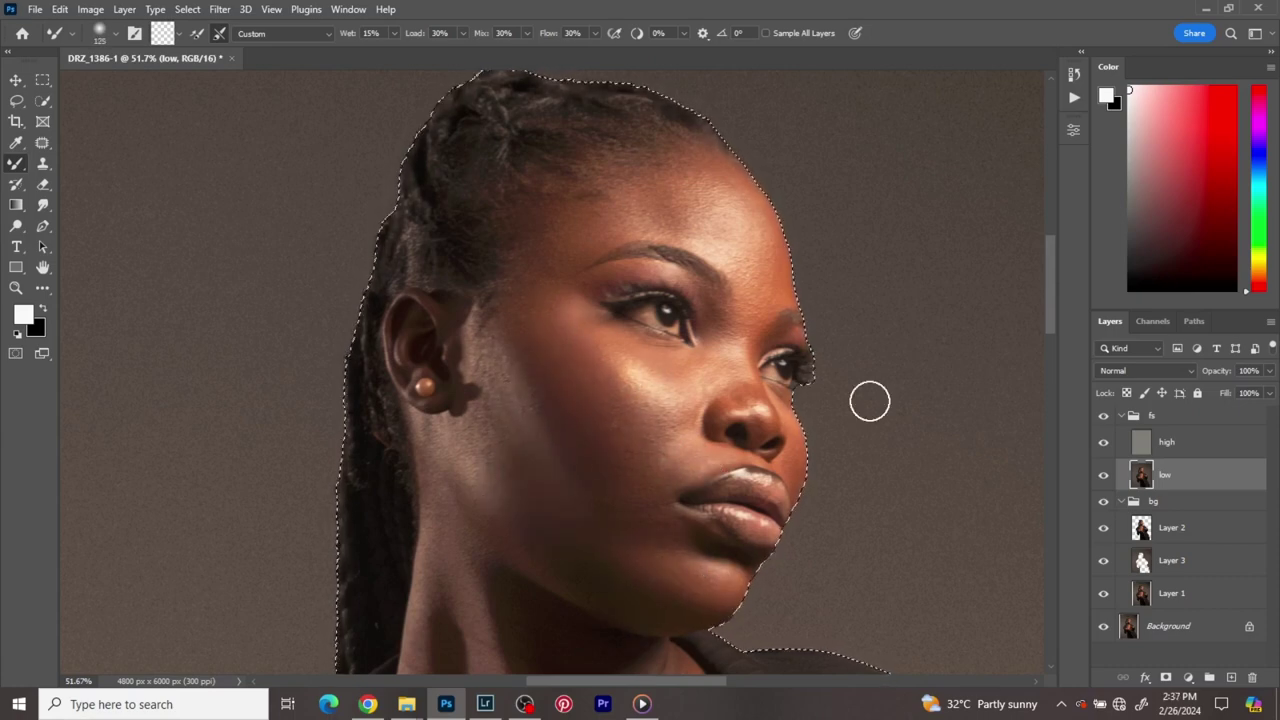
pyautogui.scroll(3, 870, 401)
pyautogui.press('[')
pyautogui.press('[')
pyautogui.press('[')
pyautogui.press('[')
pyautogui.press('[')
pyautogui.press('[')
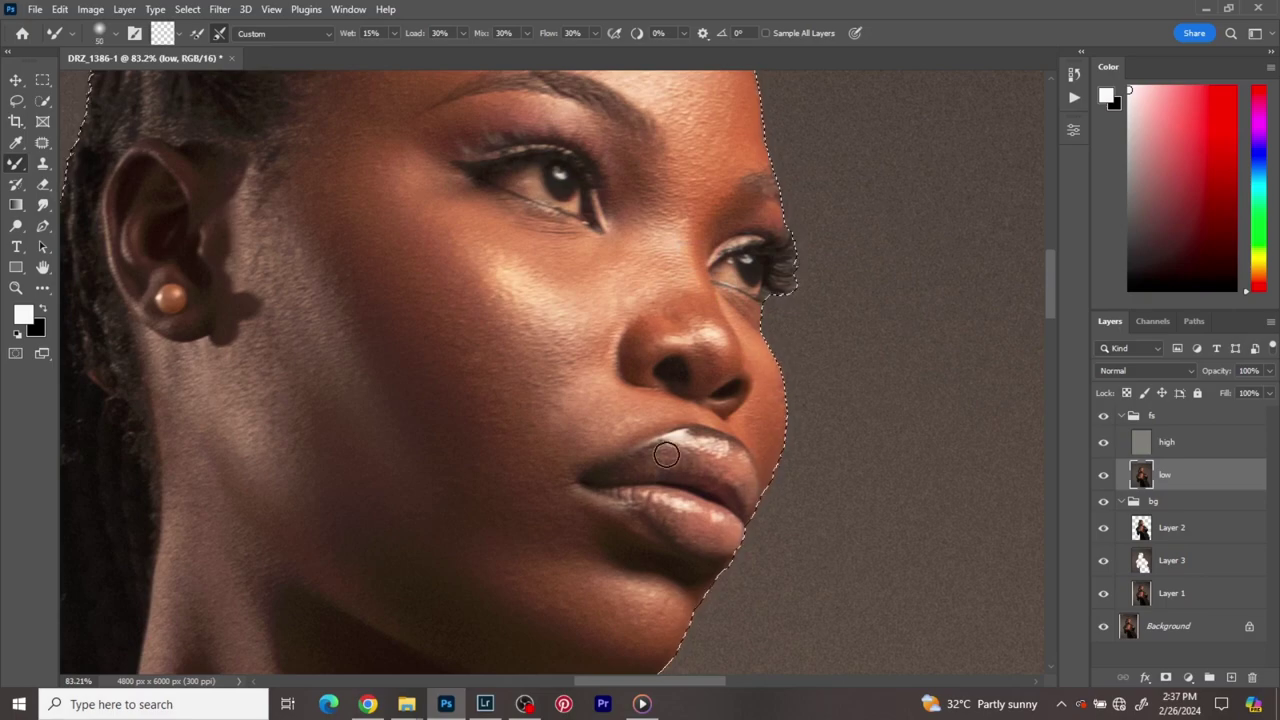
pyautogui.press(']')
pyautogui.press(']')
pyautogui.press(']')
pyautogui.press(']')
pyautogui.press(']')
pyautogui.scroll(-2, 599, 620)
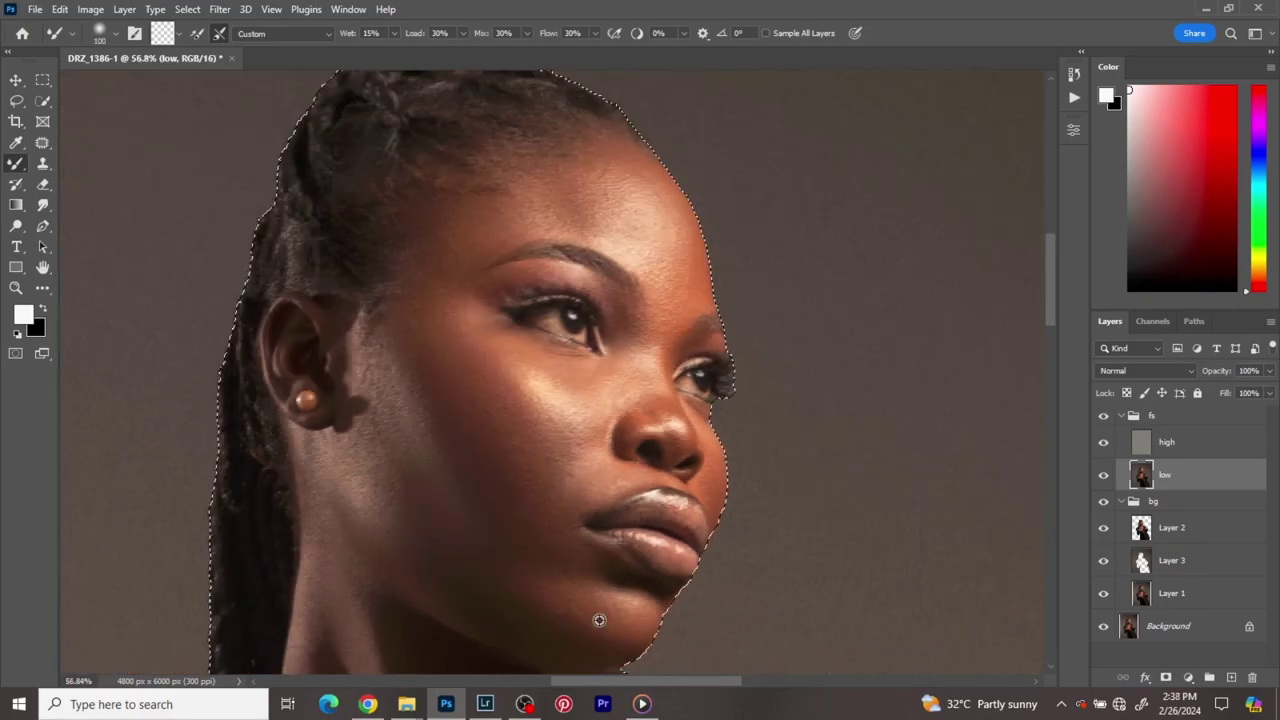
pyautogui.scroll(-2, 599, 620)
pyautogui.press('[')
pyautogui.press('[')
pyautogui.press('[')
pyautogui.scroll(1, 665, 428)
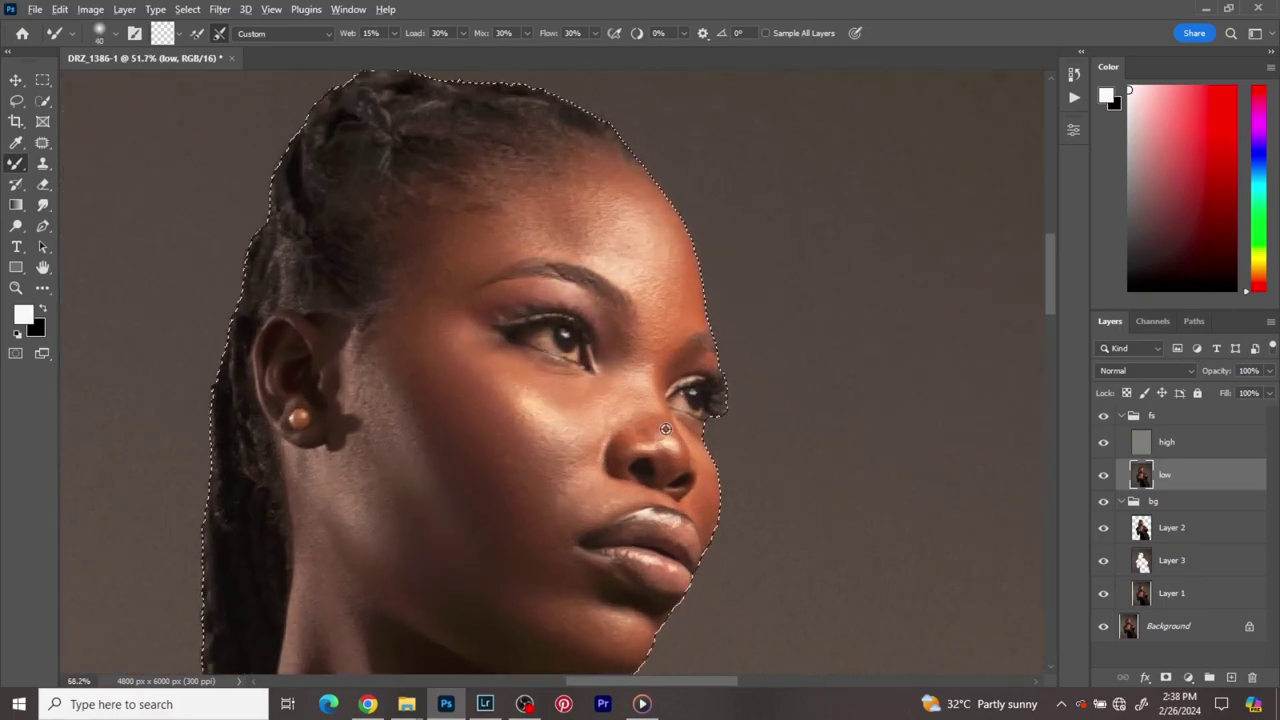
pyautogui.scroll(3, 665, 428)
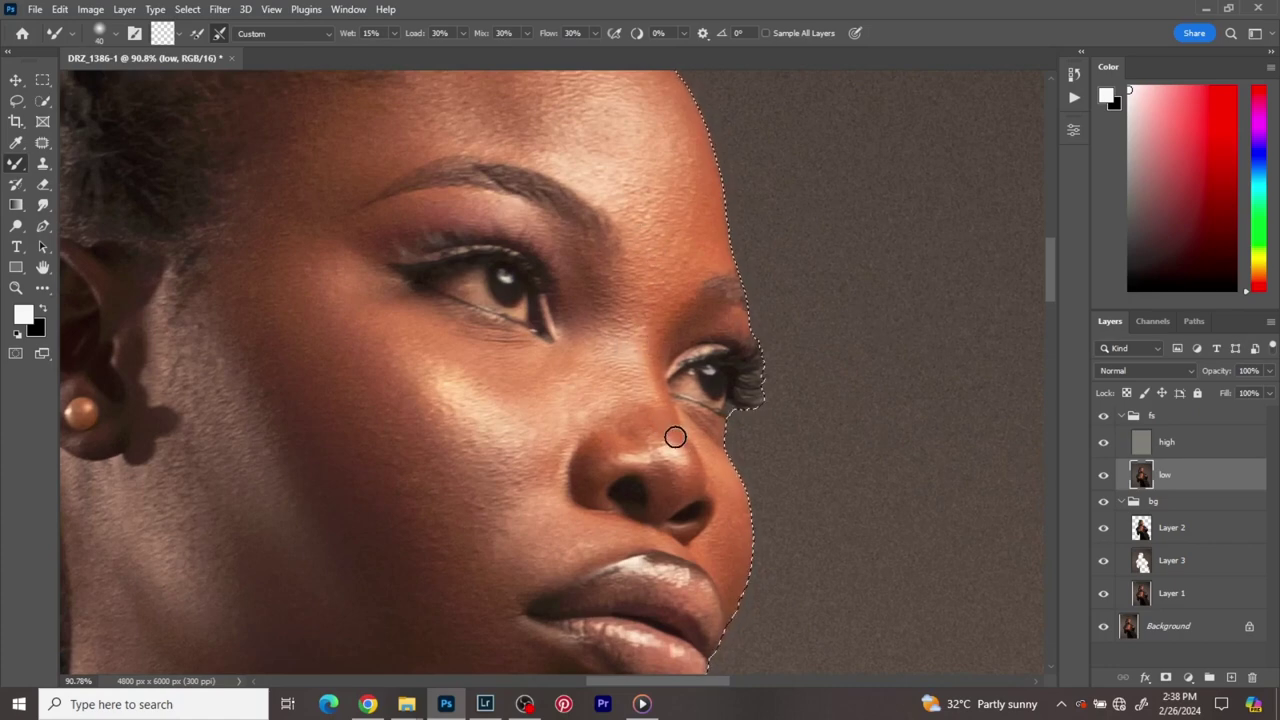
# - Blend the neck and chest tones, then toggle the high layer to compare
pyautogui.press(']')
pyautogui.press(']')
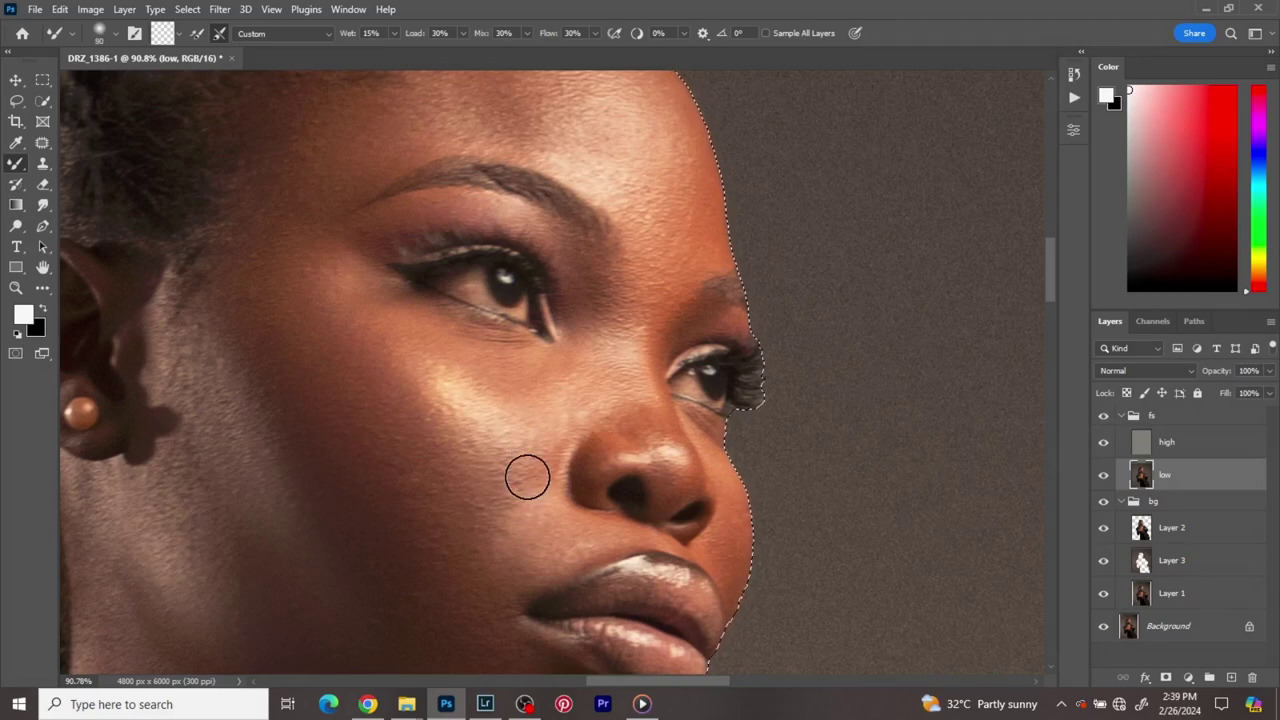
pyautogui.scroll(-5, 657, 449)
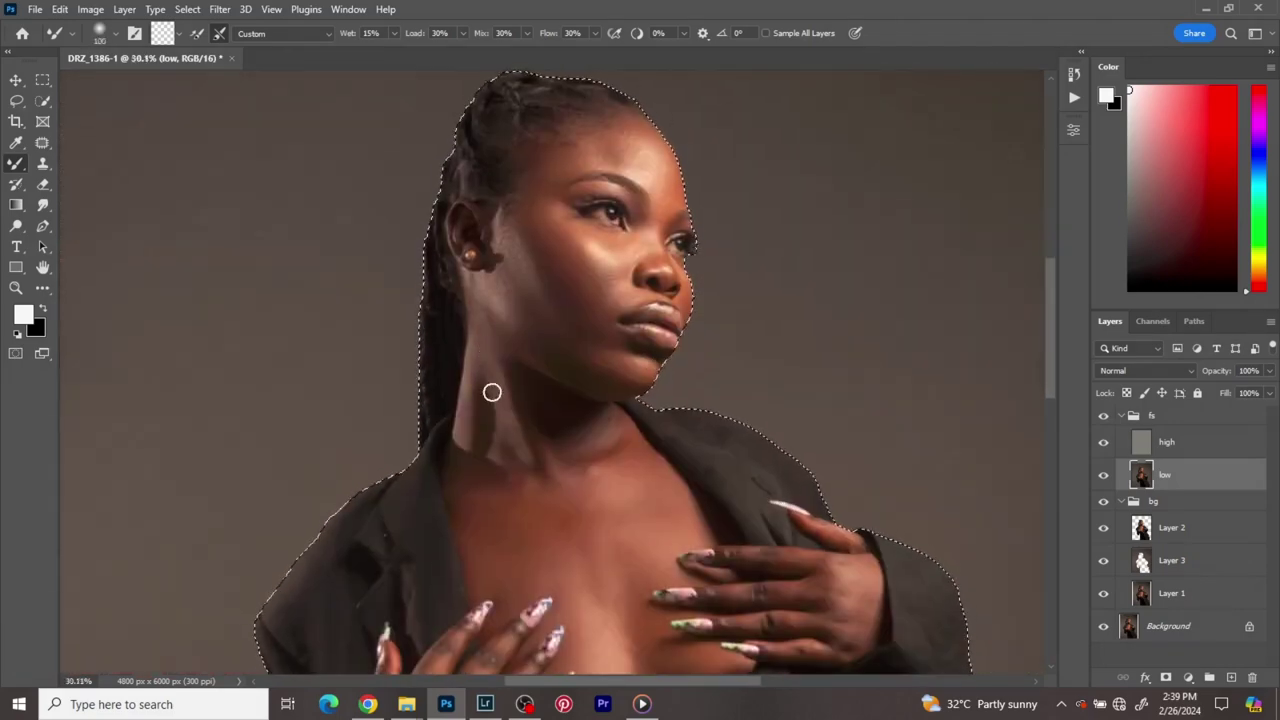
pyautogui.scroll(-2, 560, 420)
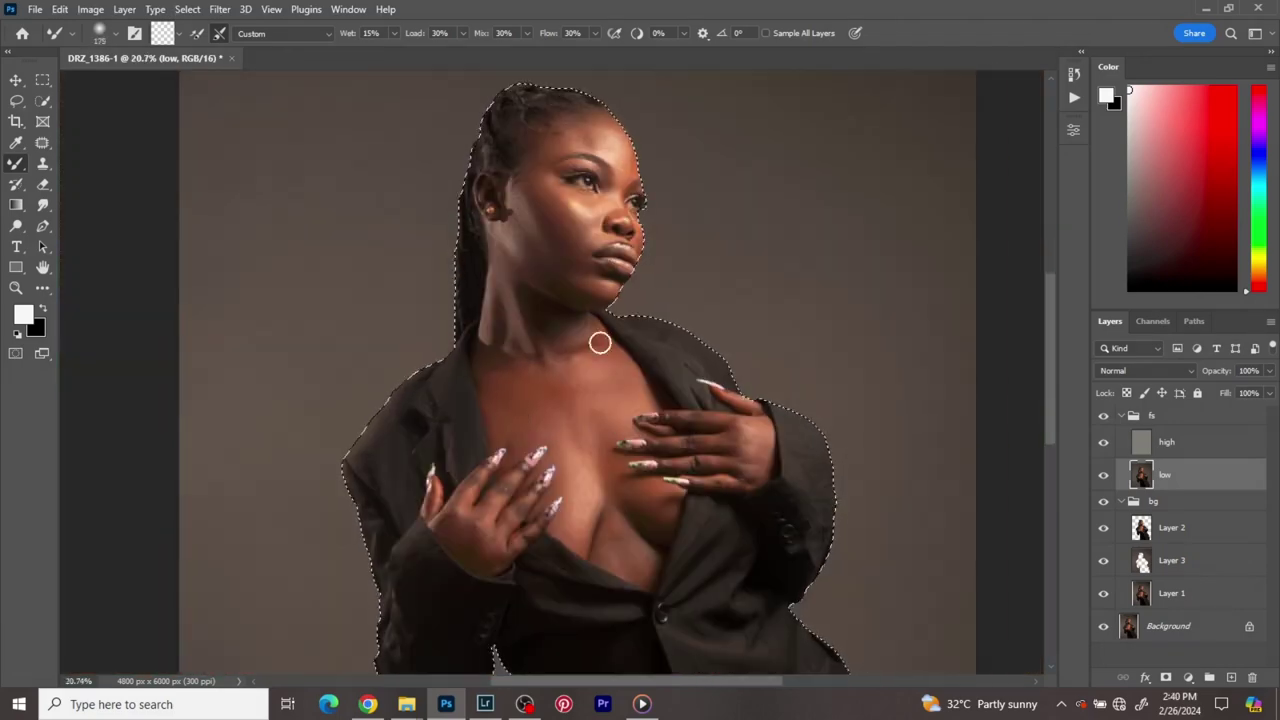
pyautogui.press('[')
pyautogui.press(']')
pyautogui.press(']')
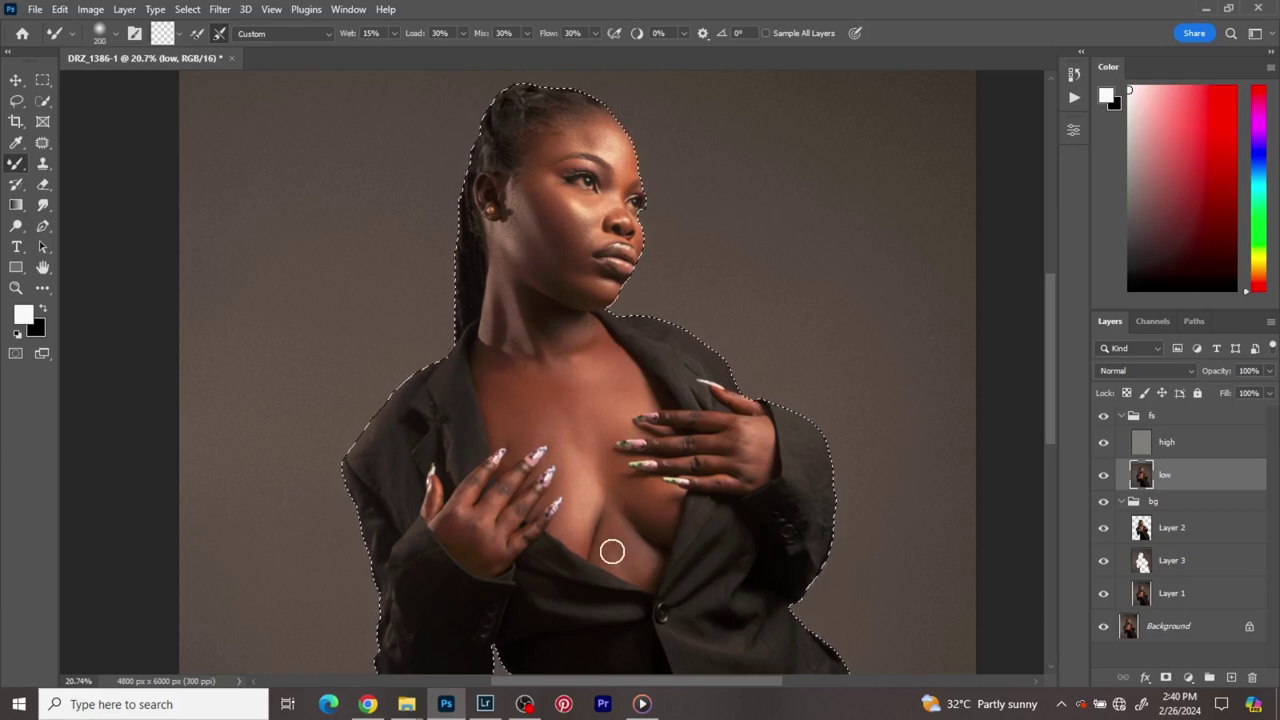
pyautogui.scroll(2, 545, 388)
pyautogui.press('[')
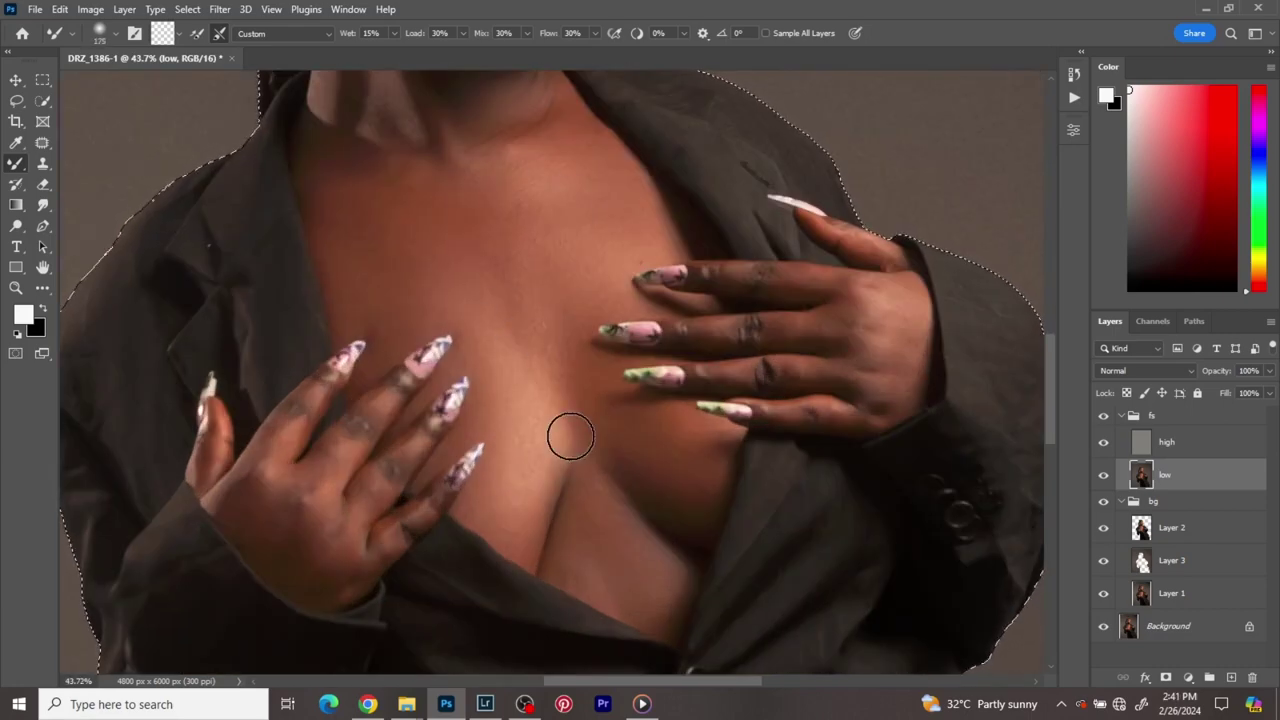
pyautogui.press('[')
pyautogui.press('[')
pyautogui.press('[')
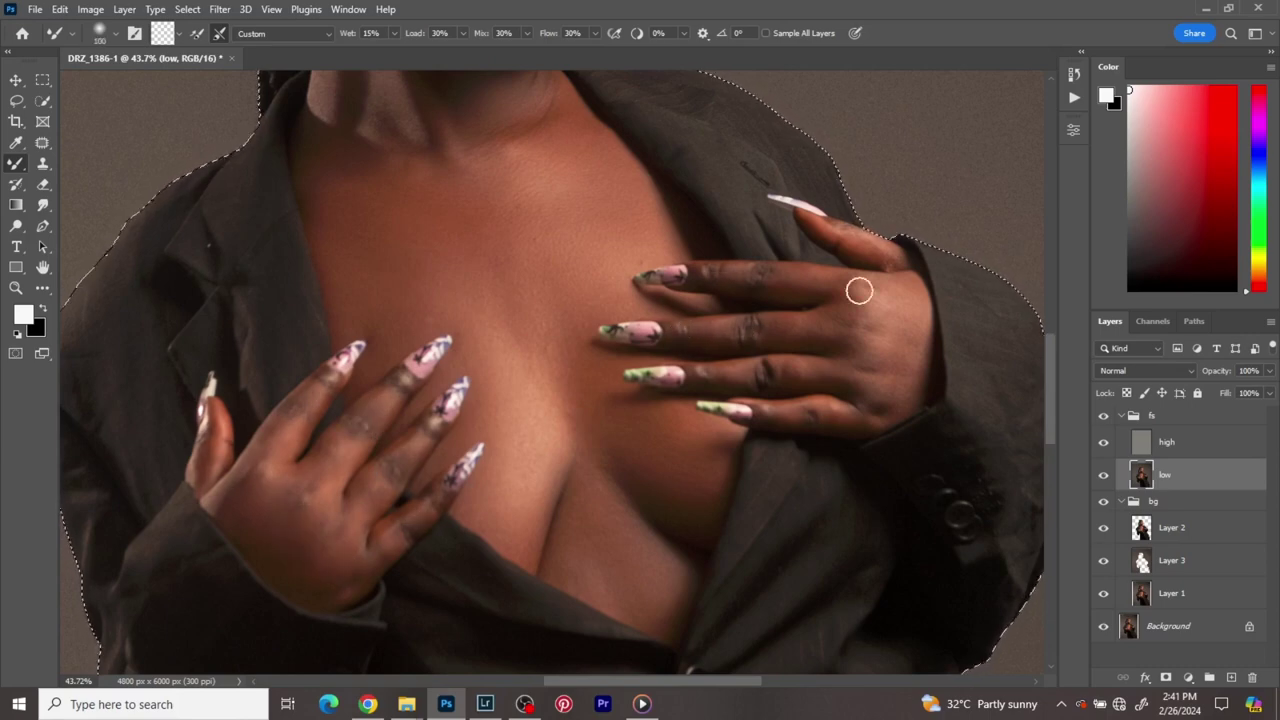
pyautogui.press(']')
pyautogui.scroll(-5, 834, 440)
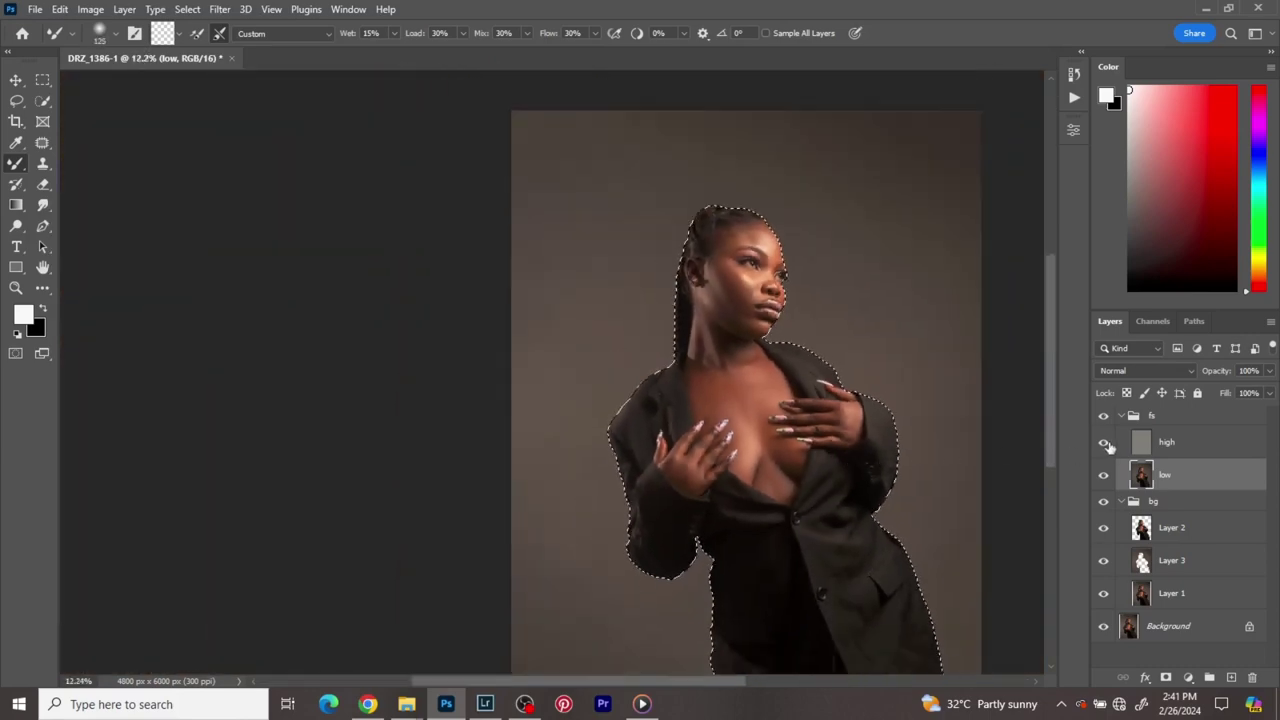
pyautogui.click(1104, 441)
pyautogui.click(1104, 441)
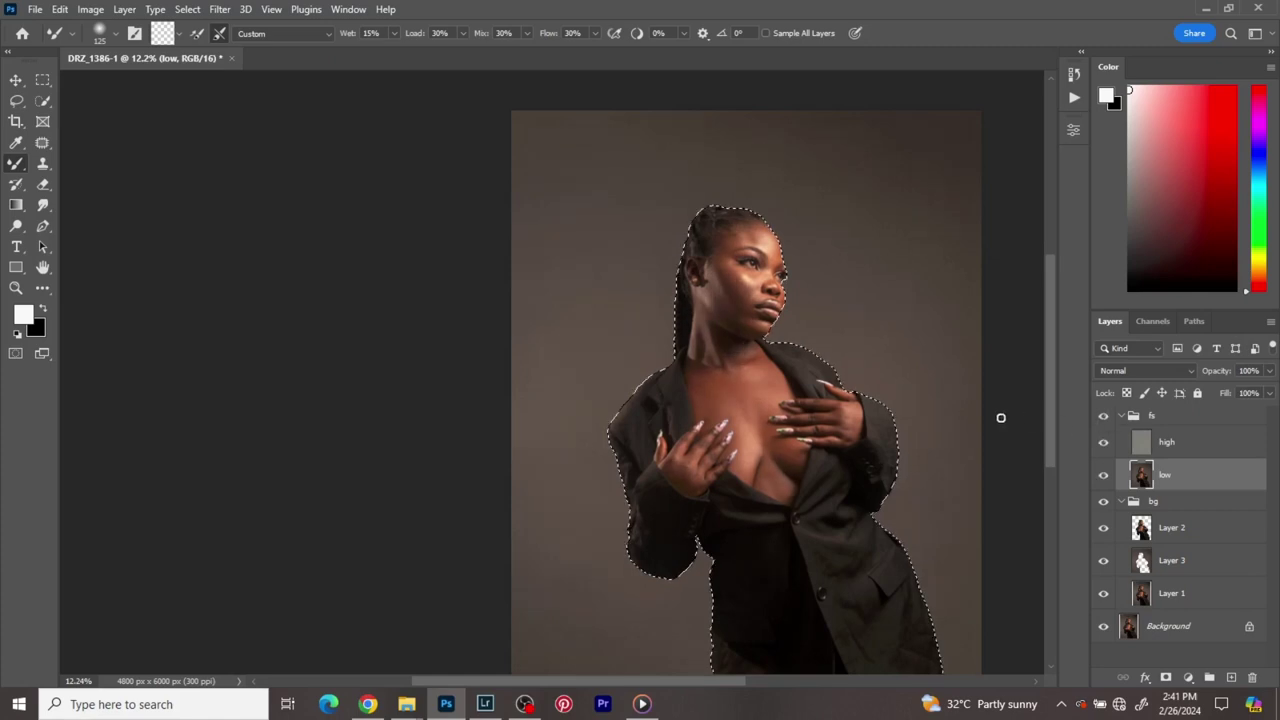
pyautogui.moveTo(1000, 417); pyautogui.dragTo(636, 395)
pyautogui.scroll(-2, 757, 409)
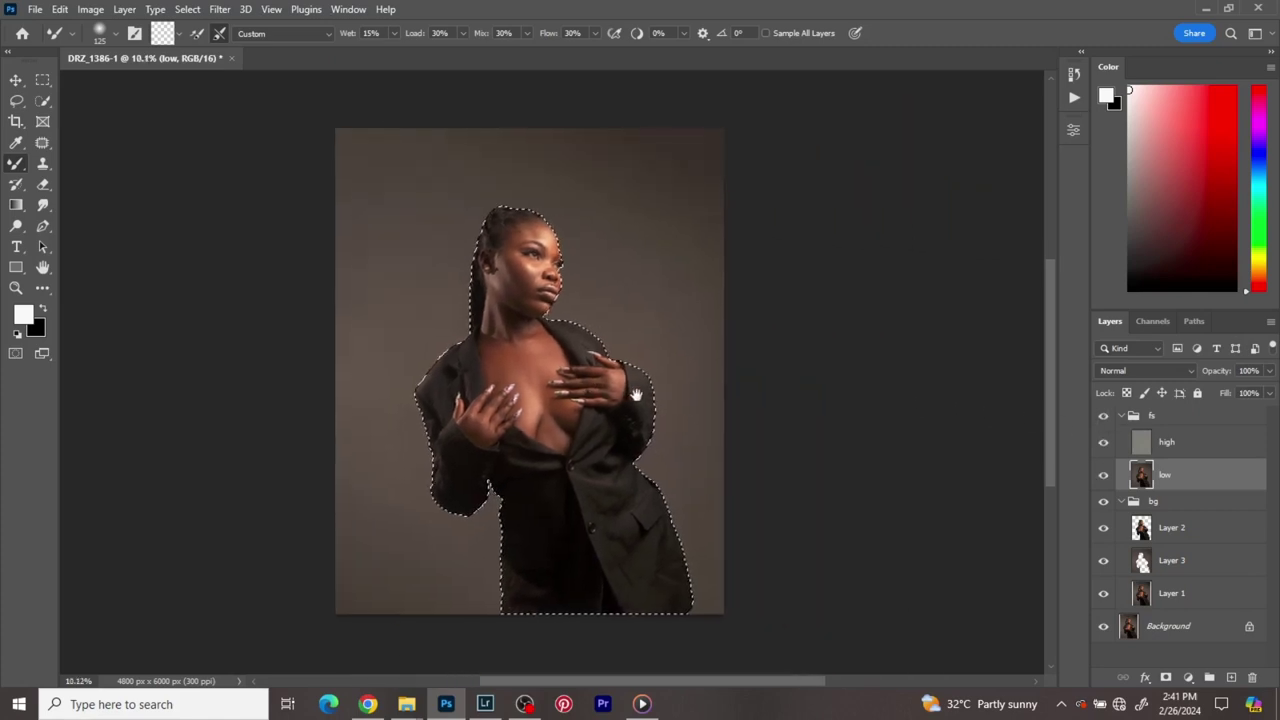
# - Switch to the Lasso, drop the figure selection and frame the jacket for outlining
pyautogui.press('l')
pyautogui.click(640, 232)
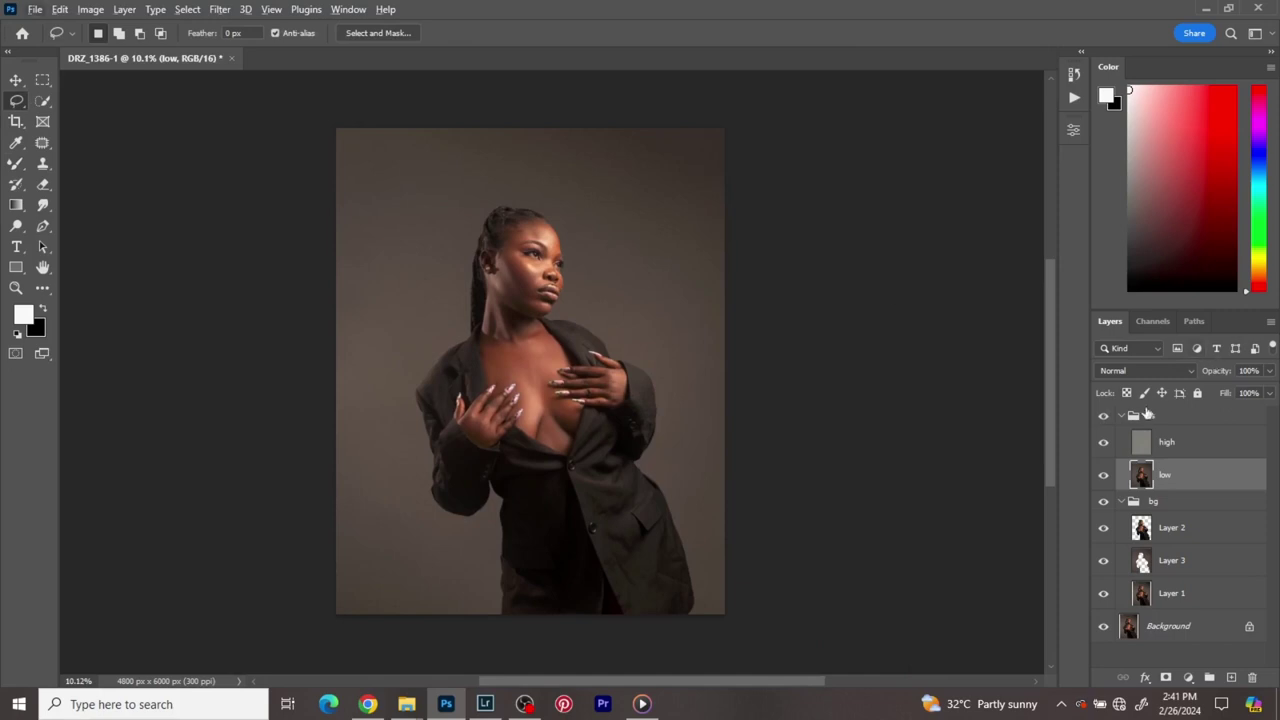
pyautogui.click(1106, 417)
pyautogui.click(1106, 417)
pyautogui.scroll(1, 640, 530)
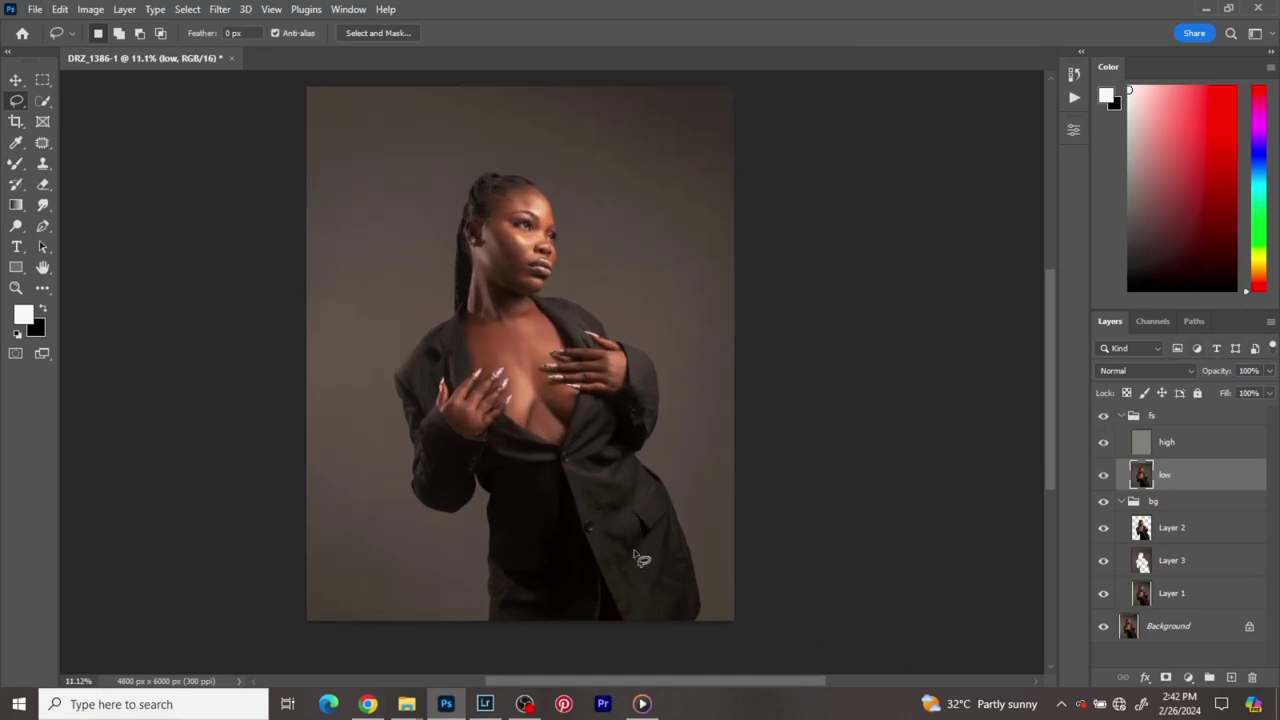
pyautogui.scroll(1, 632, 527)
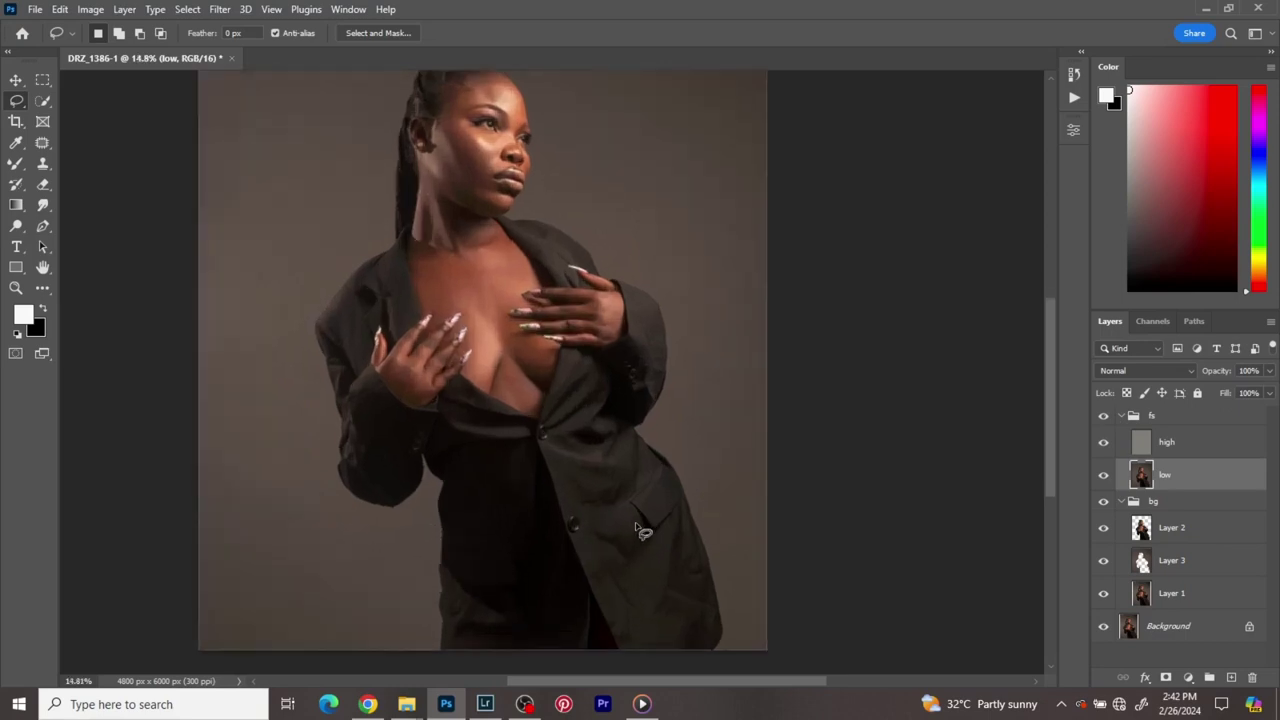
pyautogui.moveTo(636, 527); pyautogui.dragTo(591, 472)
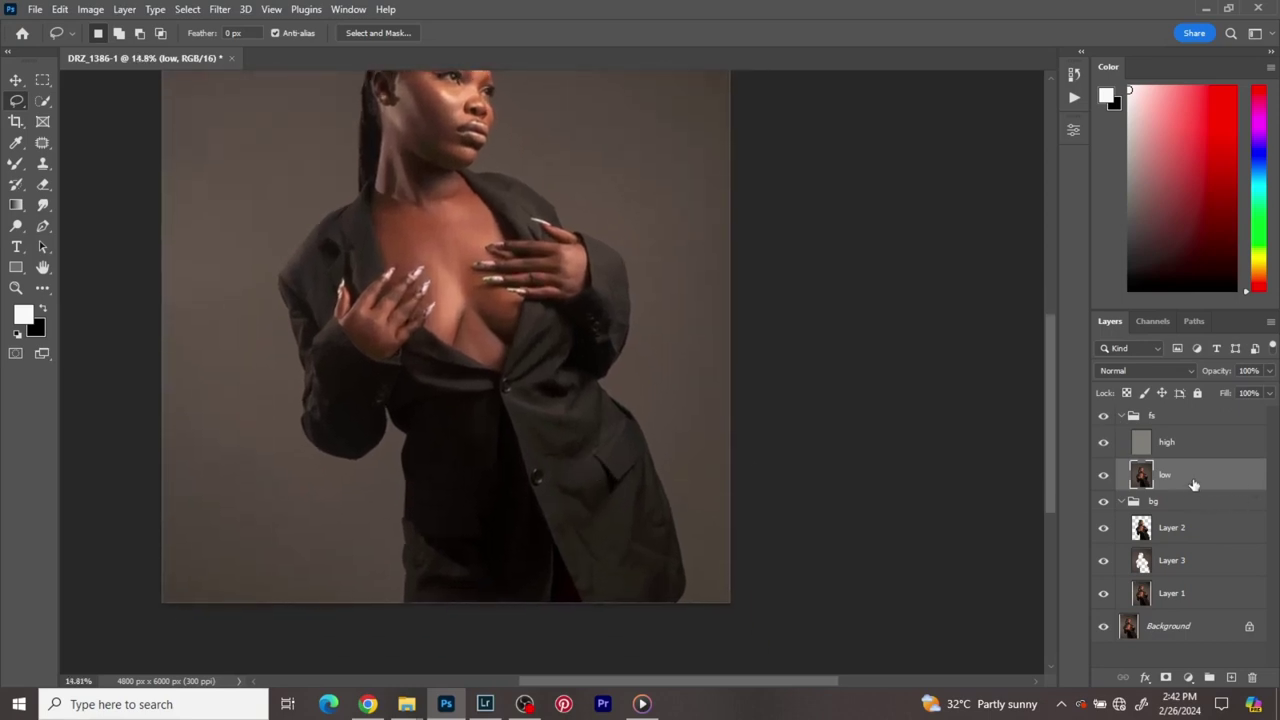
pyautogui.scroll(1, 495, 468)
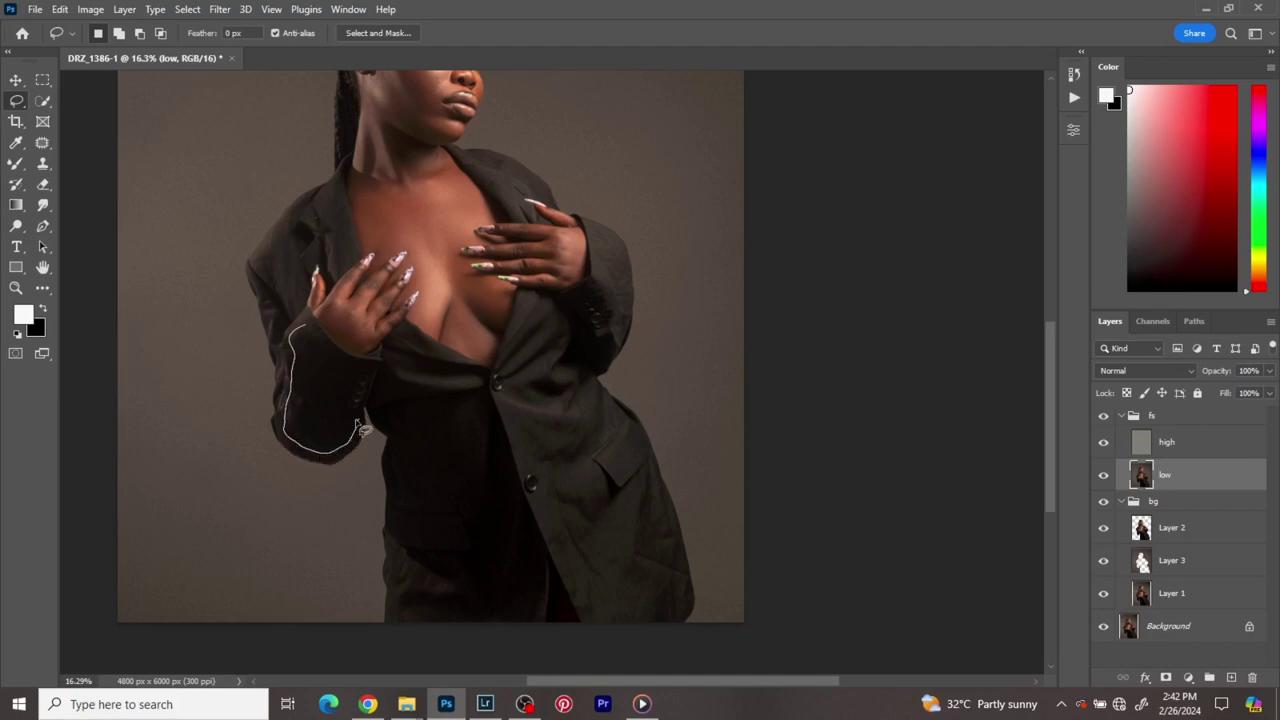
pyautogui.click(311, 333)
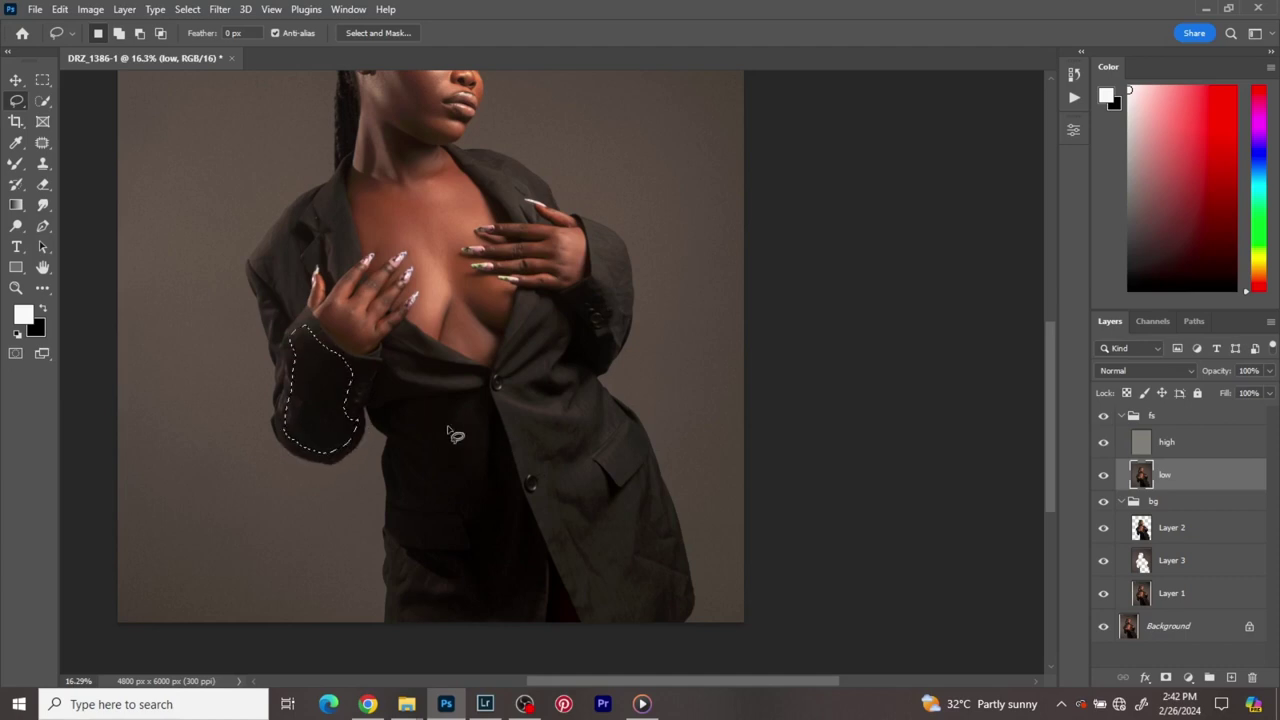
pyautogui.moveTo(400, 356); pyautogui.dragTo(480, 392)
pyautogui.hotkey('ctrl', 'z')
# - In Add to selection mode, lasso the jacket's shoulder, lapels, right sleeve and centre front
pyautogui.click(118, 33)
pyautogui.moveTo(287, 212)
pyautogui.mouseDown()
pyautogui.moveTo(306, 263)
pyautogui.moveTo(295, 313)
pyautogui.moveTo(262, 273)
pyautogui.moveTo(268, 237)
pyautogui.moveTo(290, 216)
pyautogui.mouseUp()
pyautogui.moveTo(500, 182)
pyautogui.mouseDown()
pyautogui.moveTo(512, 196)
pyautogui.moveTo(478, 155)
pyautogui.moveTo(545, 200)
pyautogui.mouseUp()
pyautogui.moveTo(588, 230)
pyautogui.mouseDown()
pyautogui.moveTo(617, 348)
pyautogui.moveTo(605, 362)
pyautogui.mouseUp()
pyautogui.moveTo(490, 385)
pyautogui.mouseDown()
pyautogui.moveTo(400, 500)
pyautogui.moveTo(540, 610)
pyautogui.mouseUp()
pyautogui.moveTo(545, 300)
pyautogui.mouseDown()
pyautogui.moveTo(512, 408)
pyautogui.moveTo(640, 480)
pyautogui.moveTo(585, 620)
pyautogui.moveTo(540, 460)
pyautogui.mouseUp()
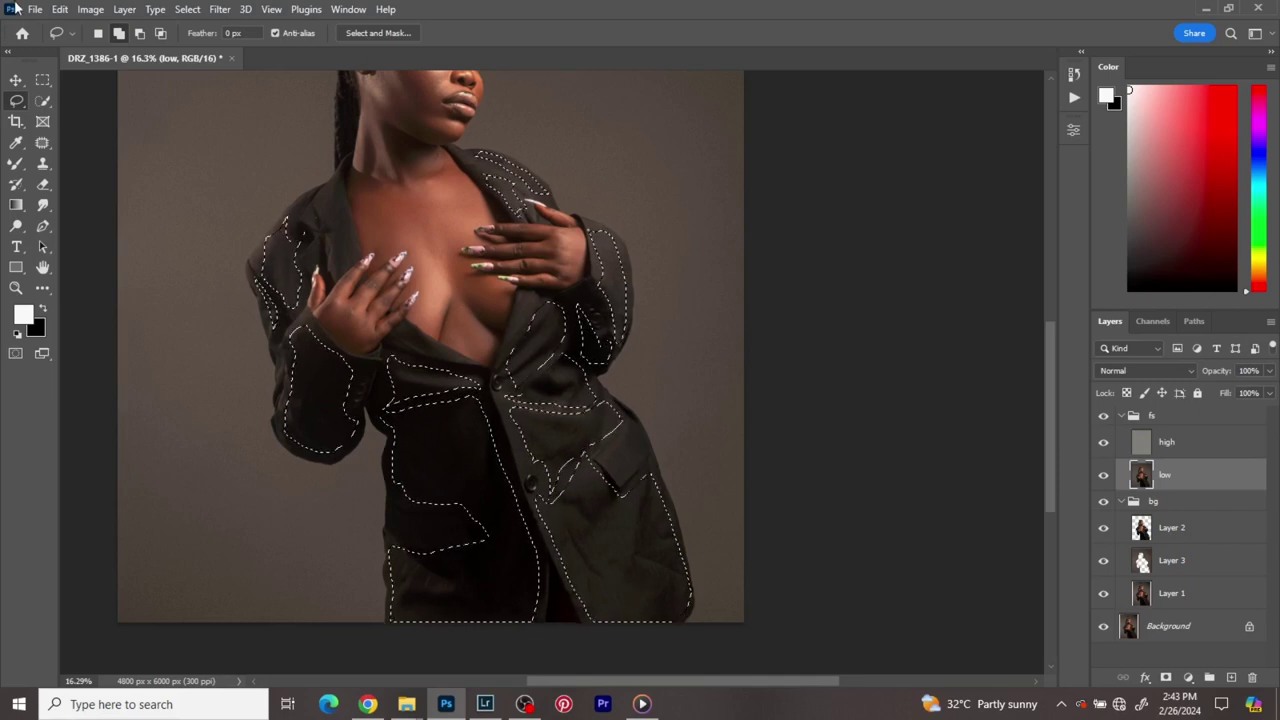
pyautogui.scroll(-4, 462, 171)
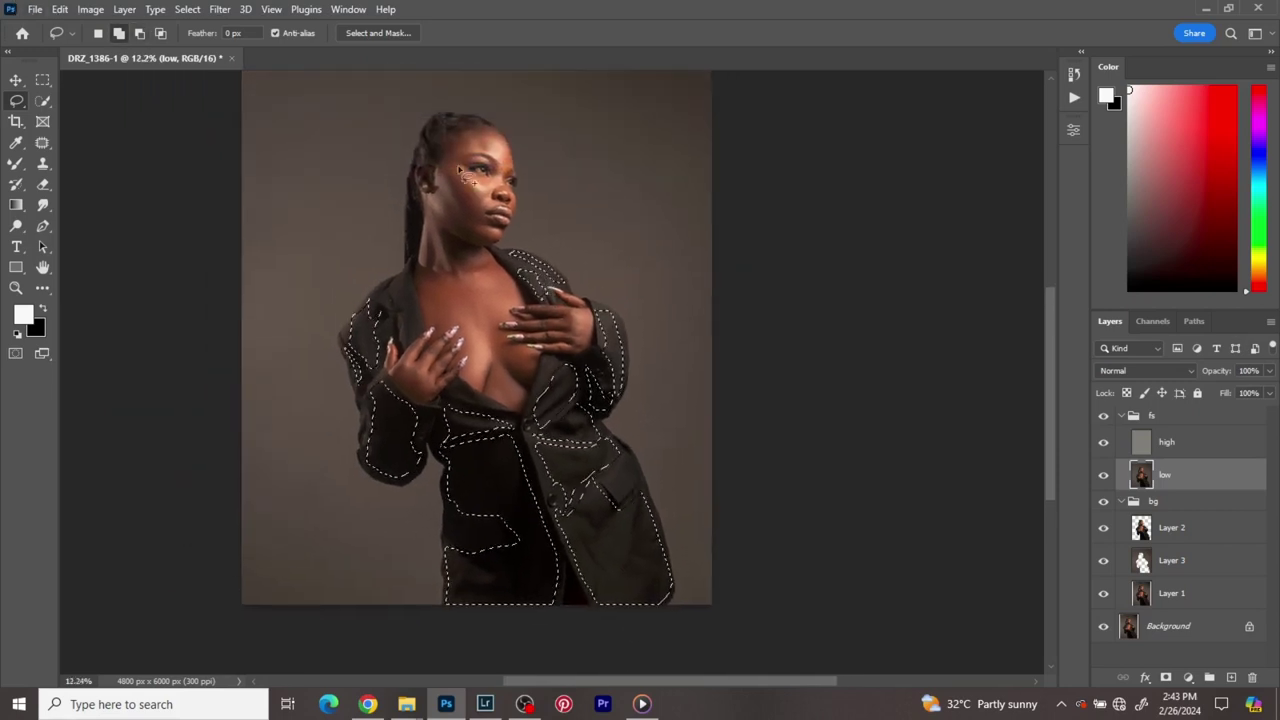
# - Run Filter > Noise > Median with a 22-pixel radius on the jacket selection
pyautogui.click(219, 9)
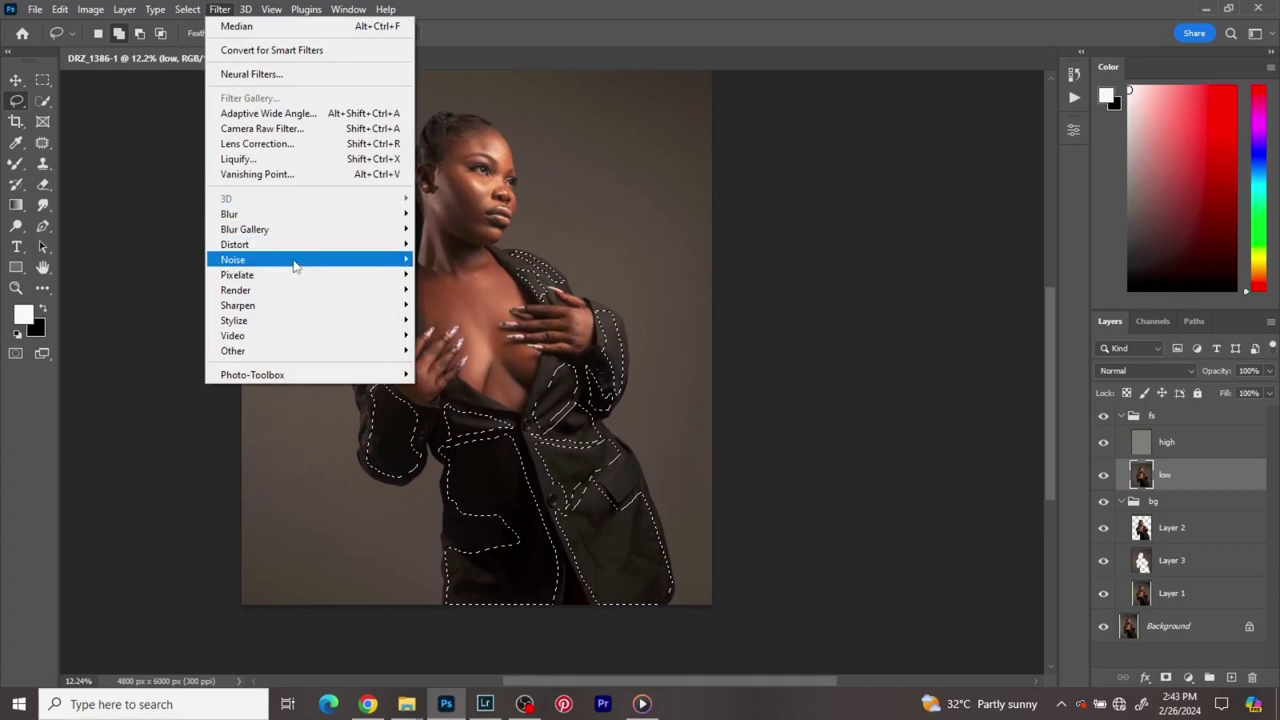
pyautogui.moveTo(295, 262)
pyautogui.click(452, 307)
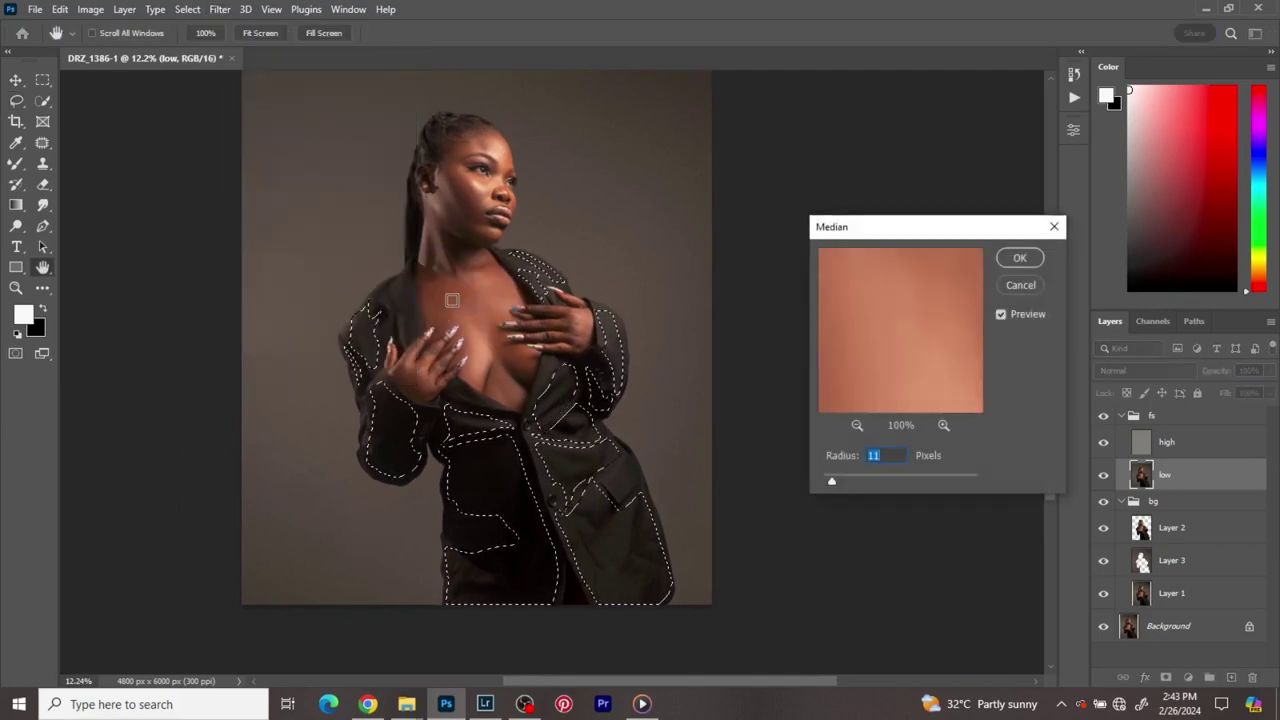
pyautogui.write('2')
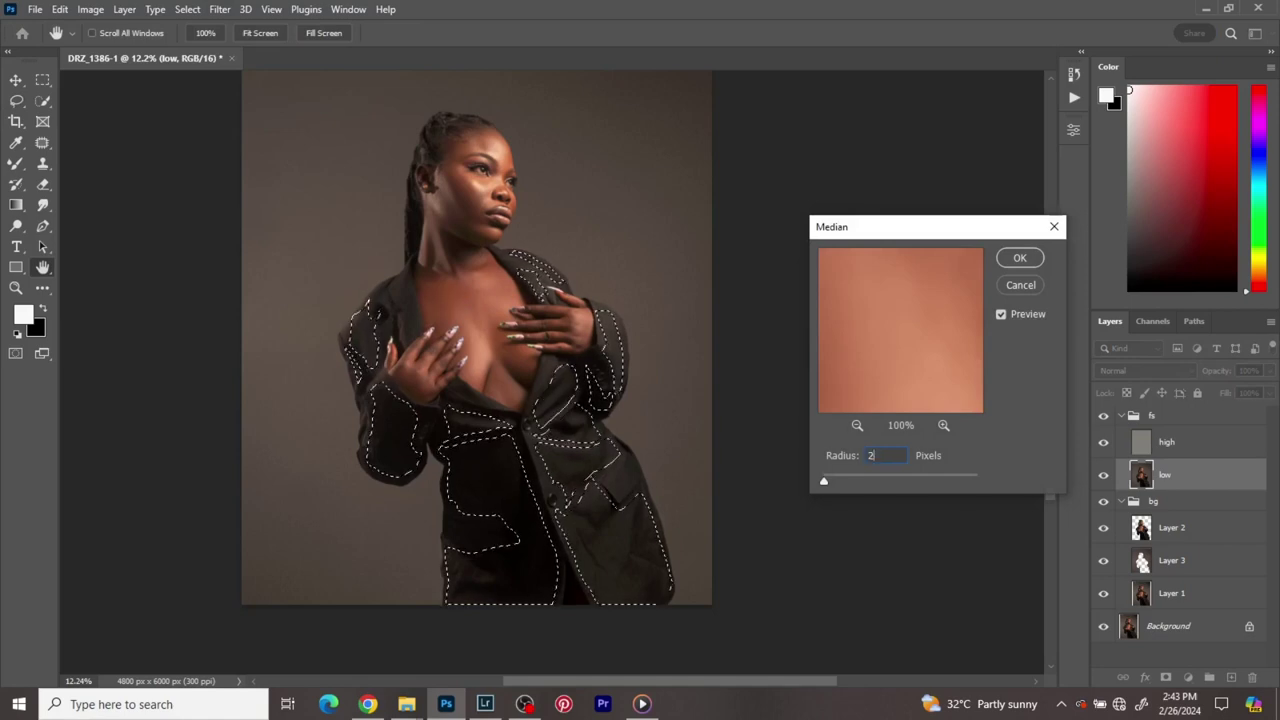
pyautogui.write('2')
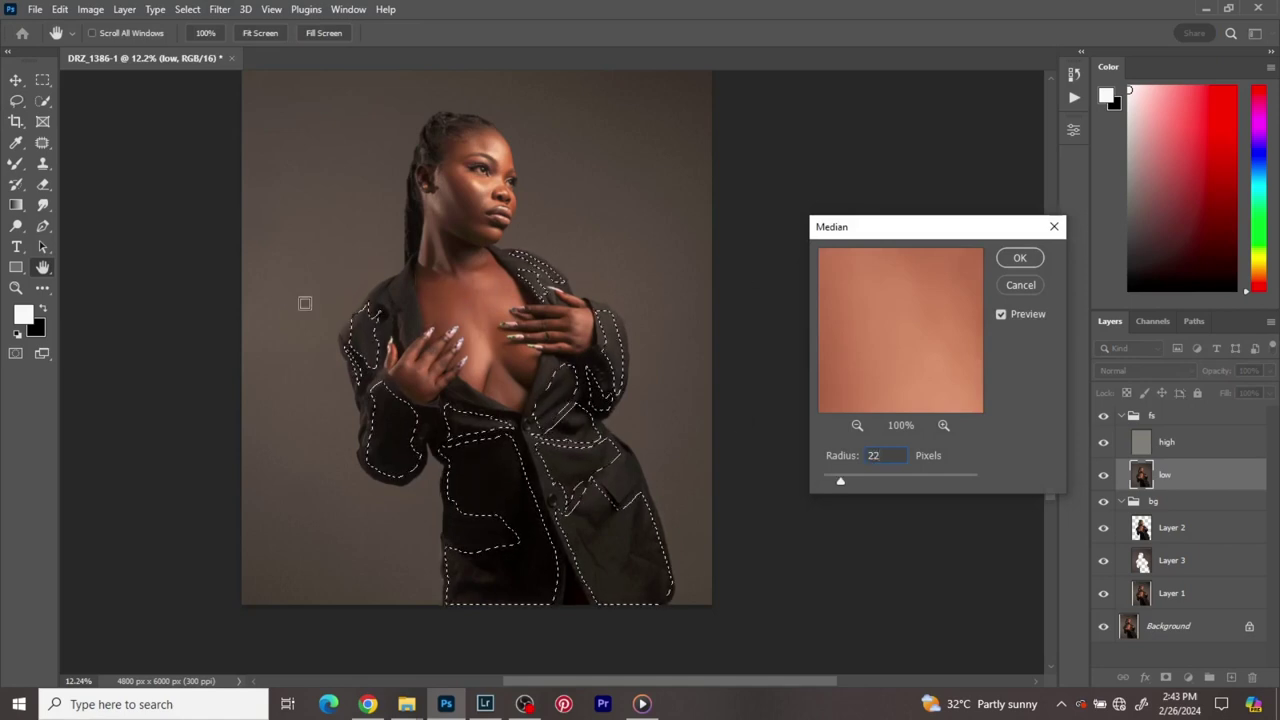
pyautogui.click(1020, 258)
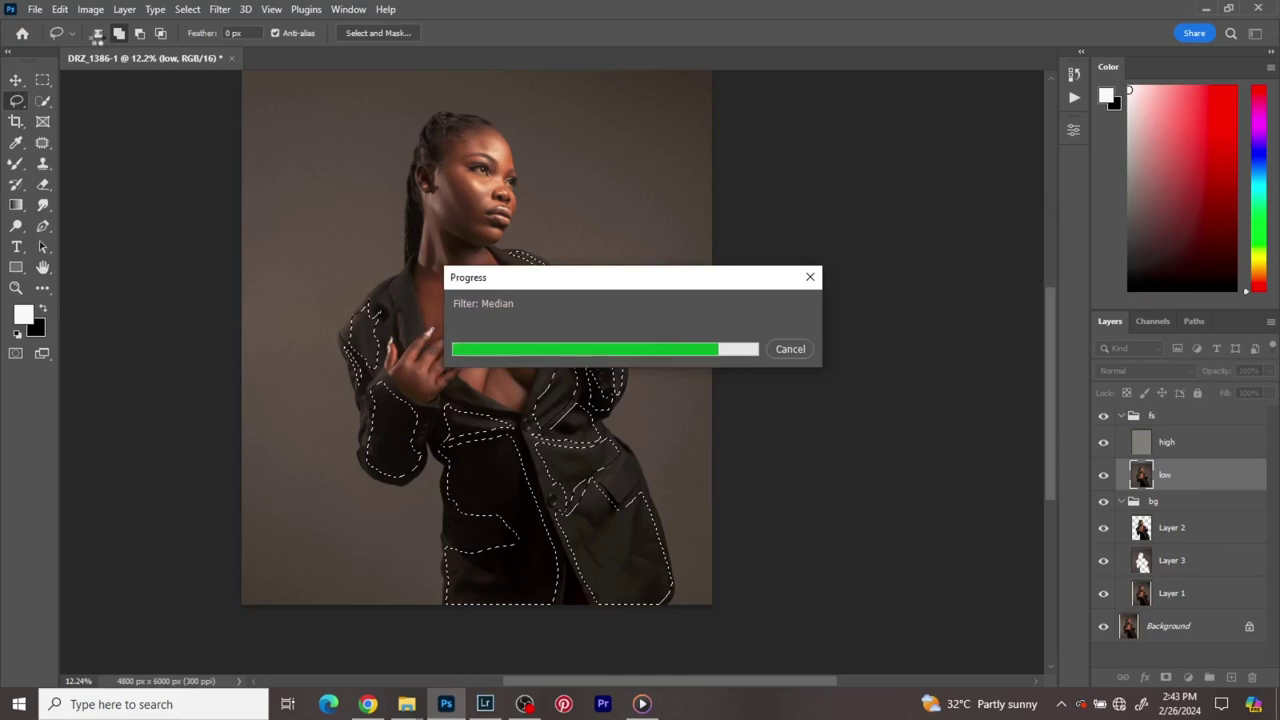
# - Deselect the jacket and compare the smoothing by undoing, redoing and toggling the fs group
pyautogui.hotkey('ctrl', 'd')
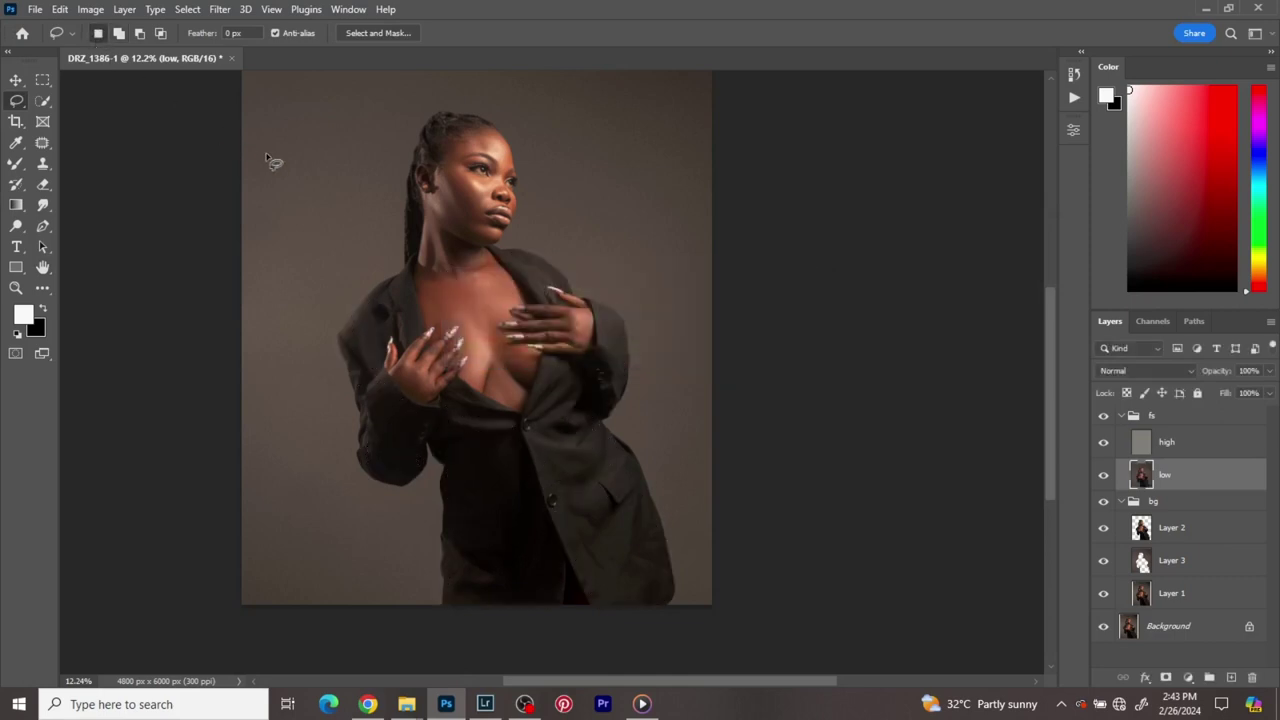
pyautogui.press('c')
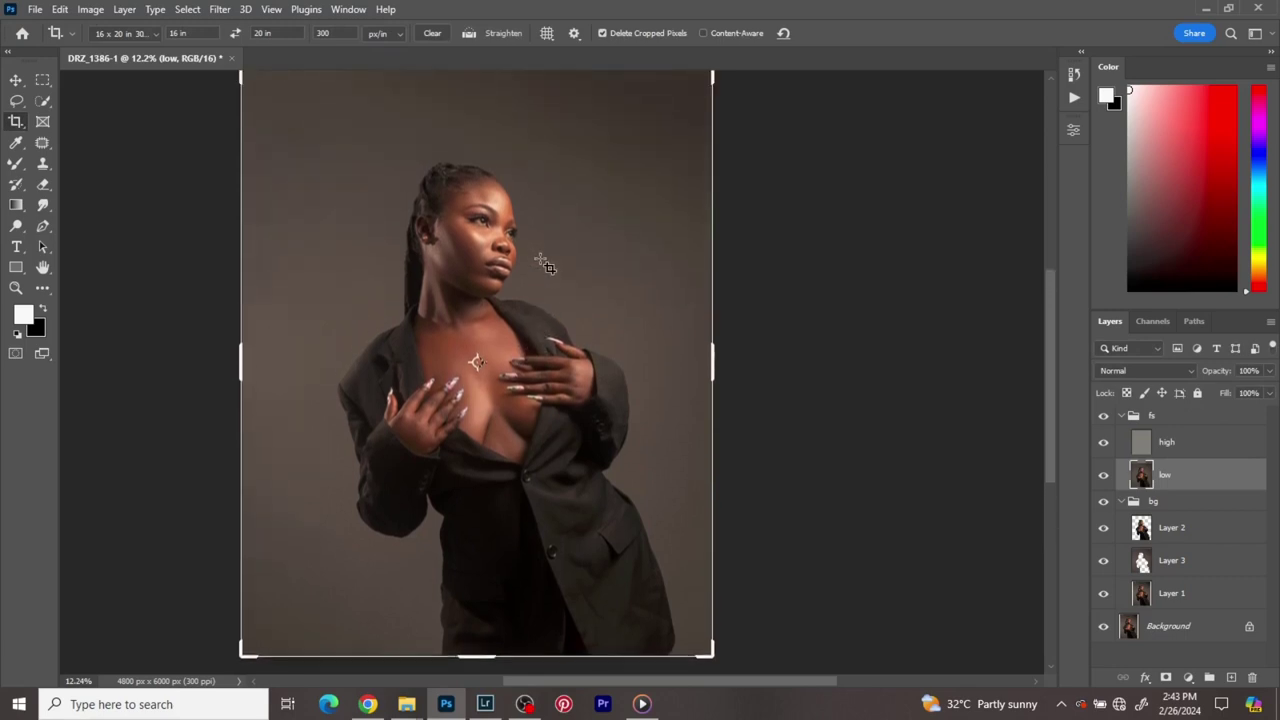
pyautogui.press('v')
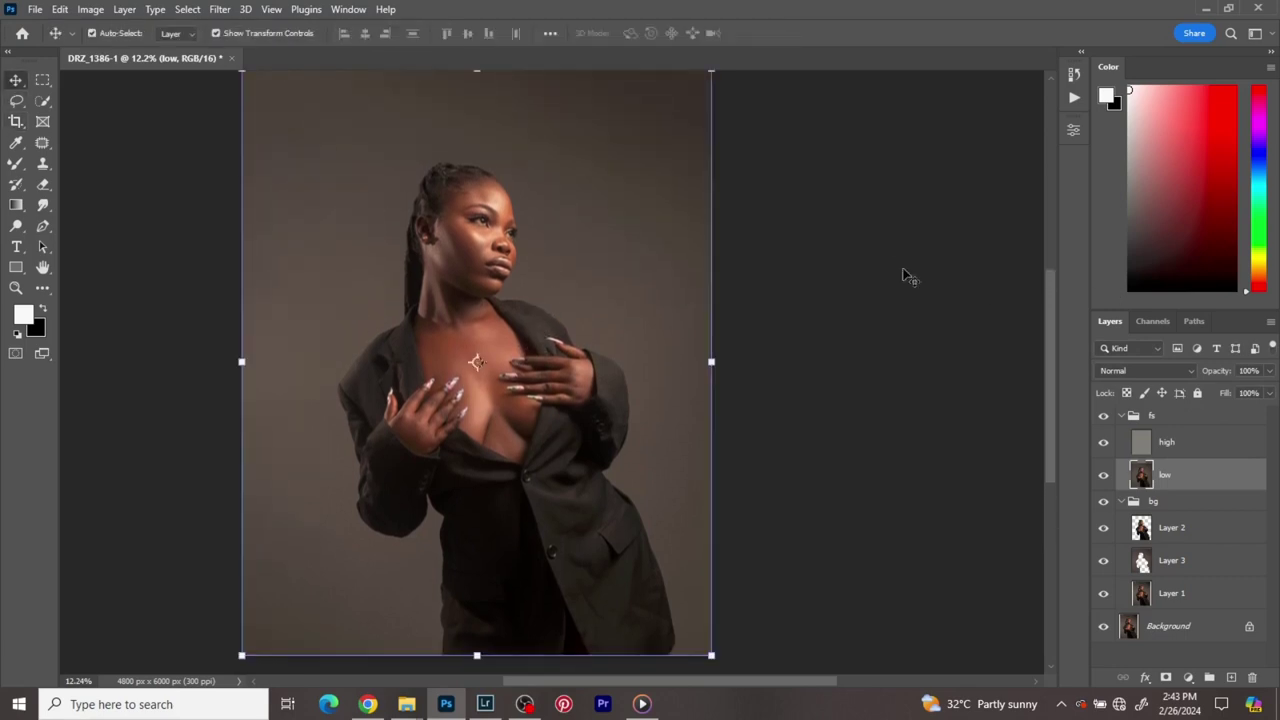
pyautogui.hotkey('ctrl', 'z')
pyautogui.hotkey('ctrl', 'shift', 'z')
pyautogui.scroll(-2, 943, 282)
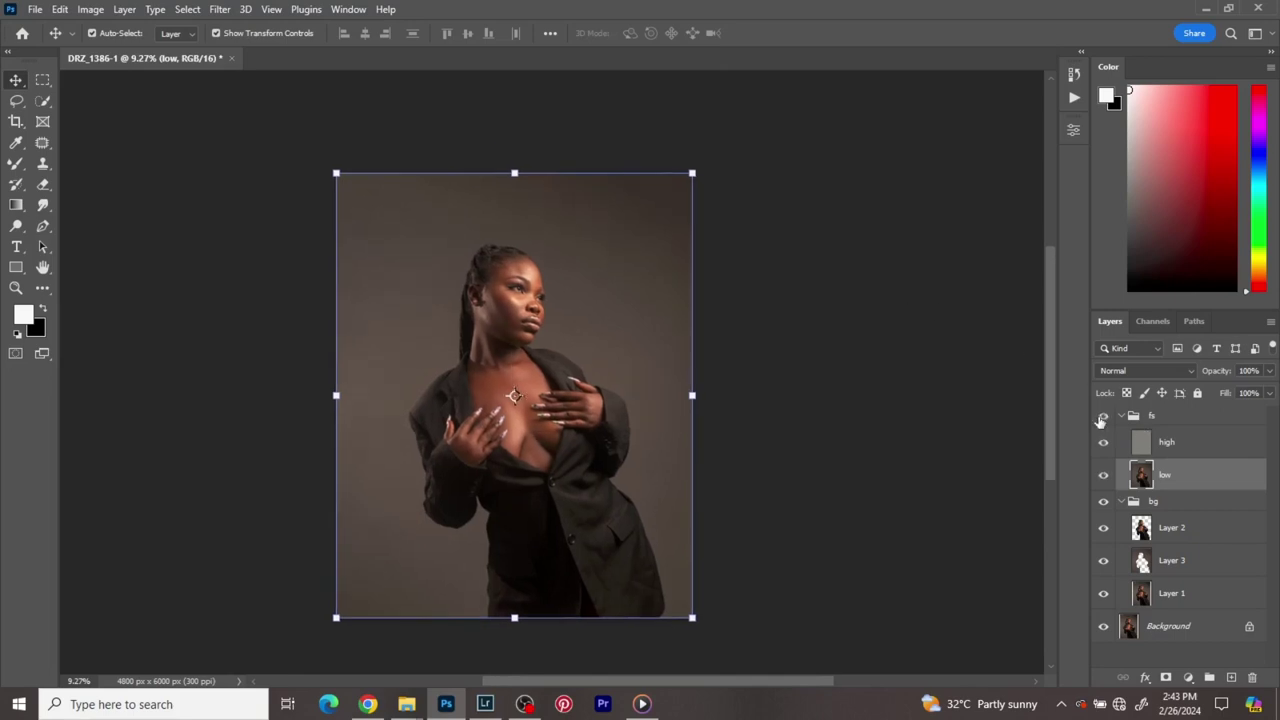
pyautogui.scroll(3, 646, 590)
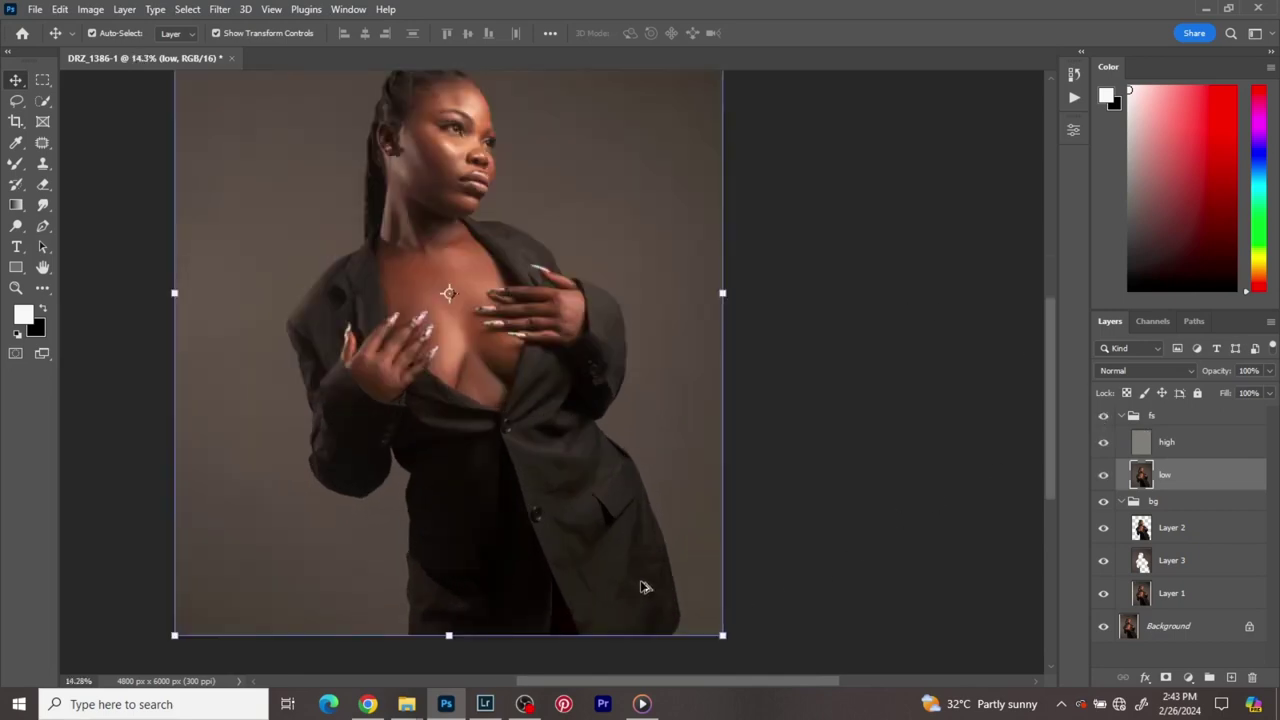
pyautogui.click(1103, 417)
pyautogui.click(1102, 417)
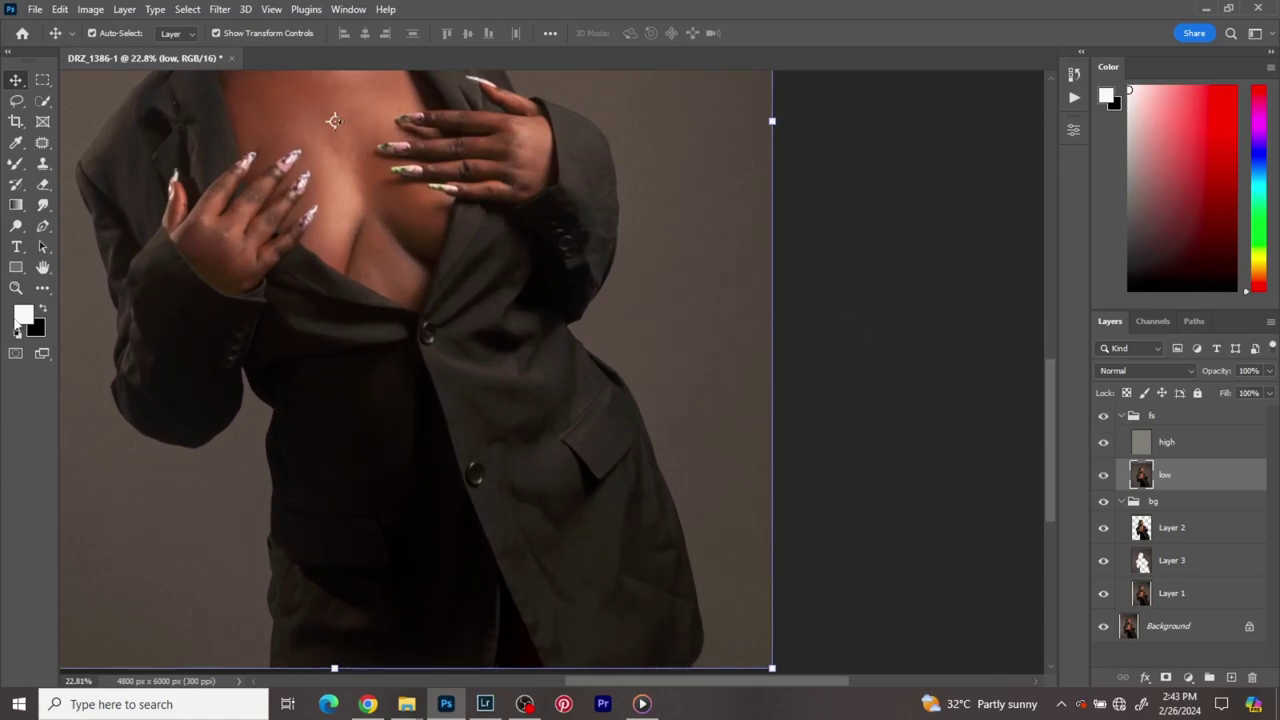
pyautogui.scroll(-5, 420, 350)
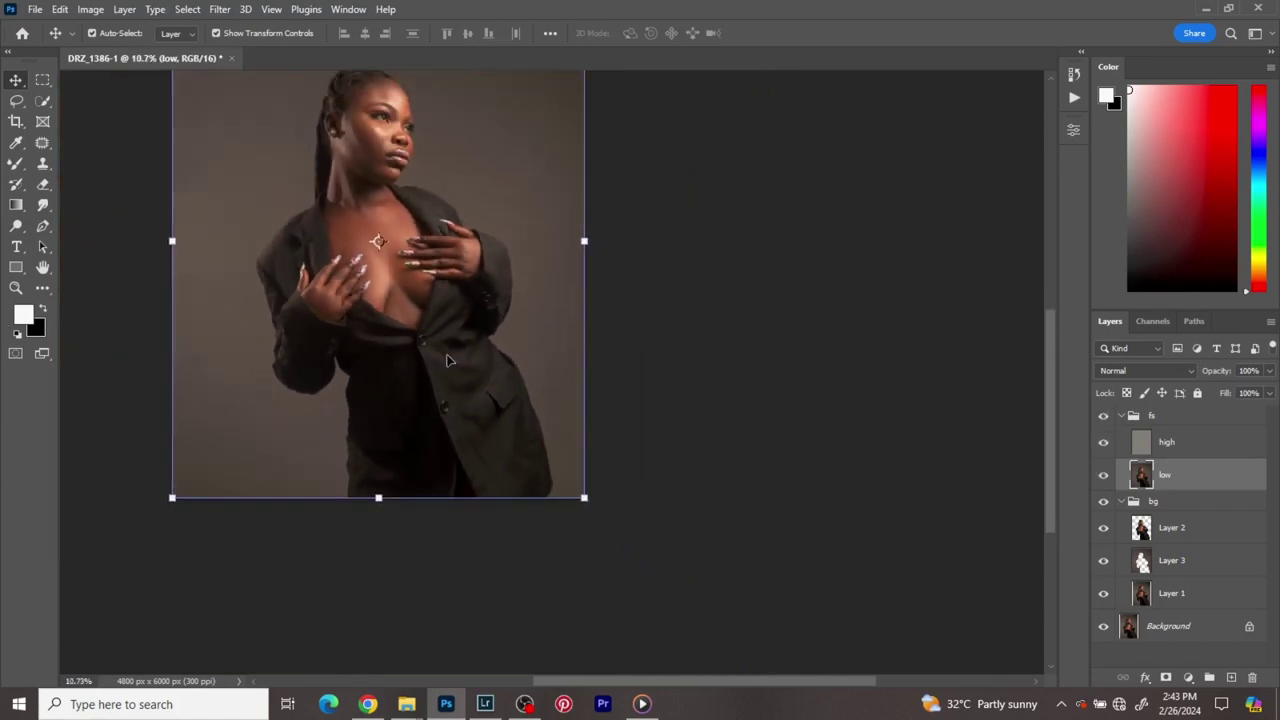
# - Step through the History panel between the lasso and deselect states to compare
pyautogui.click(1074, 75)
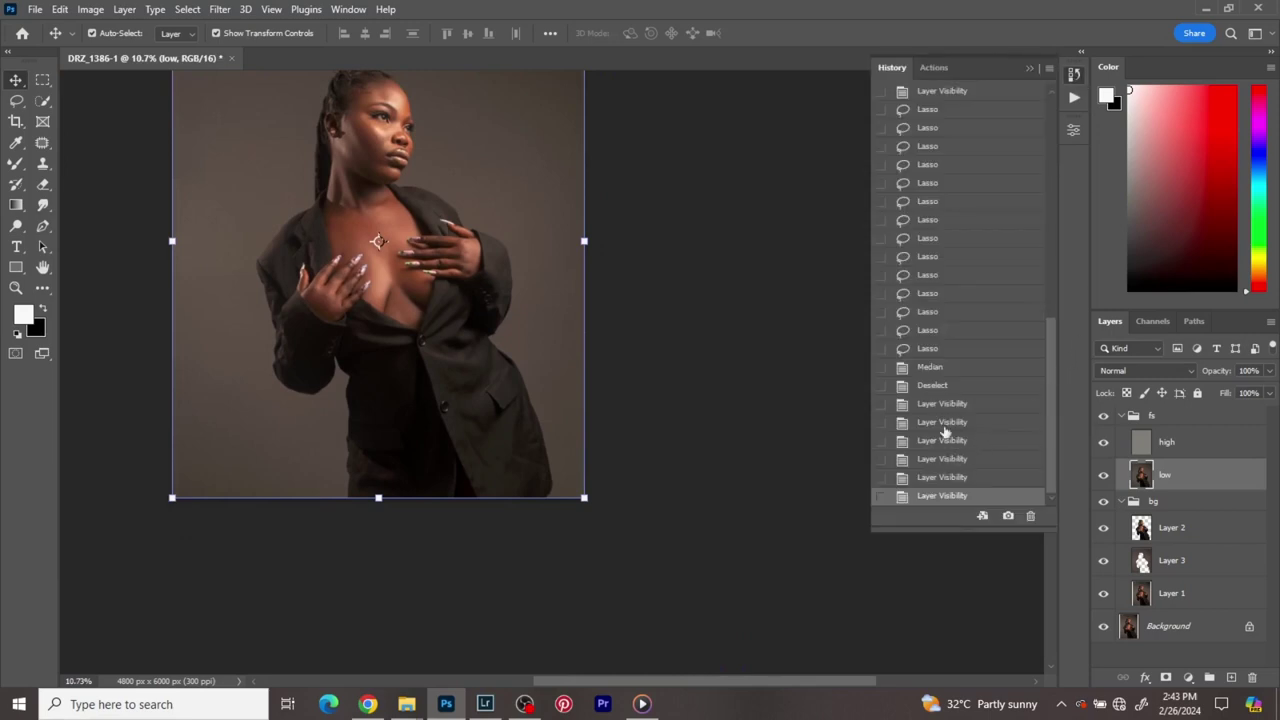
pyautogui.click(940, 368)
pyautogui.click(934, 350)
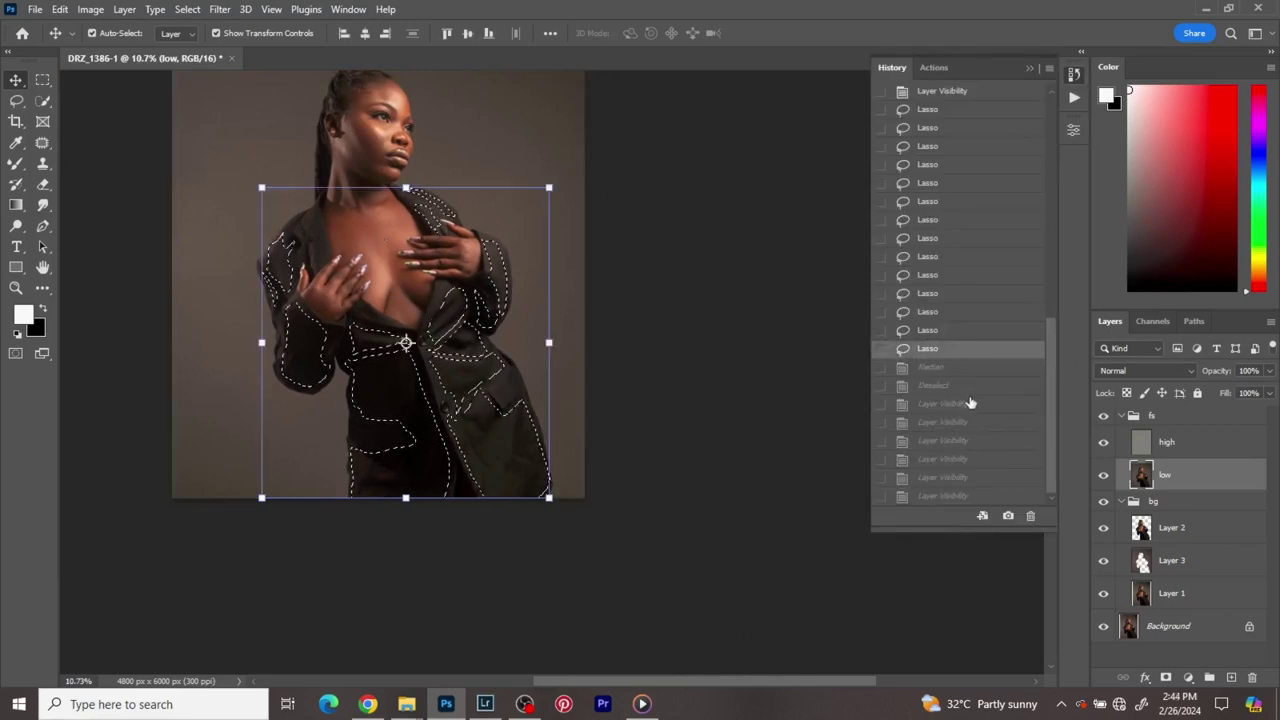
pyautogui.click(942, 386)
pyautogui.scroll(-1, 344, 298)
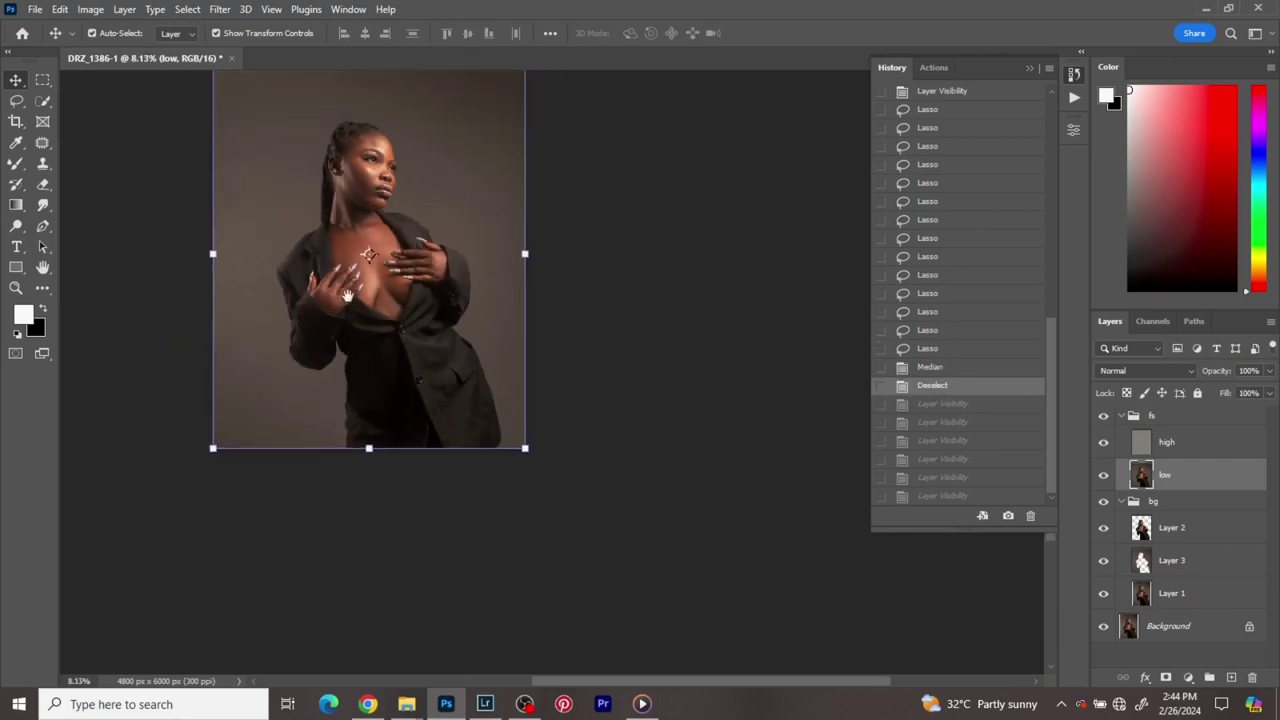
pyautogui.moveTo(344, 298); pyautogui.dragTo(485, 430)
pyautogui.scroll(3, 490, 430)
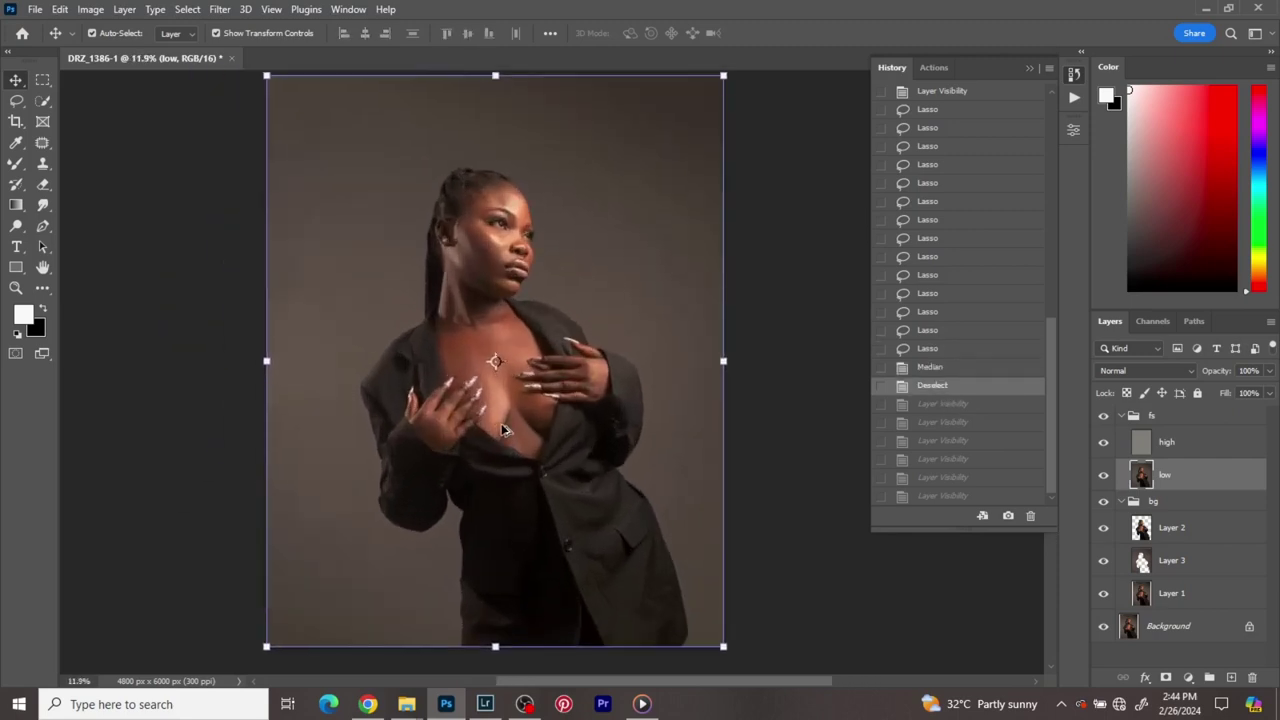
pyautogui.click(1078, 76)
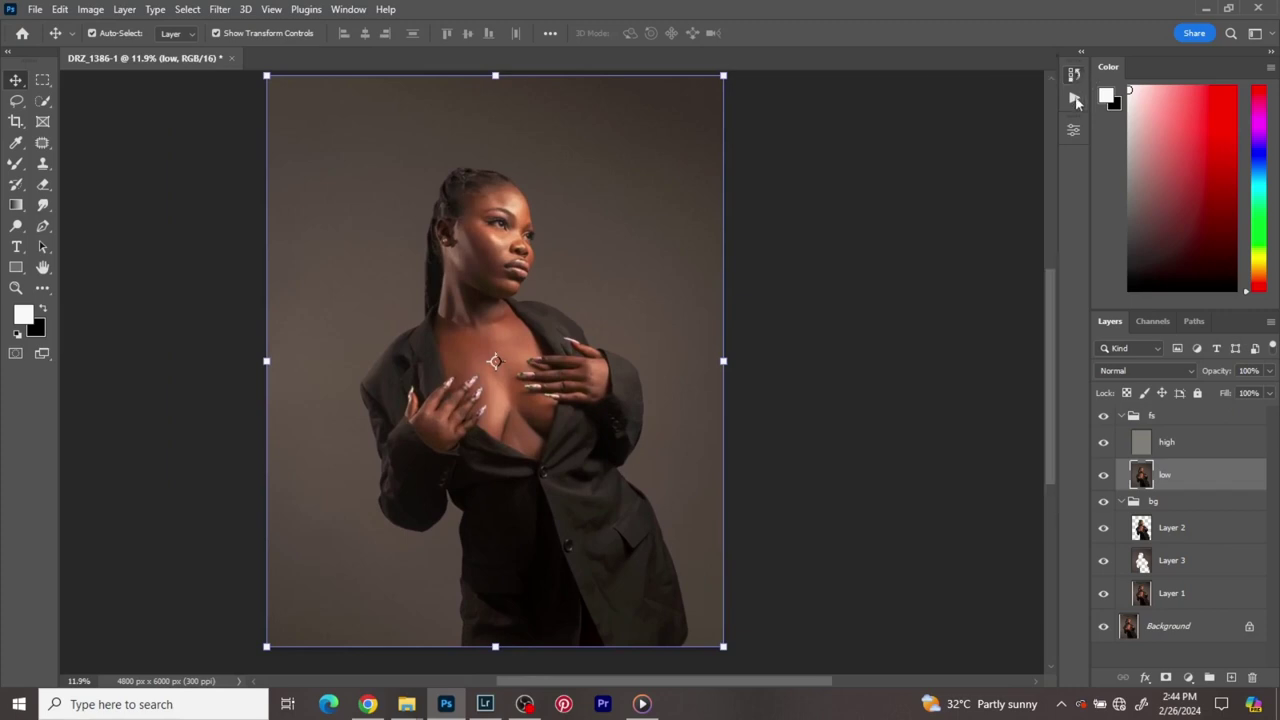
# - Collapse the fs and bg layer groups, checking the fs group's visibility
pyautogui.click(1121, 416)
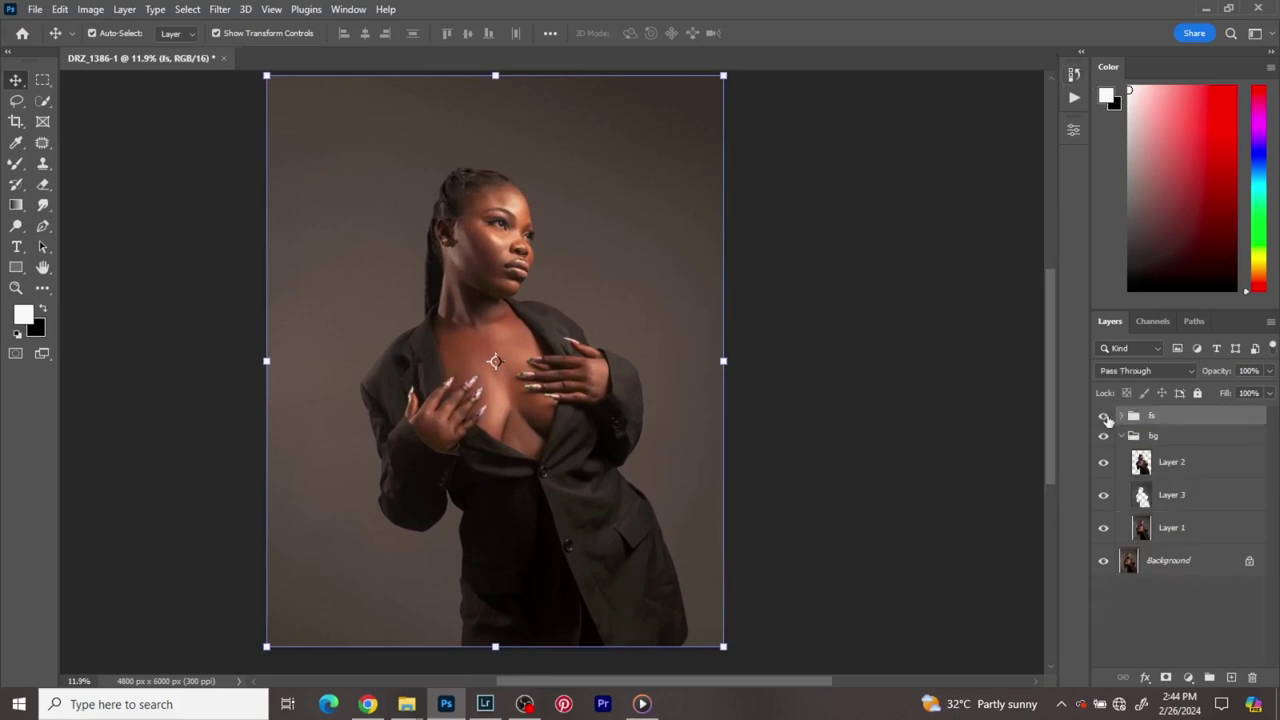
pyautogui.click(1104, 416)
pyautogui.click(1104, 416)
pyautogui.click(1121, 437)
pyautogui.click(1104, 417)
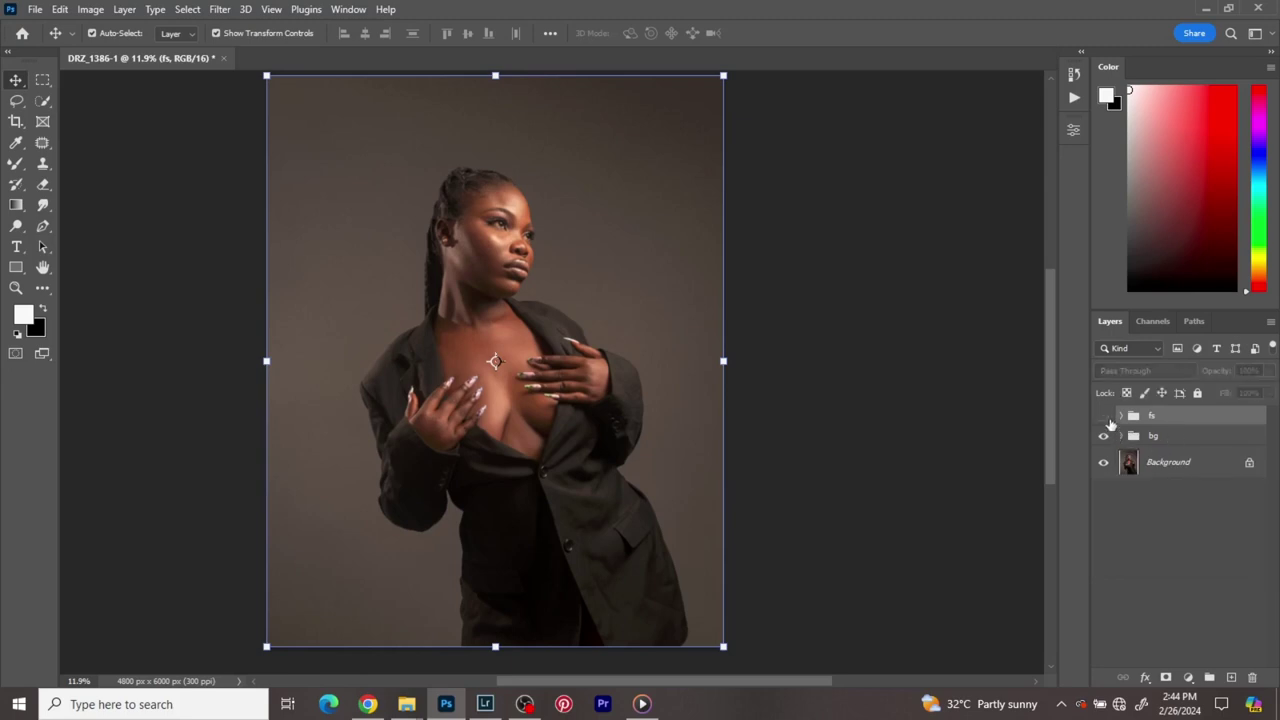
pyautogui.click(1104, 417)
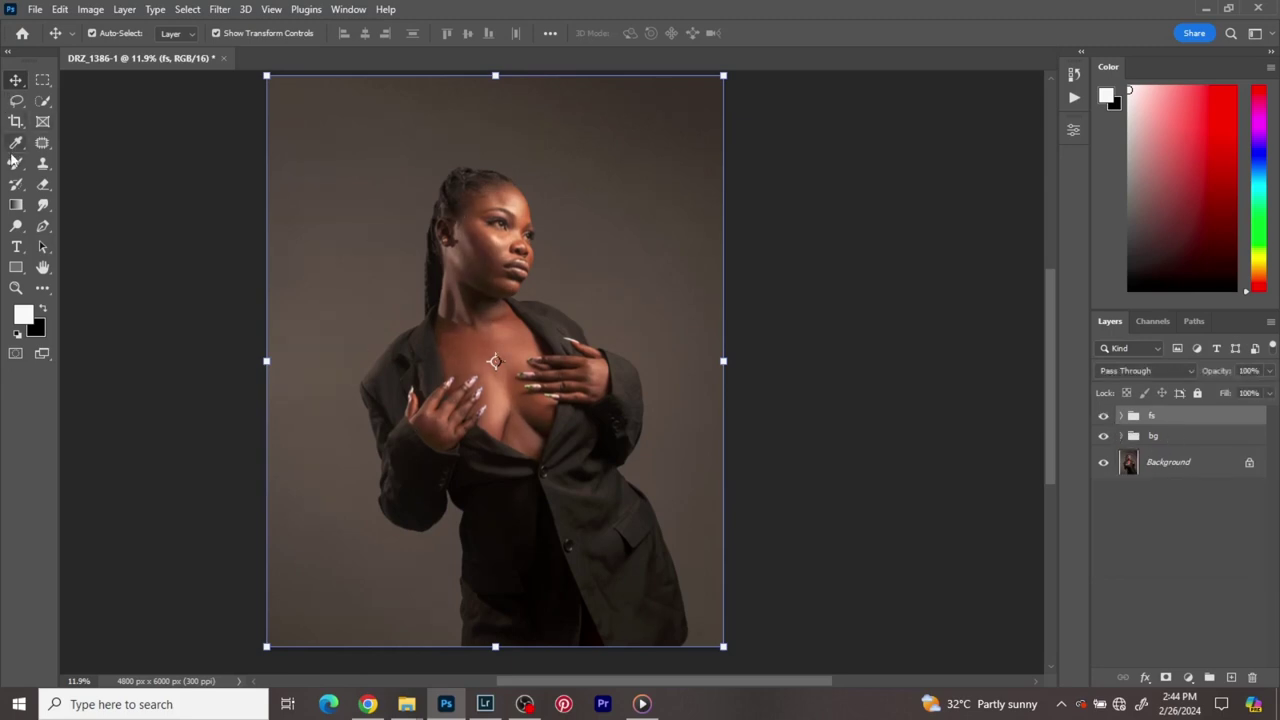
pyautogui.moveTo(16, 164); pyautogui.dragTo(65, 165)
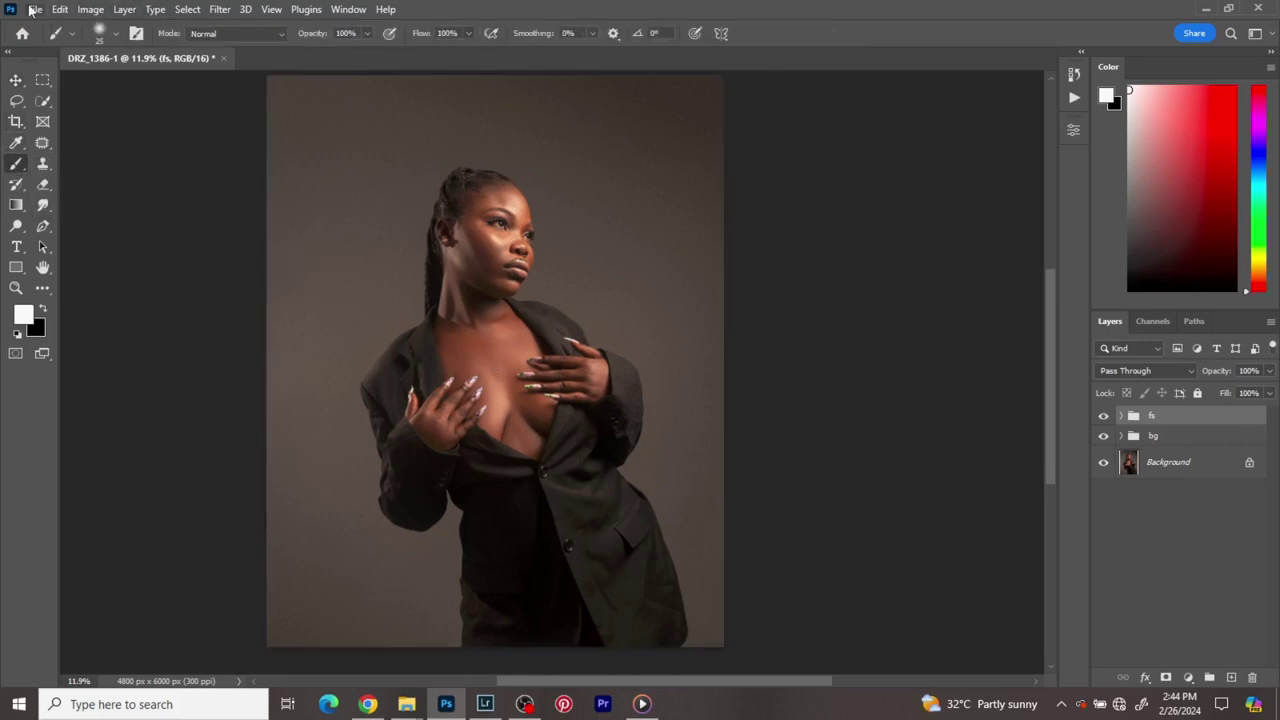
# - Create Layer 4 in Soft Light mode, filled with Soft-Light-neutral 50% gray
pyautogui.click(124, 10)
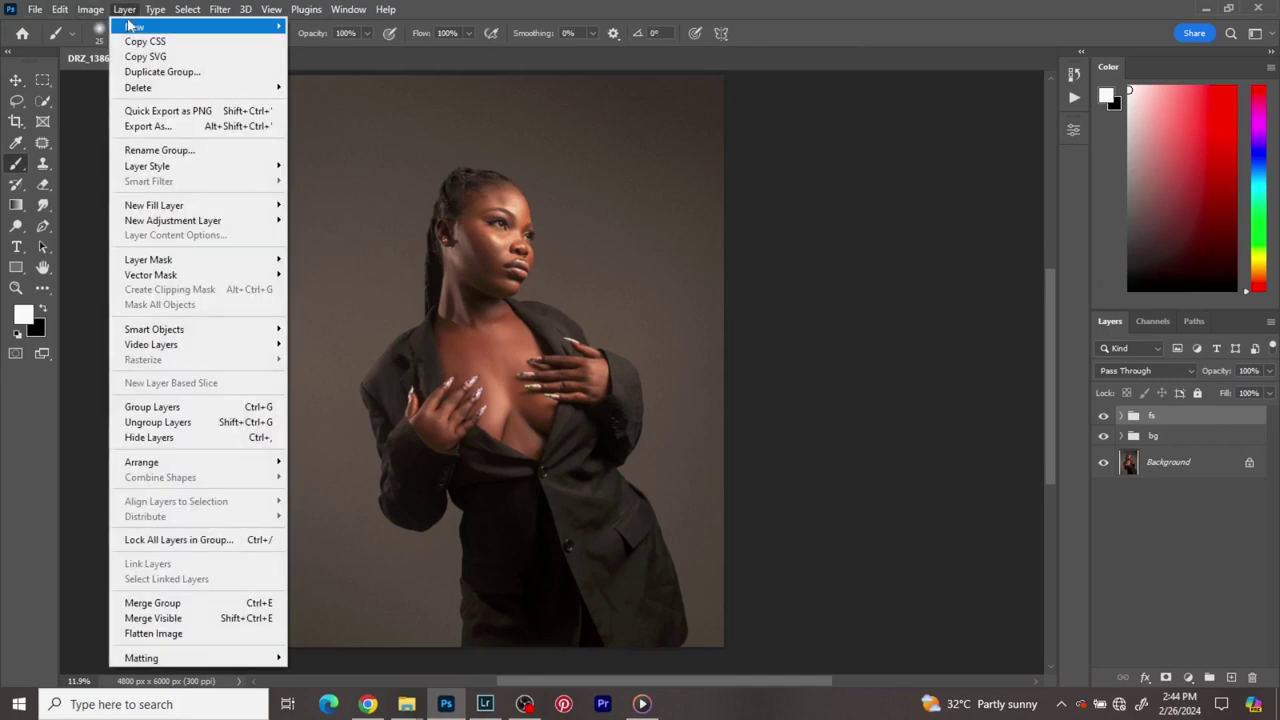
pyautogui.moveTo(131, 26)
pyautogui.click(310, 27)
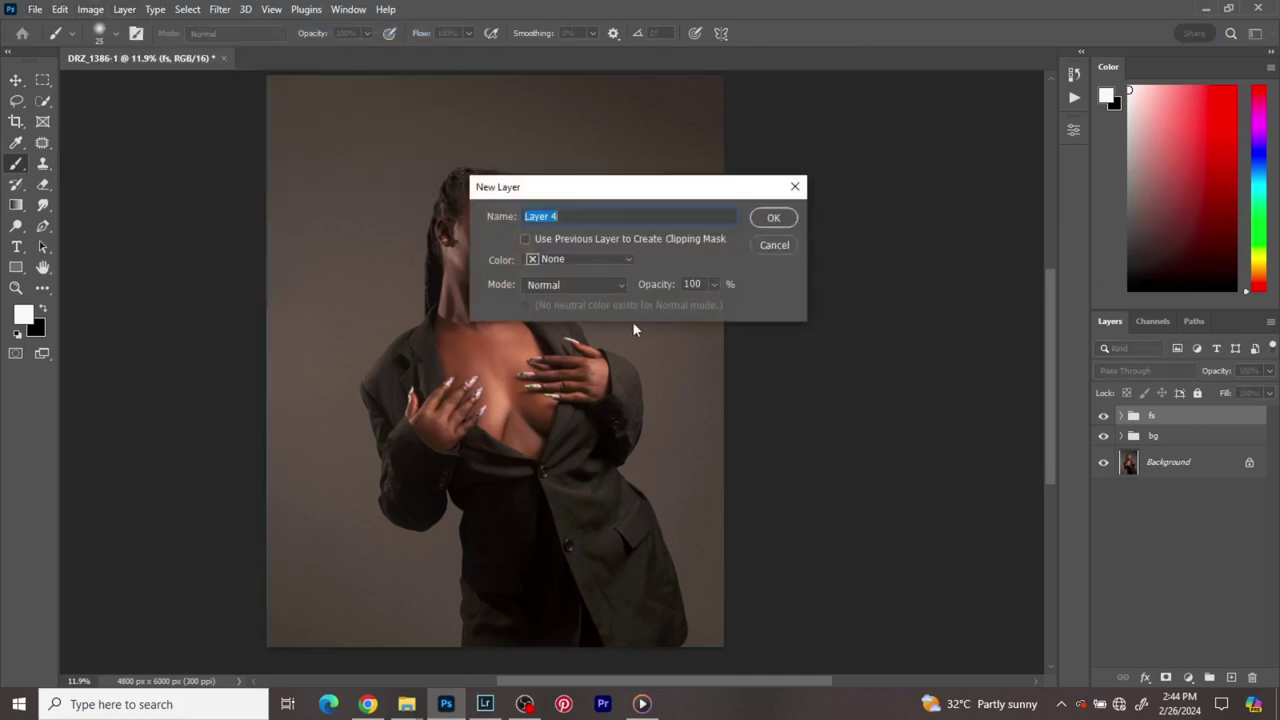
pyautogui.click(548, 285)
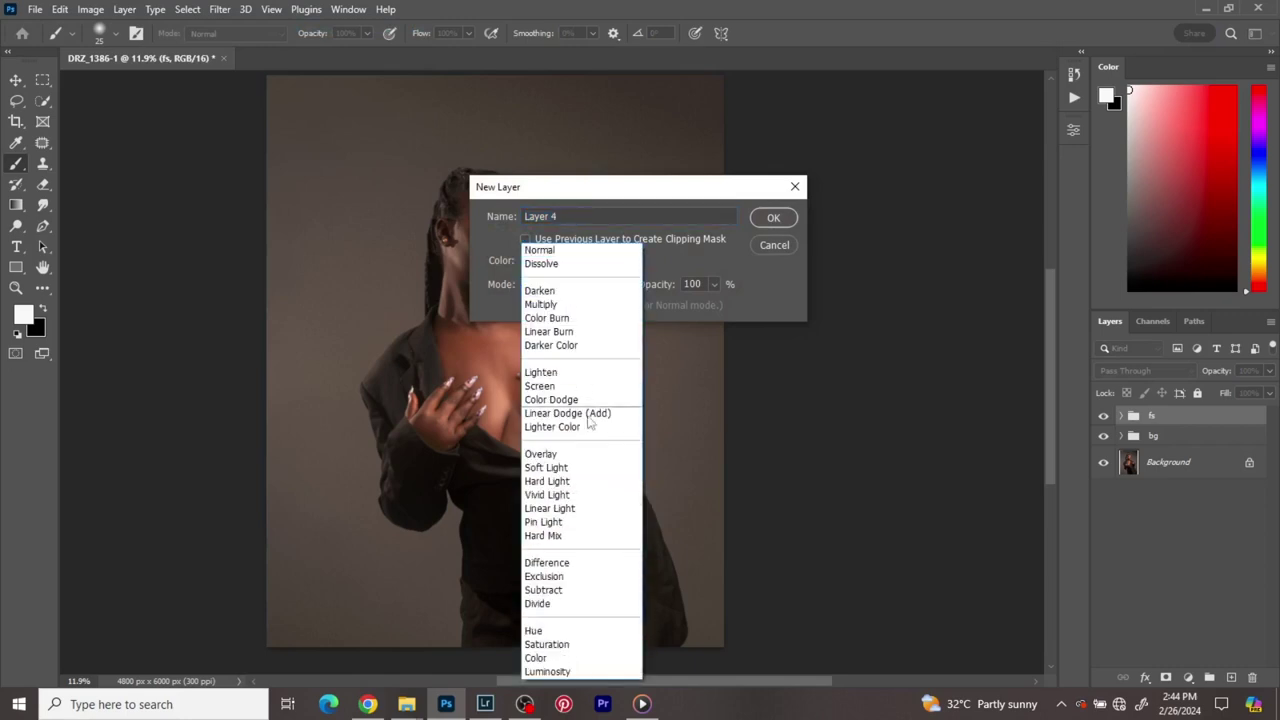
pyautogui.click(550, 467)
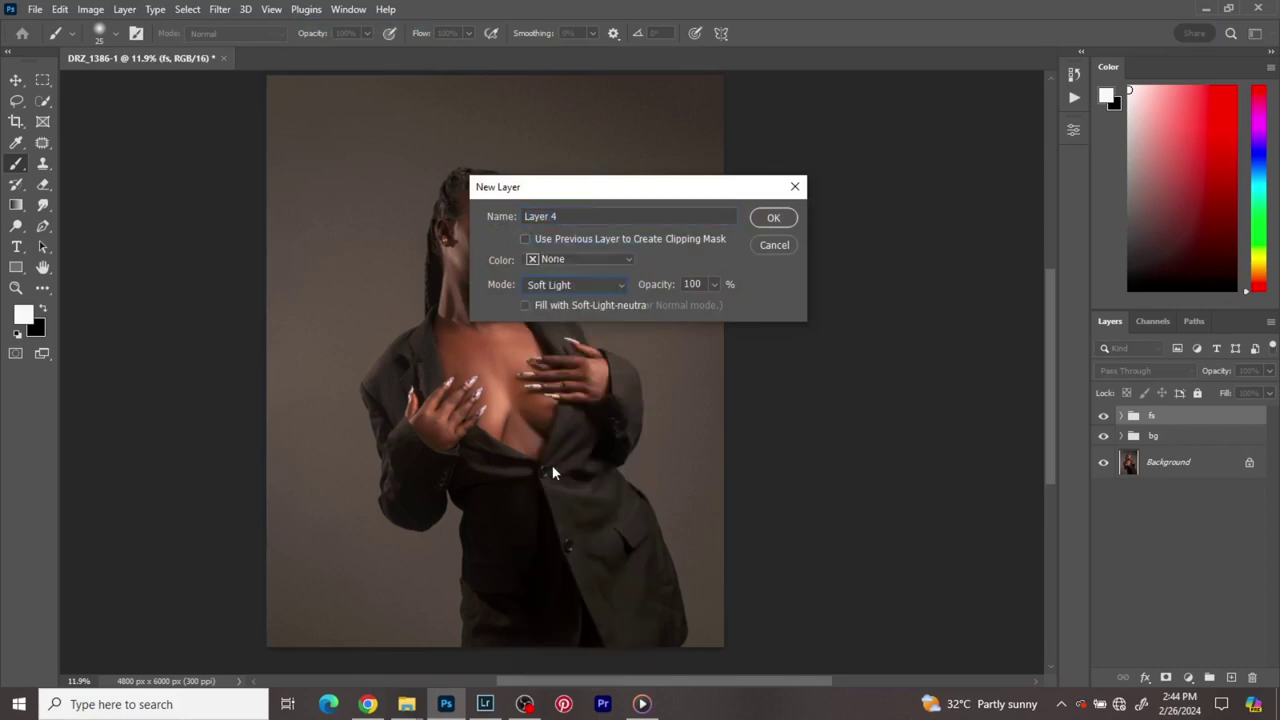
pyautogui.click(526, 305)
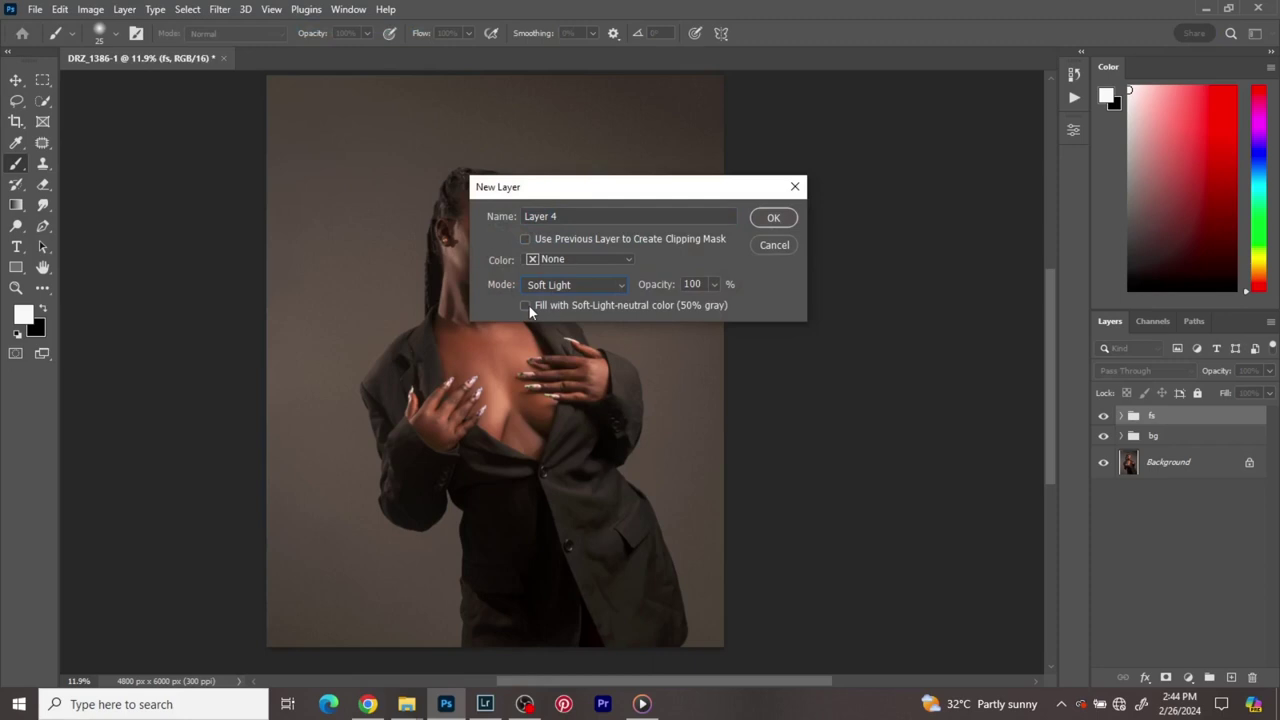
pyautogui.click(773, 218)
# - Zoom in on the face, hide the fs group and set the brush flow to 1%
pyautogui.scroll(1, 517, 192)
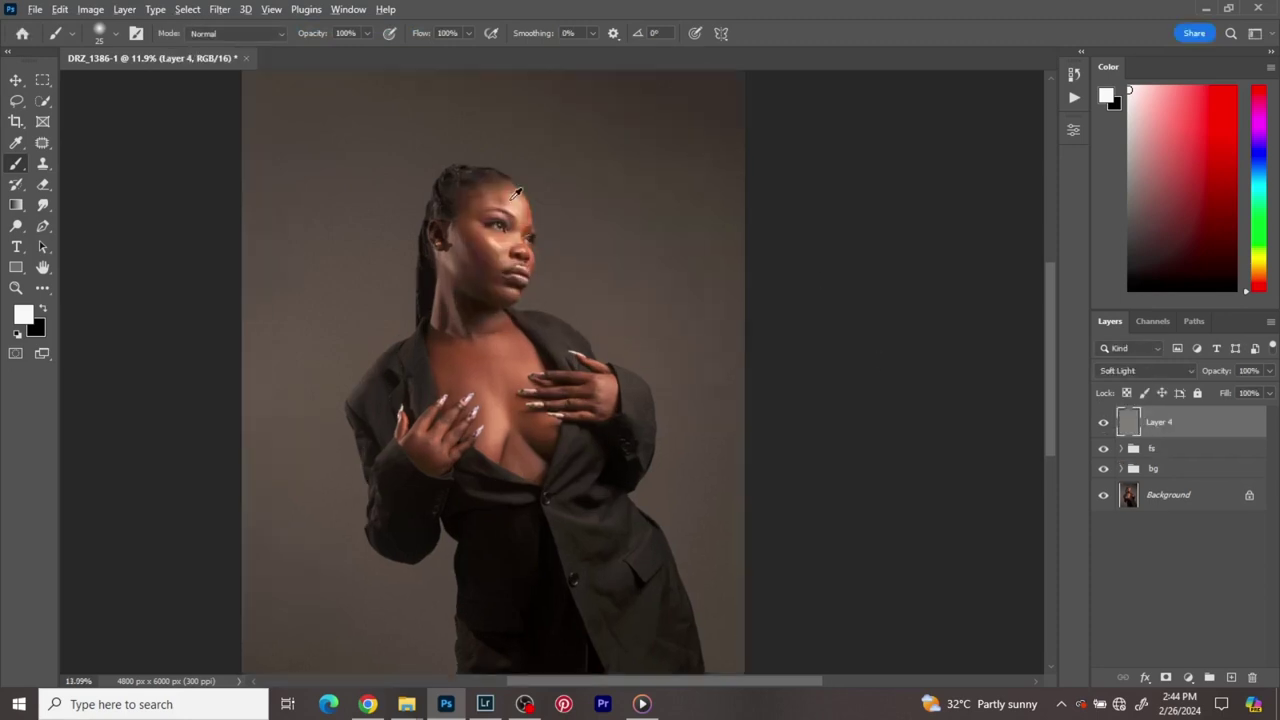
pyautogui.scroll(5, 517, 192)
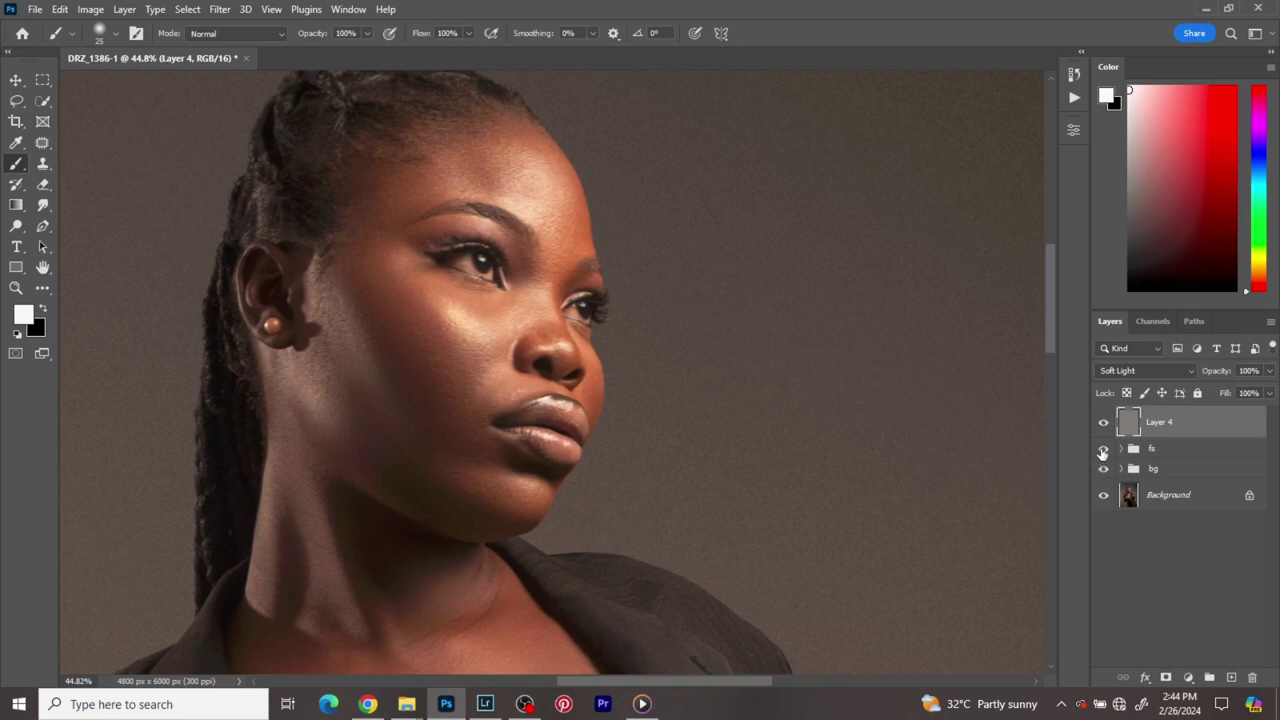
pyautogui.click(1103, 449)
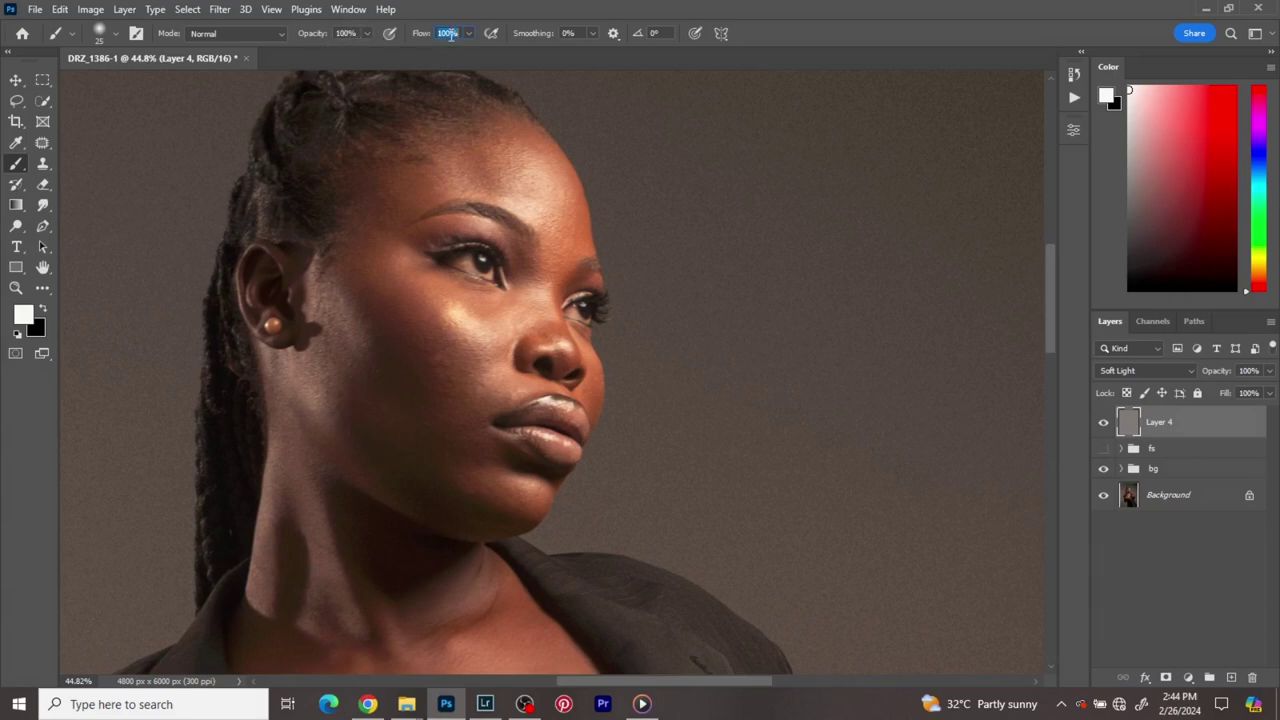
pyautogui.write('1')
# - Make black the foreground painting colour
pyautogui.scroll(1, 326, 364)
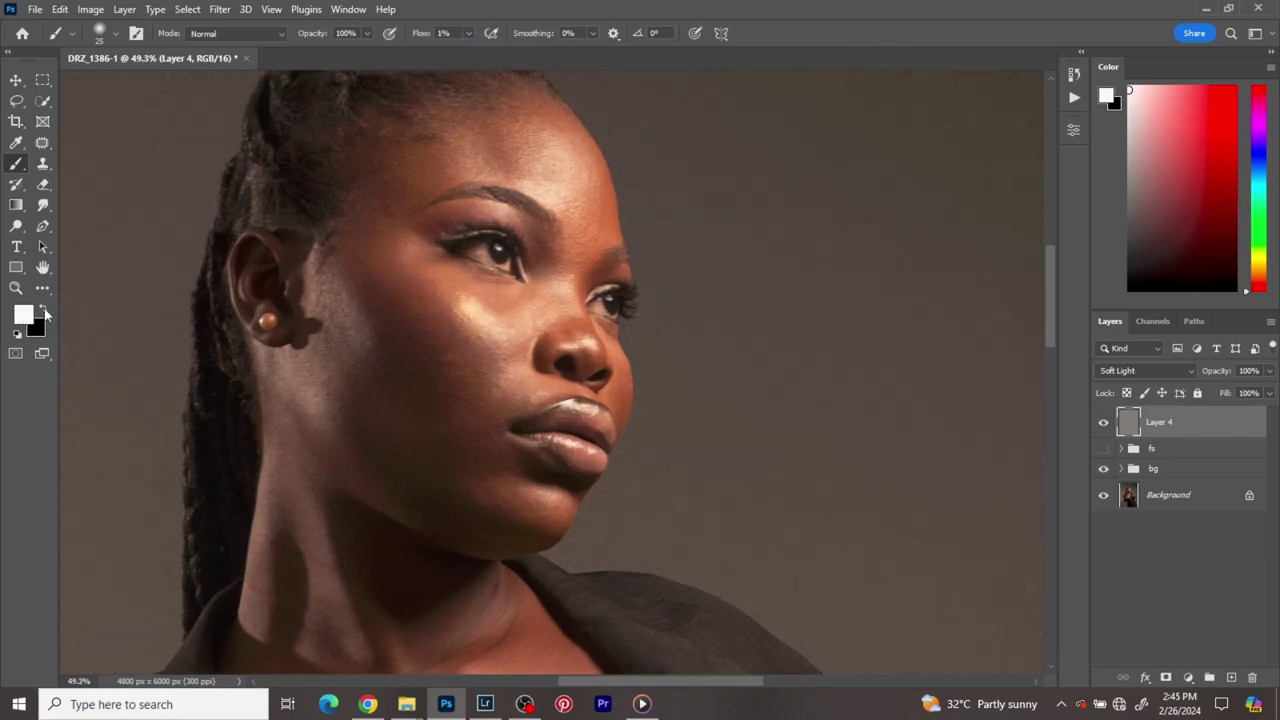
pyautogui.click(45, 312)
pyautogui.click(45, 312)
pyautogui.click(45, 312)
pyautogui.click(45, 312)
pyautogui.click(45, 312)
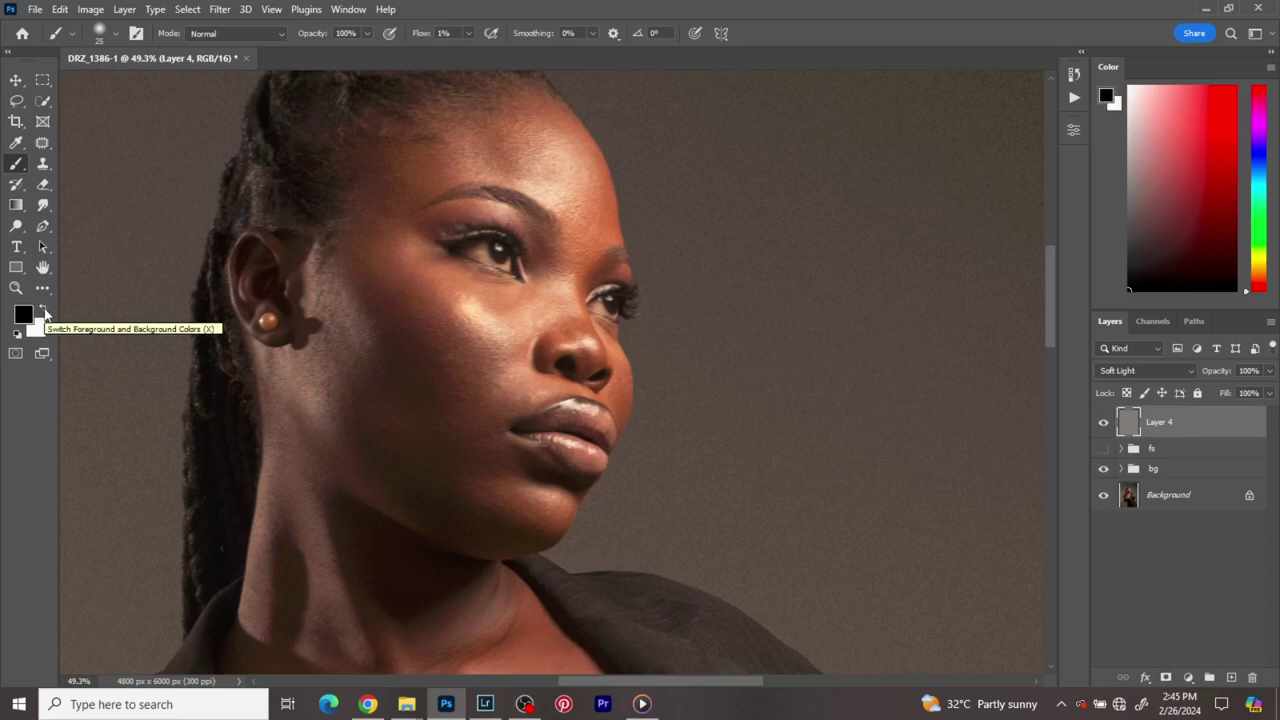
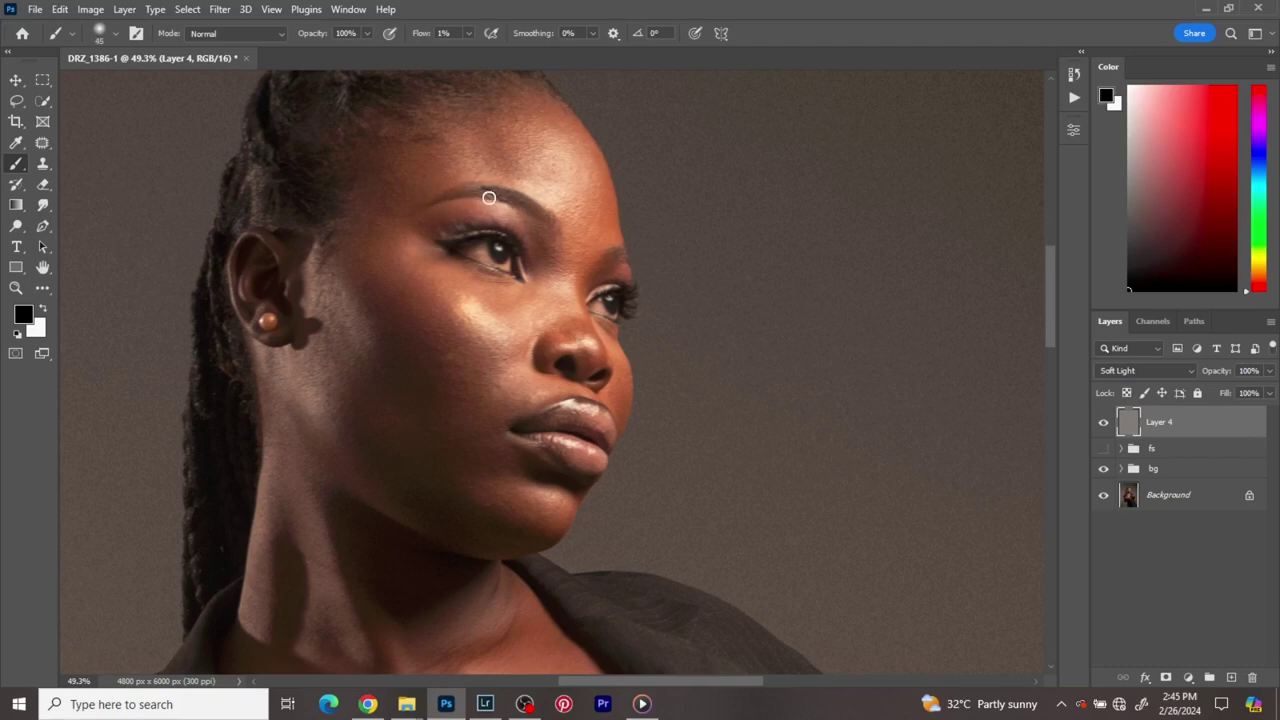
# - Shape the nose on Layer 4 with 1%-flow black and white dodge-and-burn strokes, resizing the brush as needed
pyautogui.press(']')
pyautogui.press(']')
pyautogui.scroll(5, 640, 368)
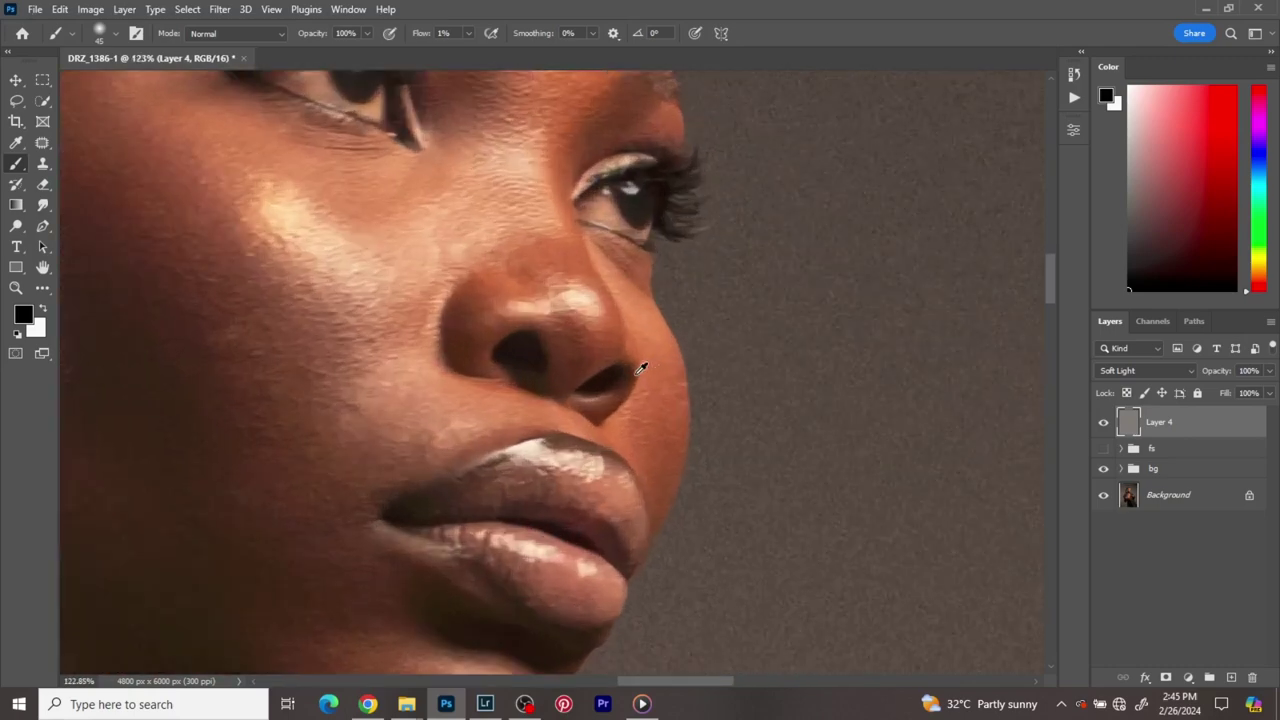
pyautogui.scroll(1, 638, 372)
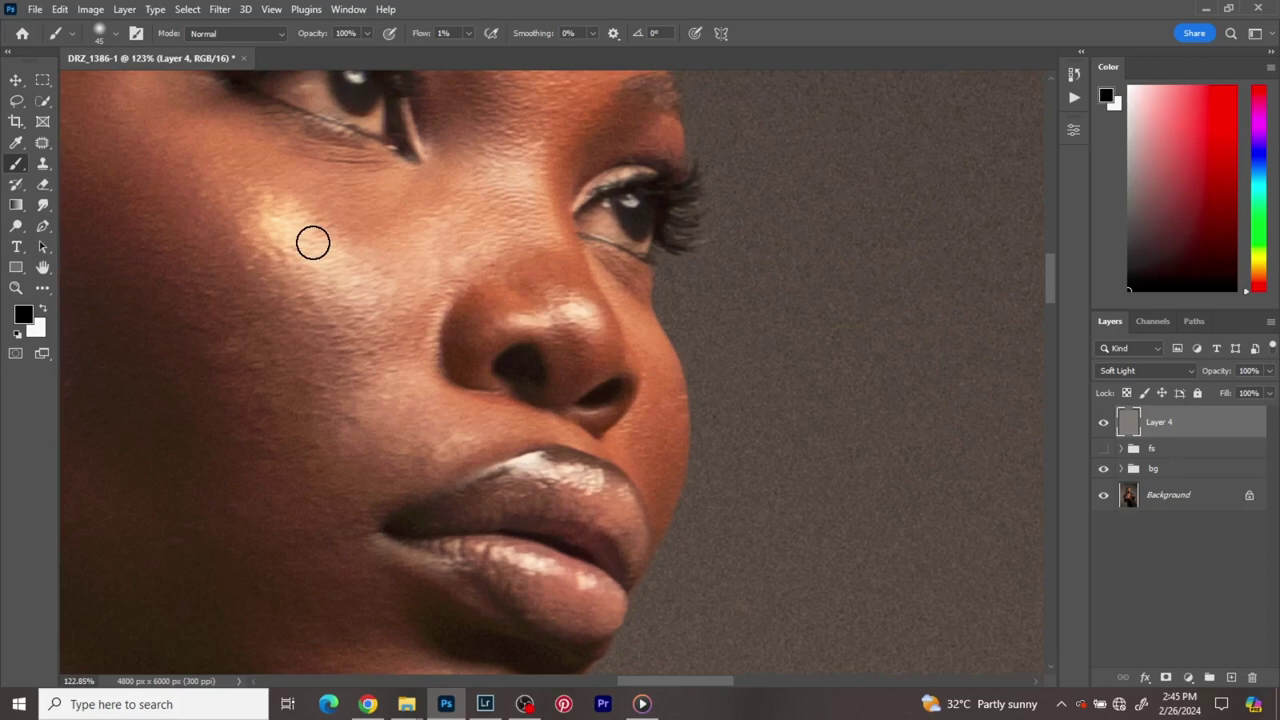
pyautogui.press('x')
pyautogui.press('[')
pyautogui.press('[')
pyautogui.press('[')
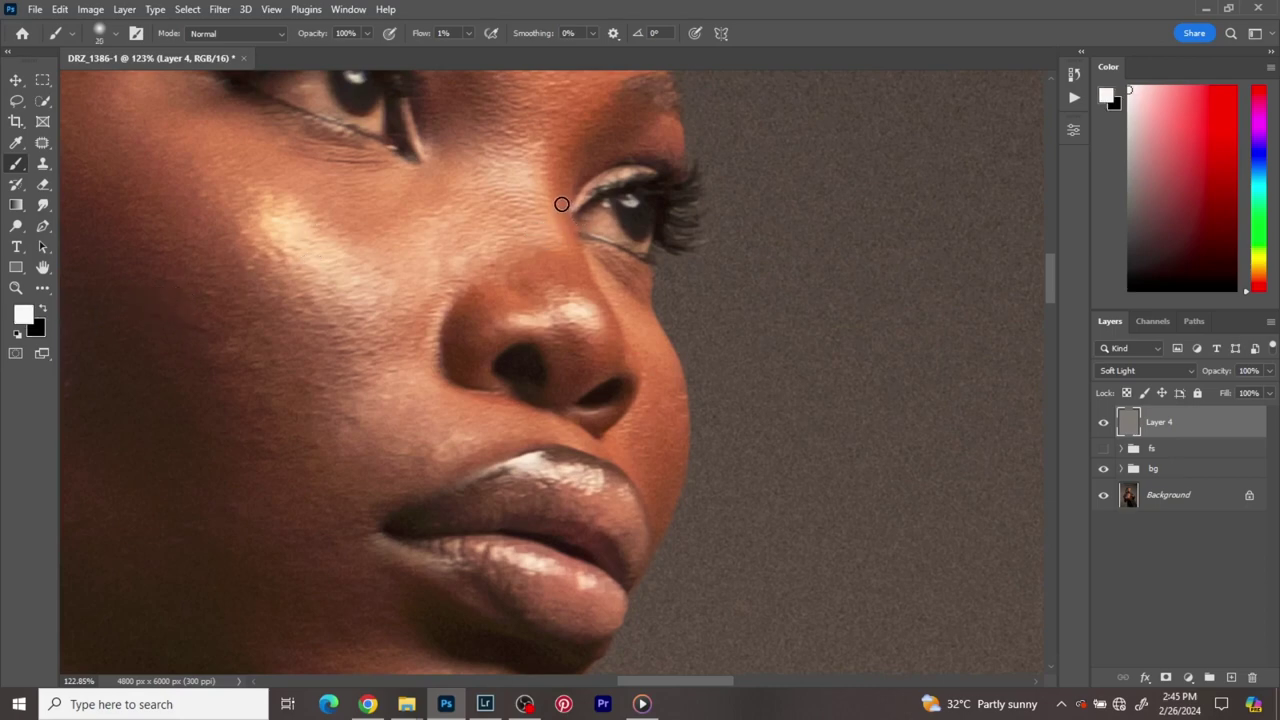
pyautogui.press(']')
pyautogui.click(44, 311)
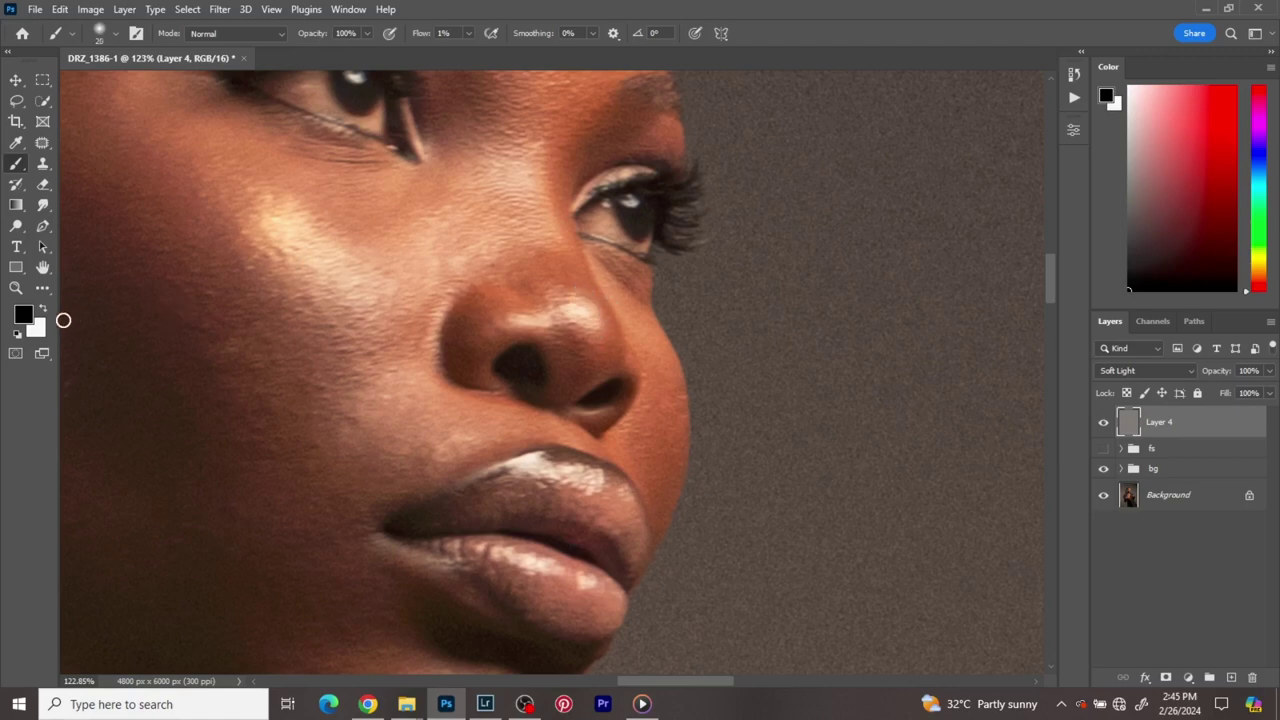
pyautogui.click(45, 310)
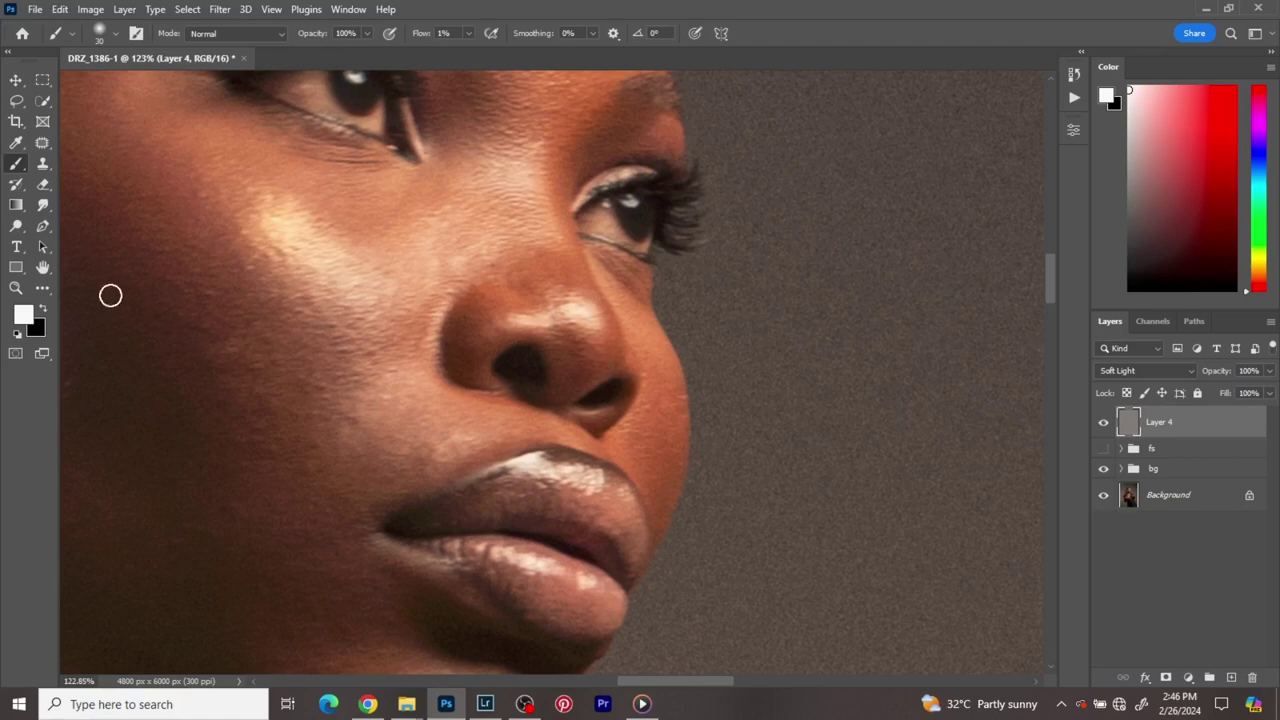
pyautogui.click(45, 310)
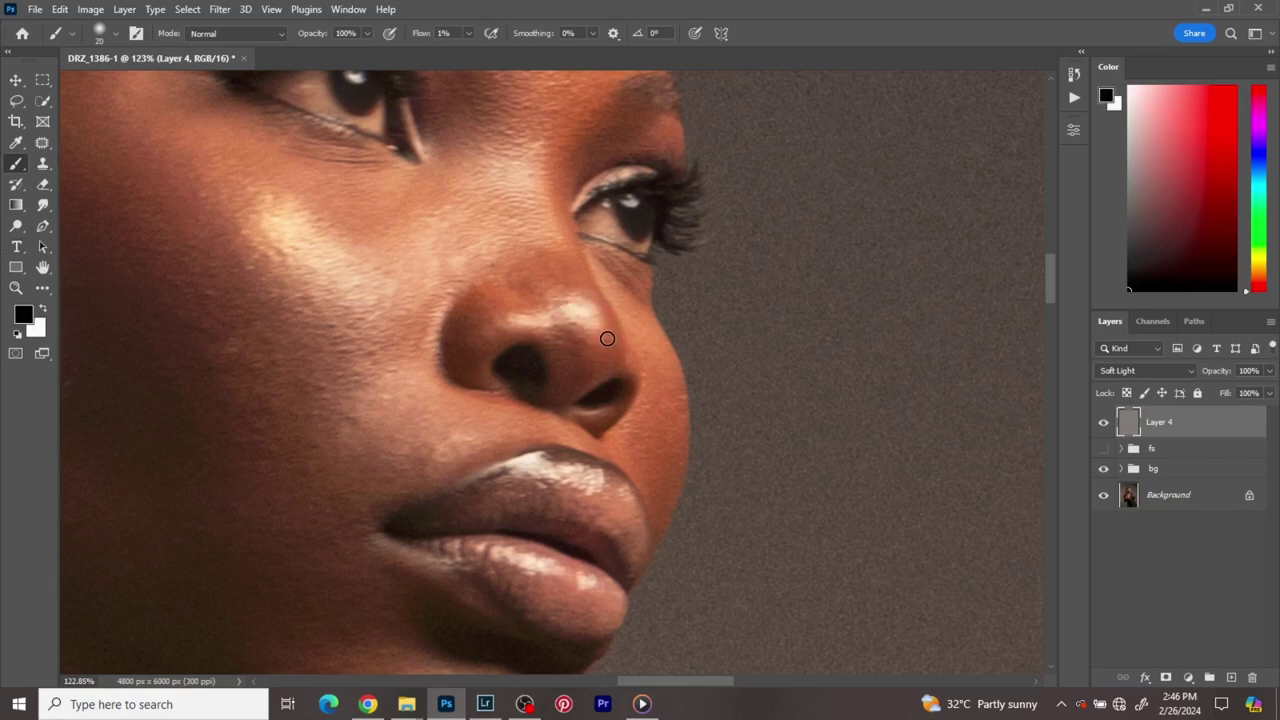
pyautogui.press(']')
pyautogui.press(']')
pyautogui.press(']')
pyautogui.press(']')
pyautogui.press(']')
pyautogui.press('[')
pyautogui.press(']')
# - Toggle Layer 4 off and on to compare, then zoom out to show the whole face
pyautogui.click(1104, 423)
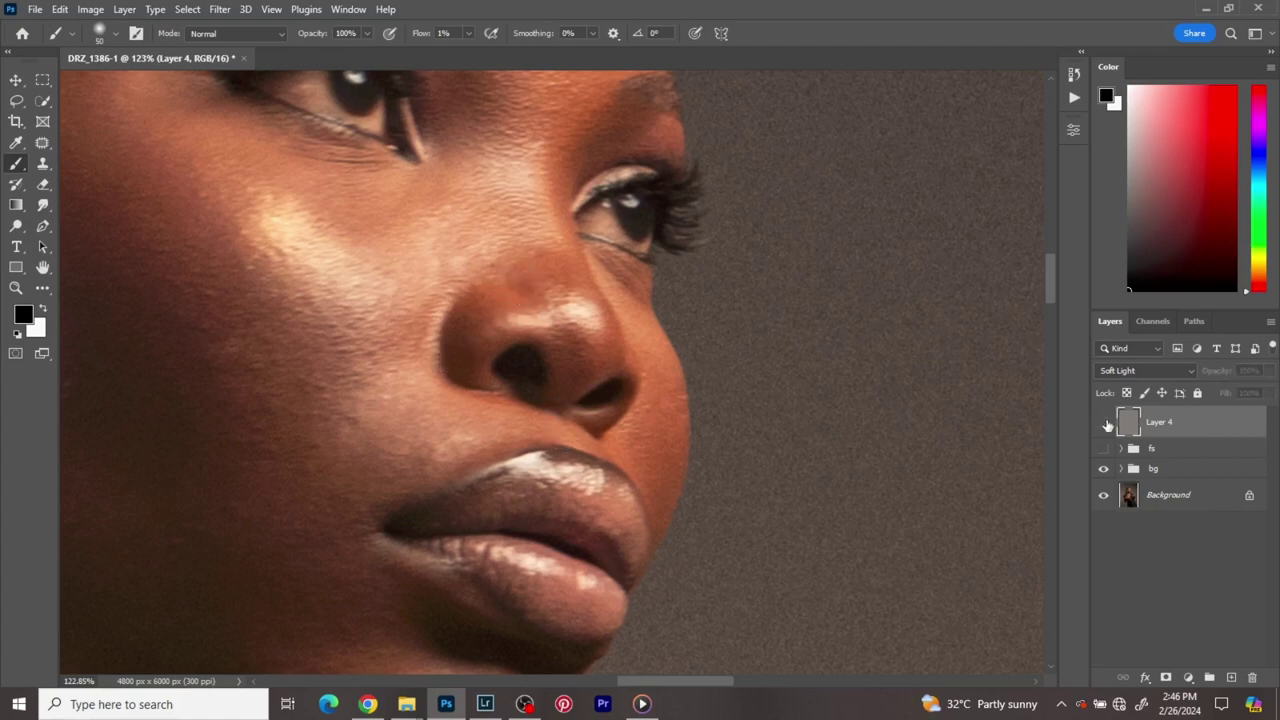
pyautogui.click(1105, 424)
pyautogui.press('super')
pyautogui.press('super')
pyautogui.hotkey('ctrl', '-')
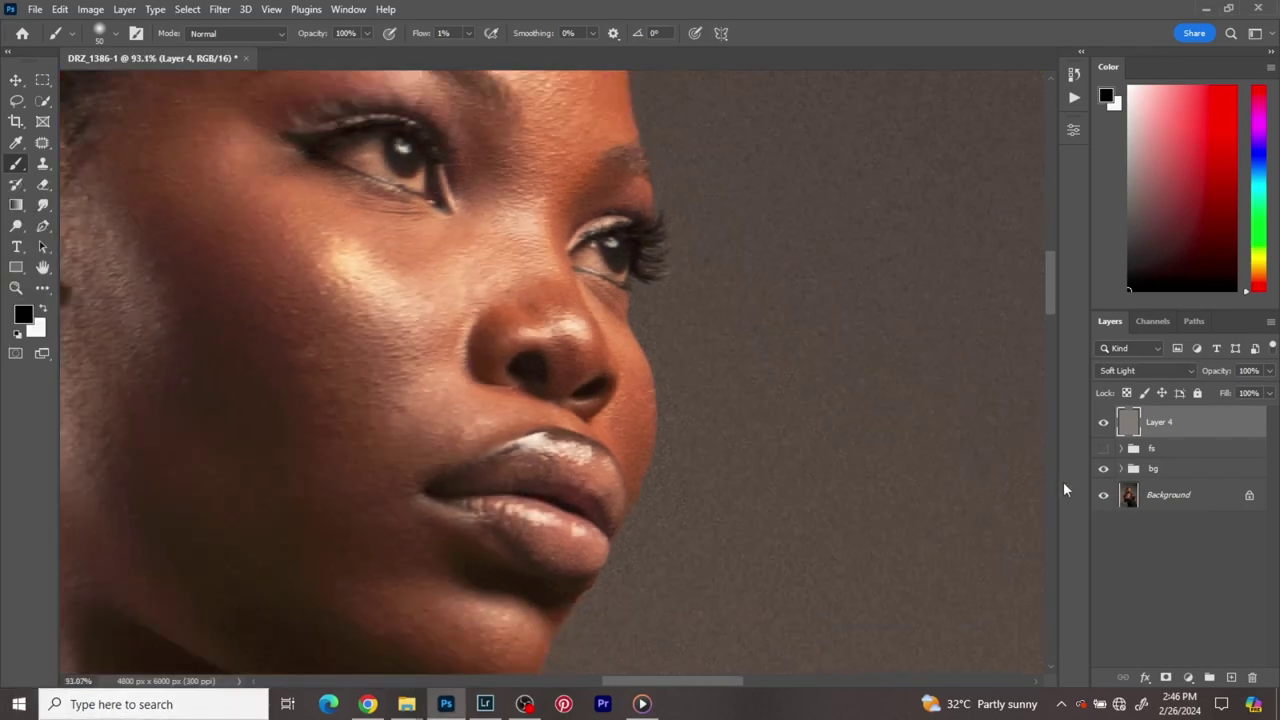
pyautogui.hotkey('ctrl', '-')
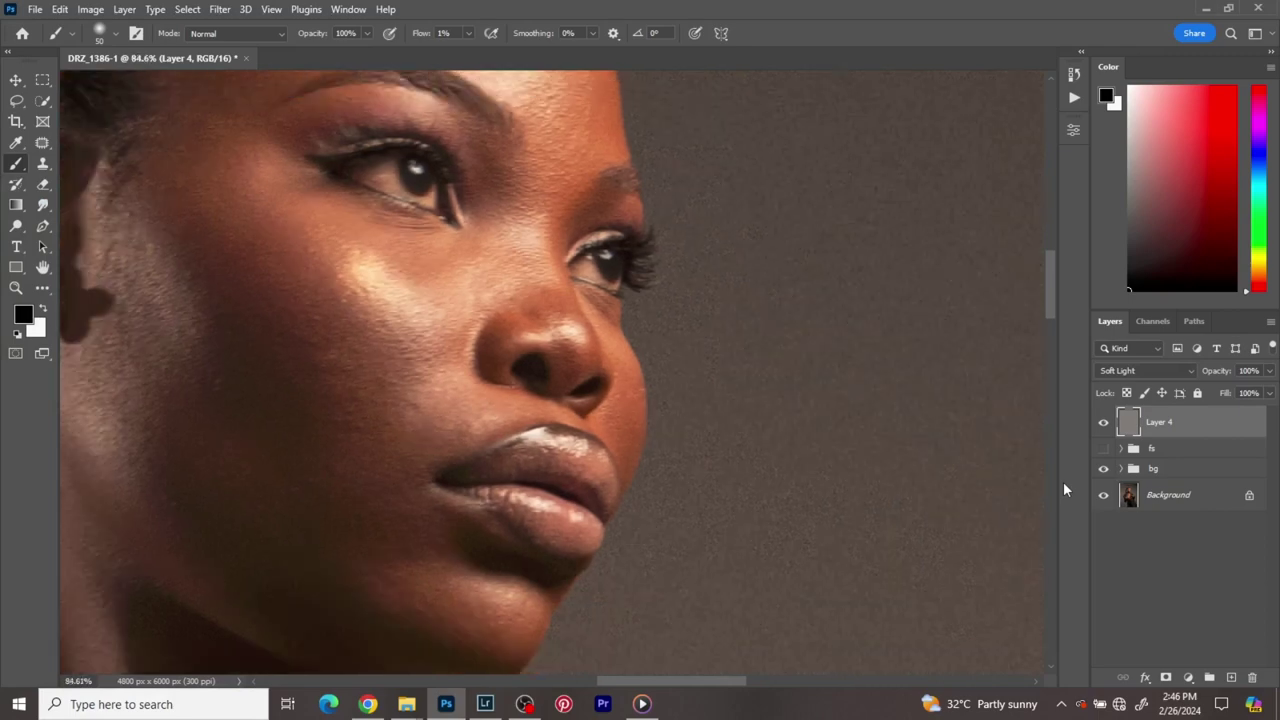
# - Darken the cheek with a broad 175 px black stroke and toggle Layer 4 to compare
pyautogui.press(']')
pyautogui.press(']')
pyautogui.press(']')
pyautogui.press(']')
pyautogui.press(']')
pyautogui.press(']')
pyautogui.press(']')
pyautogui.press(']')
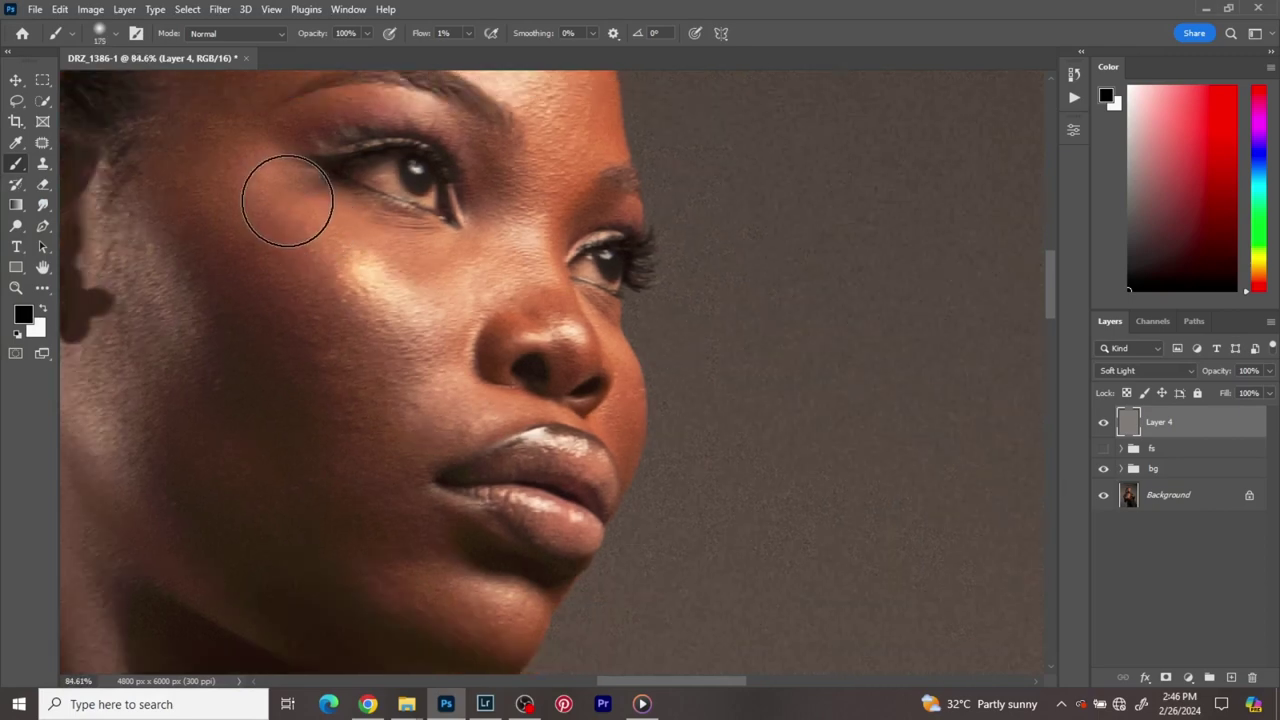
pyautogui.moveTo(238, 197)
pyautogui.mouseDown()
pyautogui.moveTo(217, 211)
pyautogui.moveTo(220, 200)
pyautogui.moveTo(357, 389)
pyautogui.moveTo(229, 237)
pyautogui.mouseUp()
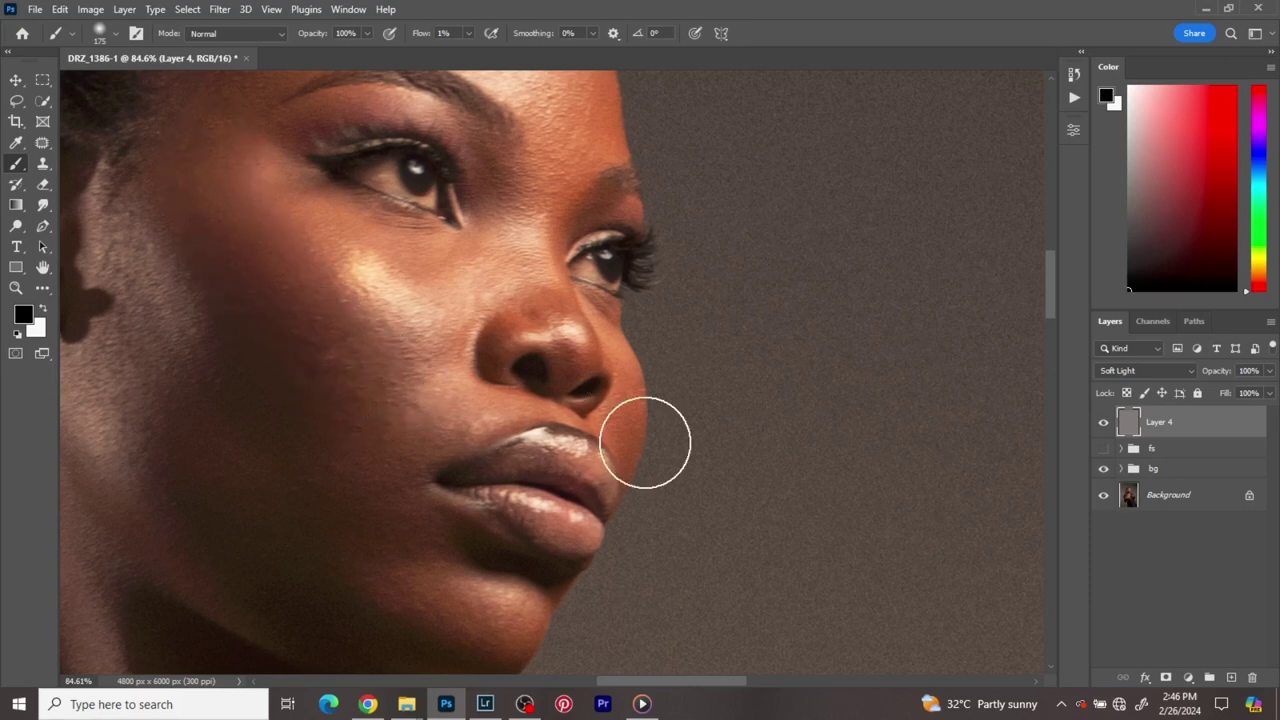
pyautogui.click(1105, 424)
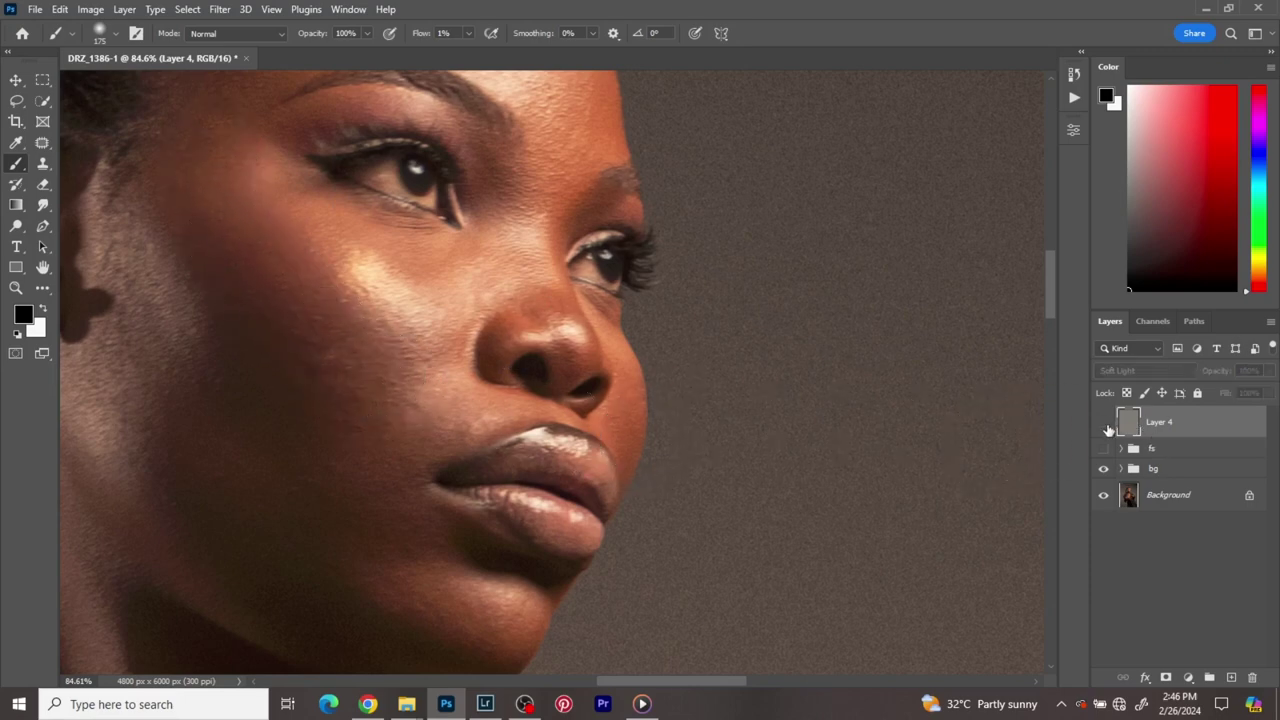
pyautogui.click(1105, 424)
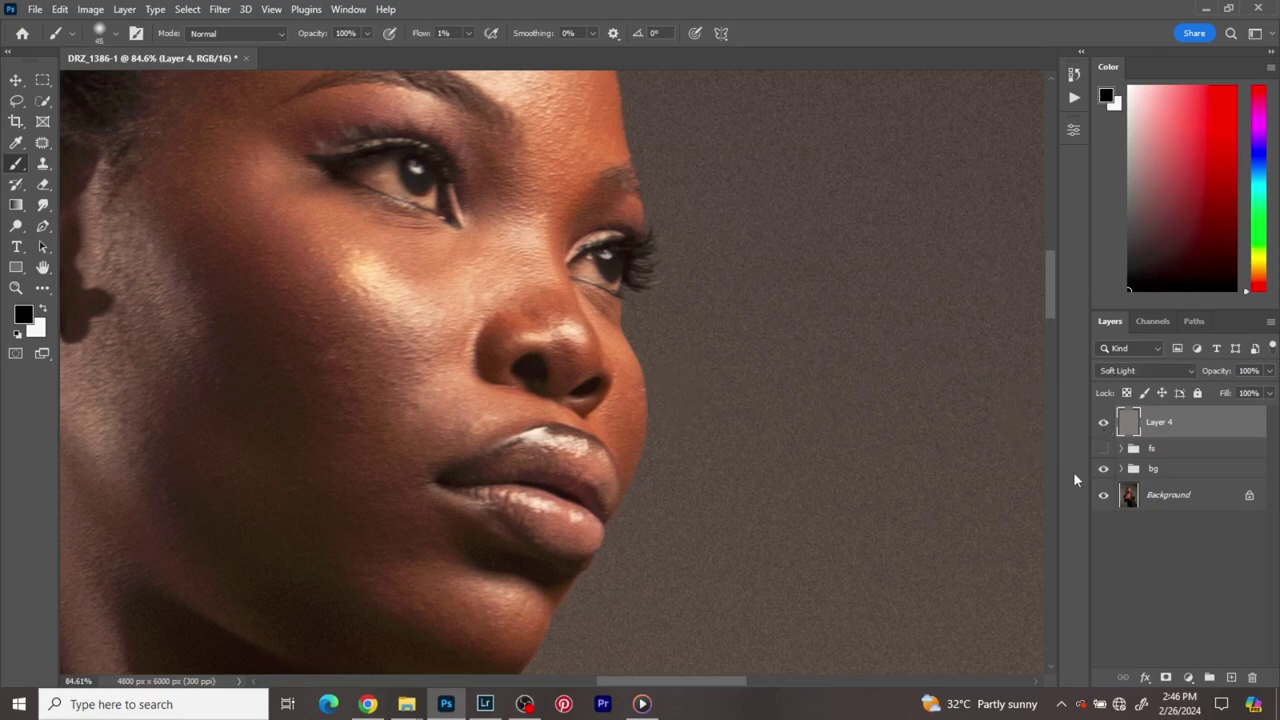
# - Load Layer 2's face outline as a selection and lighten the lips with faint white strokes
pyautogui.click(1121, 469)
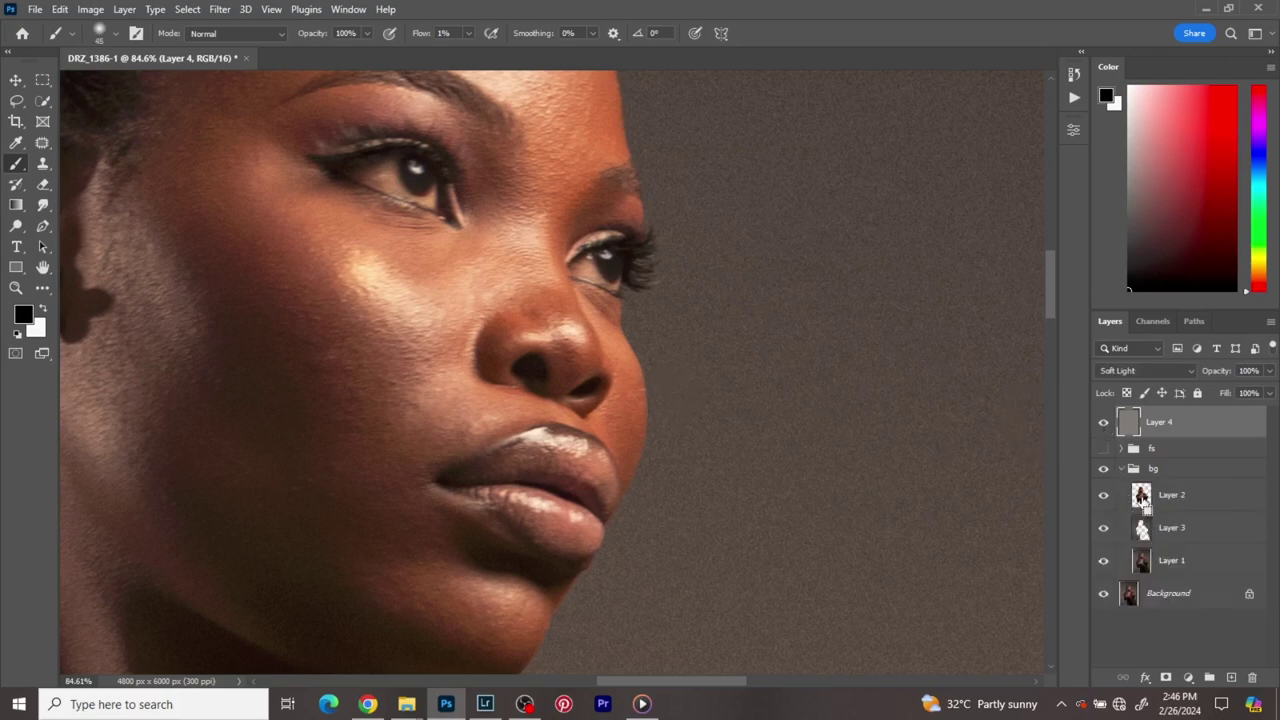
pyautogui.keyDown('ctrl'); pyautogui.click(1141, 497); pyautogui.keyUp('ctrl')
pyautogui.press(']')
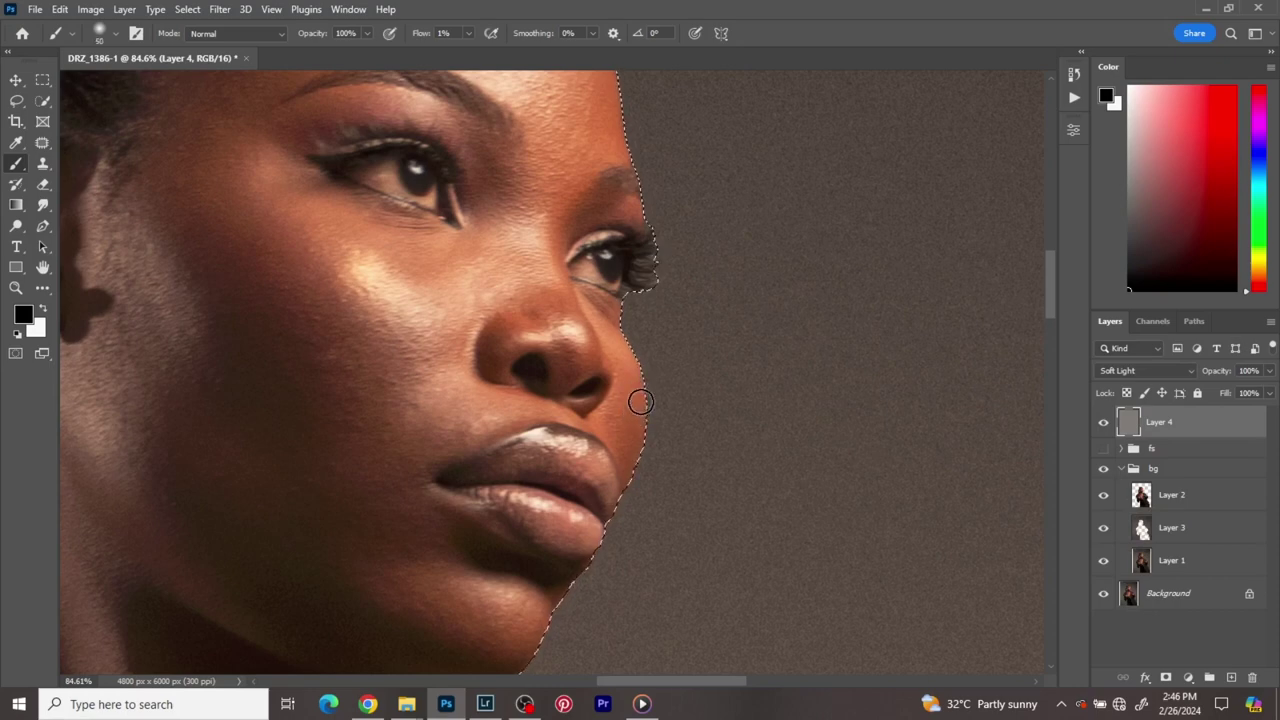
pyautogui.press('[')
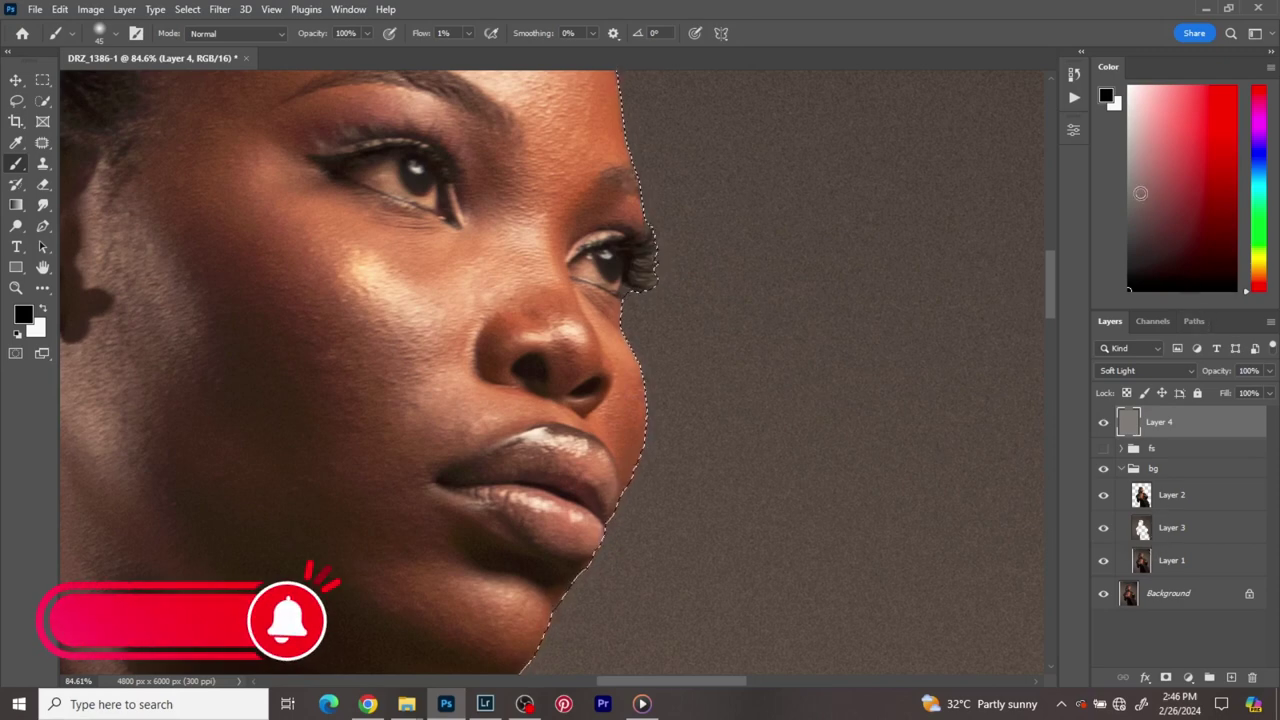
pyautogui.press('x')
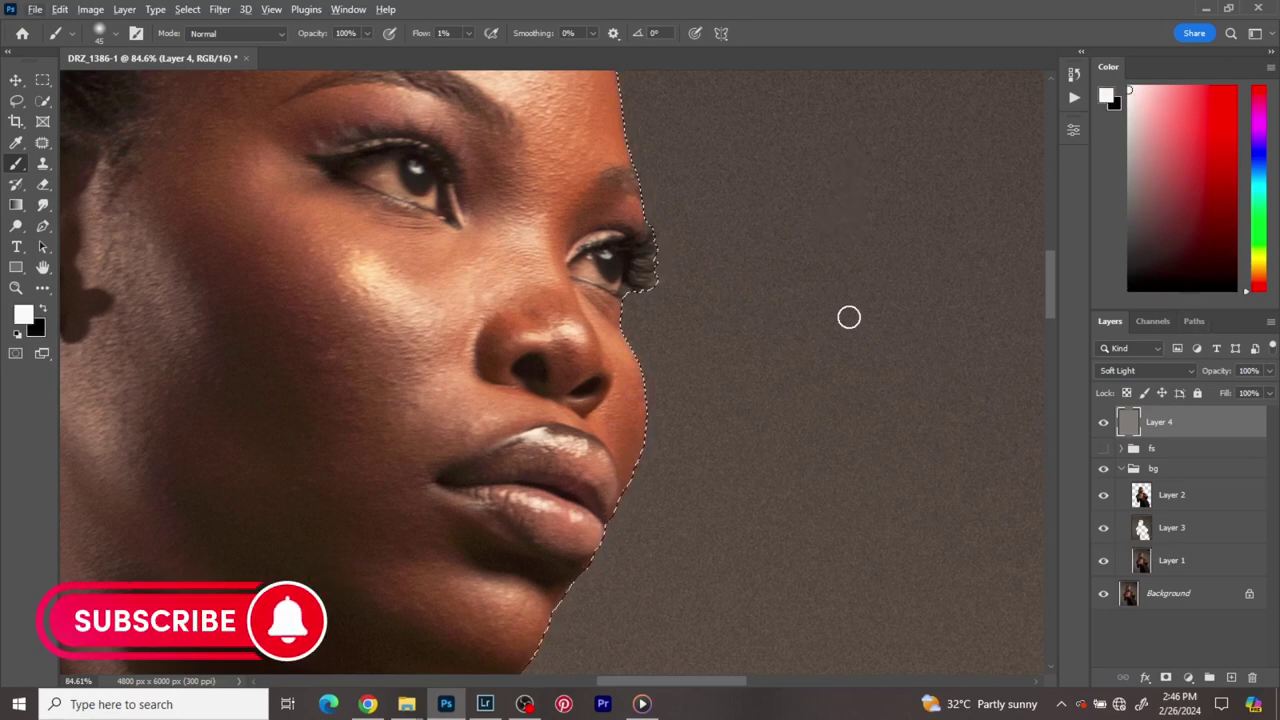
pyautogui.moveTo(579, 468)
pyautogui.mouseDown()
pyautogui.moveTo(580, 457)
pyautogui.moveTo(602, 492)
pyautogui.moveTo(586, 463)
pyautogui.moveTo(508, 465)
pyautogui.moveTo(602, 492)
pyautogui.moveTo(586, 520)
pyautogui.moveTo(538, 514)
pyautogui.moveTo(559, 529)
pyautogui.moveTo(572, 518)
pyautogui.moveTo(563, 541)
pyautogui.mouseUp()
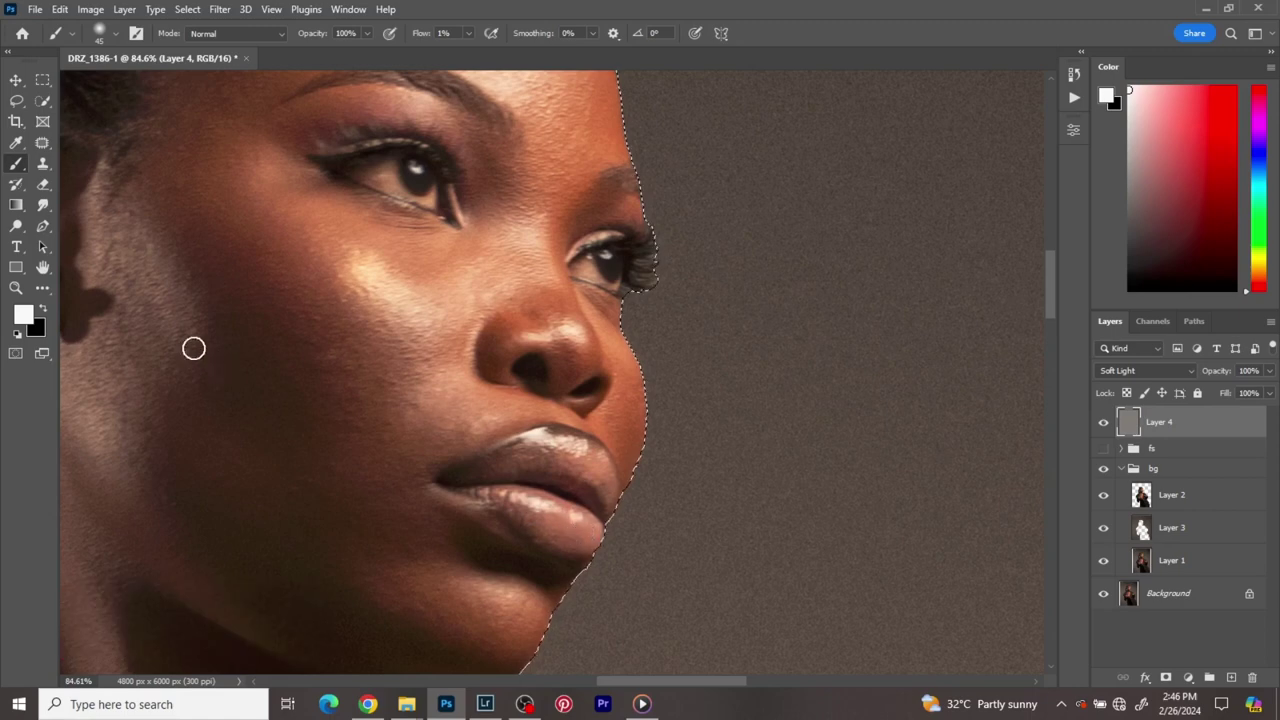
# - Tone down the bright upper-lip highlight with a small black brush, then toggle Layer 4 to compare
pyautogui.click(42, 309)
pyautogui.press('[')
pyautogui.press('[')
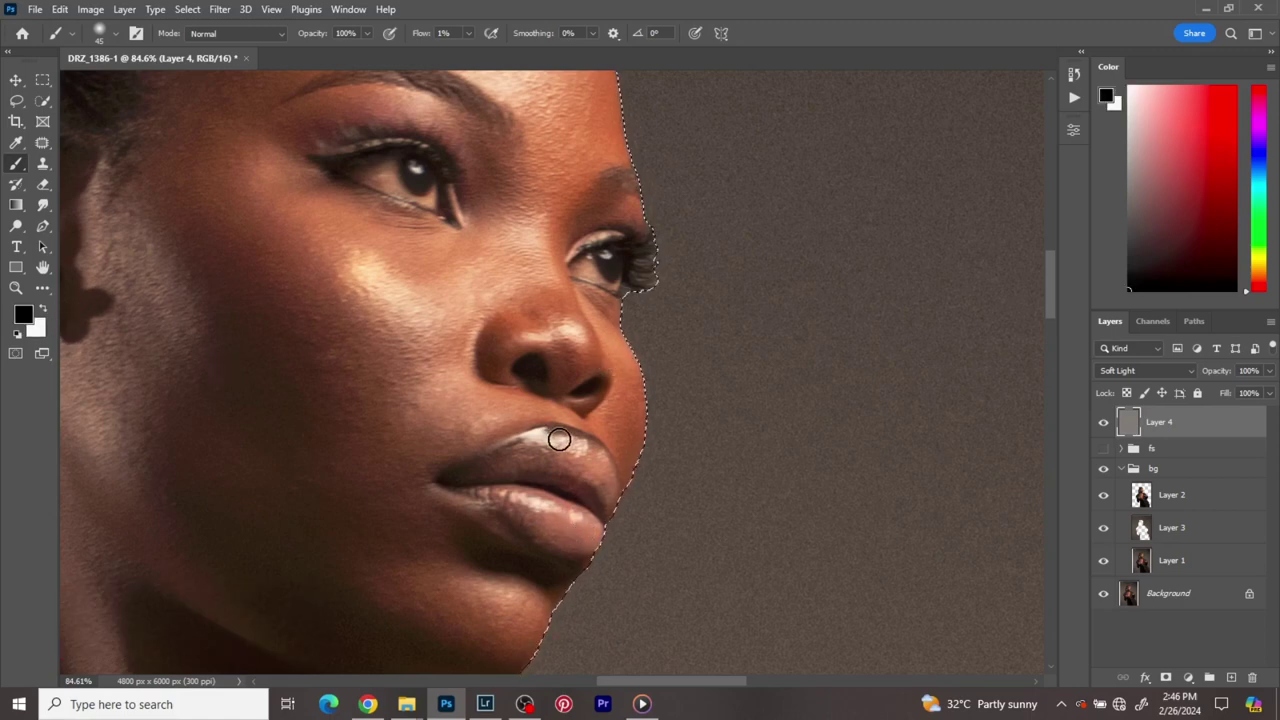
pyautogui.moveTo(560, 437)
pyautogui.mouseDown()
pyautogui.moveTo(573, 468)
pyautogui.moveTo(562, 433)
pyautogui.mouseUp()
pyautogui.press('[')
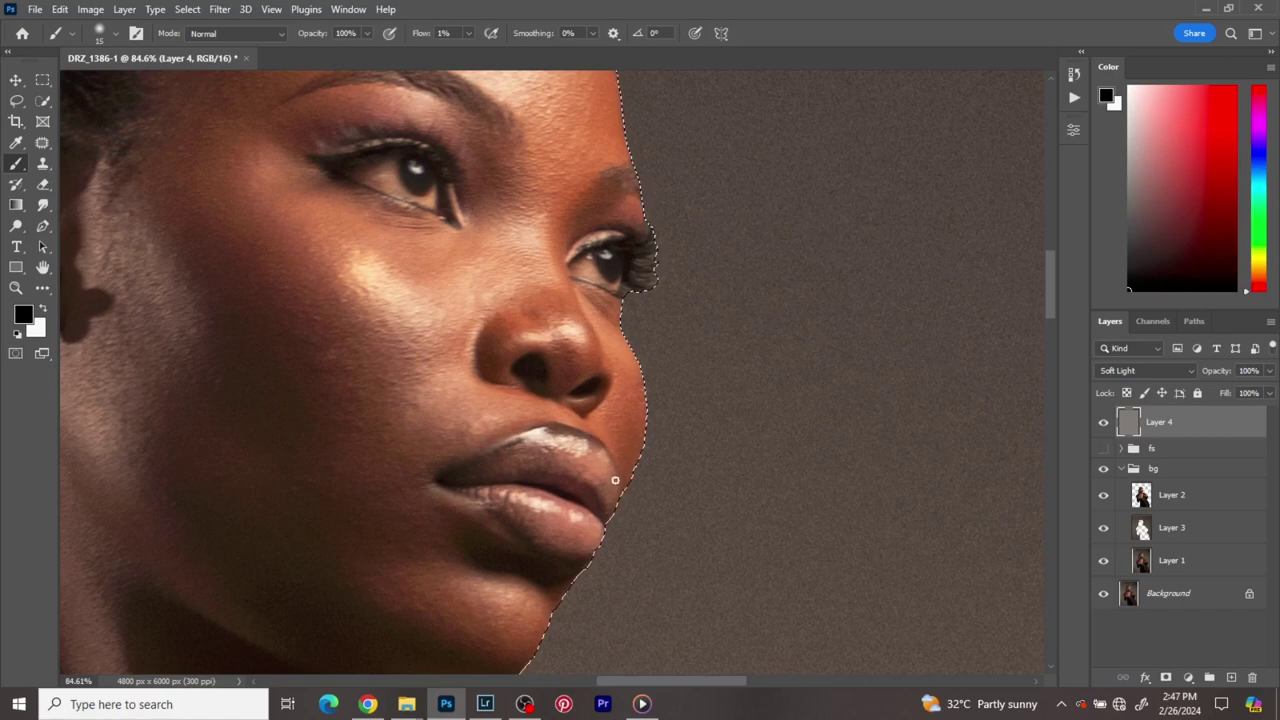
pyautogui.press('[')
pyautogui.click(1105, 423)
pyautogui.click(1105, 423)
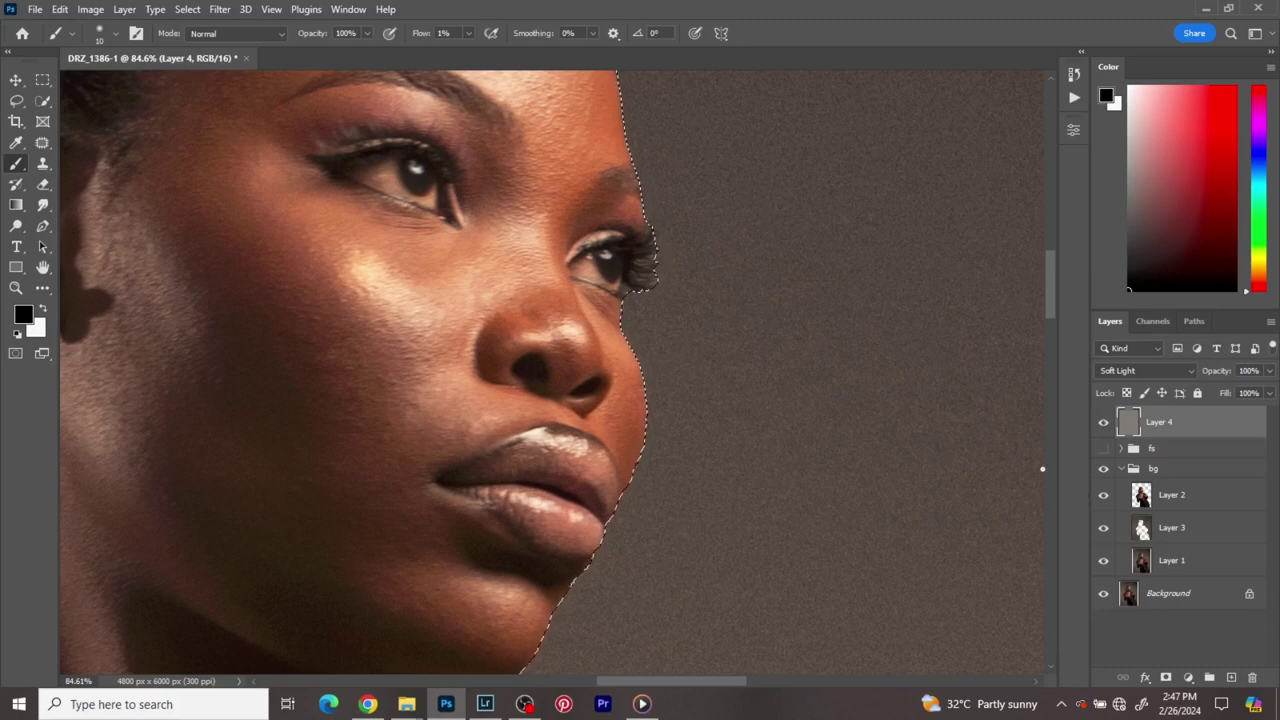
# - Zoom to about 200% and paint white and black around the eye, darkening the lower iris
pyautogui.scroll(4, 603, 335)
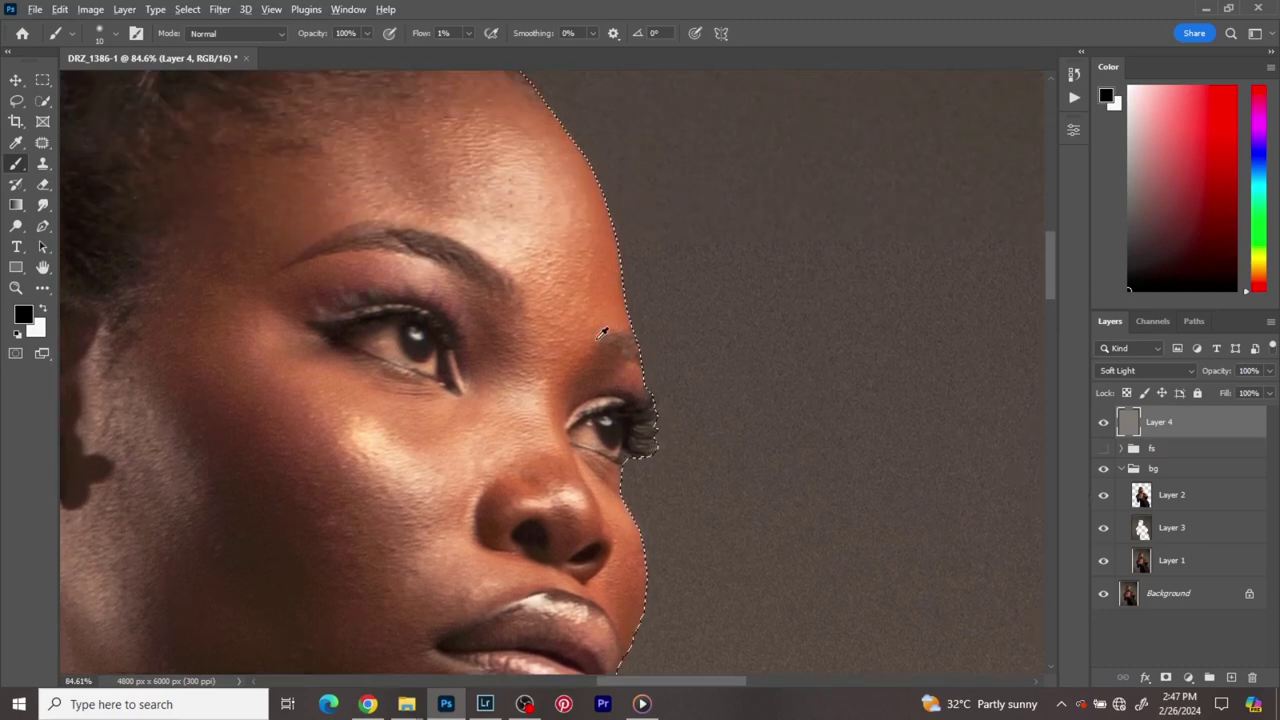
pyautogui.keyDown('alt'); pyautogui.scroll(1, 603, 335); pyautogui.keyUp('alt')
pyautogui.scroll(1, 603, 335)
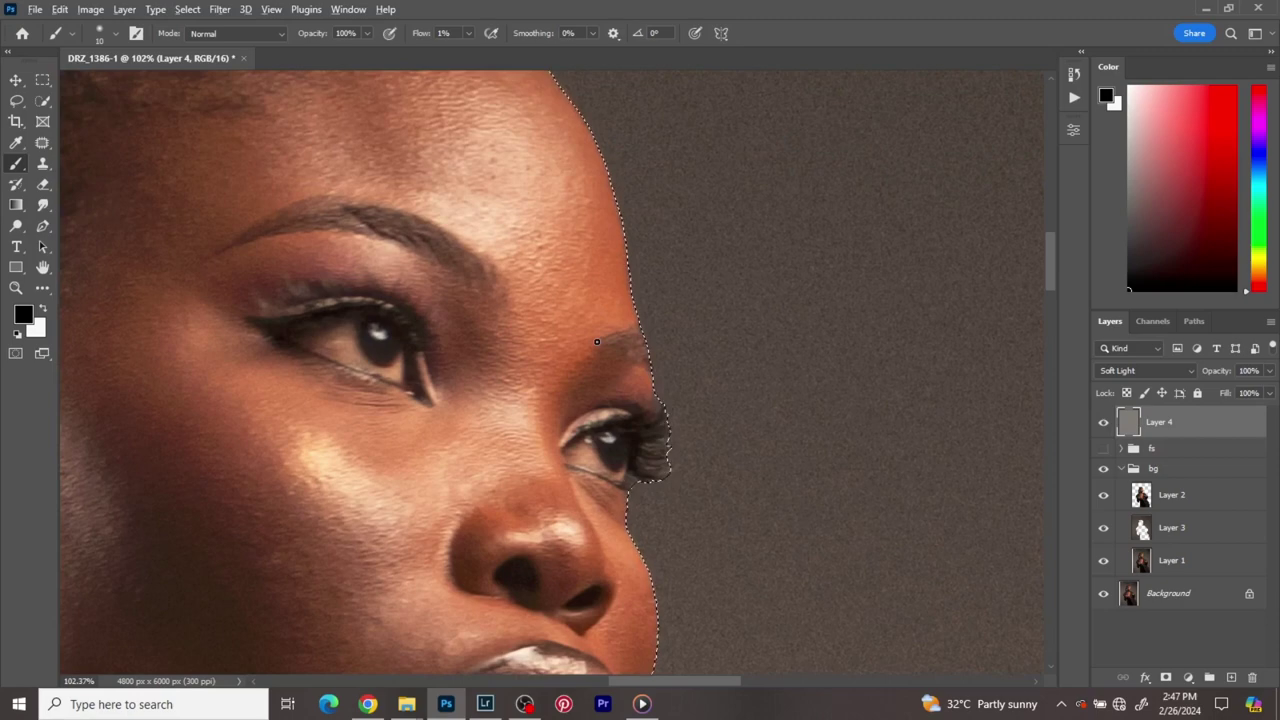
pyautogui.scroll(2, 603, 335)
pyautogui.scroll(2, 603, 335)
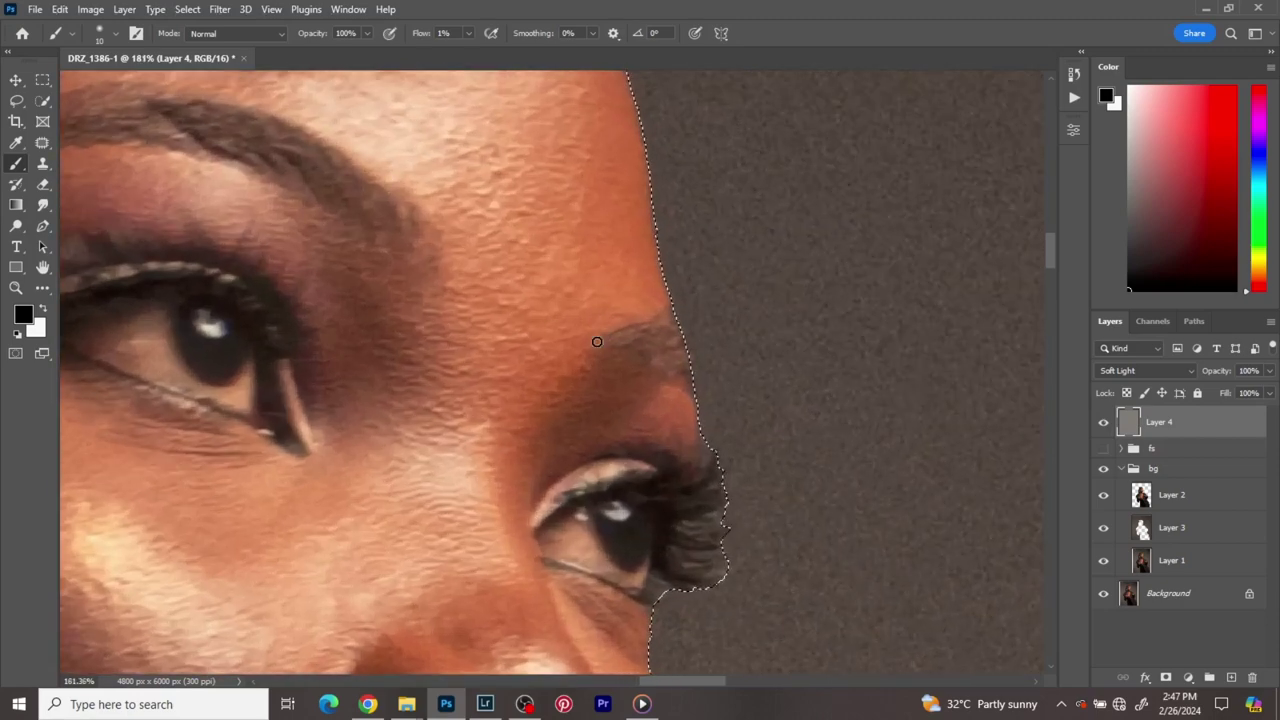
pyautogui.press('x')
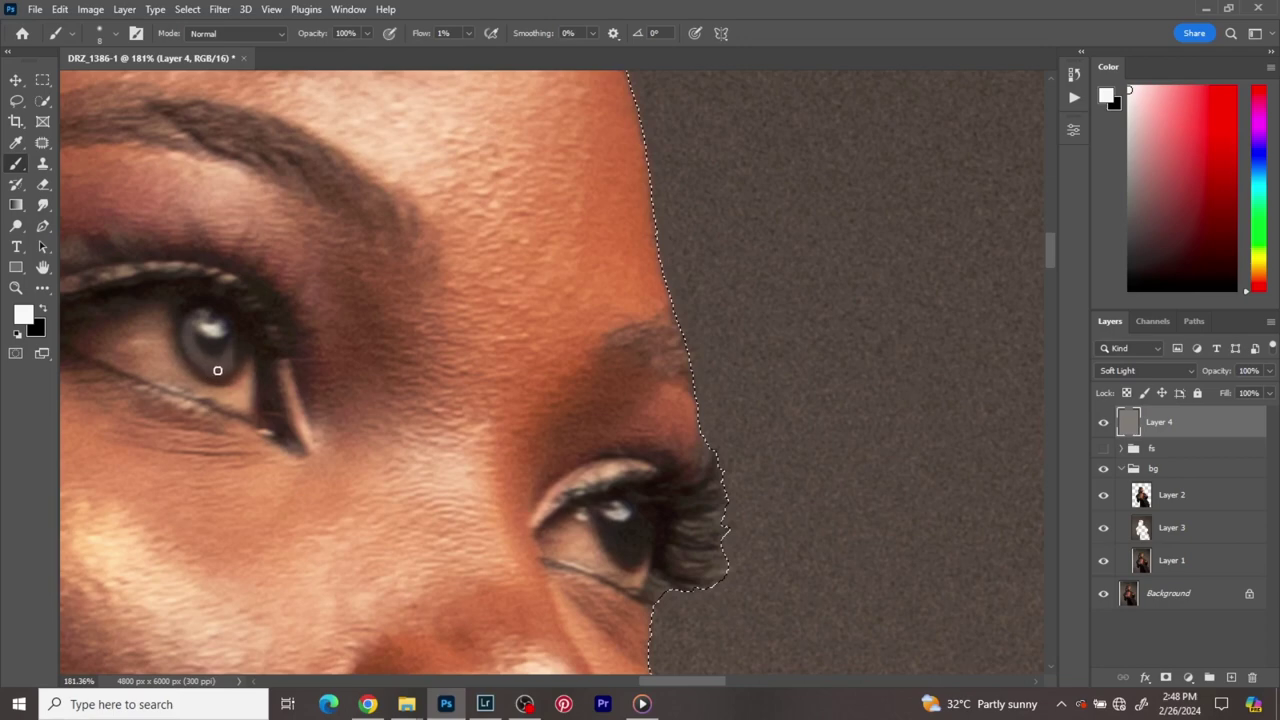
pyautogui.press('x')
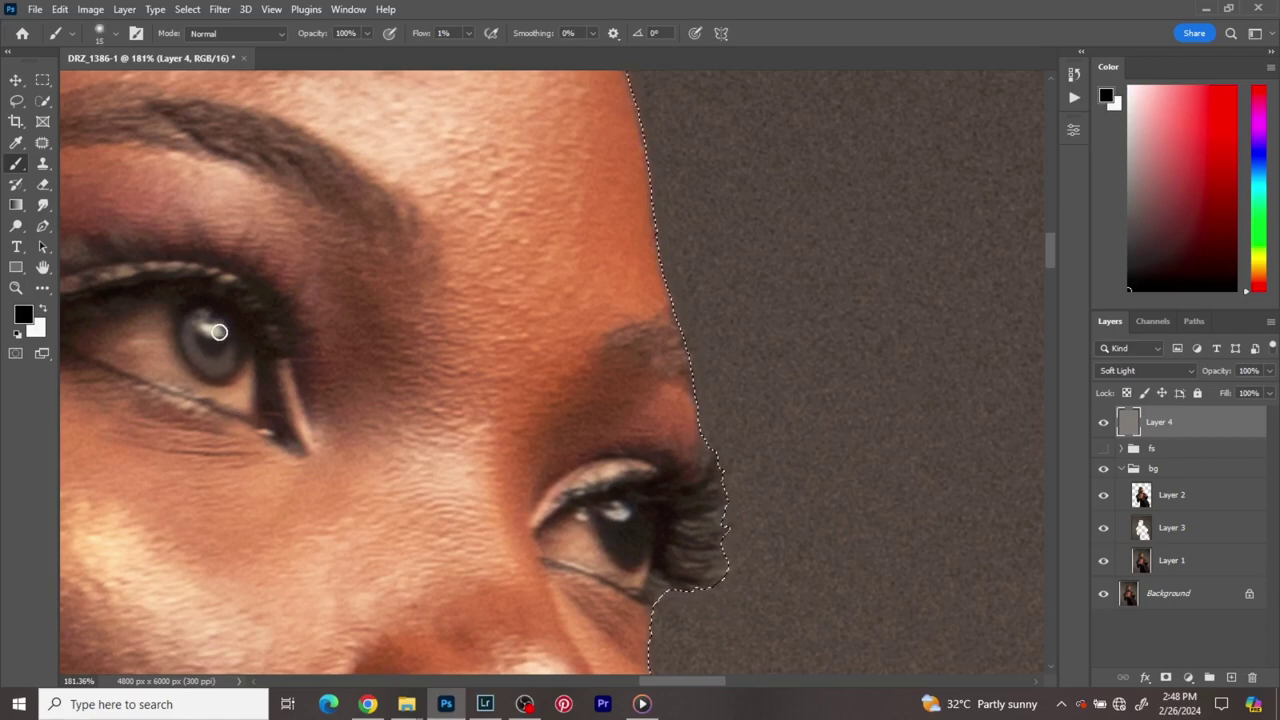
pyautogui.press(']')
pyautogui.press(']')
pyautogui.press(']')
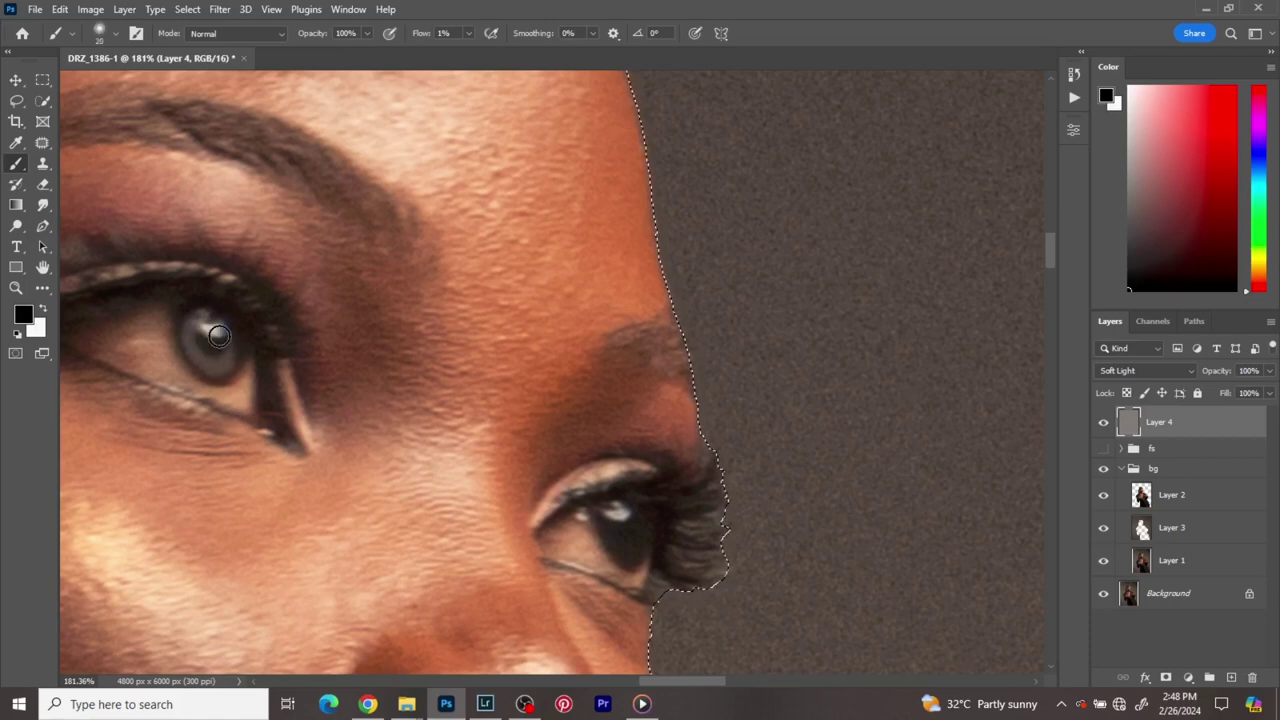
pyautogui.press('[')
pyautogui.moveTo(212, 350); pyautogui.dragTo(189, 329)
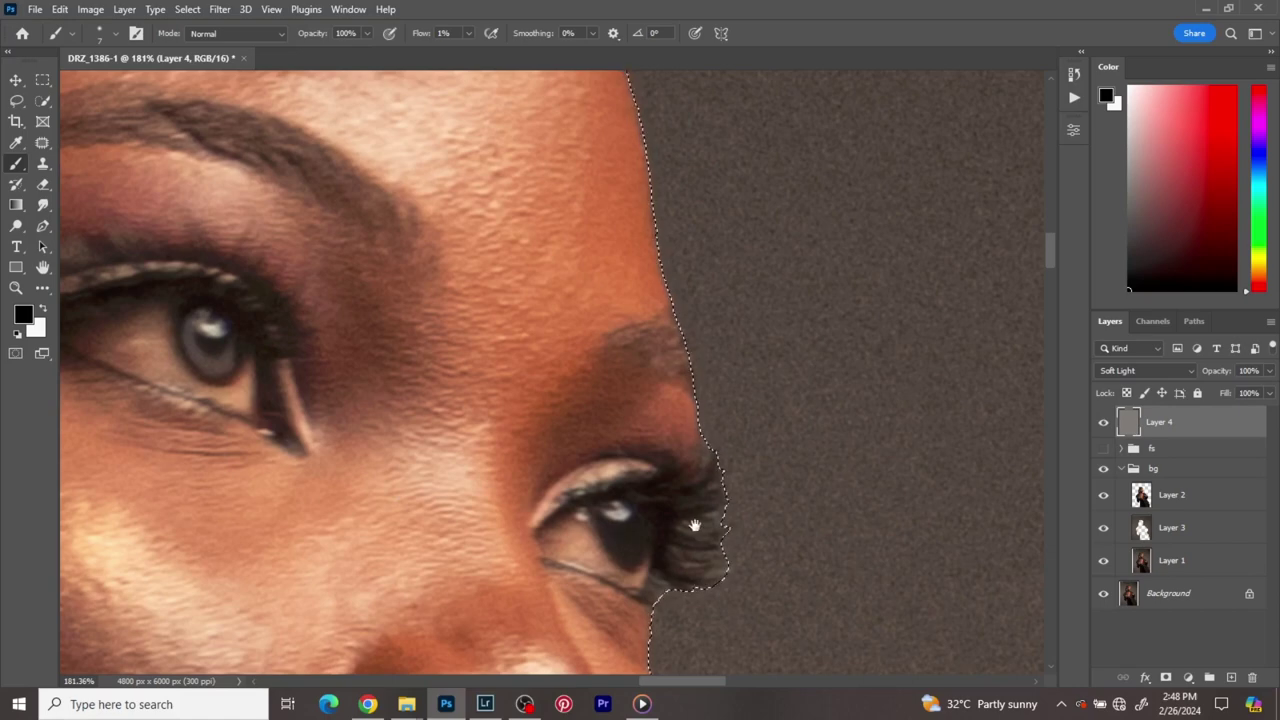
pyautogui.moveTo(694, 523); pyautogui.dragTo(606, 449)
# - Brighten the iris with white, then add fine black detail with a smaller brush
pyautogui.scroll(1, 604, 449)
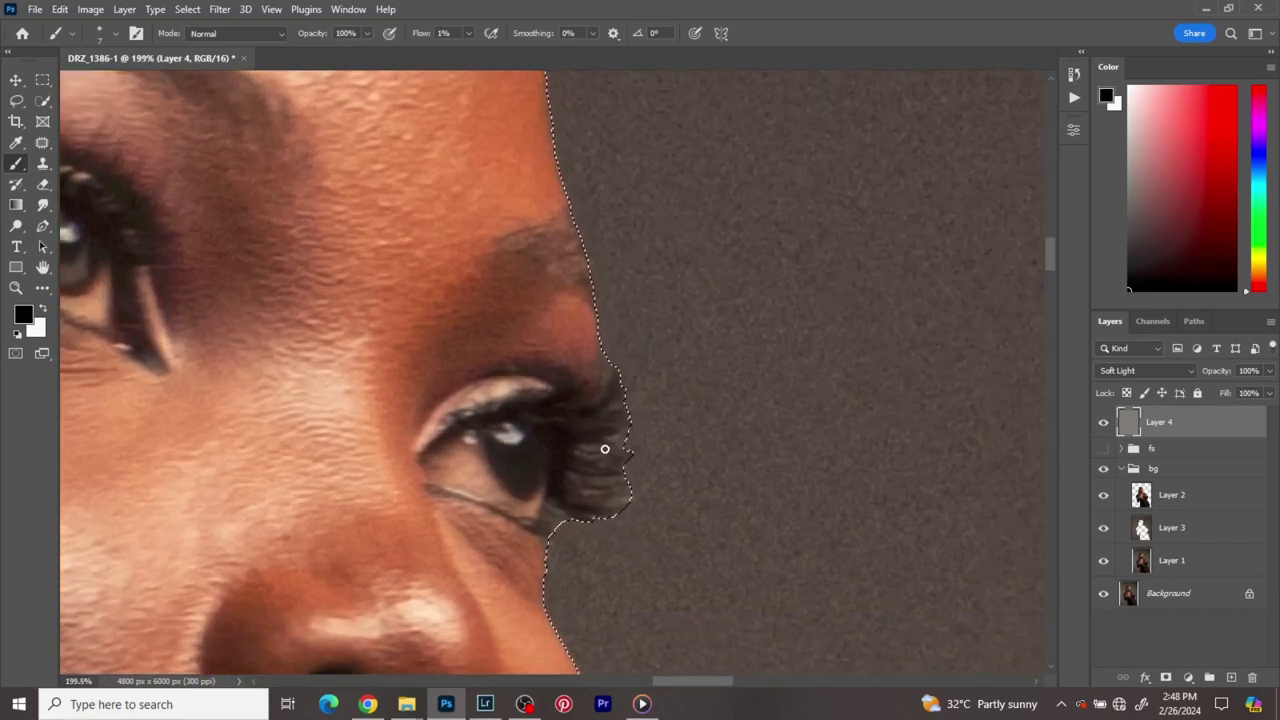
pyautogui.press('x')
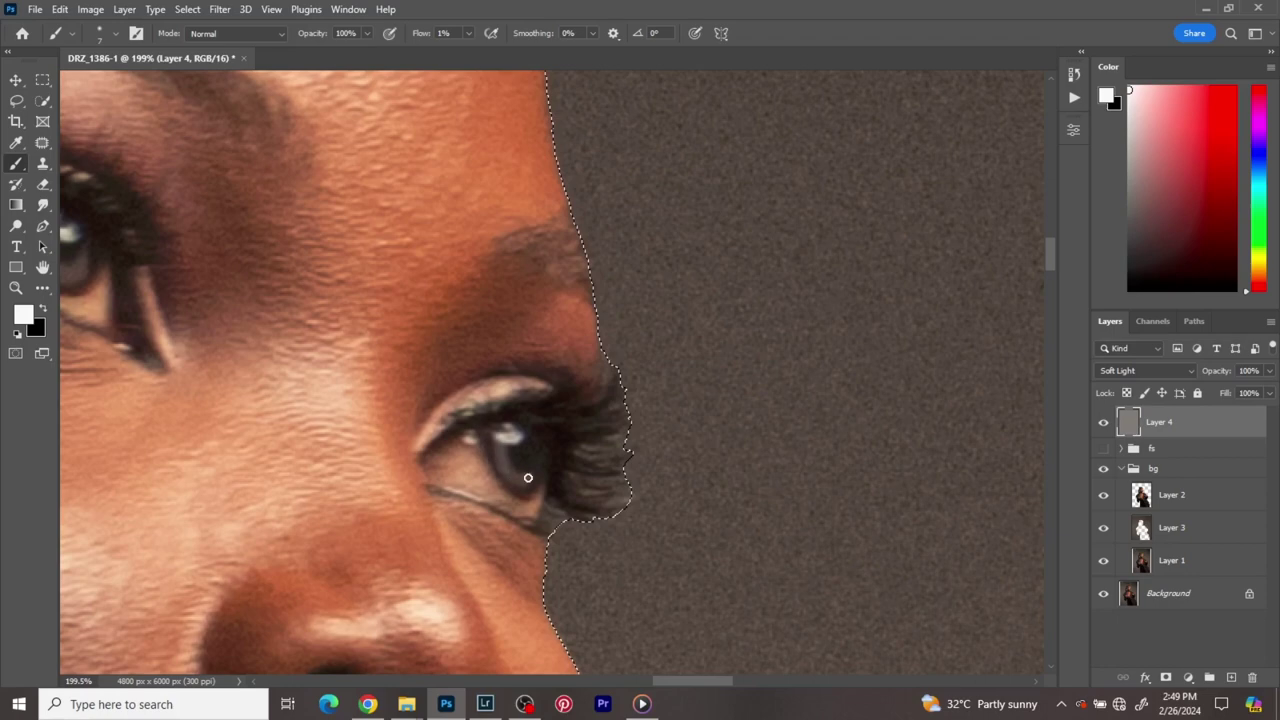
pyautogui.press('x')
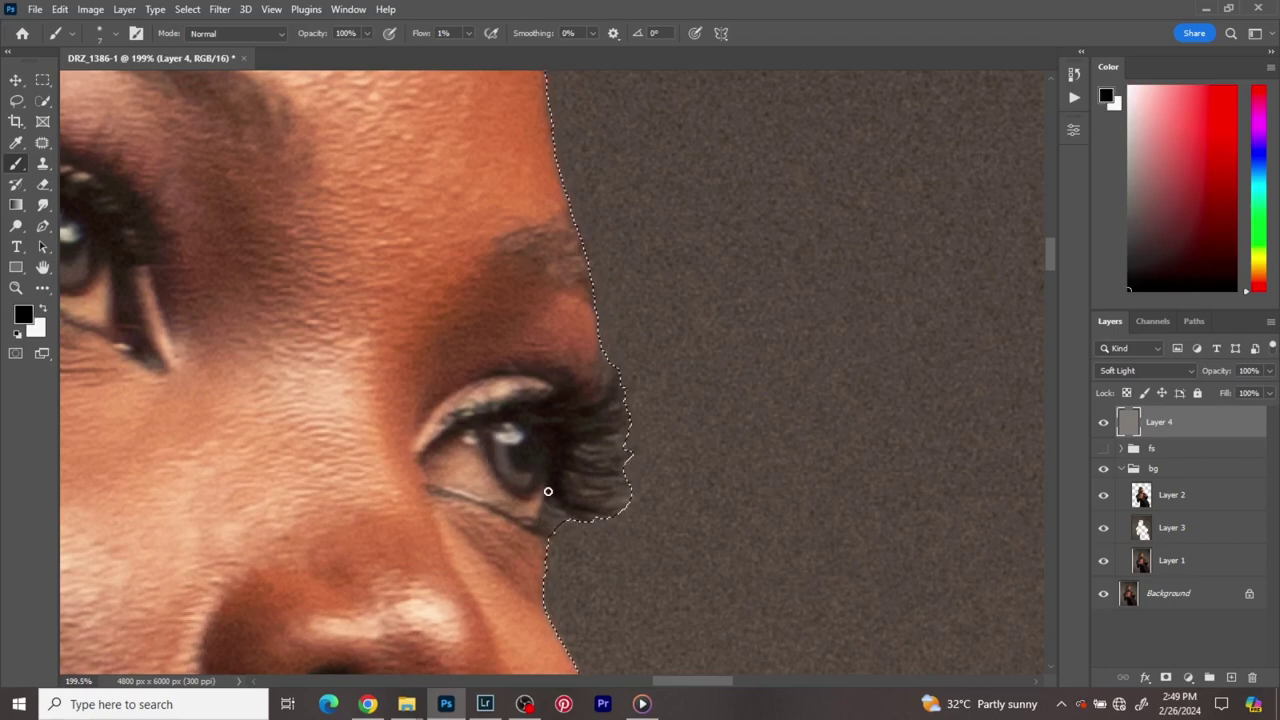
pyautogui.press(']')
pyautogui.press(']')
pyautogui.press('[')
pyautogui.press('[')
# - Paint white along the lower lash line and eyelid, then shape the other eye's inner corner
pyautogui.press('x')
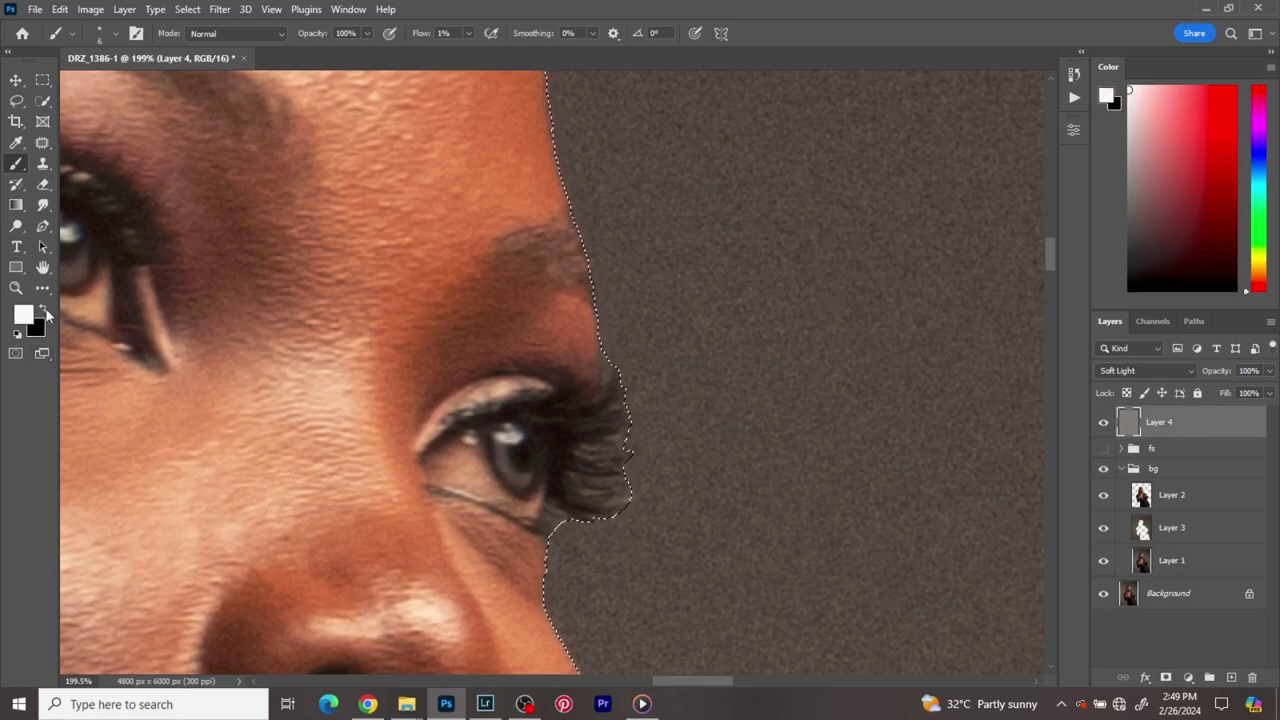
pyautogui.press(']')
pyautogui.press(']')
pyautogui.press(']')
pyautogui.press(']')
pyautogui.press('[')
pyautogui.press('[')
pyautogui.press('[')
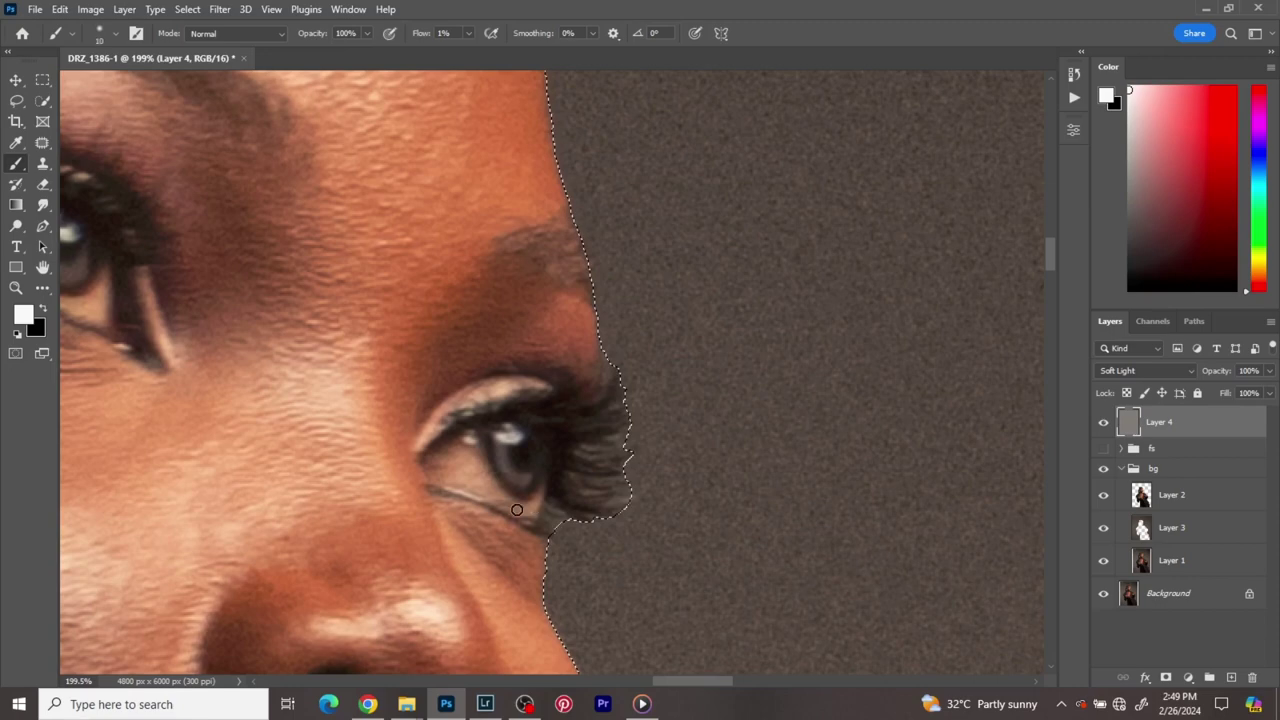
pyautogui.press(']')
pyautogui.press(']')
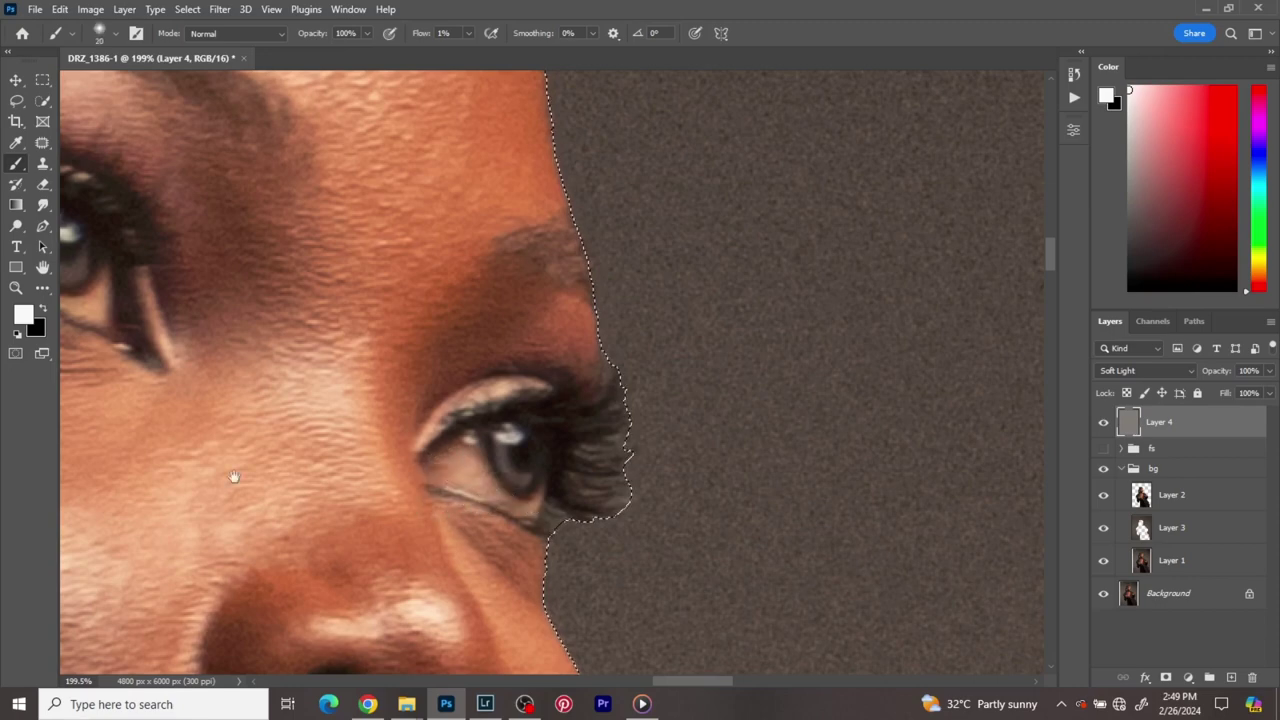
pyautogui.moveTo(234, 471); pyautogui.dragTo(399, 546)
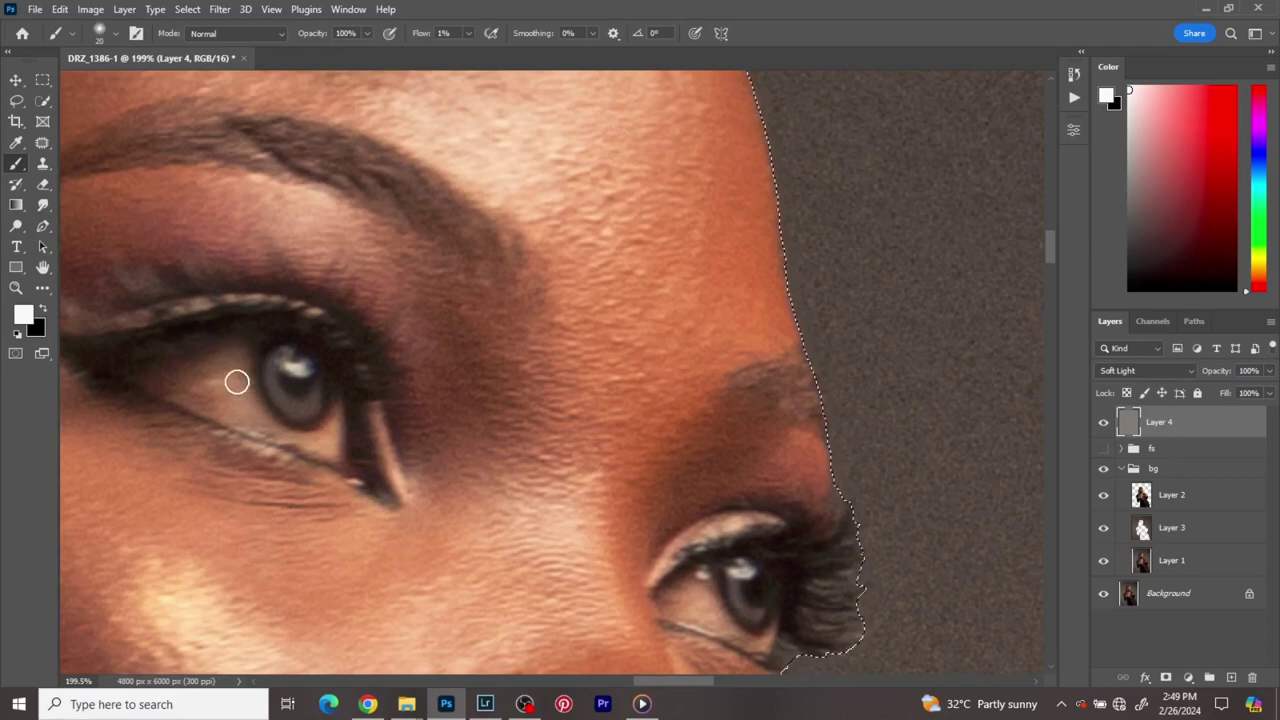
pyautogui.press('[')
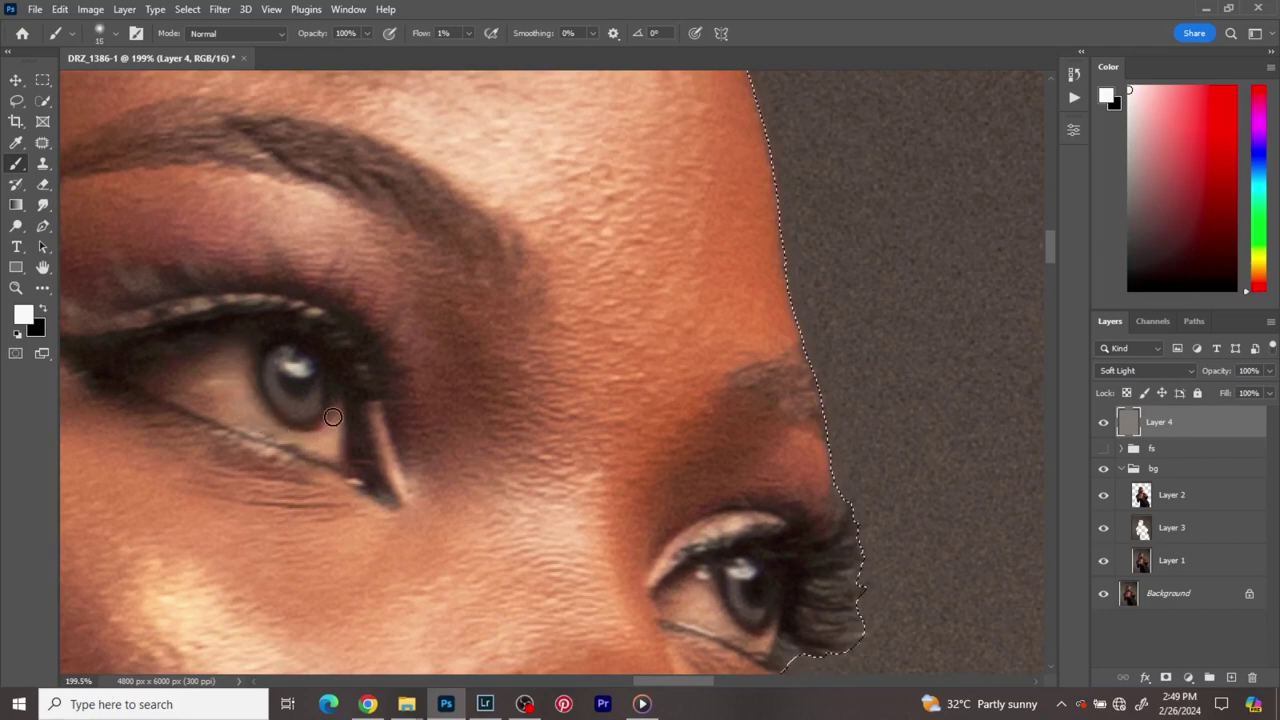
pyautogui.press(']')
pyautogui.press(']')
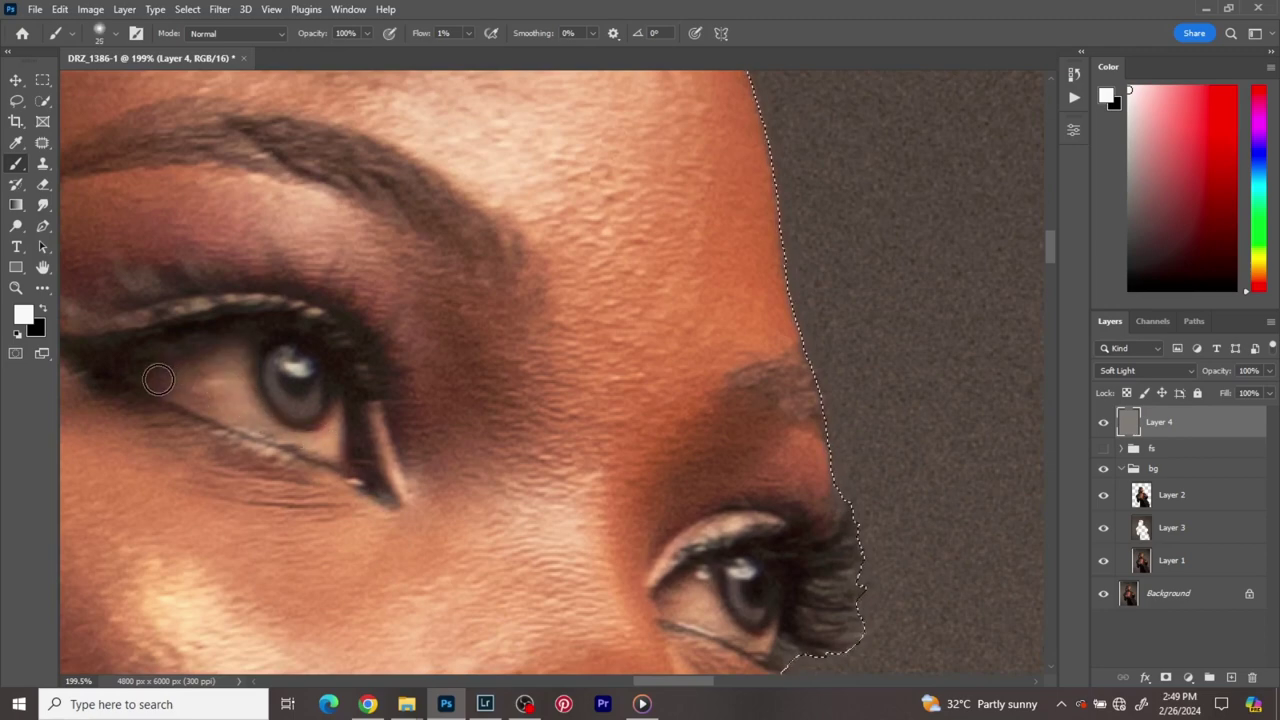
# - Toggle Layer 4 and the fs group off and on to compare the eyes, zooming out to 55%
pyautogui.click(1103, 423)
pyautogui.click(1103, 423)
pyautogui.click(1103, 424)
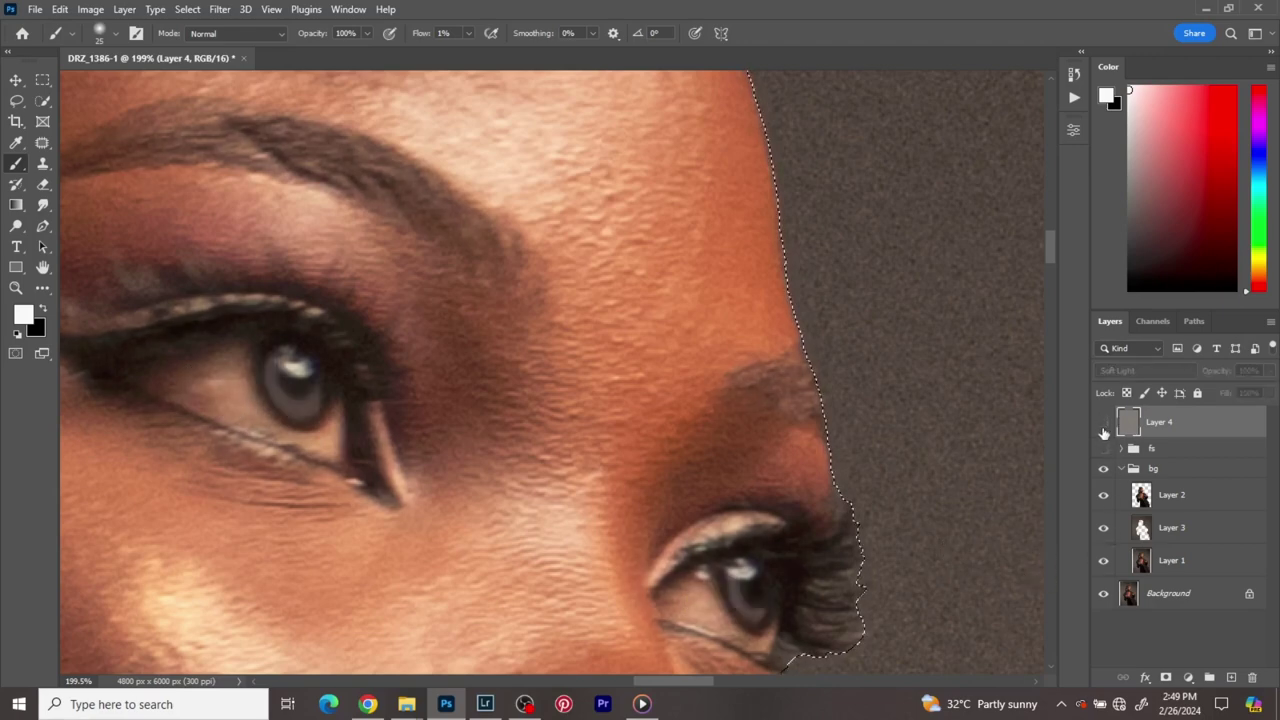
pyautogui.click(1103, 424)
pyautogui.click(1104, 449)
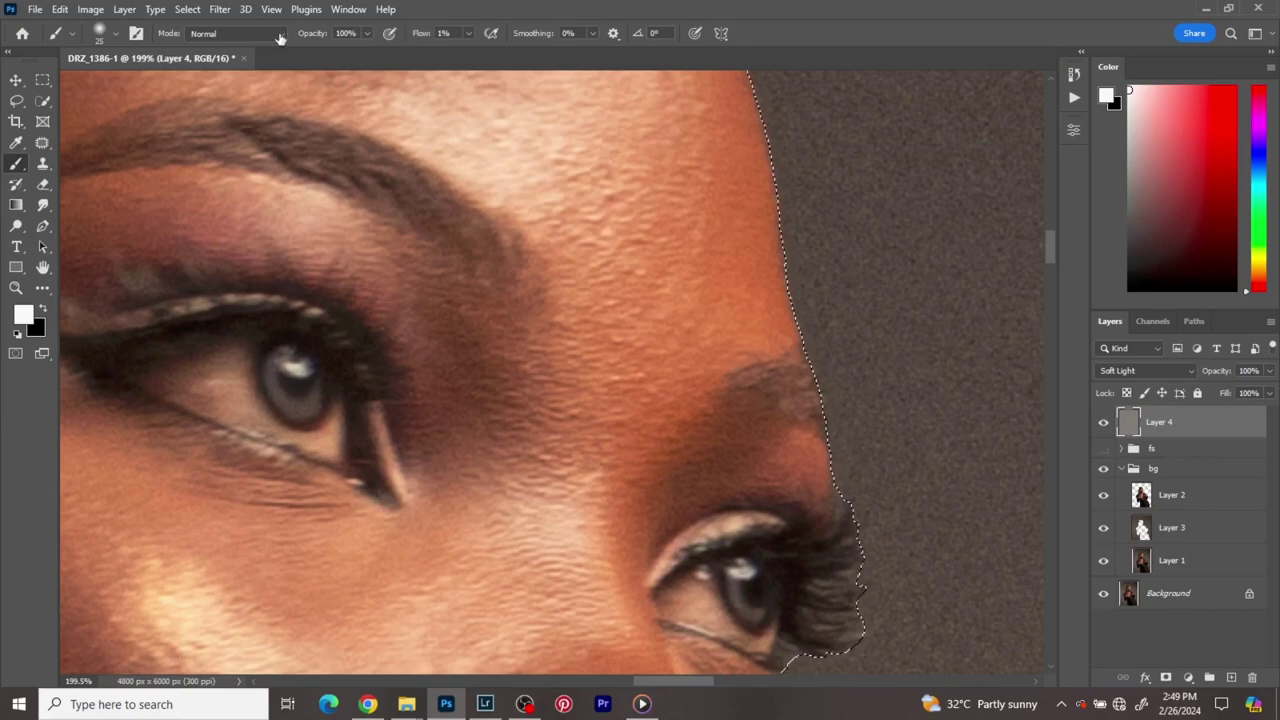
pyautogui.scroll(-5, 527, 289)
pyautogui.scroll(-5, 527, 289)
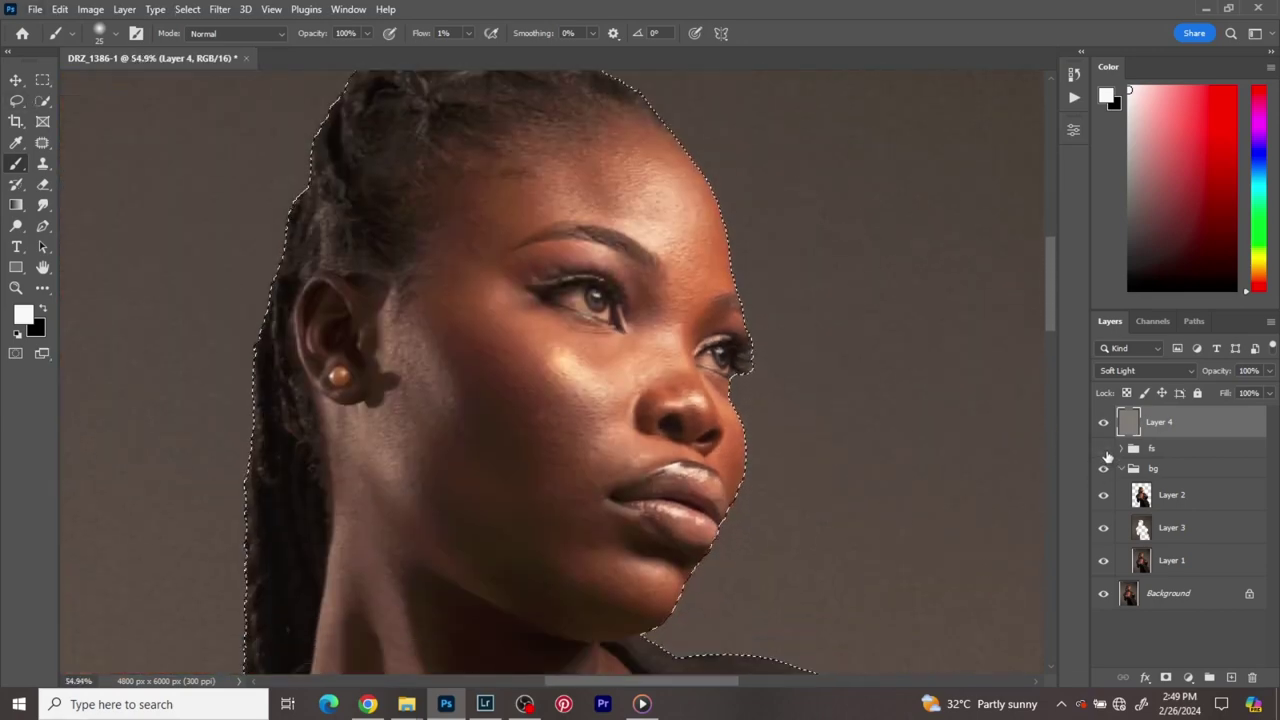
pyautogui.click(1103, 449)
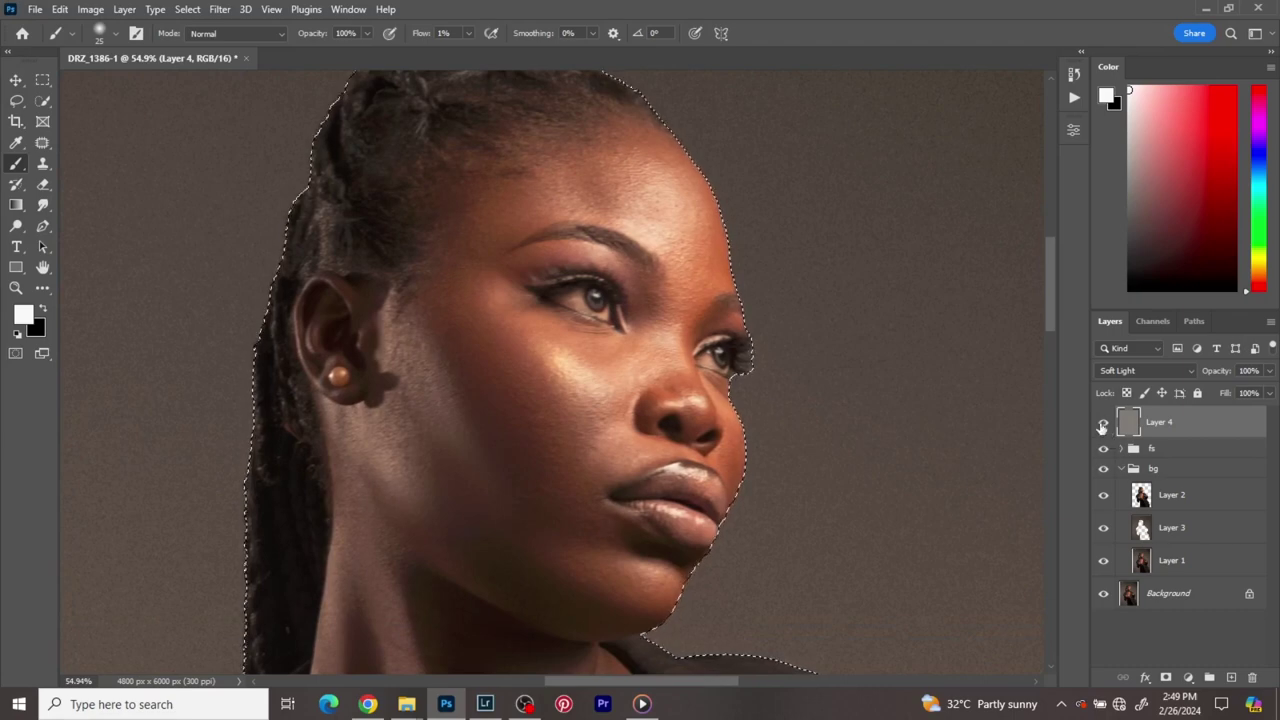
# - Compare the whole face with Layer 4 hidden and shown, then open the layer's Properties panel
pyautogui.click(1103, 422)
pyautogui.click(1103, 422)
pyautogui.click(1103, 424)
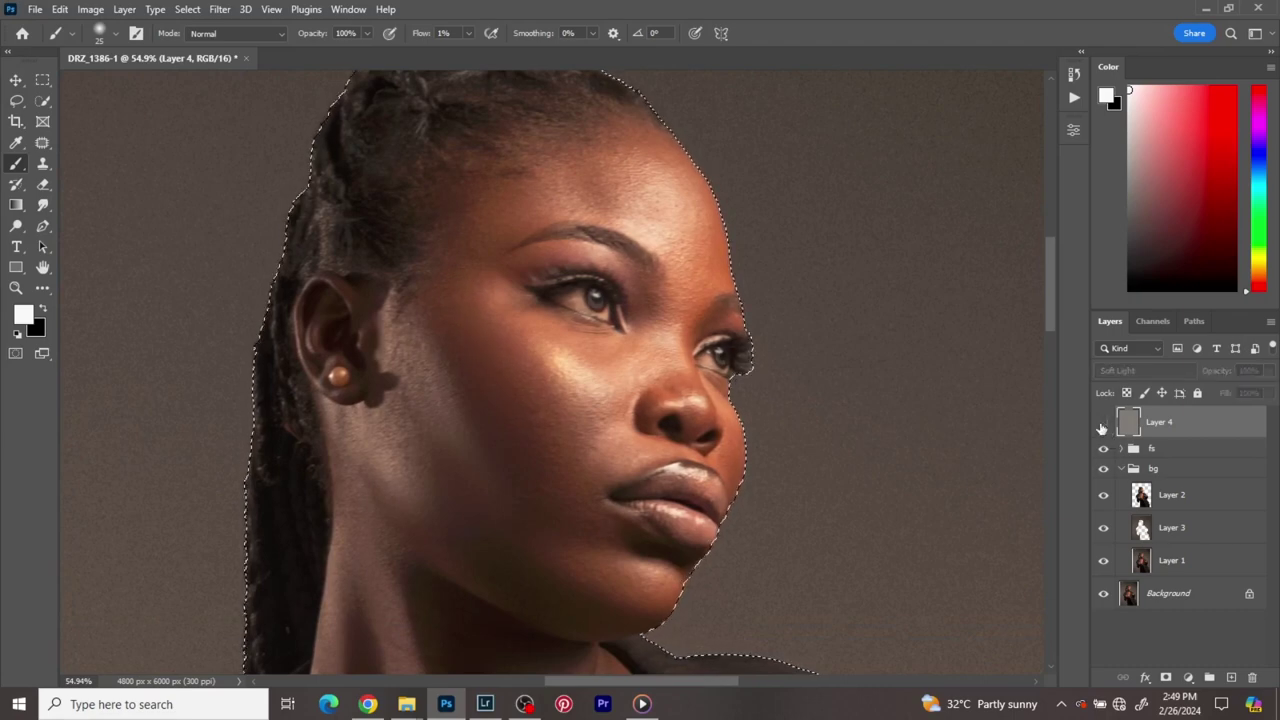
pyautogui.click(1102, 424)
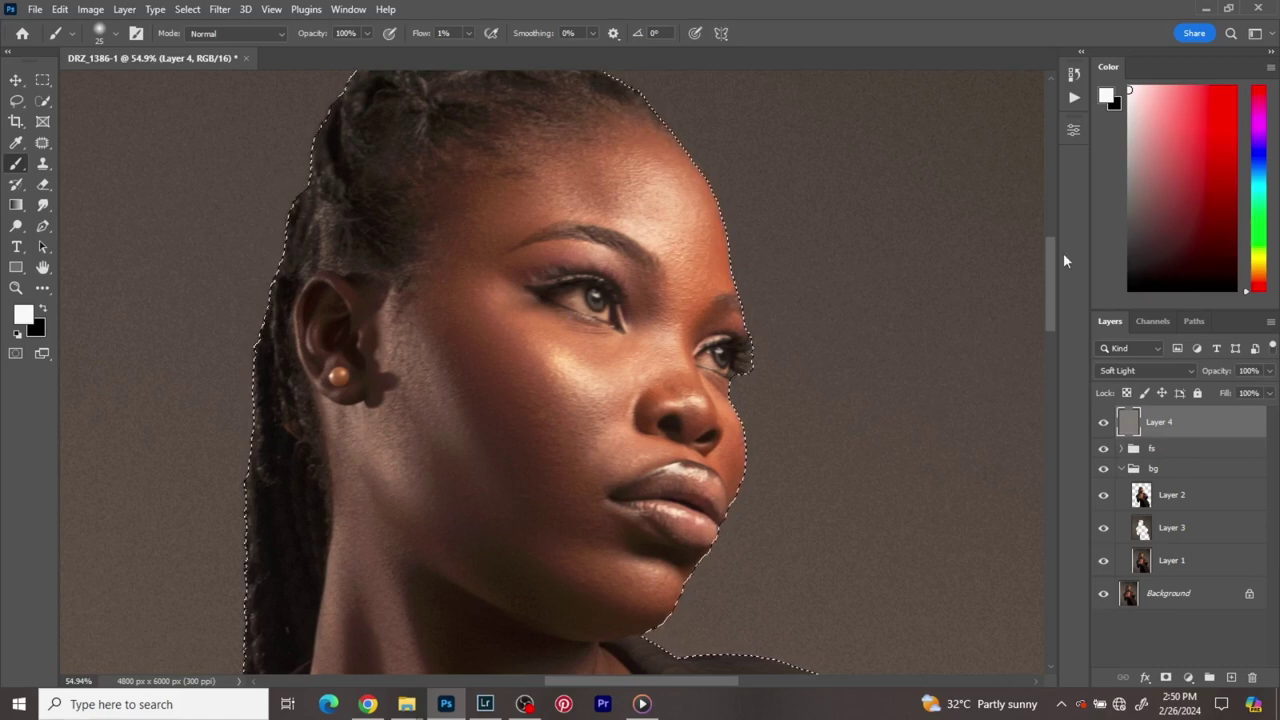
pyautogui.click(1074, 132)
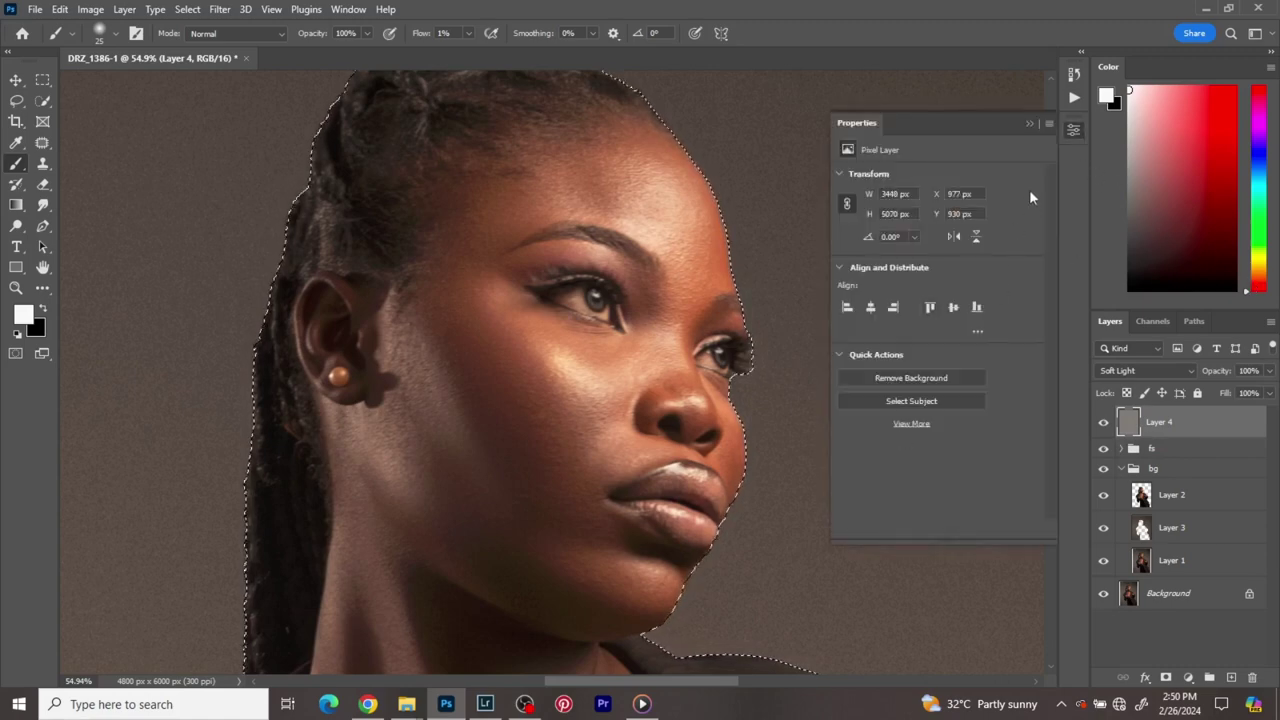
# - Play the Eyes N Teeth Whitening action from PM Actions to add its adjustment group above Layer 4
pyautogui.click(1072, 100)
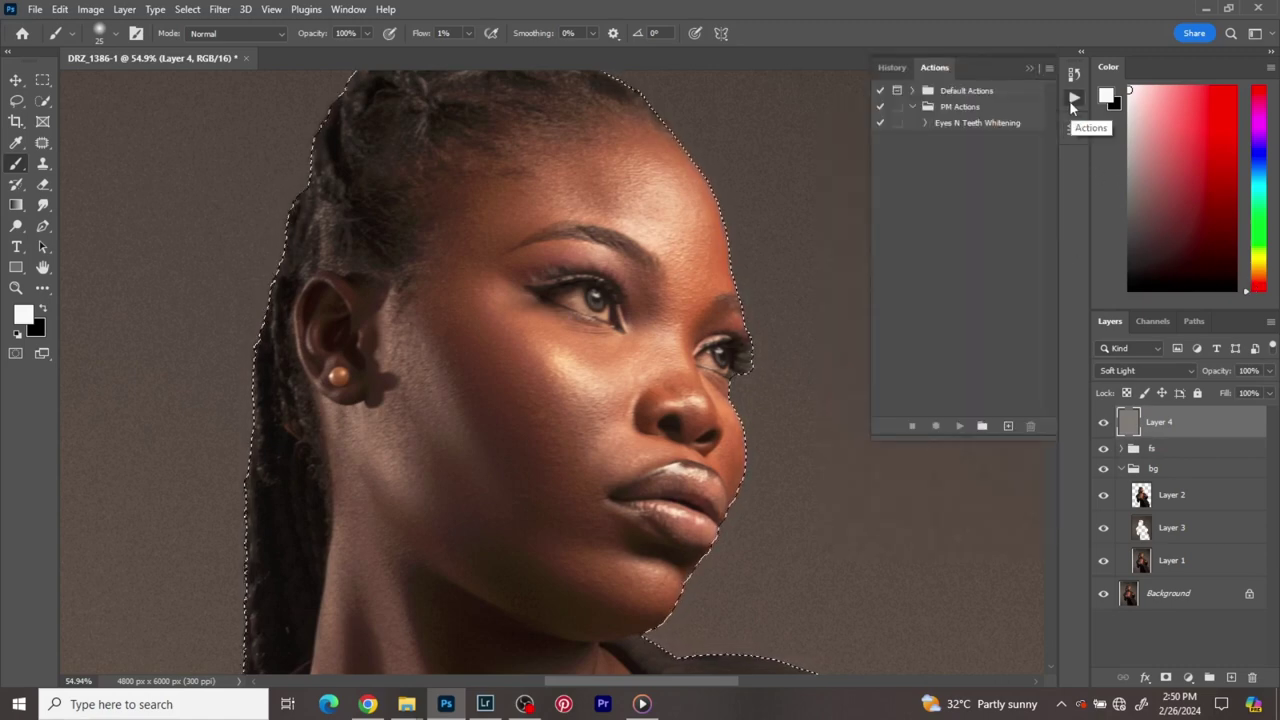
pyautogui.click(972, 124)
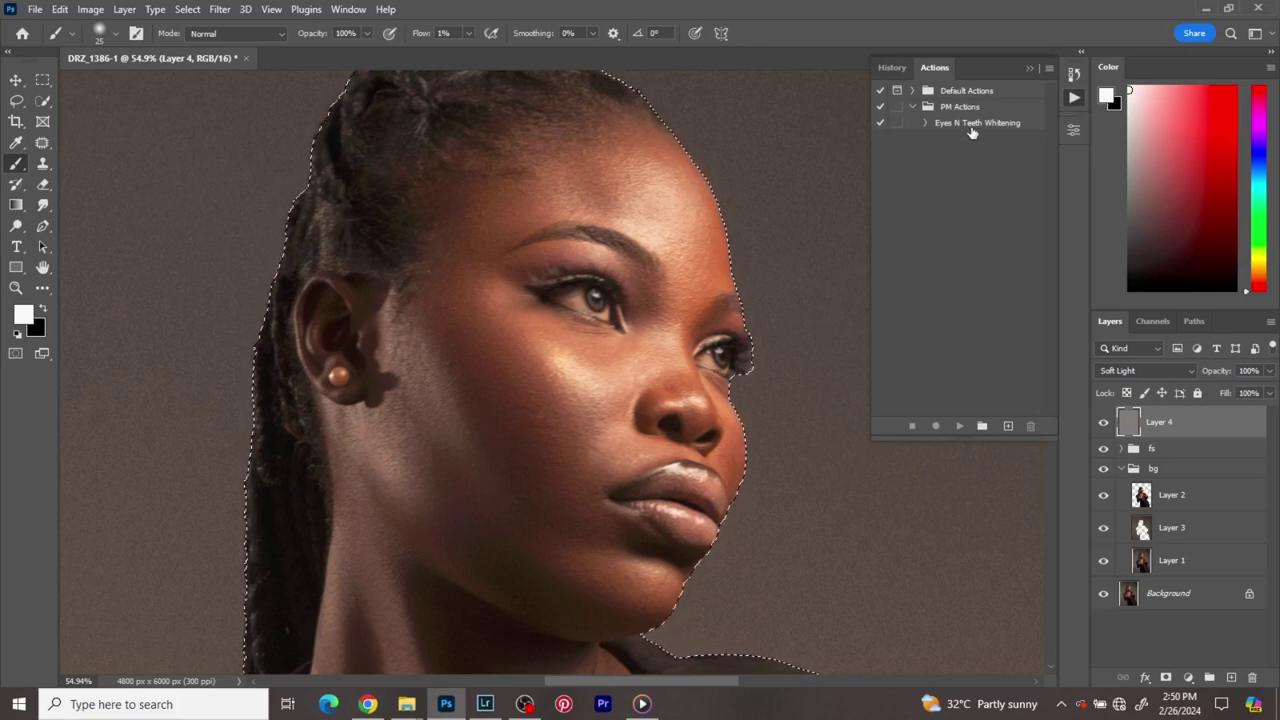
pyautogui.click(959, 426)
pyautogui.click(1076, 98)
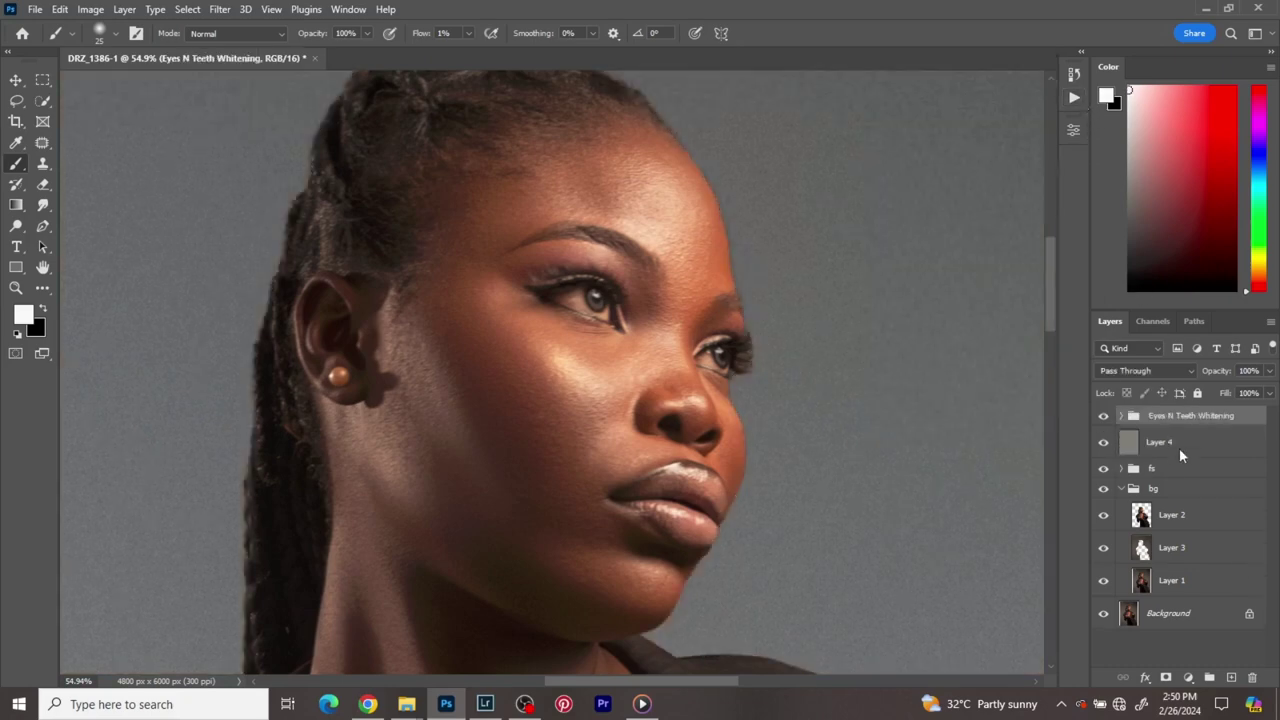
# - Step back in History to the state after the last brush strokes, removing the whitening action
pyautogui.click(1073, 77)
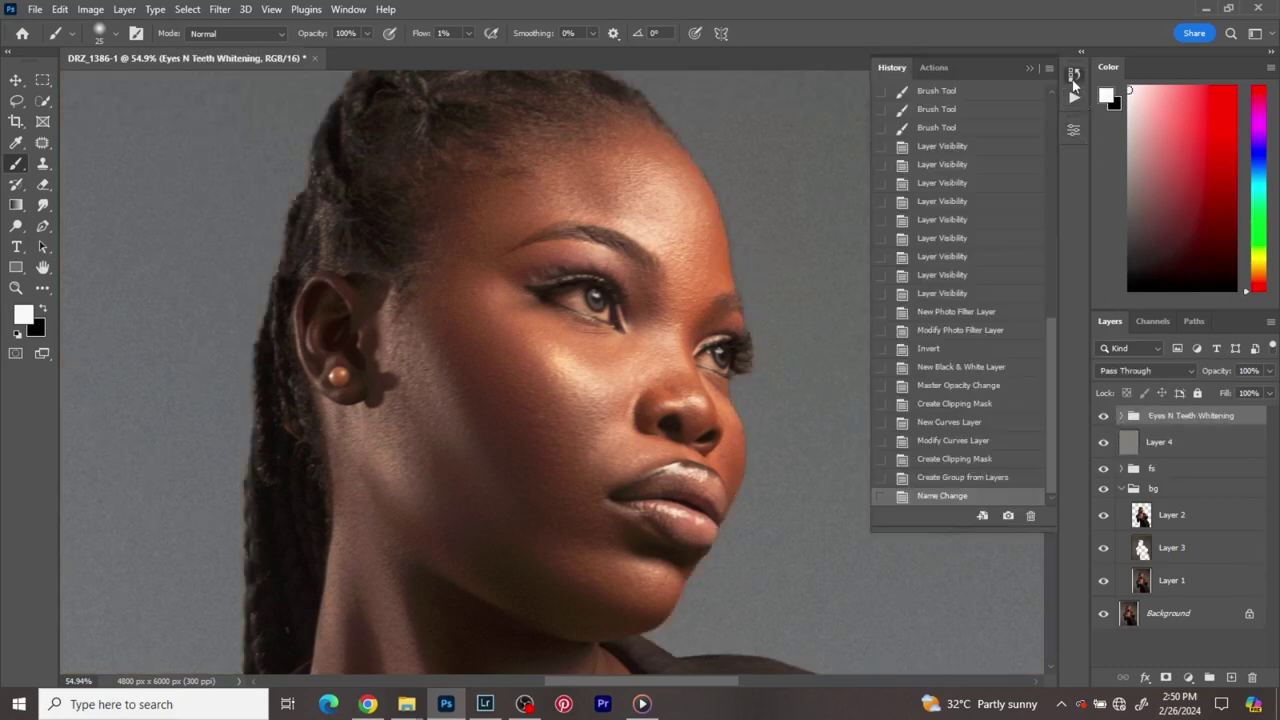
pyautogui.click(957, 484)
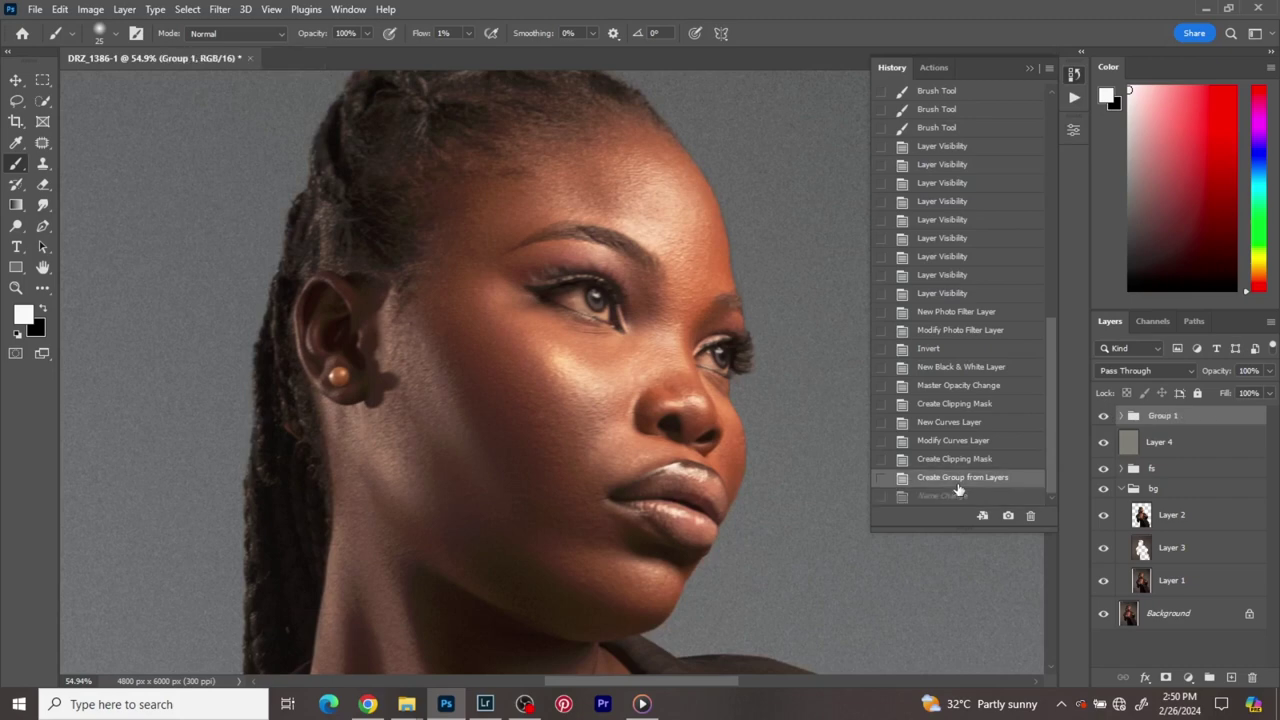
pyautogui.click(950, 459)
pyautogui.click(945, 423)
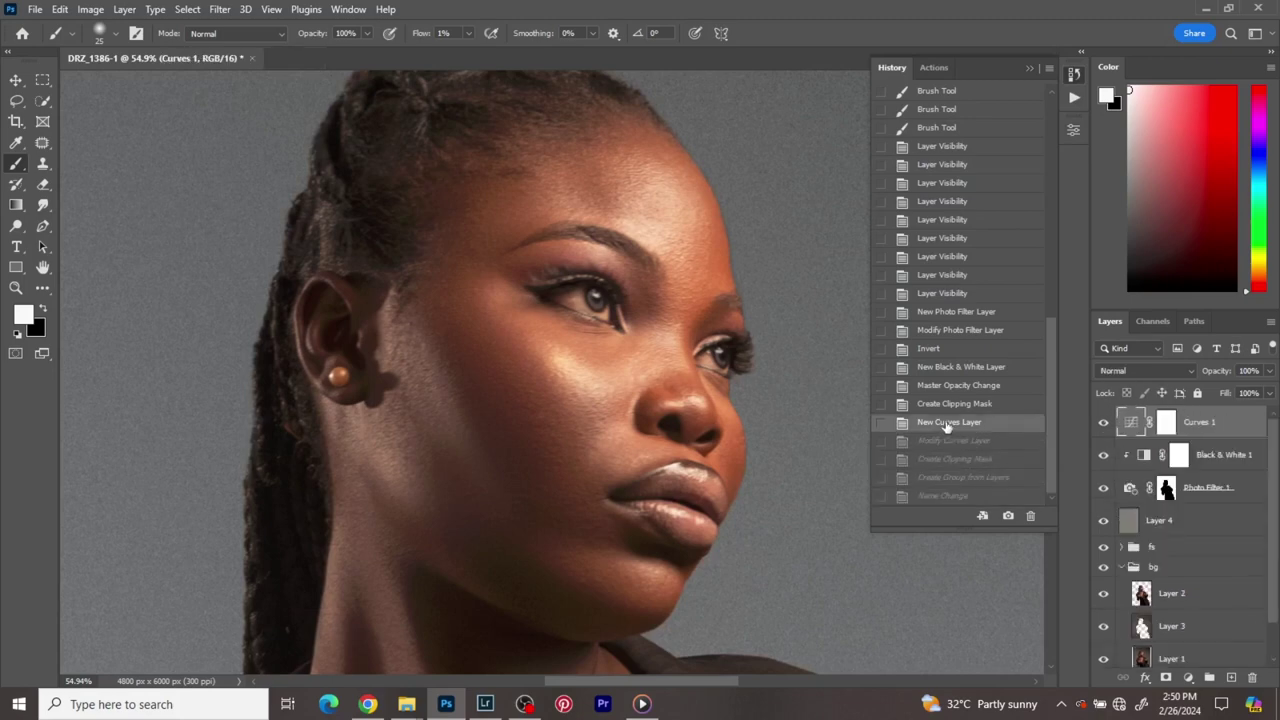
pyautogui.click(936, 349)
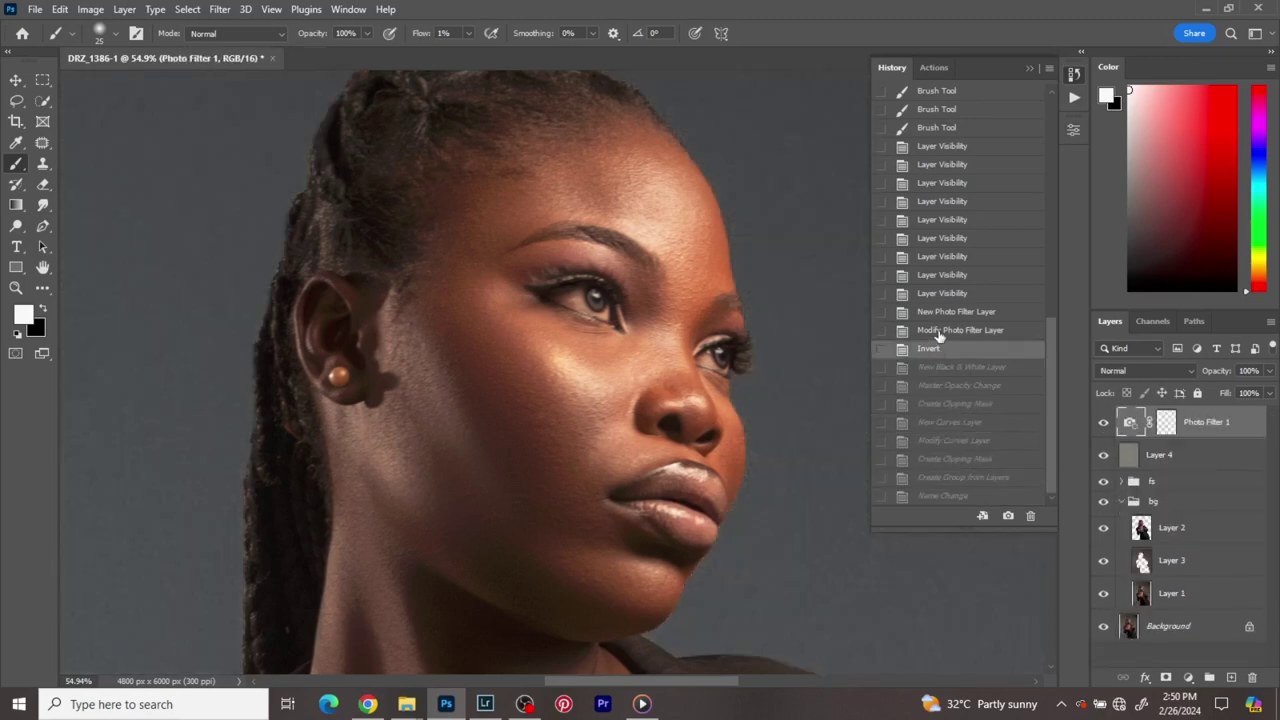
pyautogui.click(936, 331)
pyautogui.click(937, 313)
pyautogui.click(936, 294)
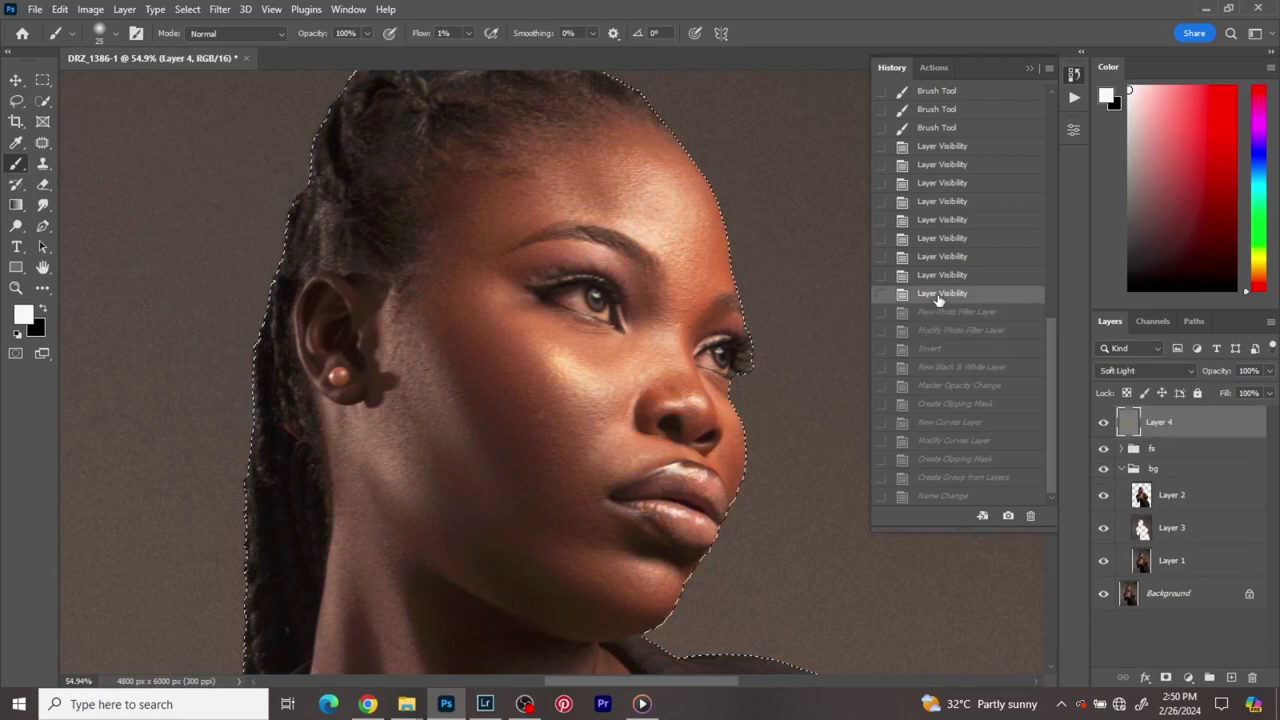
pyautogui.click(934, 128)
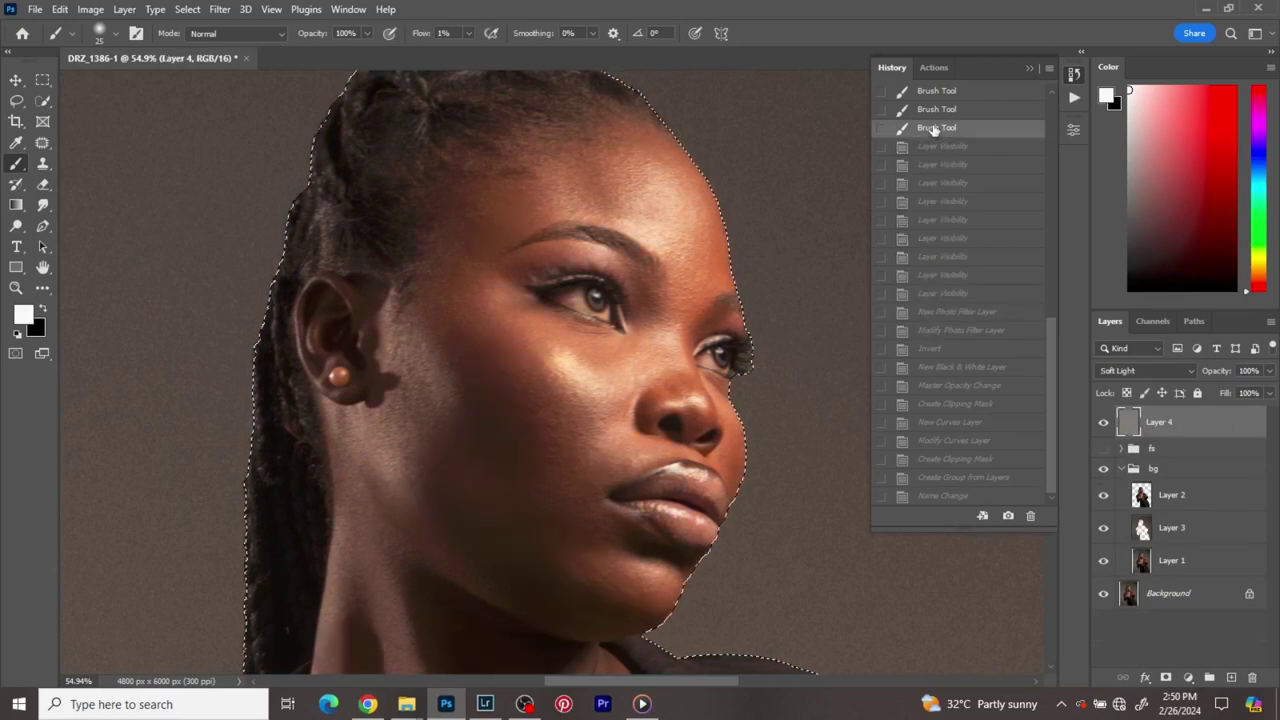
pyautogui.click(940, 147)
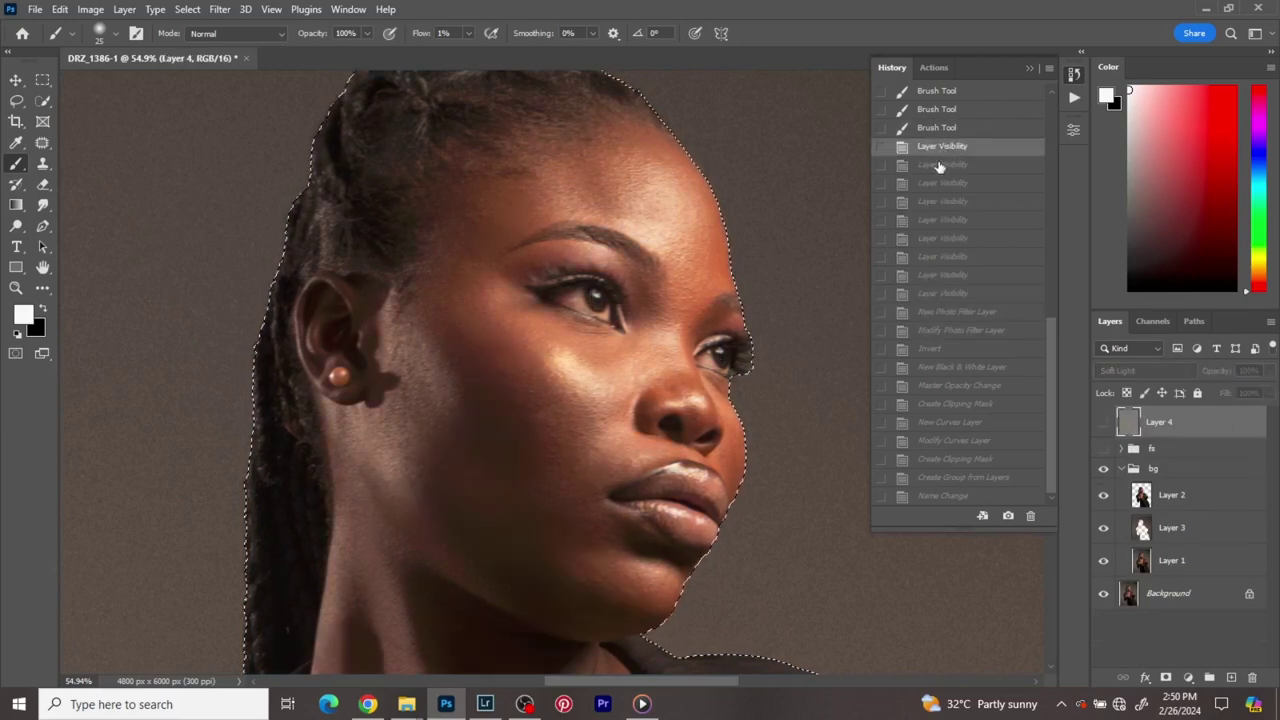
pyautogui.click(934, 129)
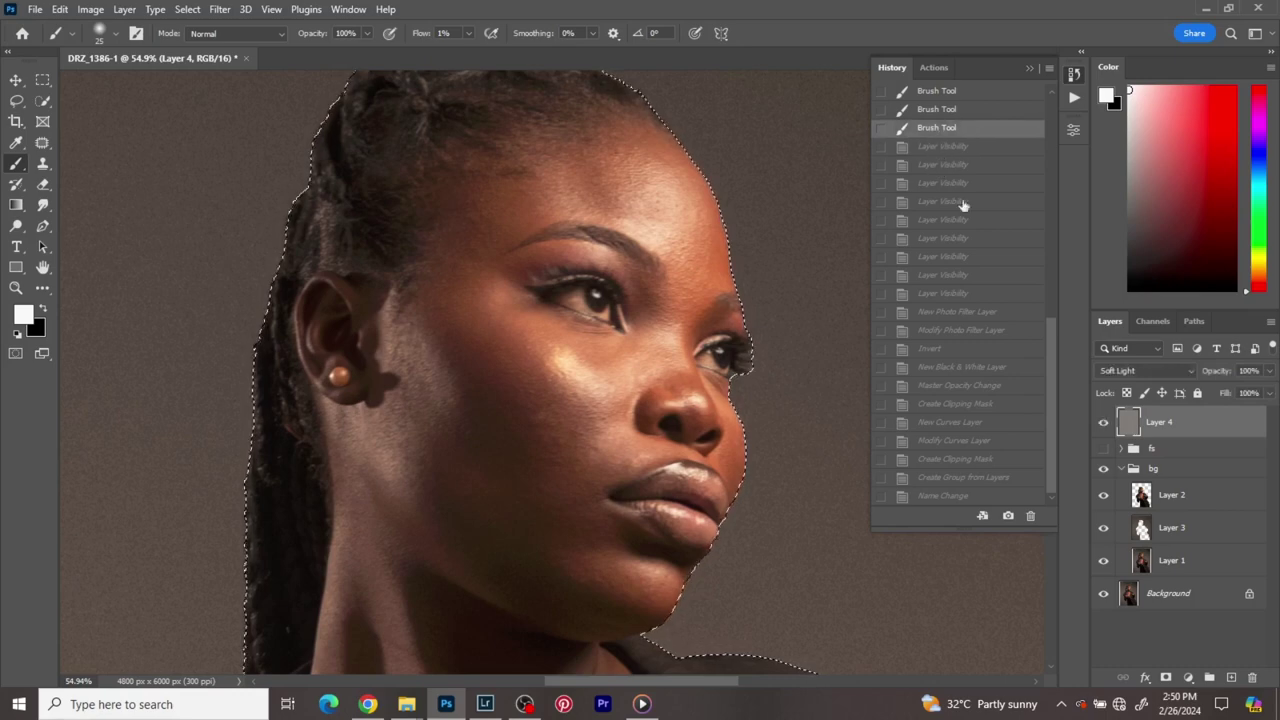
# - Show the fs group, rerun the Eyes N Teeth Whitening action as a trial, and revert it in History
pyautogui.click(1104, 451)
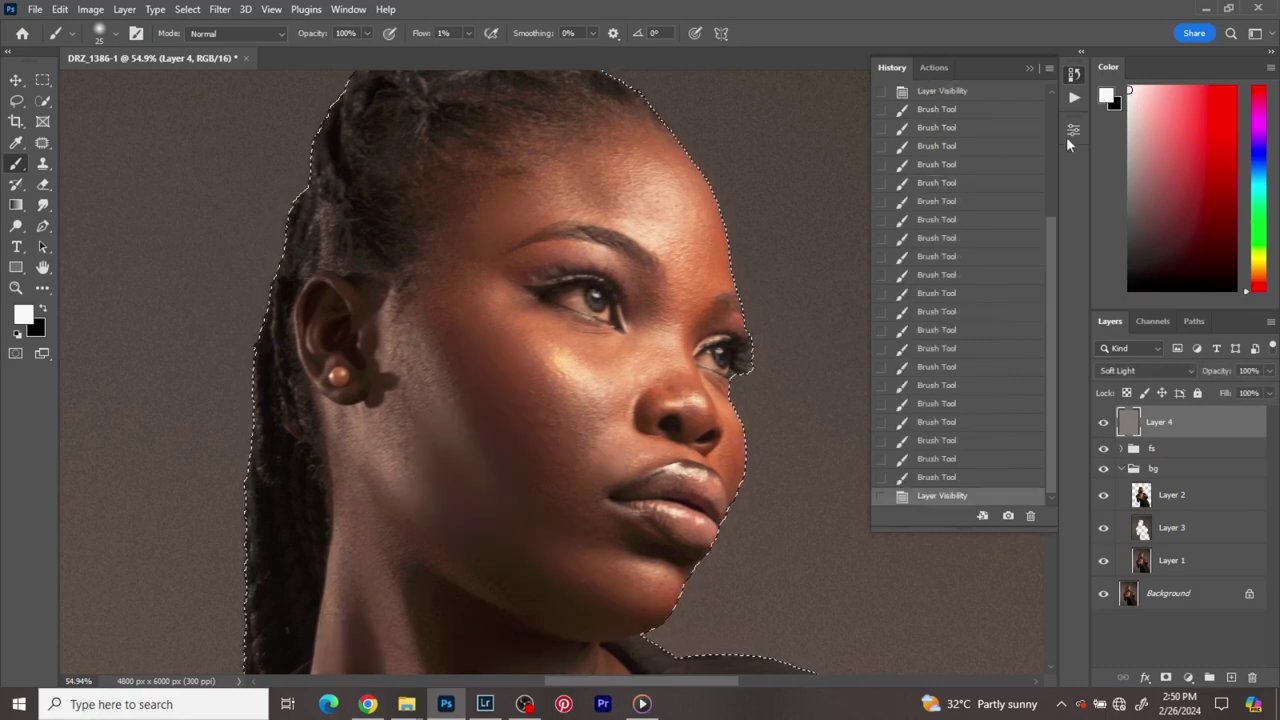
pyautogui.click(1073, 74)
pyautogui.click(1073, 97)
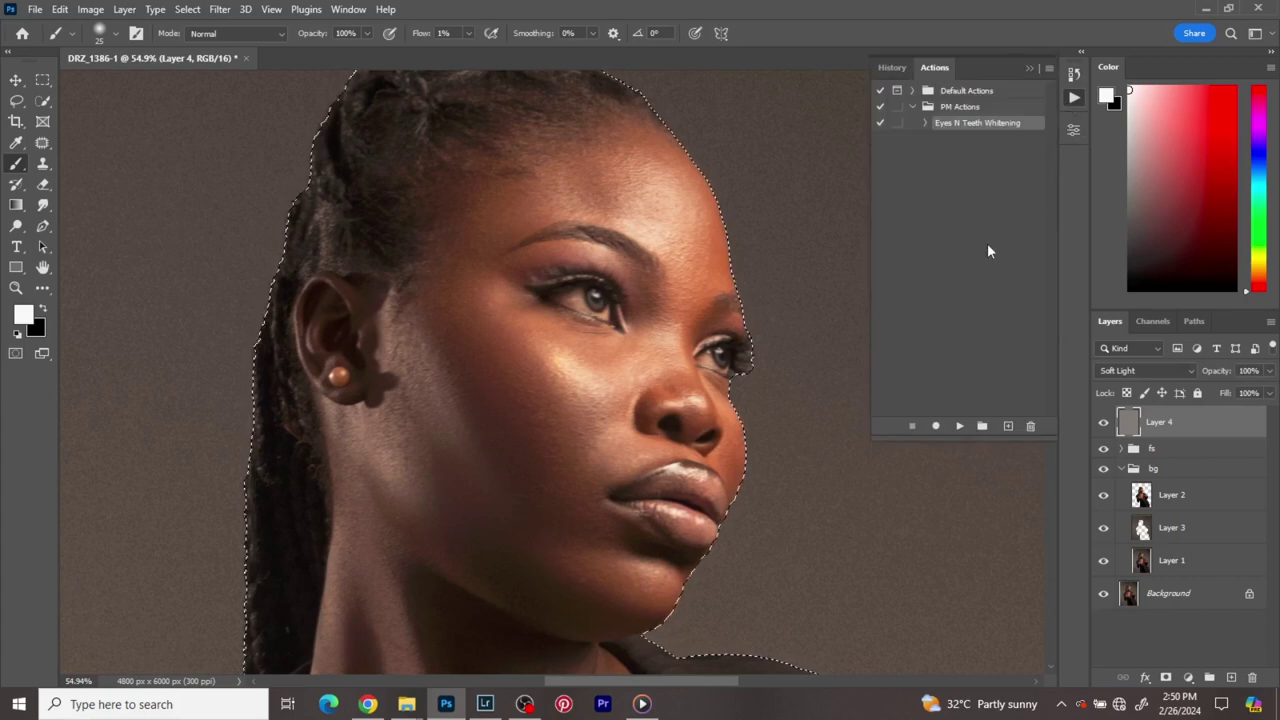
pyautogui.click(958, 426)
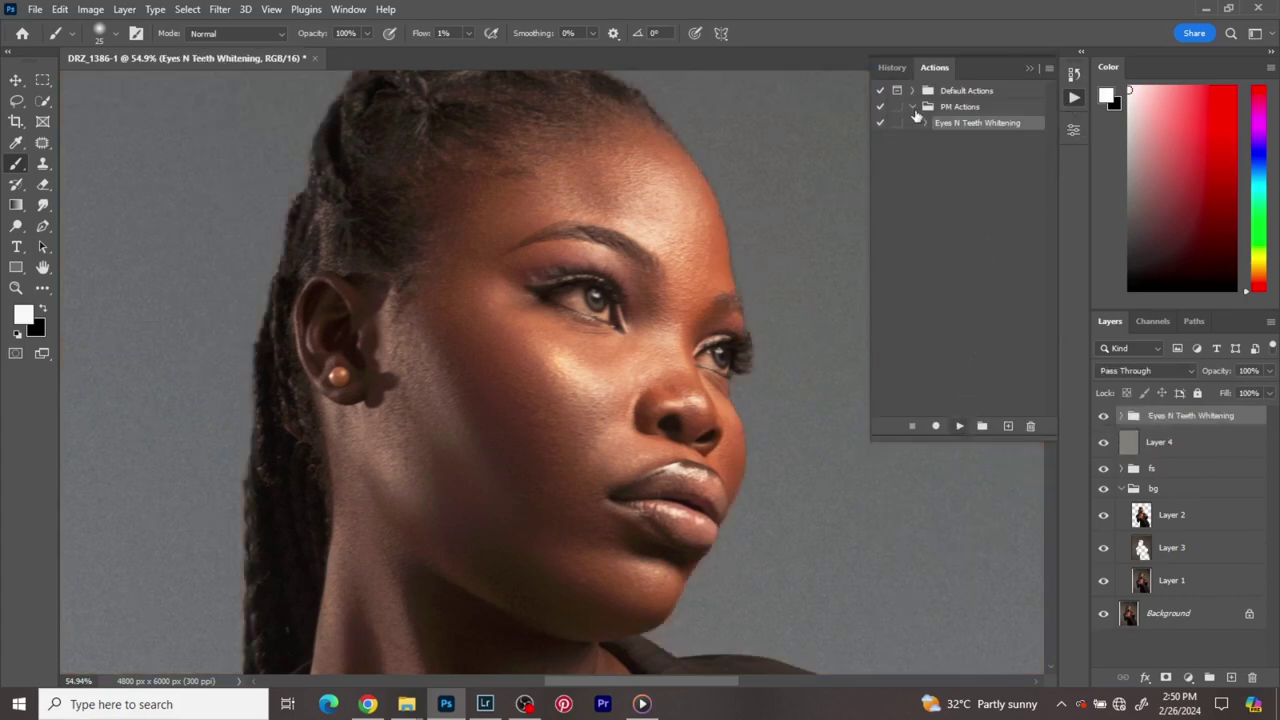
pyautogui.click(1073, 76)
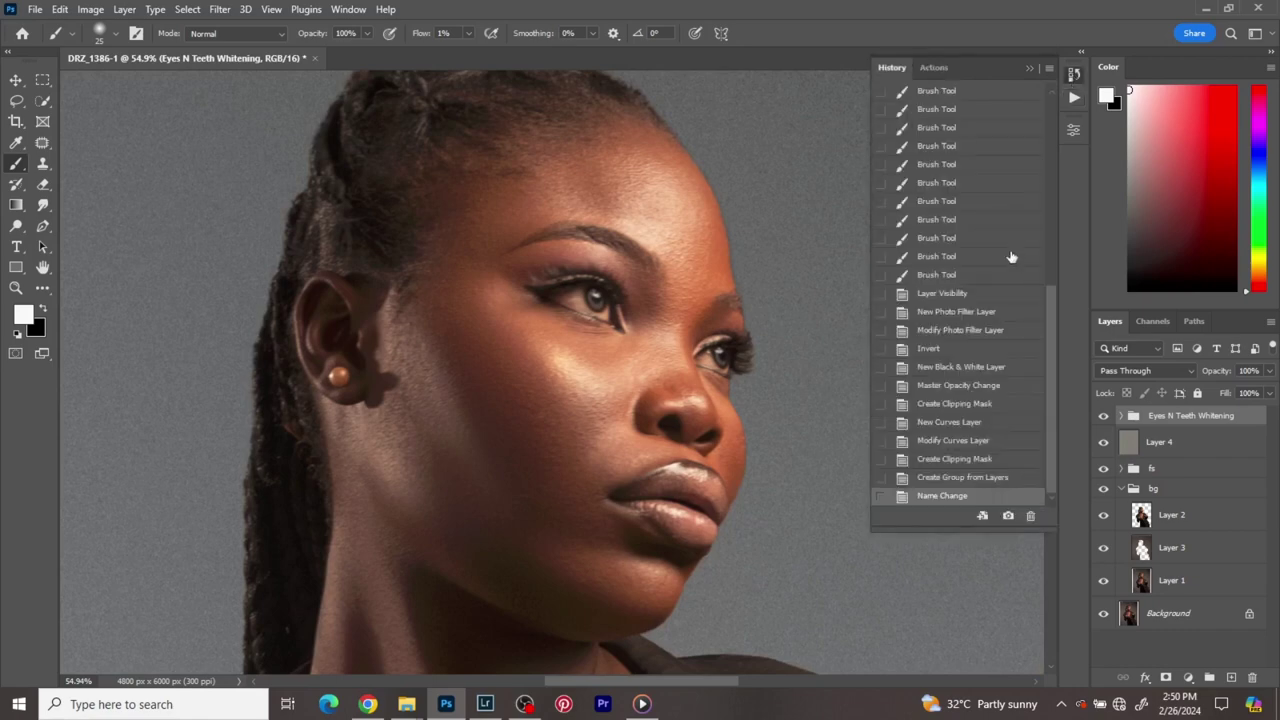
pyautogui.click(930, 294)
pyautogui.click(1073, 77)
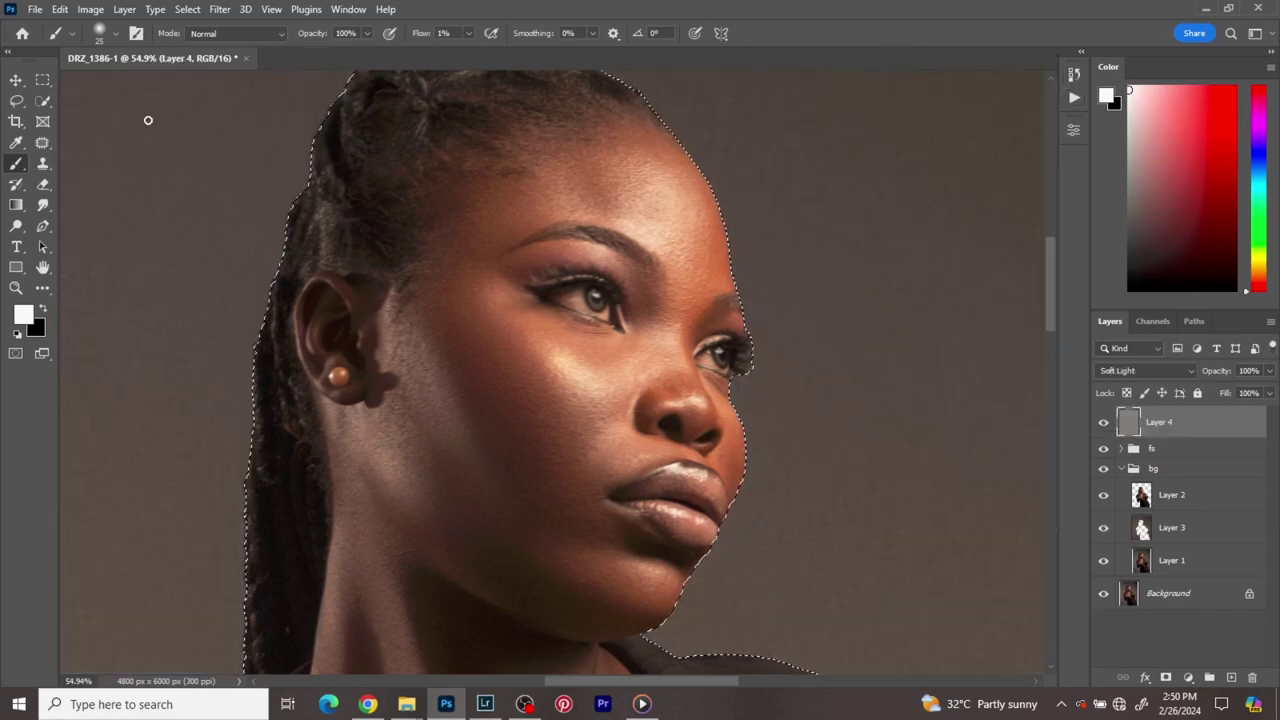
pyautogui.click(42, 101)
pyautogui.click(26, 104)
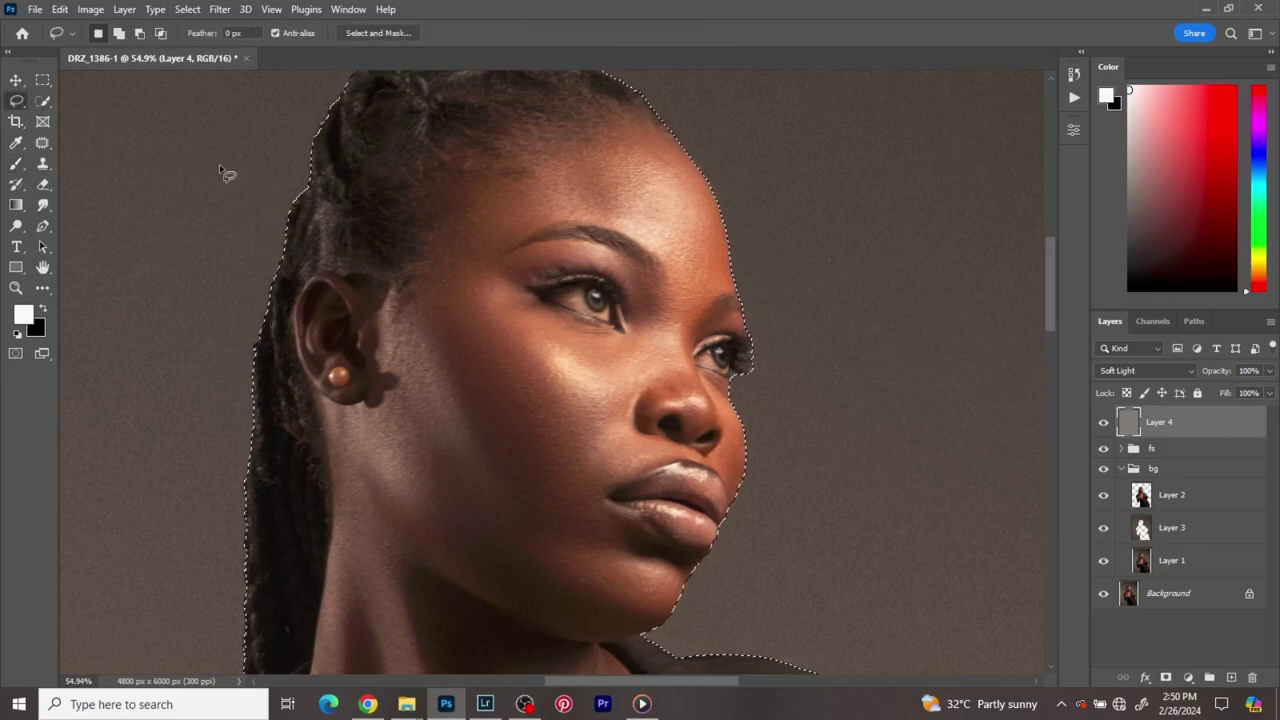
# - Rerun Eyes N Teeth Whitening, expand its new group and select the Photo Filter 1 mask
pyautogui.scroll(-2, 651, 246)
pyautogui.scroll(2, 657, 243)
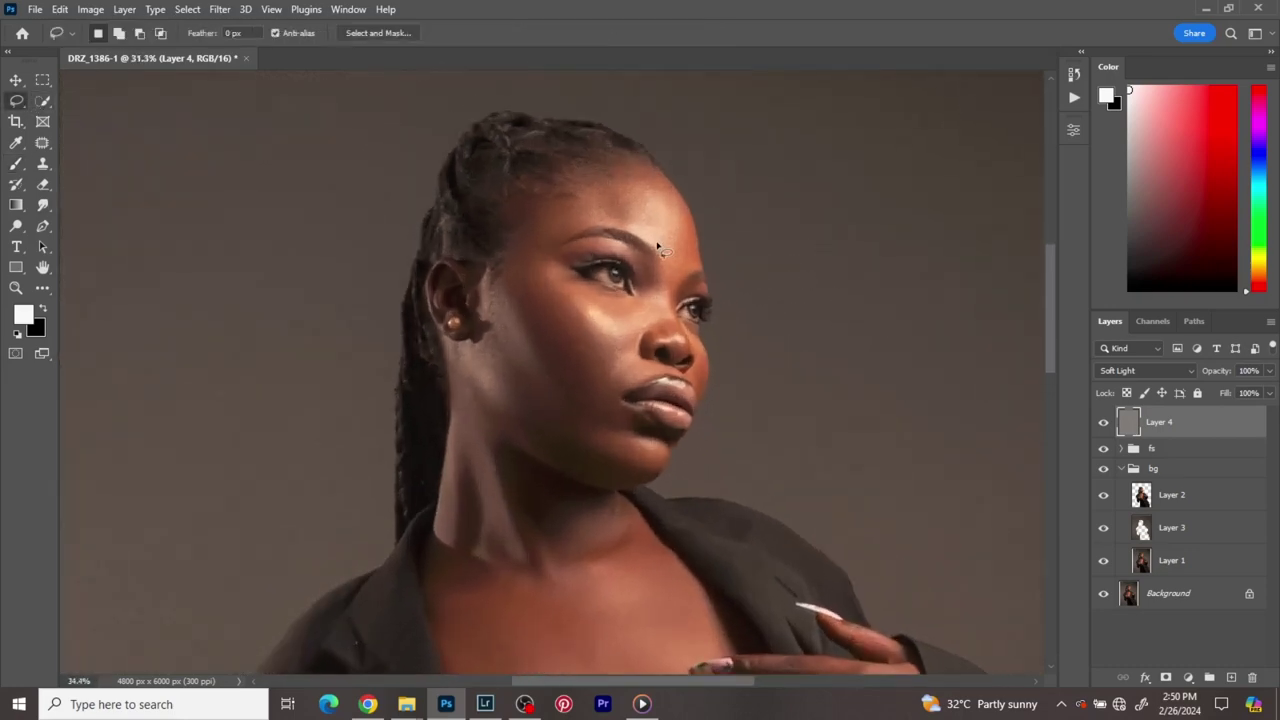
pyautogui.click(1076, 128)
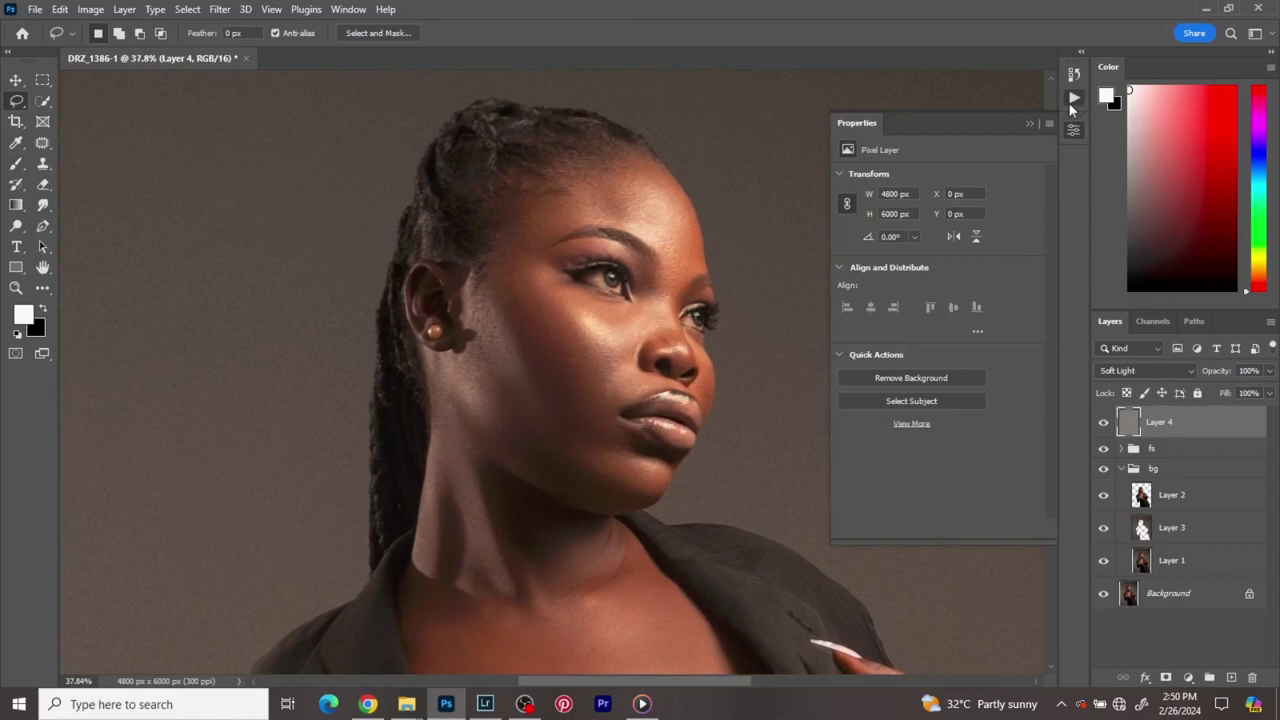
pyautogui.click(1070, 99)
pyautogui.click(959, 427)
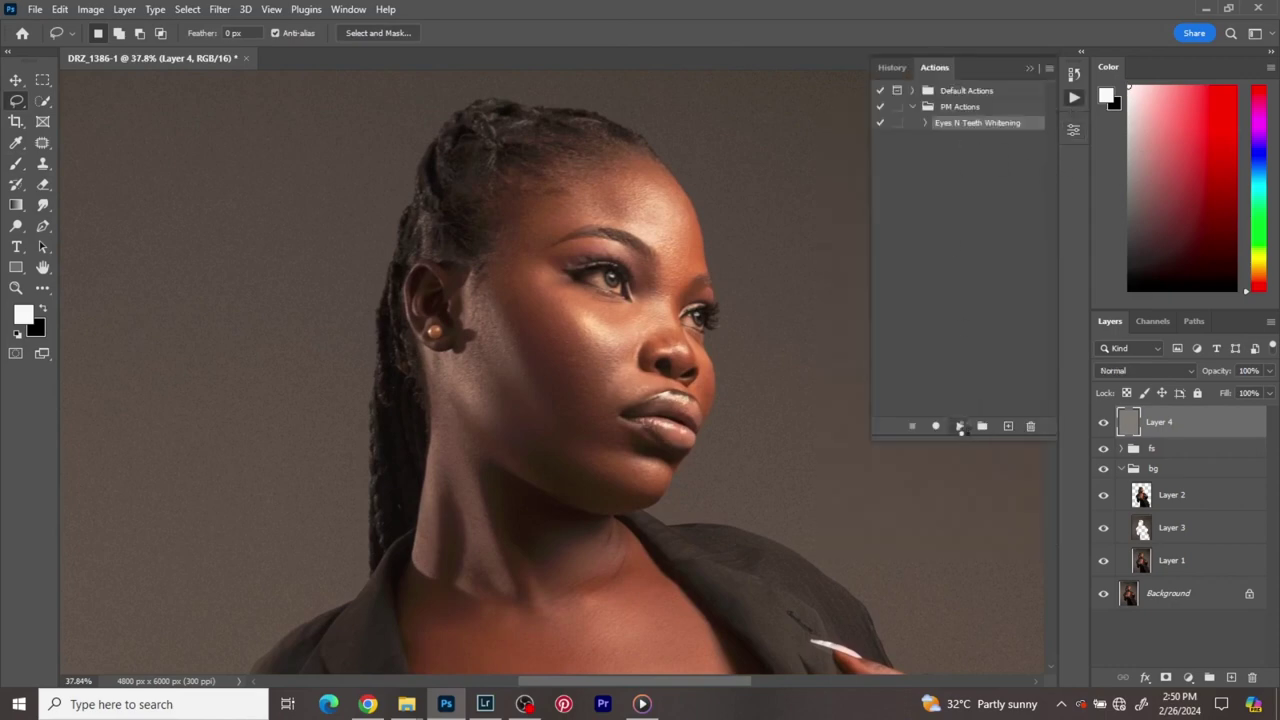
pyautogui.click(1076, 100)
pyautogui.click(1122, 416)
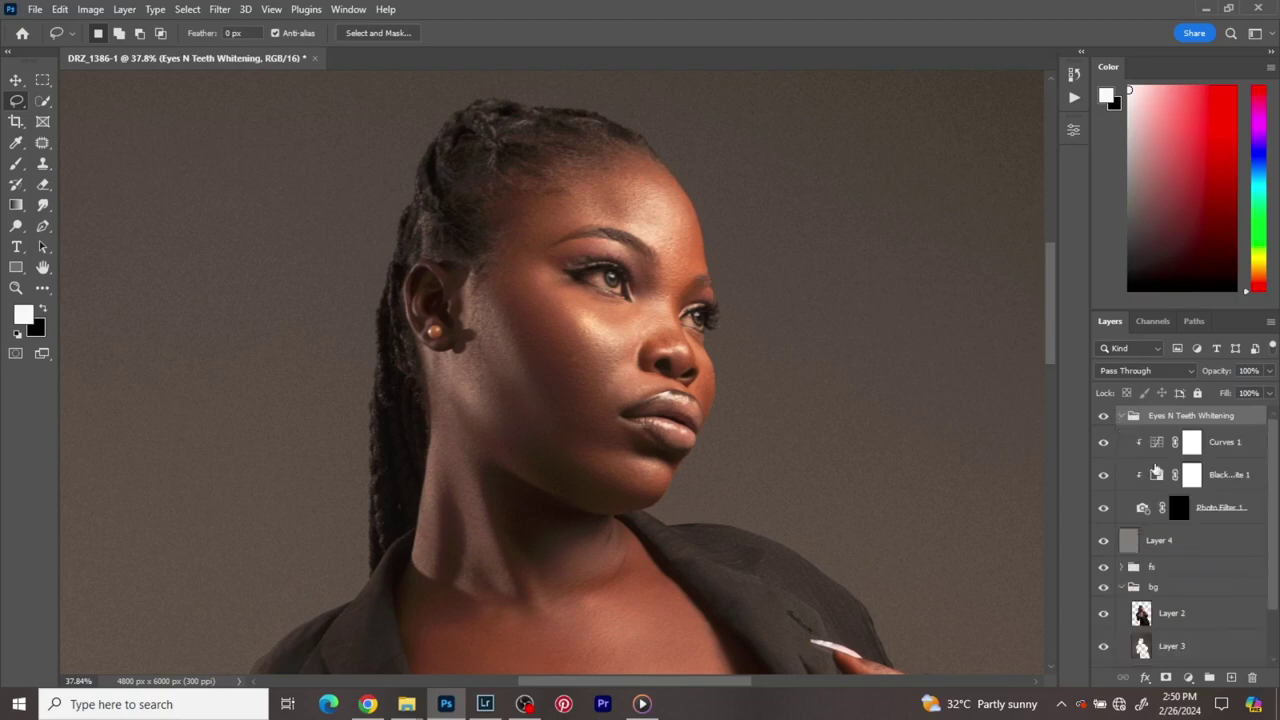
pyautogui.click(1207, 512)
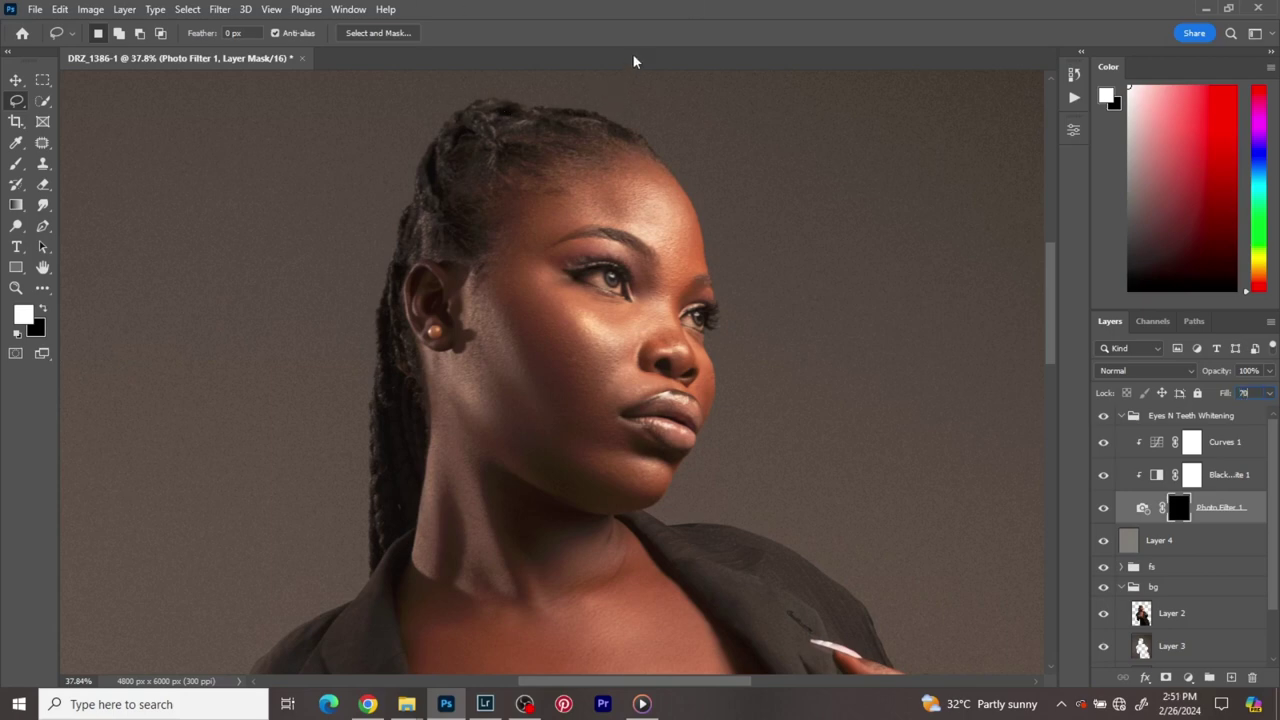
# - Set the Brush to 100% flow and paint white on the Photo Filter 1 mask over the left eye white
pyautogui.click(15, 165)
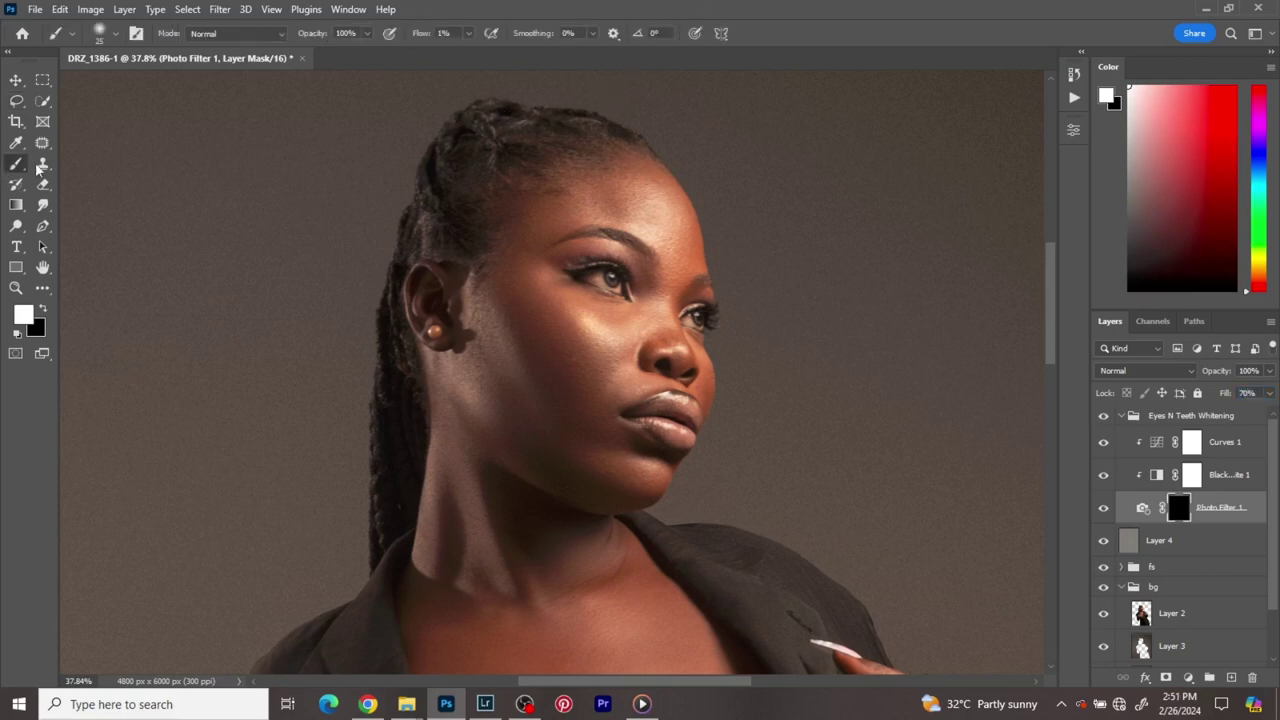
pyautogui.moveTo(468, 33); pyautogui.dragTo(769, 27)
pyautogui.scroll(5, 617, 346)
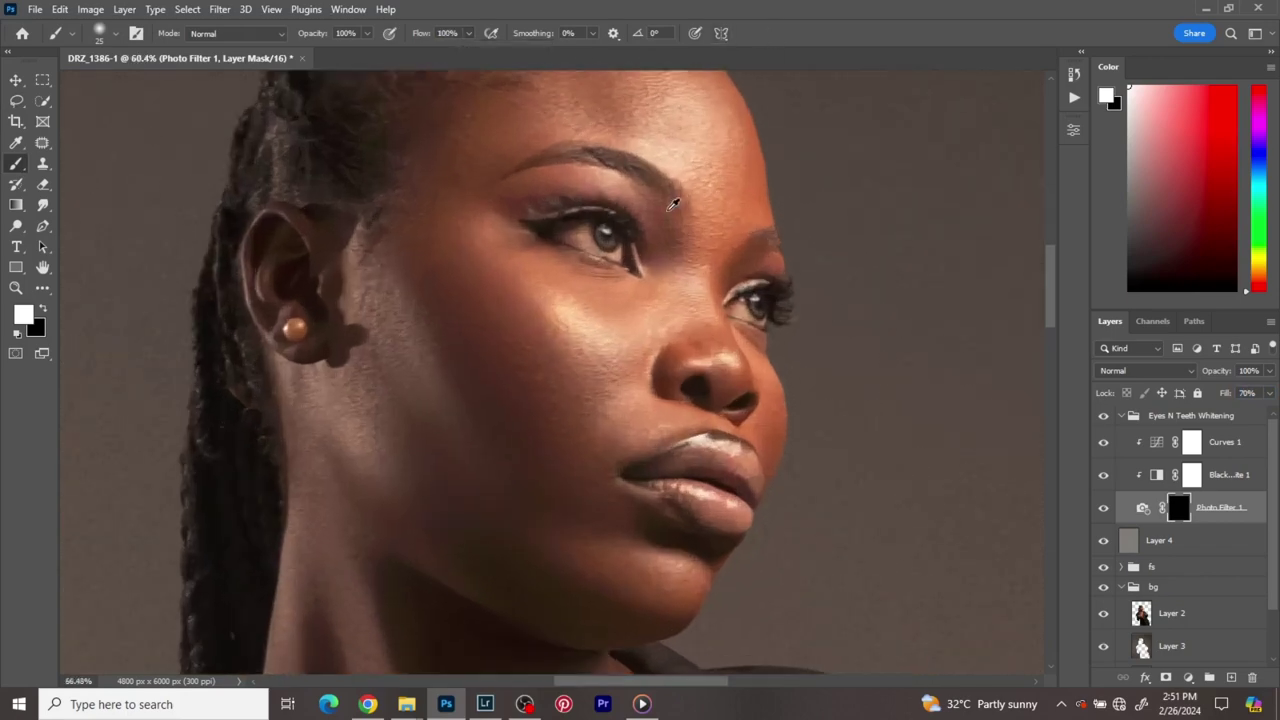
pyautogui.scroll(3, 670, 207)
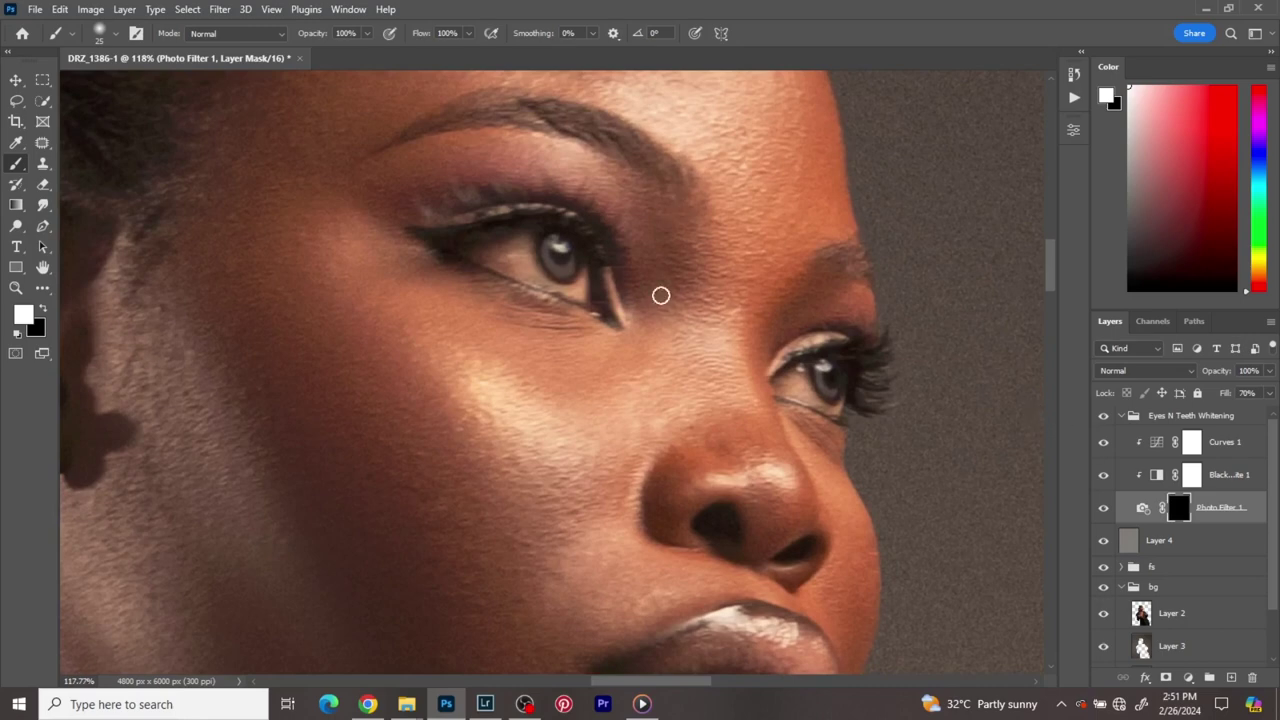
pyautogui.press('[')
pyautogui.press(']')
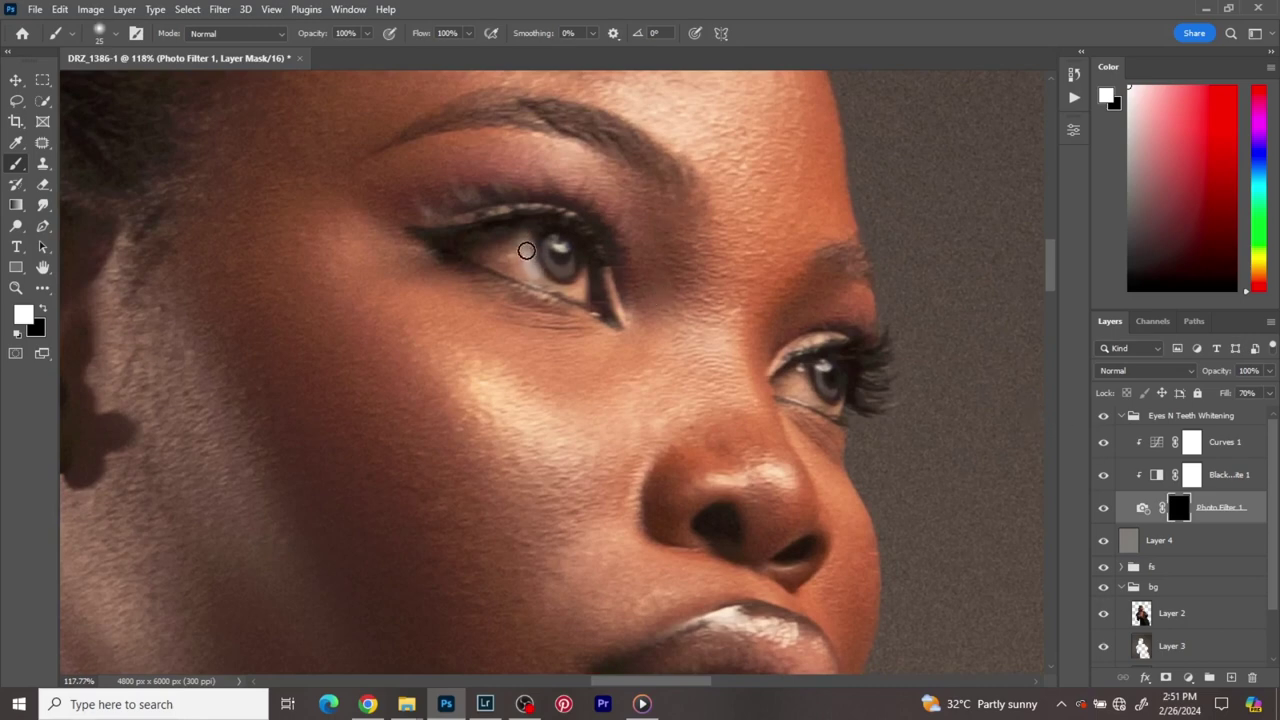
pyautogui.moveTo(520, 248)
pyautogui.mouseDown()
pyautogui.moveTo(458, 247)
pyautogui.moveTo(556, 296)
pyautogui.moveTo(592, 278)
pyautogui.mouseUp()
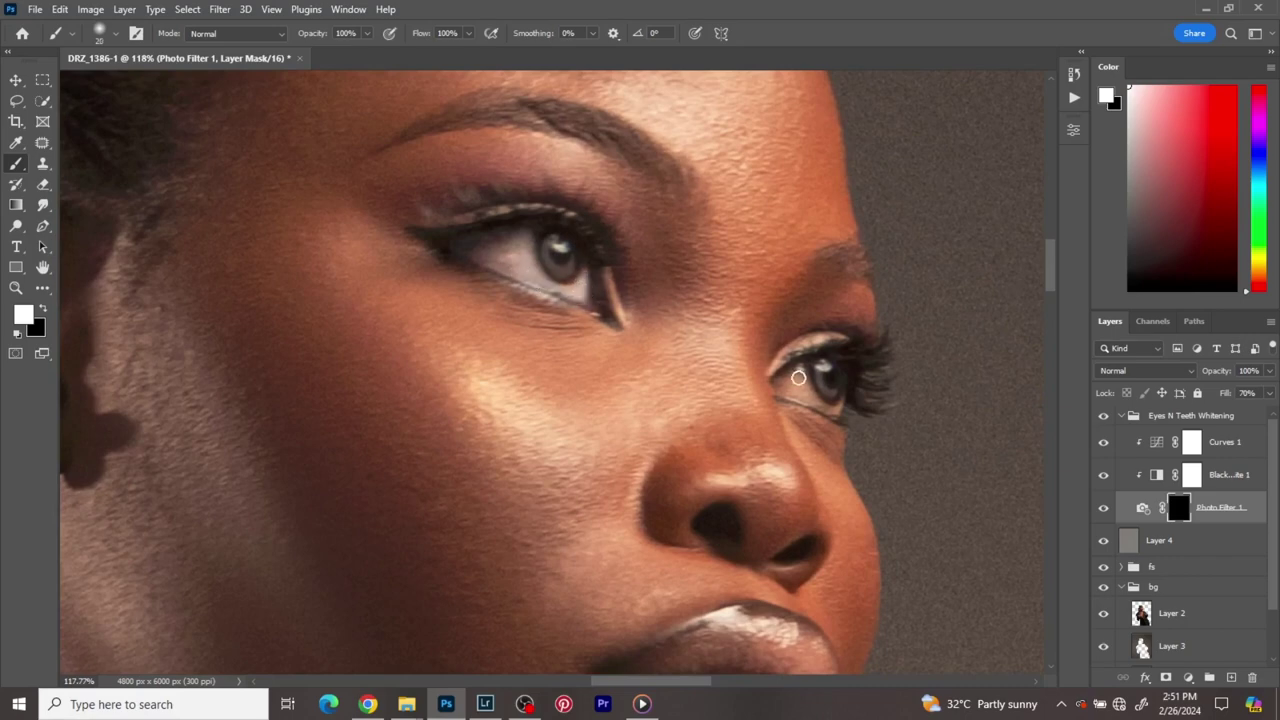
# - Whiten the right eye and the left upper lid, then hide the whitening group to compare
pyautogui.press('[')
pyautogui.press('[')
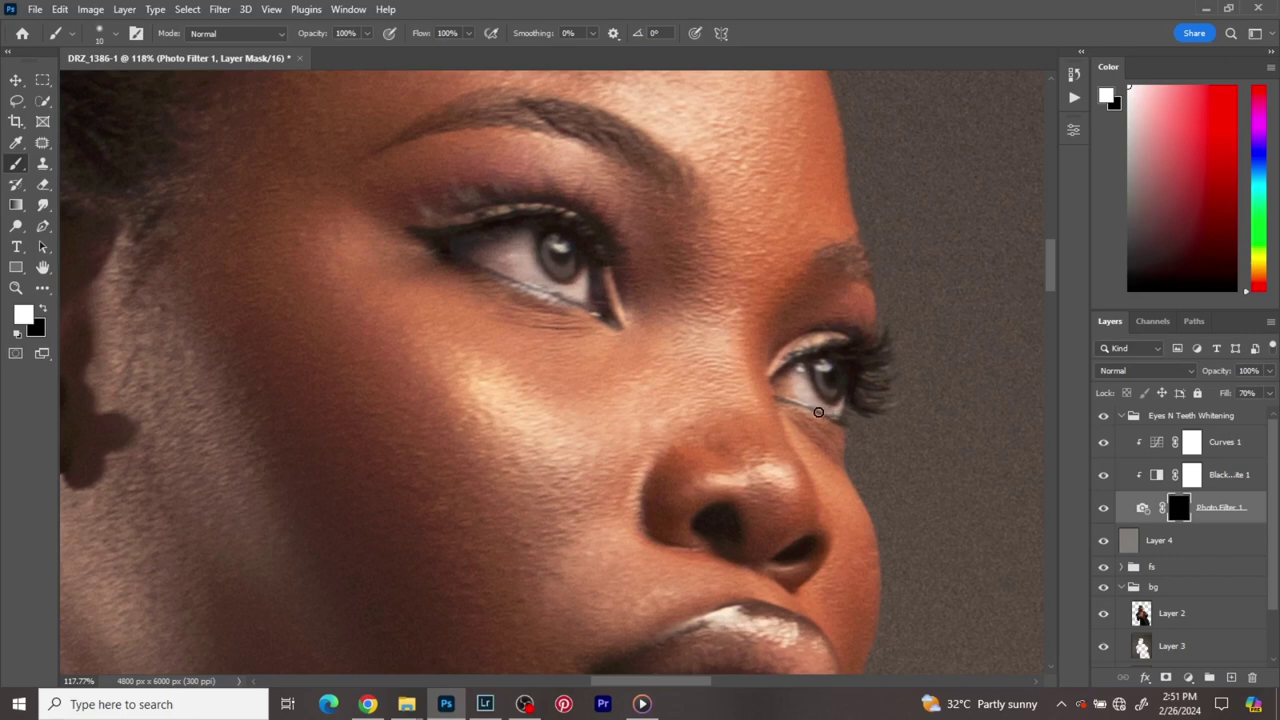
pyautogui.press(']')
pyautogui.press(']')
pyautogui.press(']')
pyautogui.moveTo(818, 412); pyautogui.dragTo(794, 391)
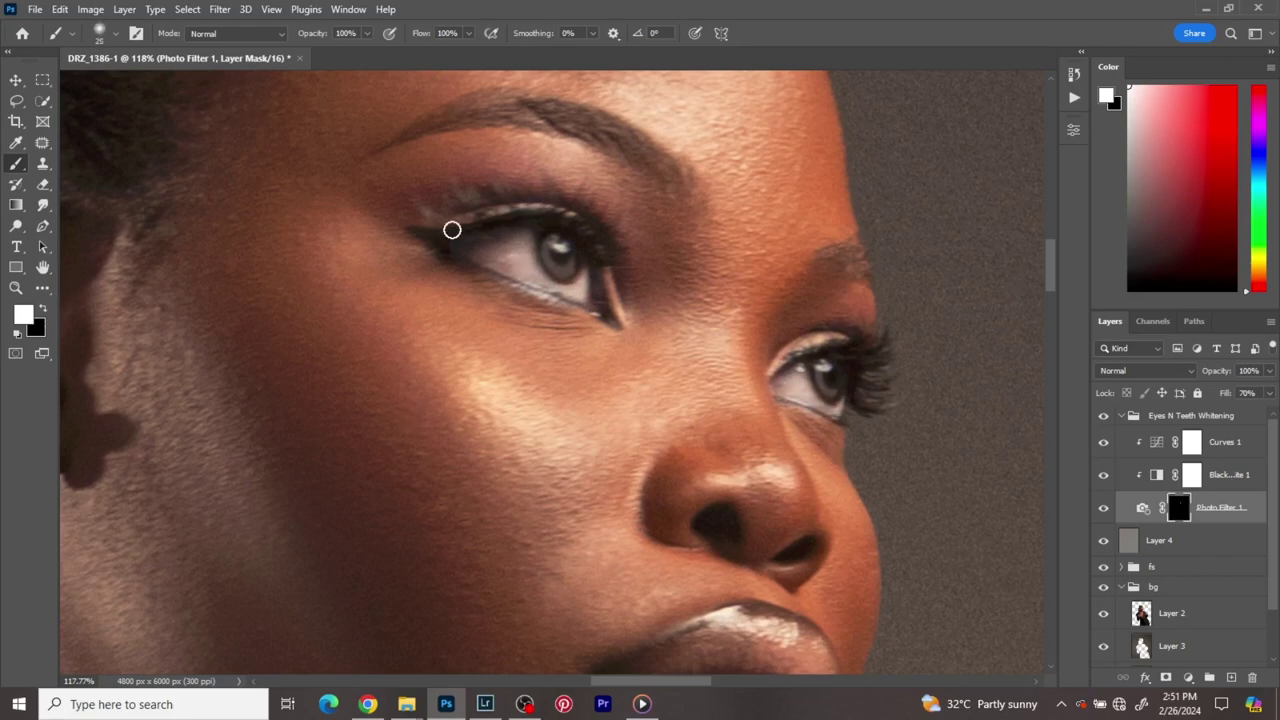
pyautogui.moveTo(452, 230); pyautogui.dragTo(411, 226)
pyautogui.click(44, 312)
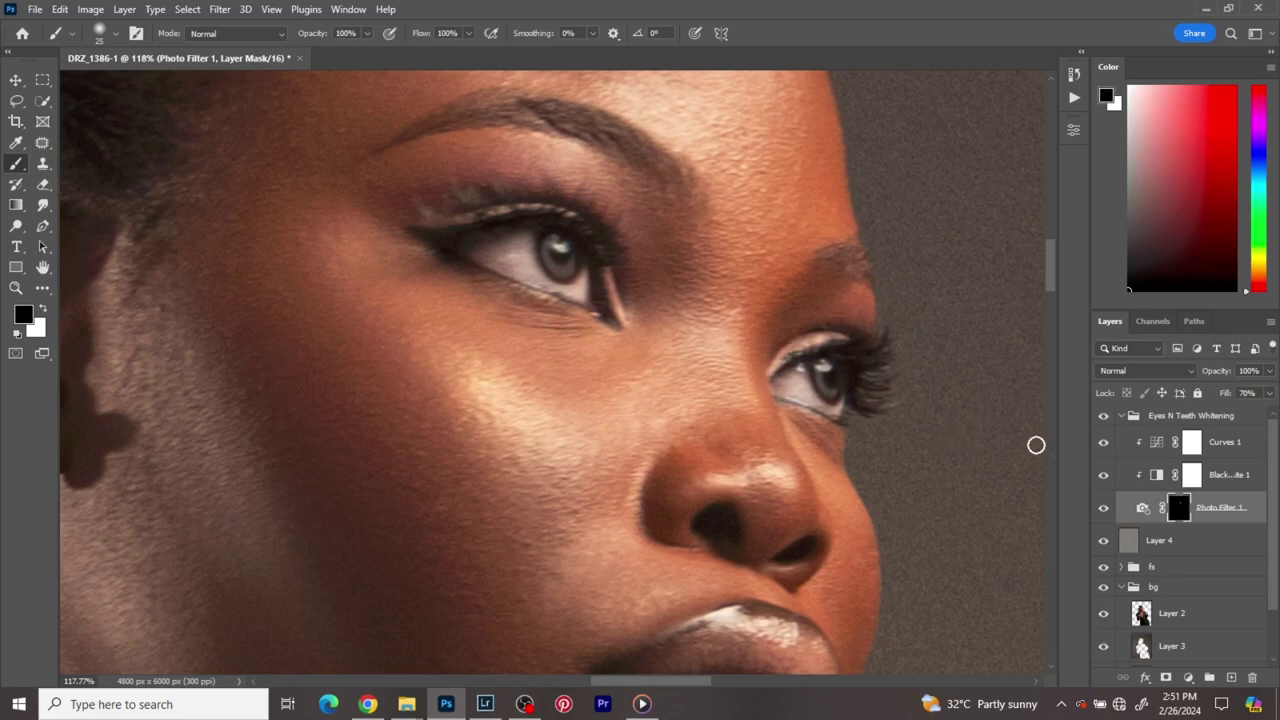
pyautogui.click(1104, 417)
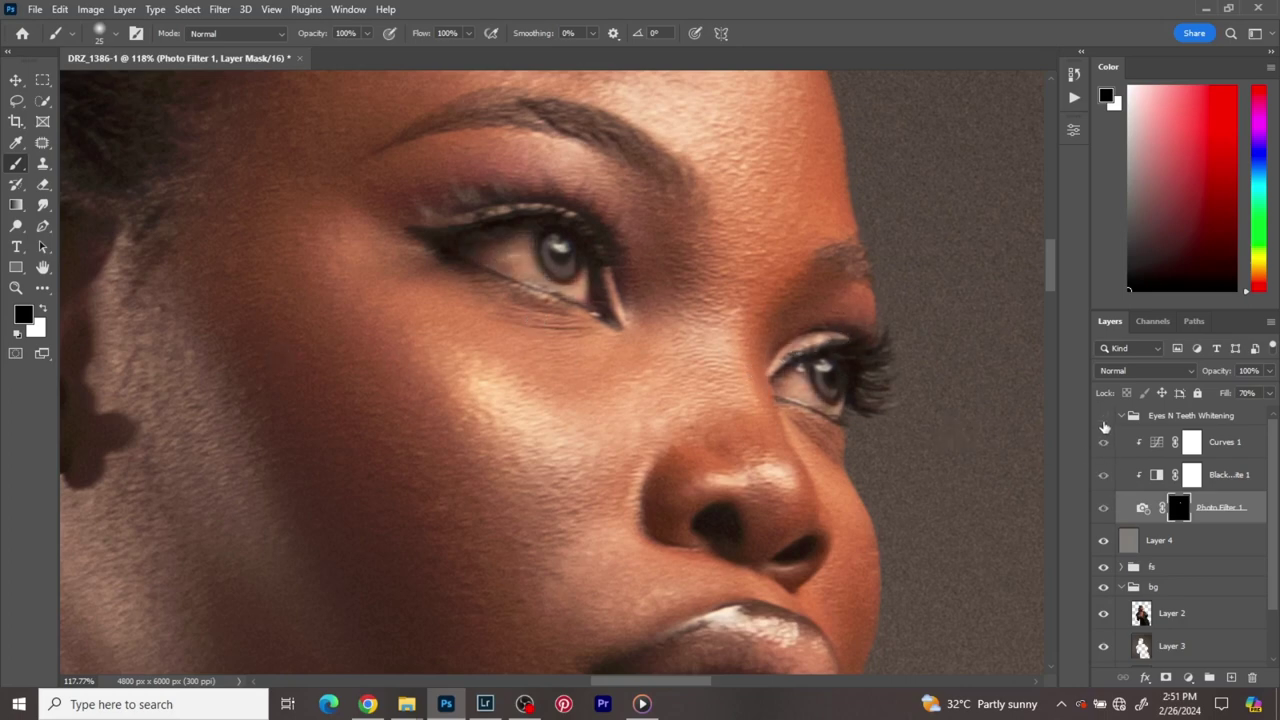
# - Show the whitening group, change Photo Filter 1's fill from 70% to 80%, then collapse the group
pyautogui.click(1104, 417)
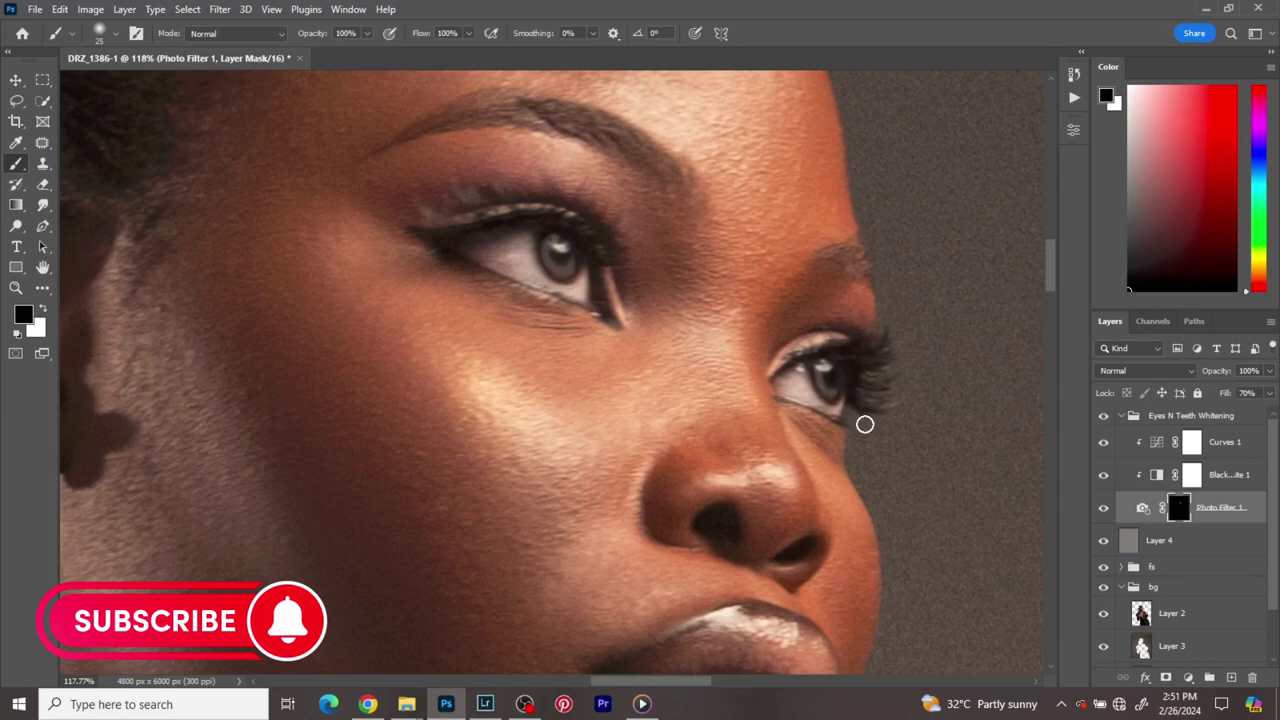
pyautogui.click(43, 80)
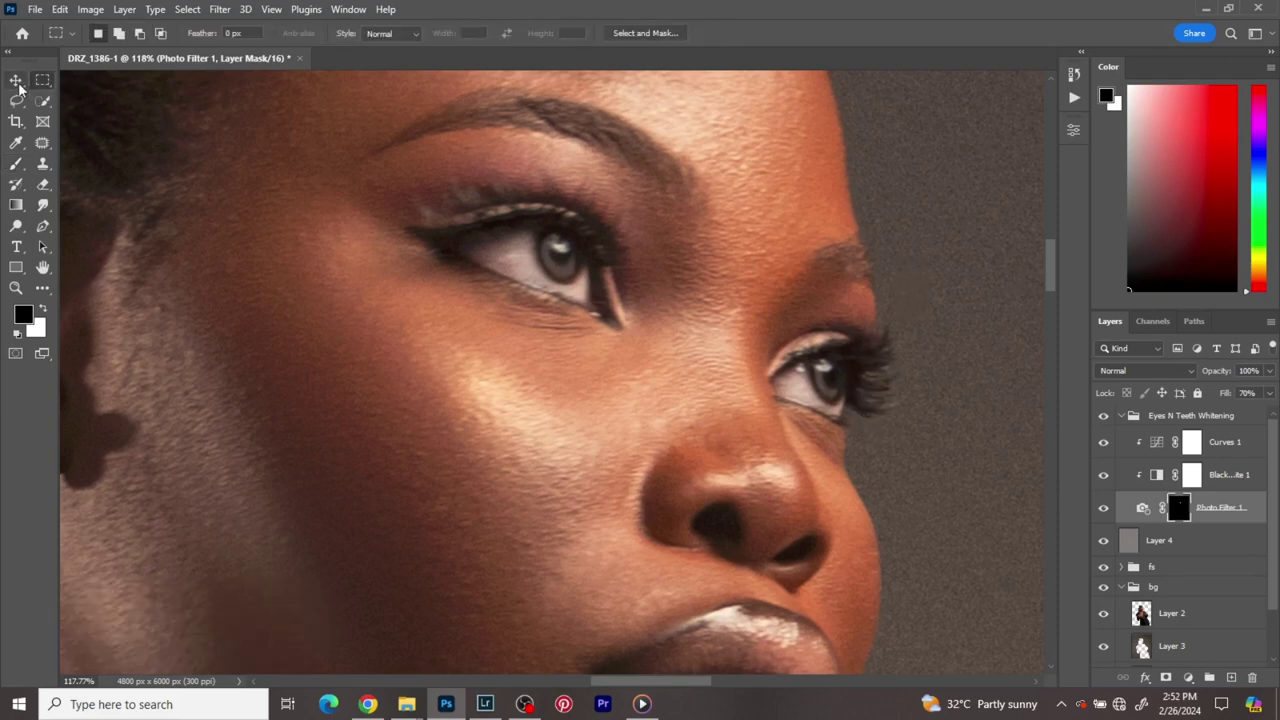
pyautogui.click(16, 81)
pyautogui.scroll(-5, 902, 505)
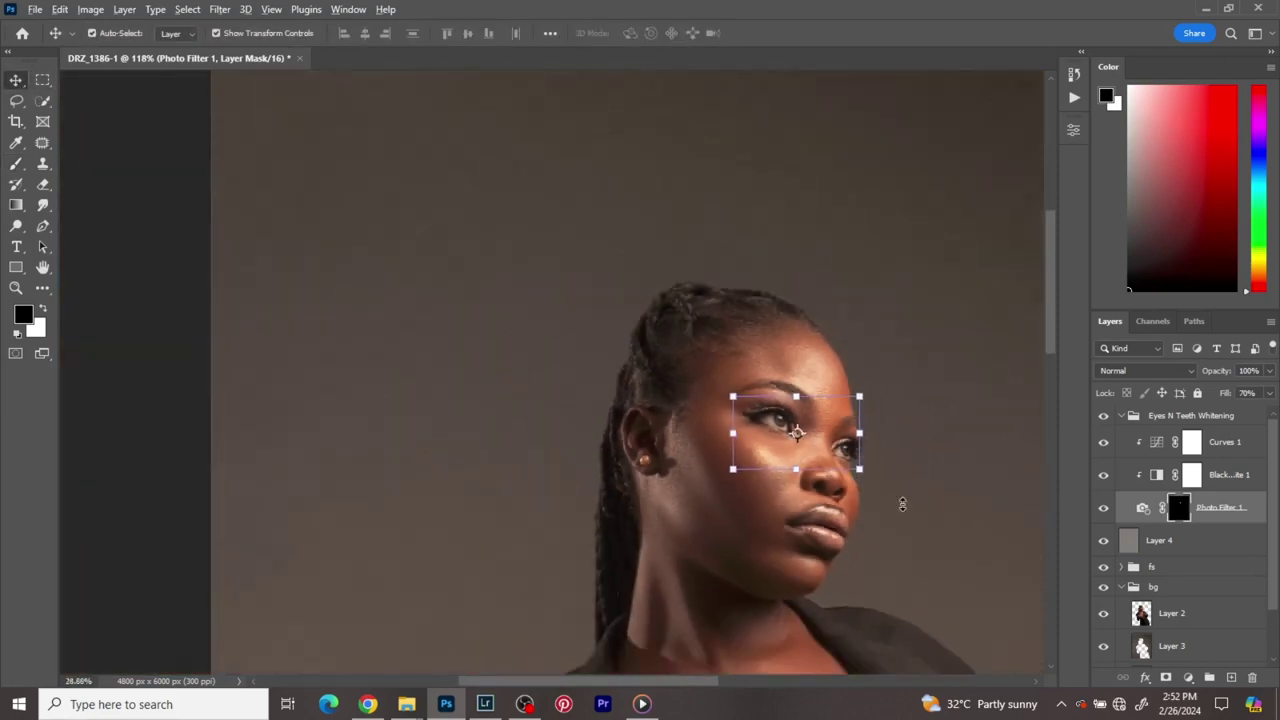
pyautogui.scroll(-1, 902, 505)
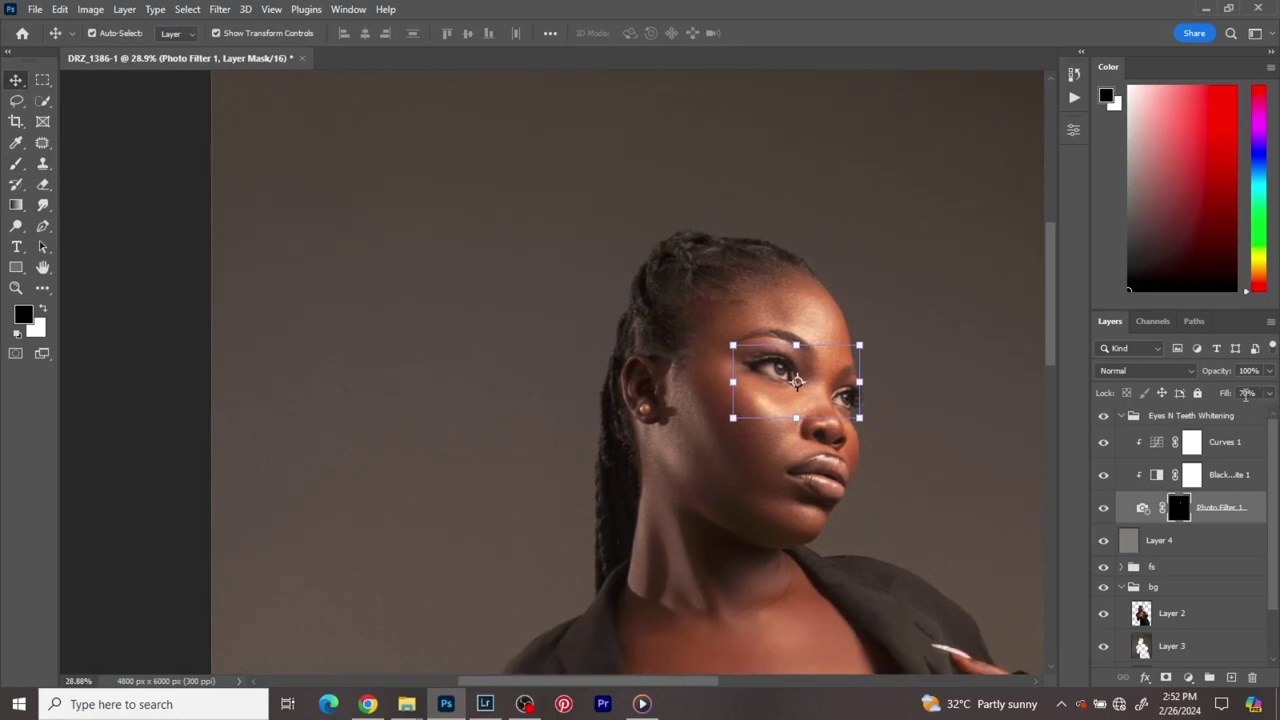
pyautogui.write('80')
pyautogui.press('Return')
pyautogui.click(1118, 416)
# - Group Eyes N Teeth Whitening, Layer 4, fs and bg, then clear the new group's default name
pyautogui.click(1122, 418)
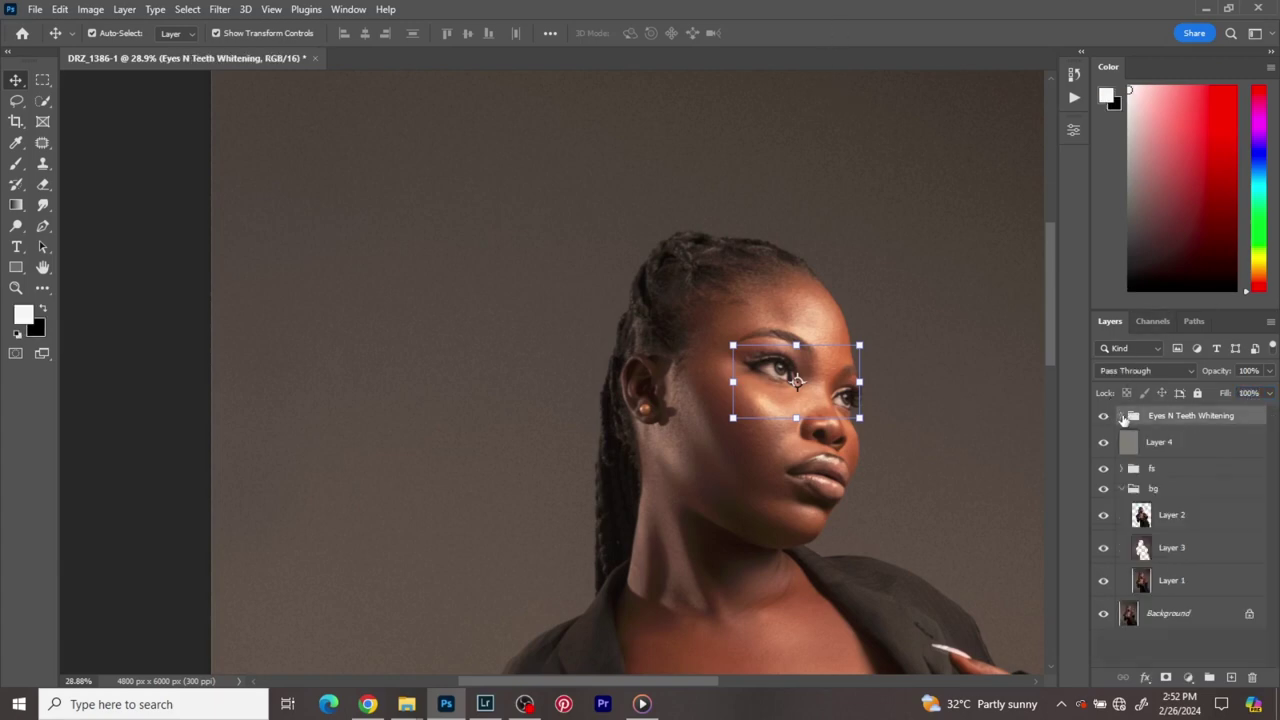
pyautogui.click(1122, 489)
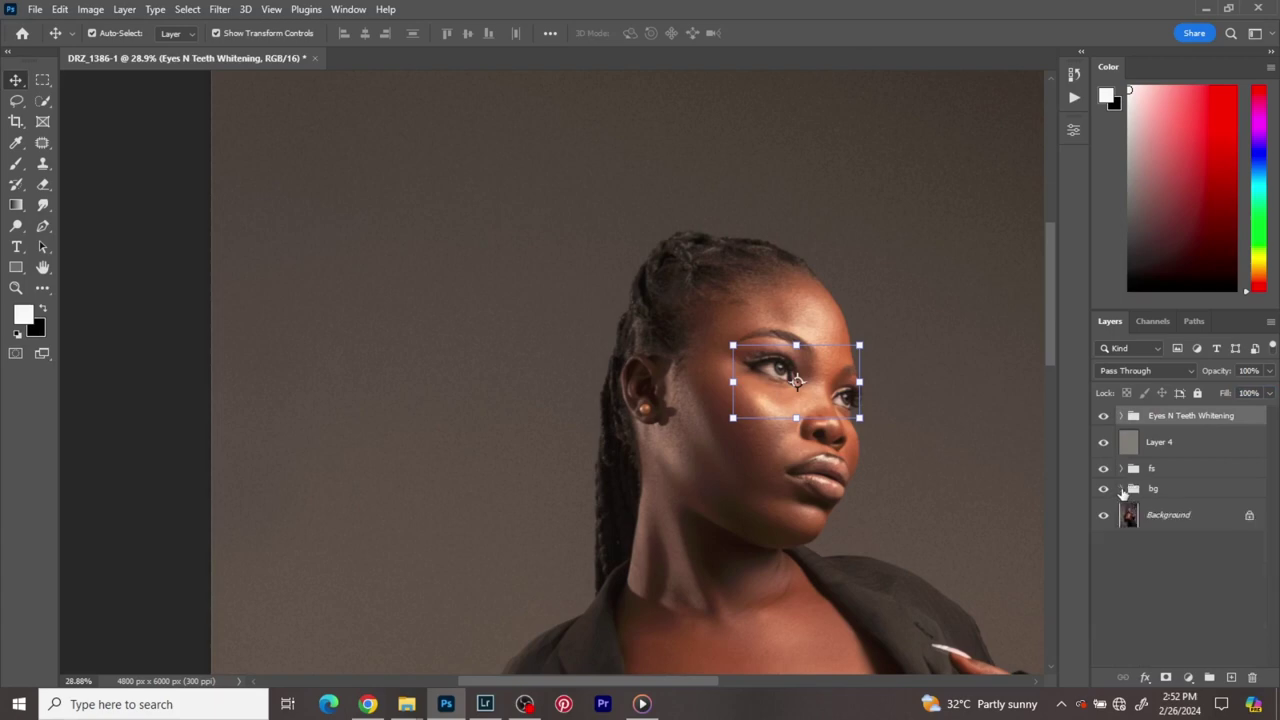
pyautogui.keyDown('shift'); pyautogui.click(1177, 490); pyautogui.keyUp('shift')
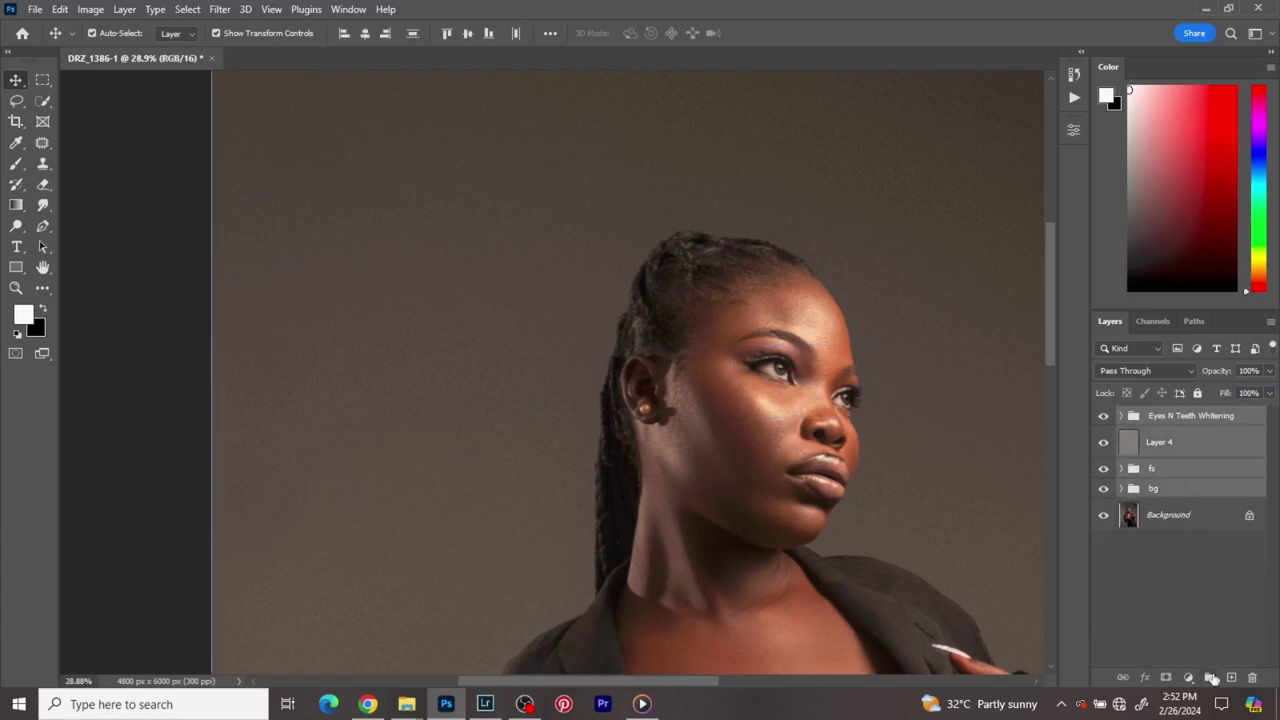
pyautogui.click(1211, 678)
pyautogui.doubleClick(1165, 415)
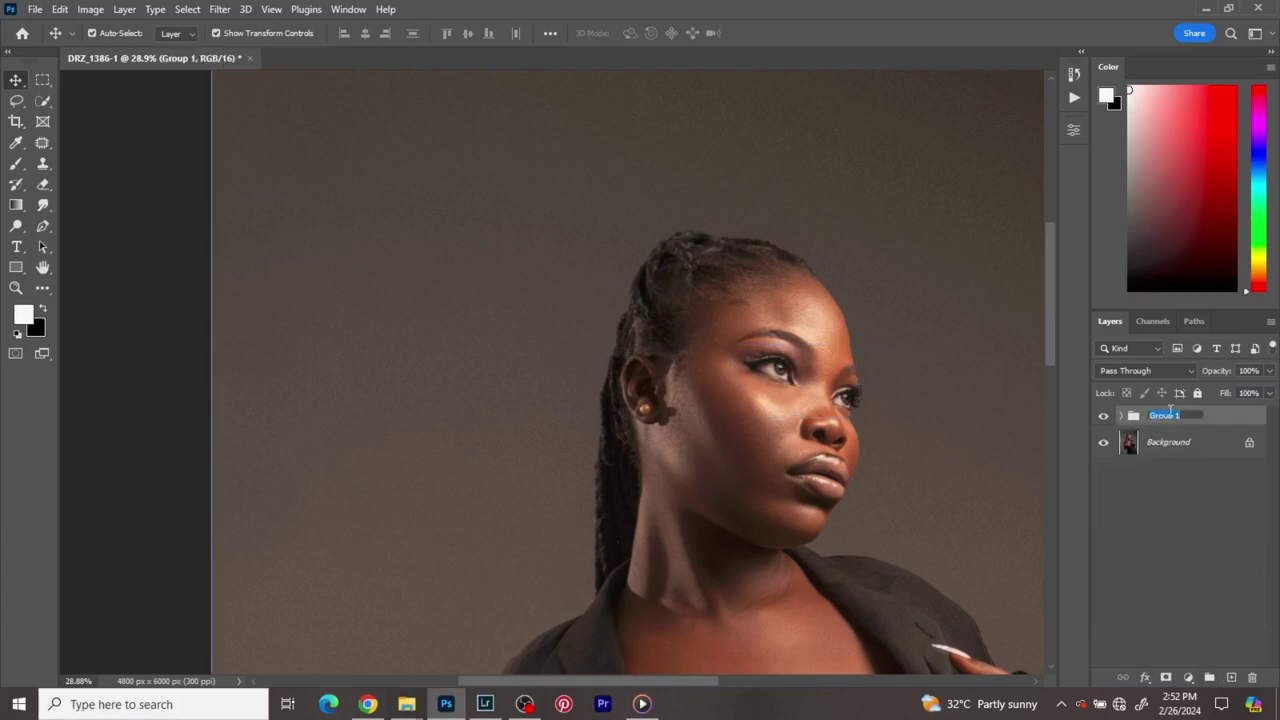
pyautogui.press('BackSpace')
# - Commit the group name 'skin' and fit the whole photo on screen
pyautogui.press('Return')
pyautogui.hotkey('ctrl', '0')
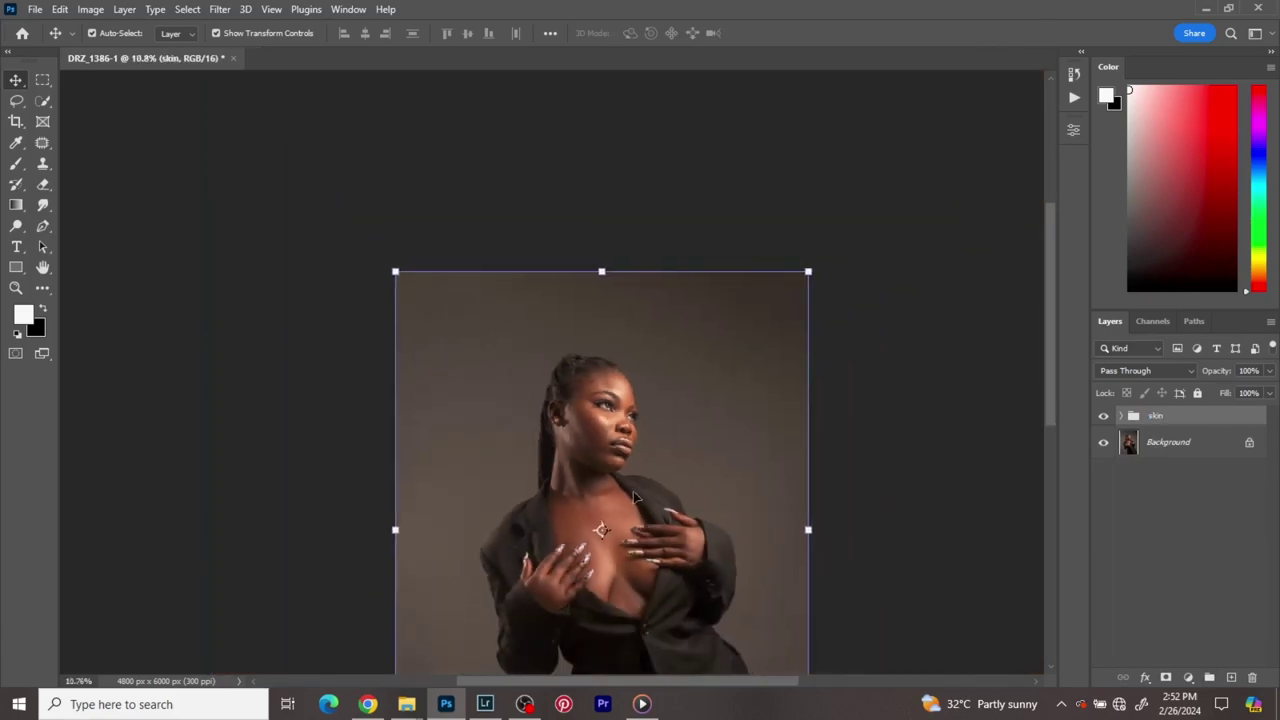
pyautogui.moveTo(571, 311); pyautogui.dragTo(615, 323)
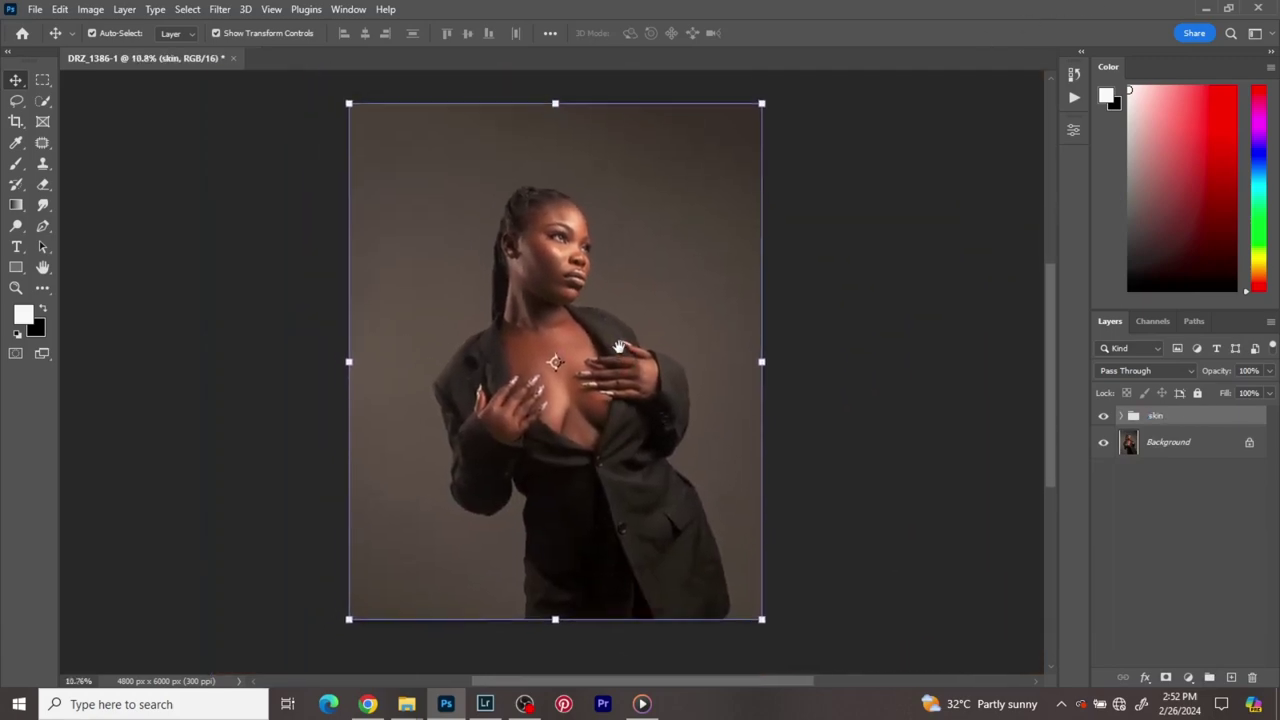
# - Toggle the skin group twice to compare with the original, then stamp visible layers into Layer 5
pyautogui.click(1104, 417)
pyautogui.click(1104, 417)
pyautogui.click(1104, 417)
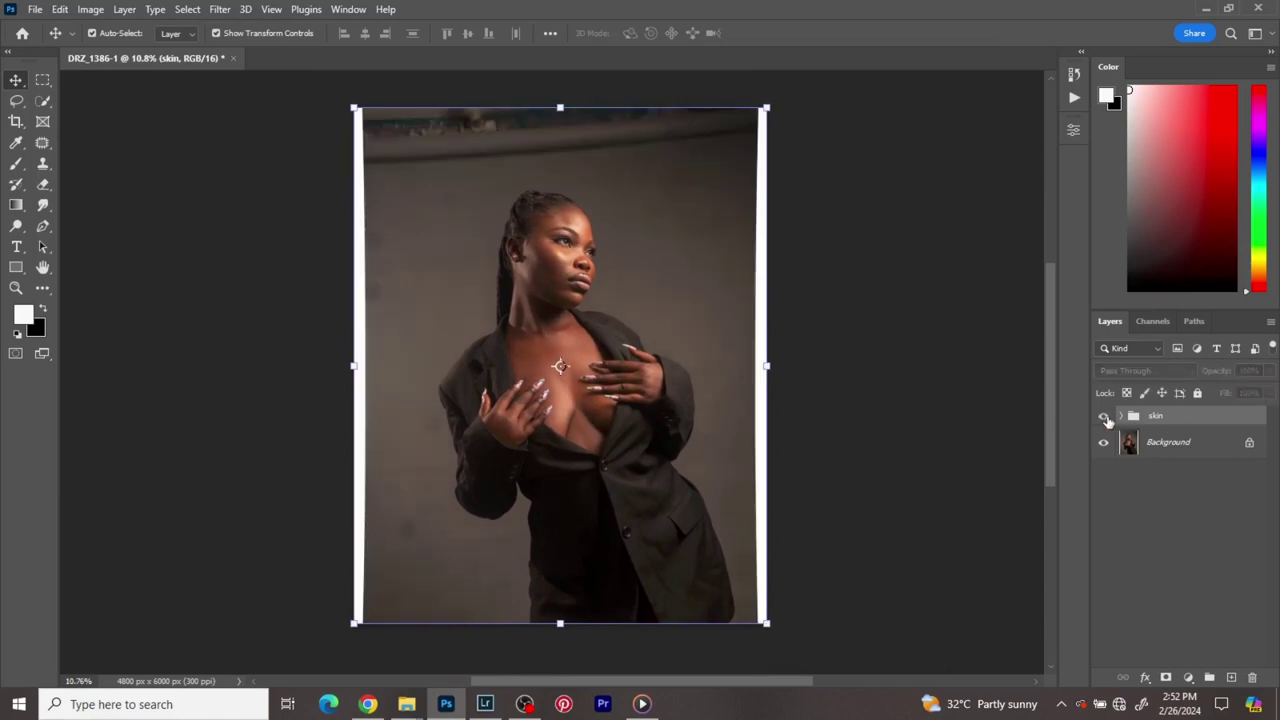
pyautogui.click(1104, 417)
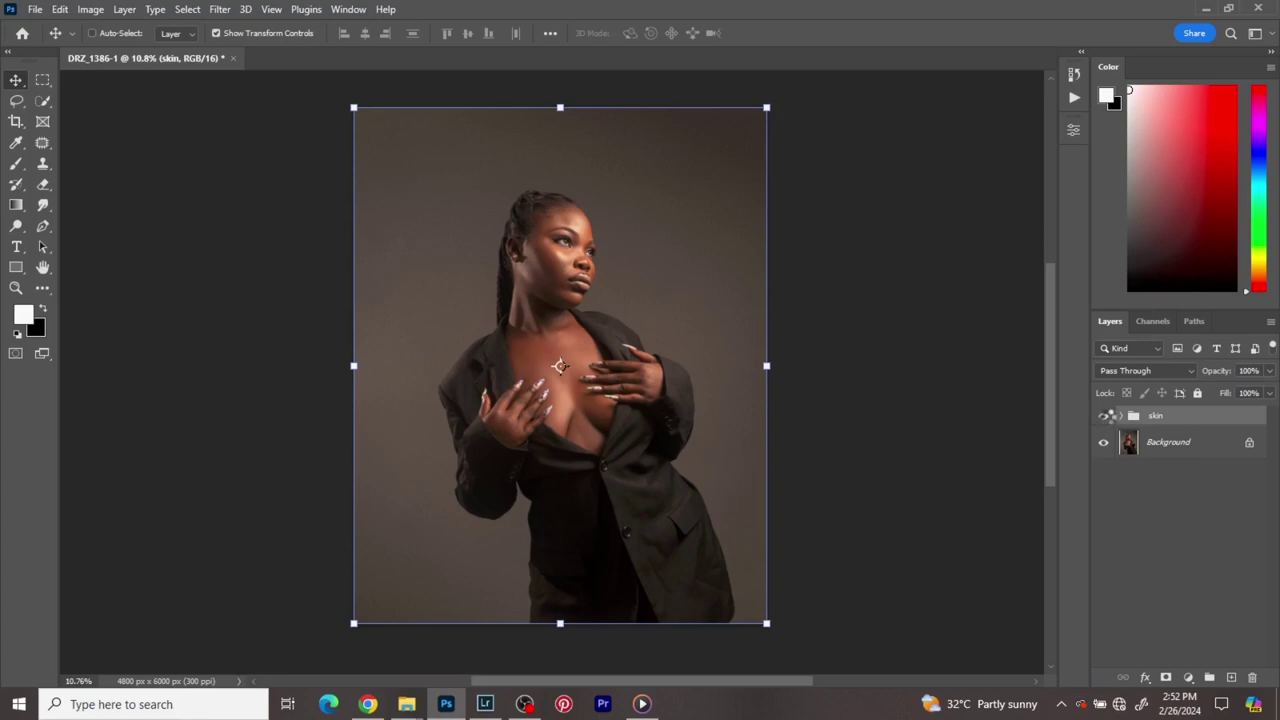
pyautogui.hotkey('ctrl', 'shift', 'alt', 'e')
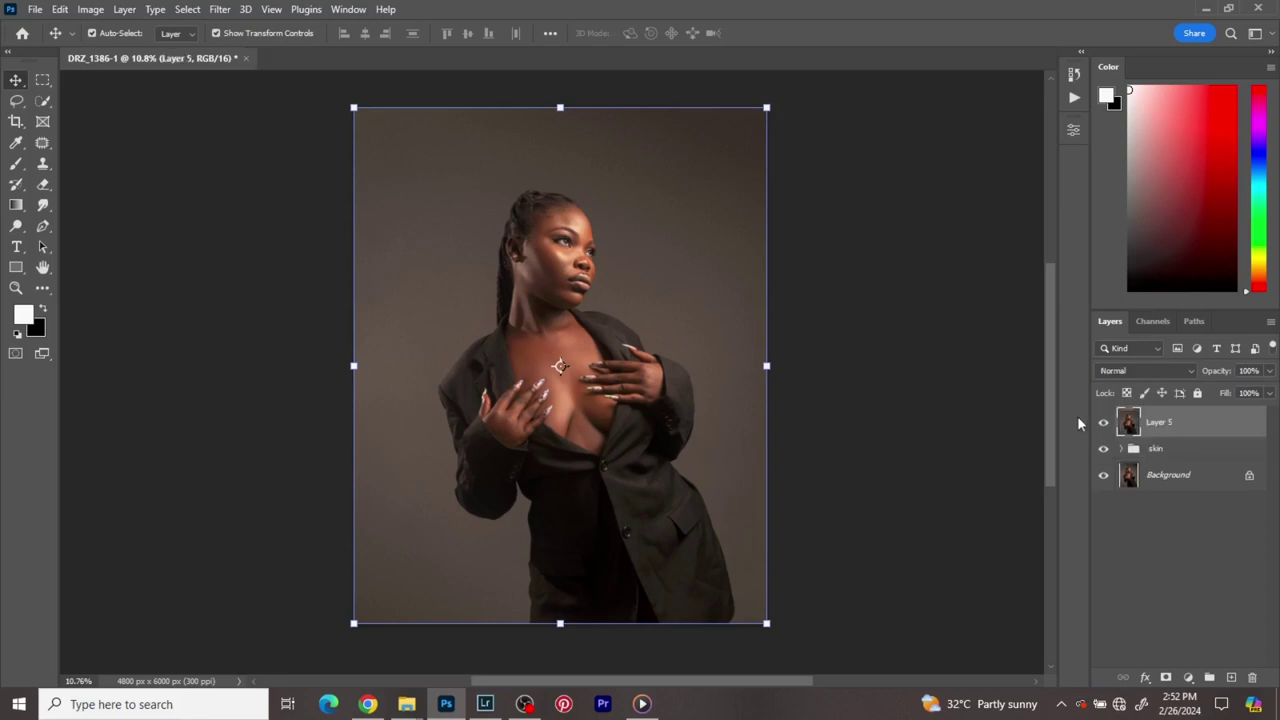
# - Run Filter > Camera Raw Filter on the merged Layer 5
pyautogui.scroll(1, 504, 353)
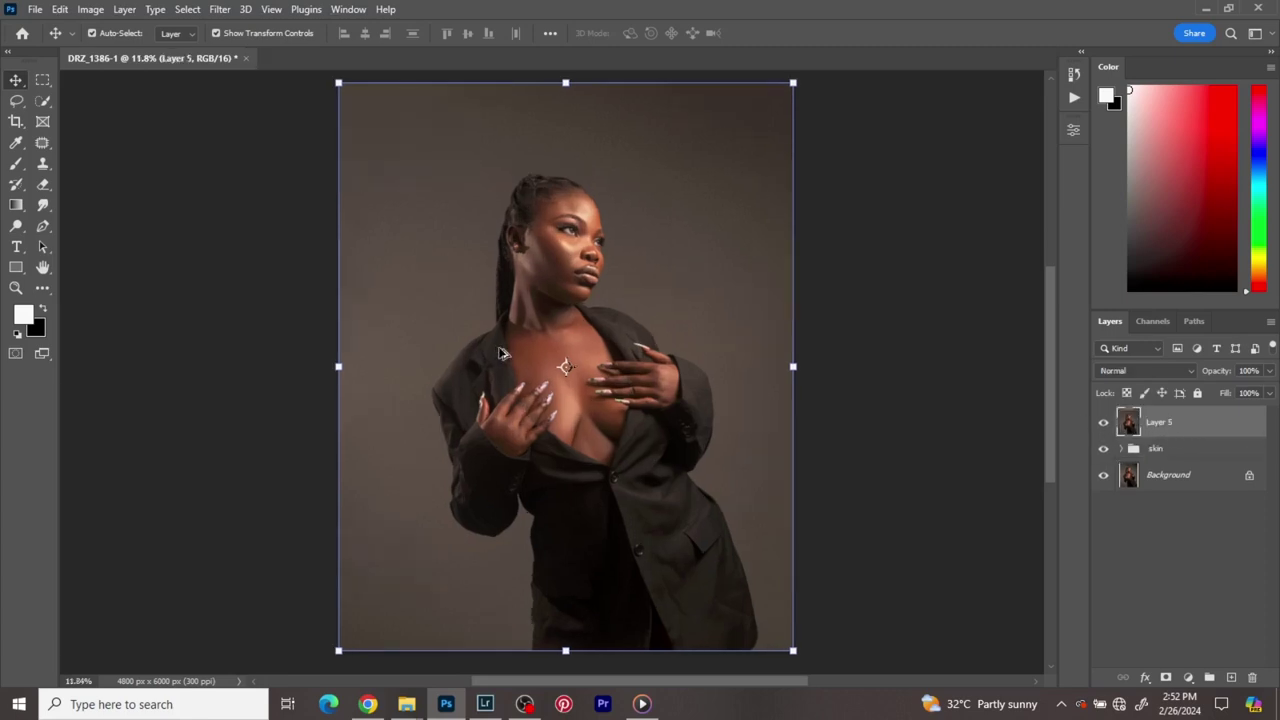
pyautogui.click(222, 9)
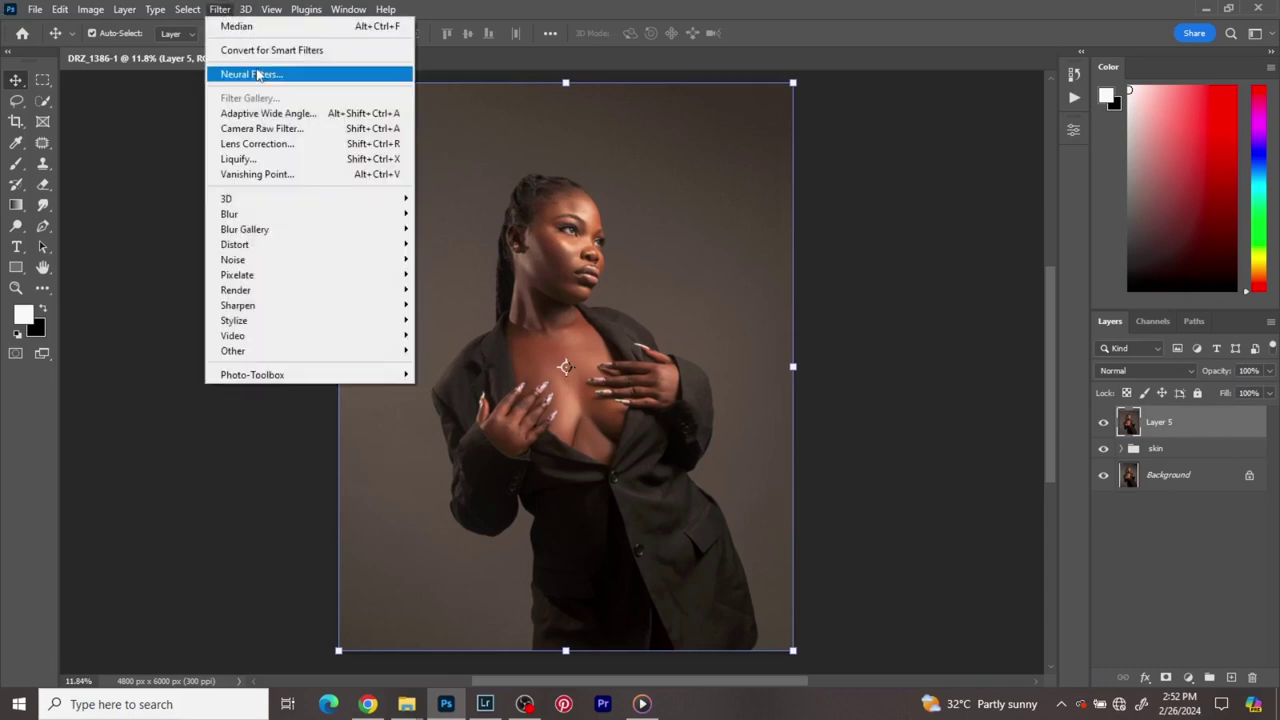
pyautogui.click(259, 131)
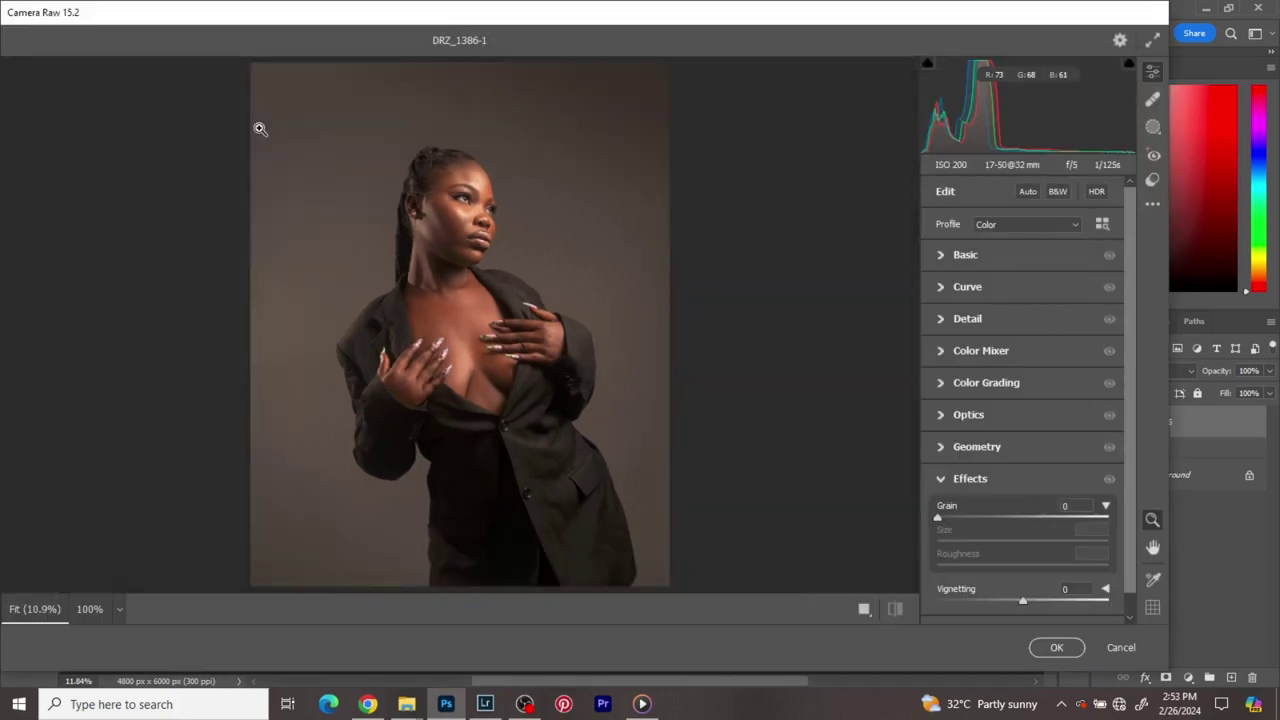
# - In the Calibration panel, raise the Blue Primary saturation to +7 and shift its hue
pyautogui.click(987, 480)
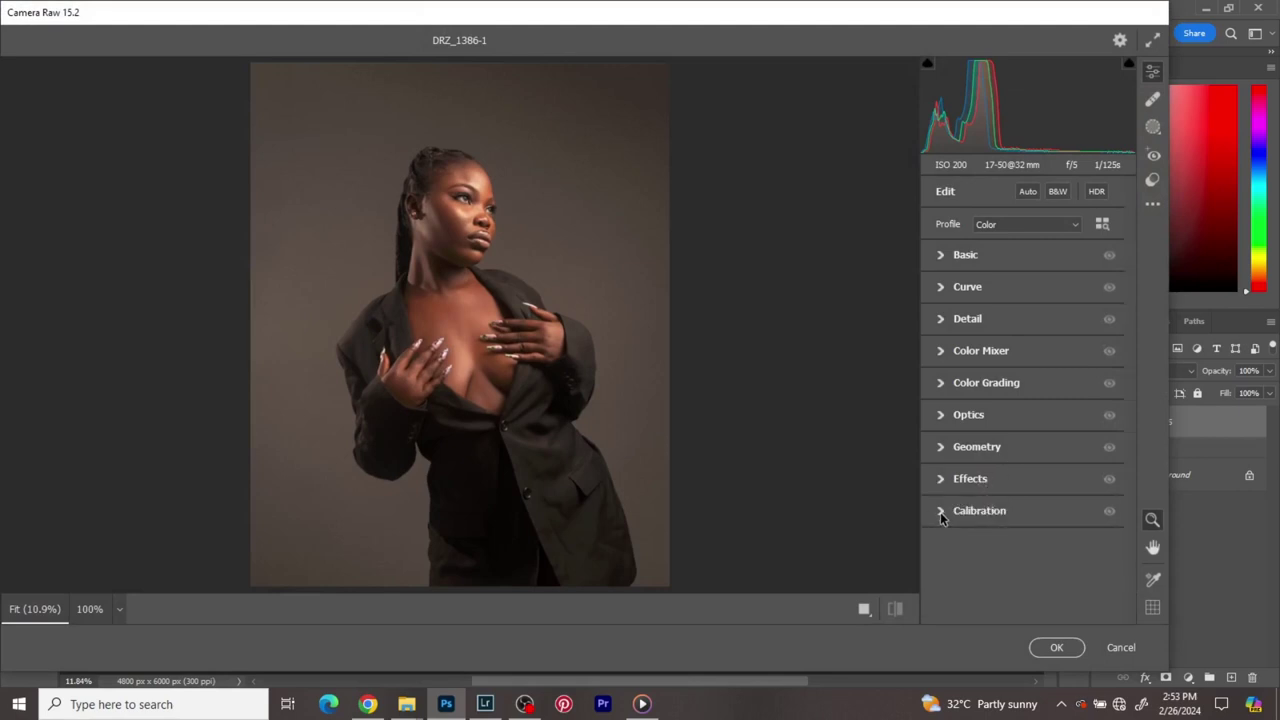
pyautogui.click(941, 512)
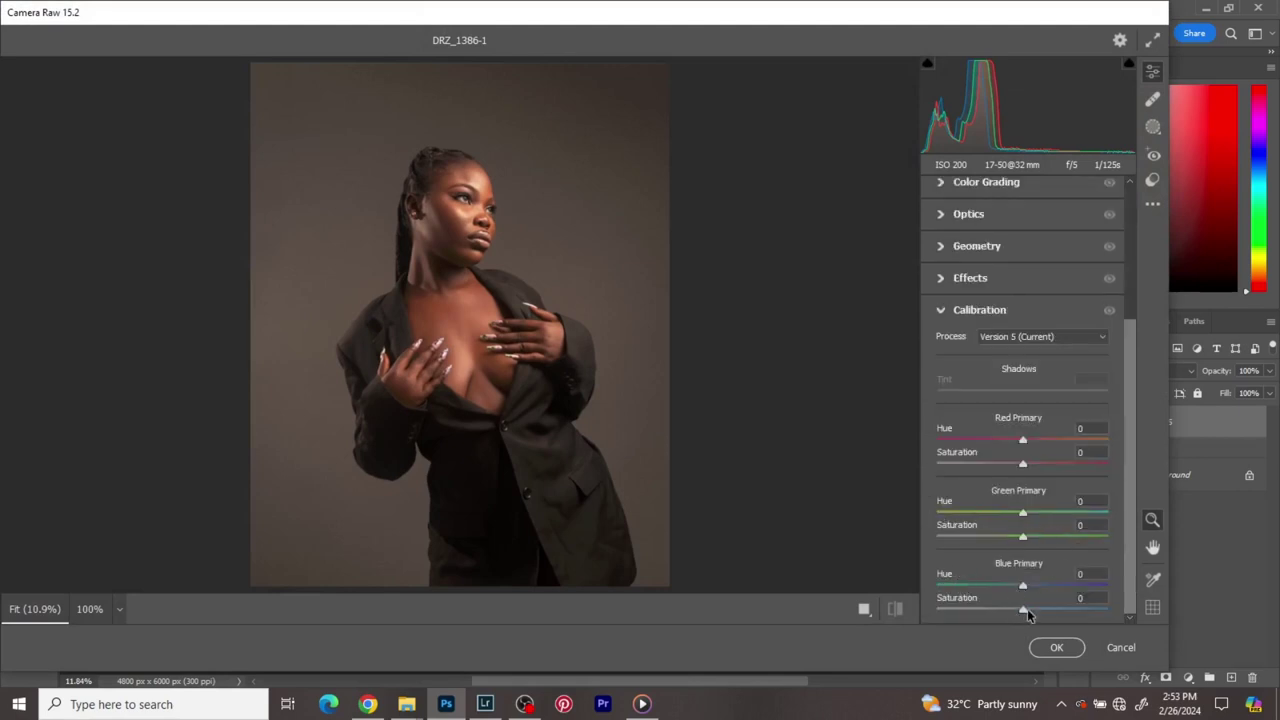
pyautogui.moveTo(1024, 613); pyautogui.dragTo(1030, 614)
pyautogui.moveTo(1027, 580)
pyautogui.mouseDown()
pyautogui.moveTo(995, 592)
pyautogui.moveTo(1040, 585)
pyautogui.mouseUp()
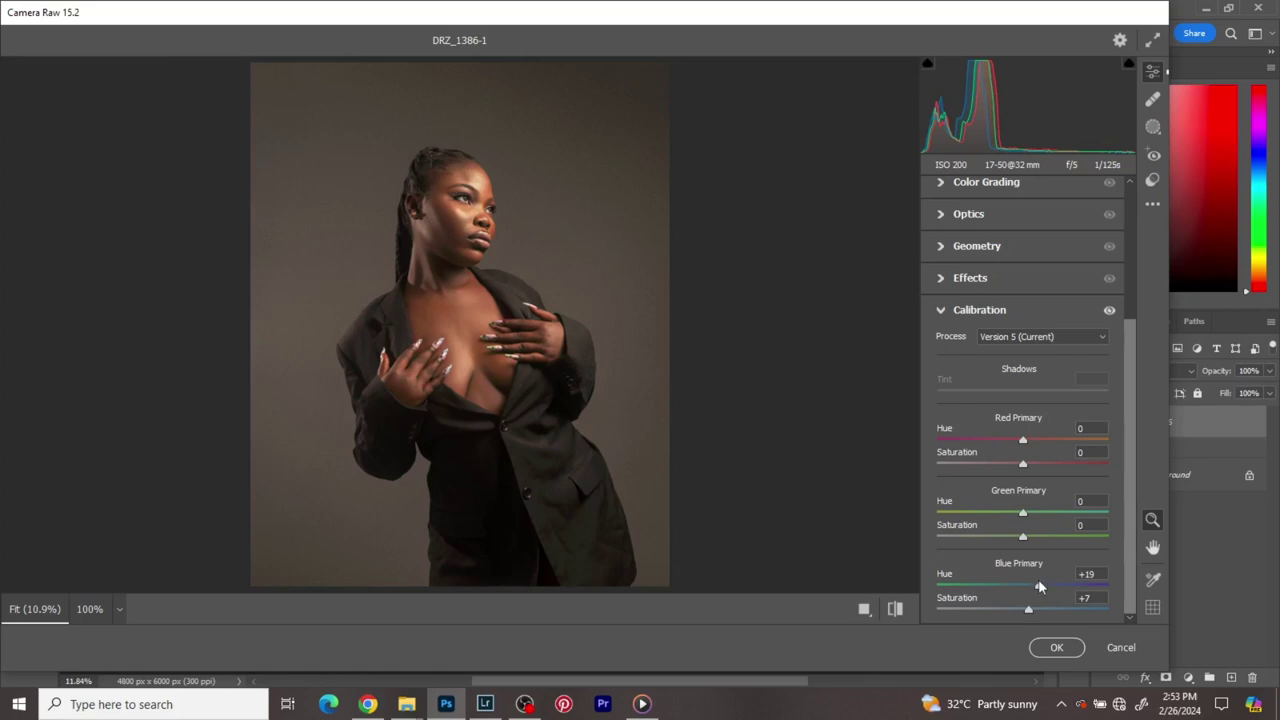
pyautogui.moveTo(1040, 587); pyautogui.dragTo(1038, 586)
# - Set Blue Primary hue to -7, Green Primary saturation to +7, and adjust the Red Primary hue
pyautogui.click(1120, 40)
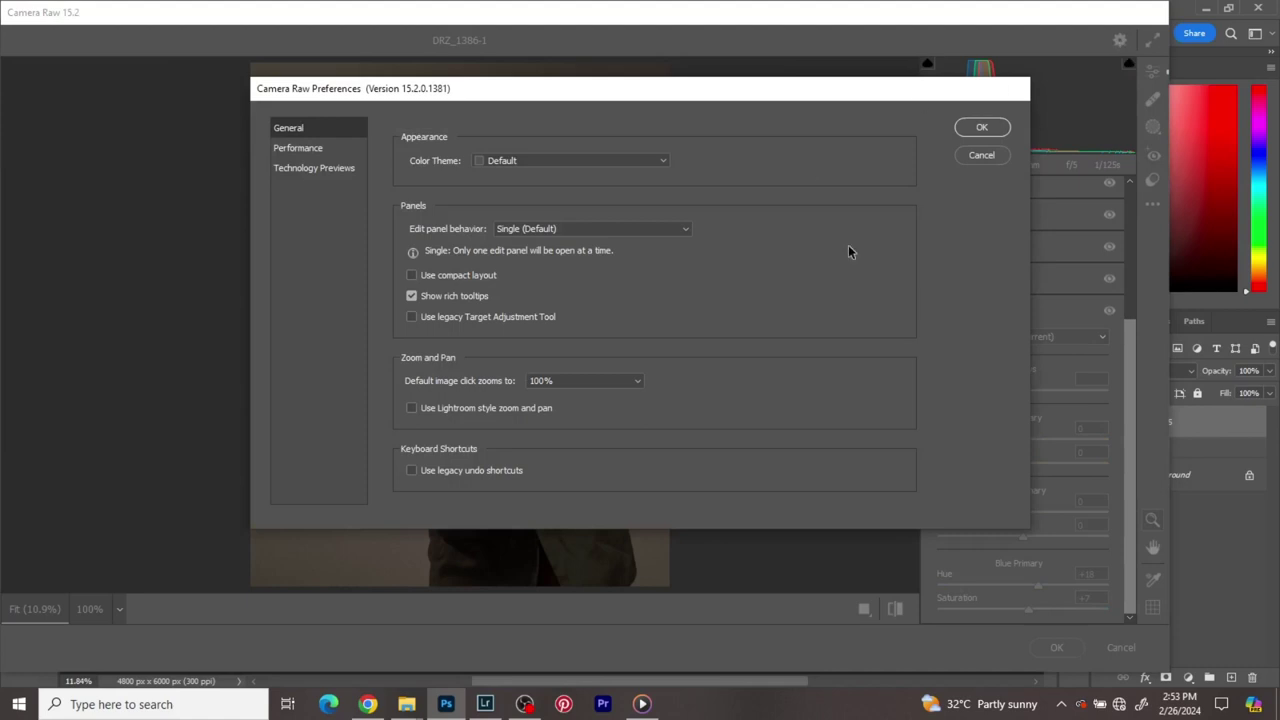
pyautogui.click(981, 157)
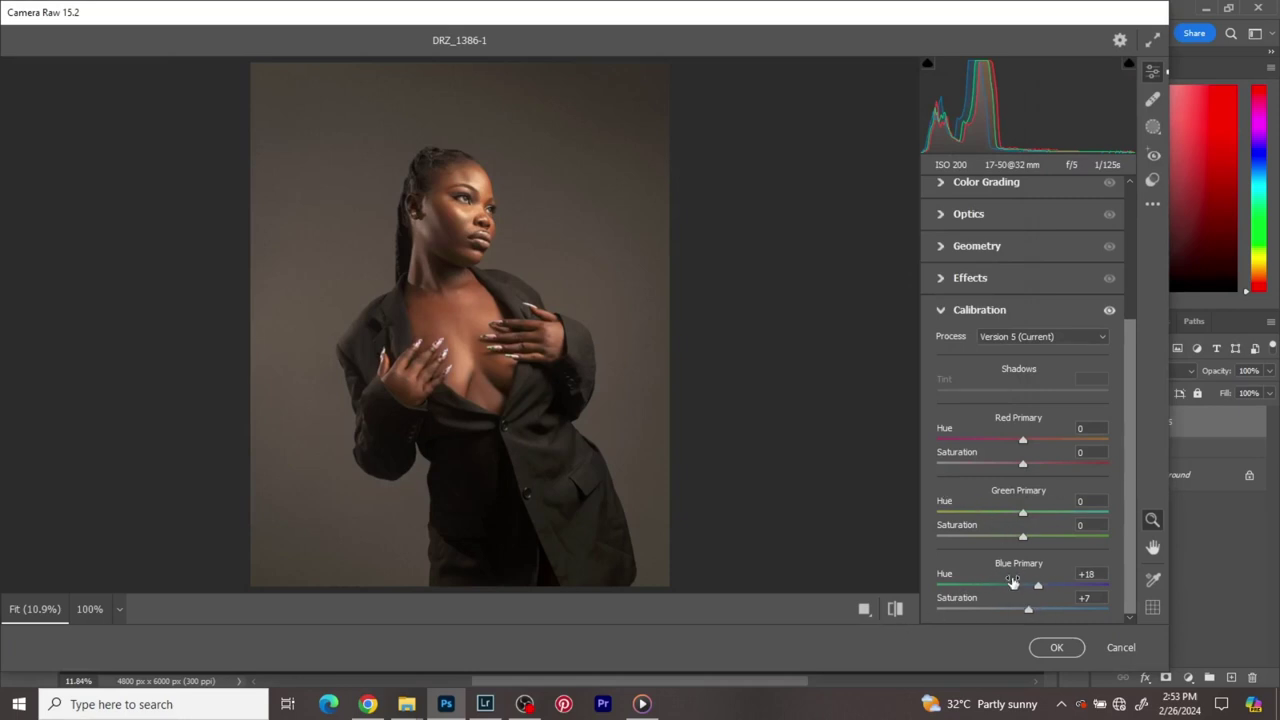
pyautogui.moveTo(1040, 587)
pyautogui.mouseDown()
pyautogui.moveTo(990, 596)
pyautogui.moveTo(1016, 588)
pyautogui.mouseUp()
pyautogui.moveTo(1023, 537); pyautogui.dragTo(1031, 508)
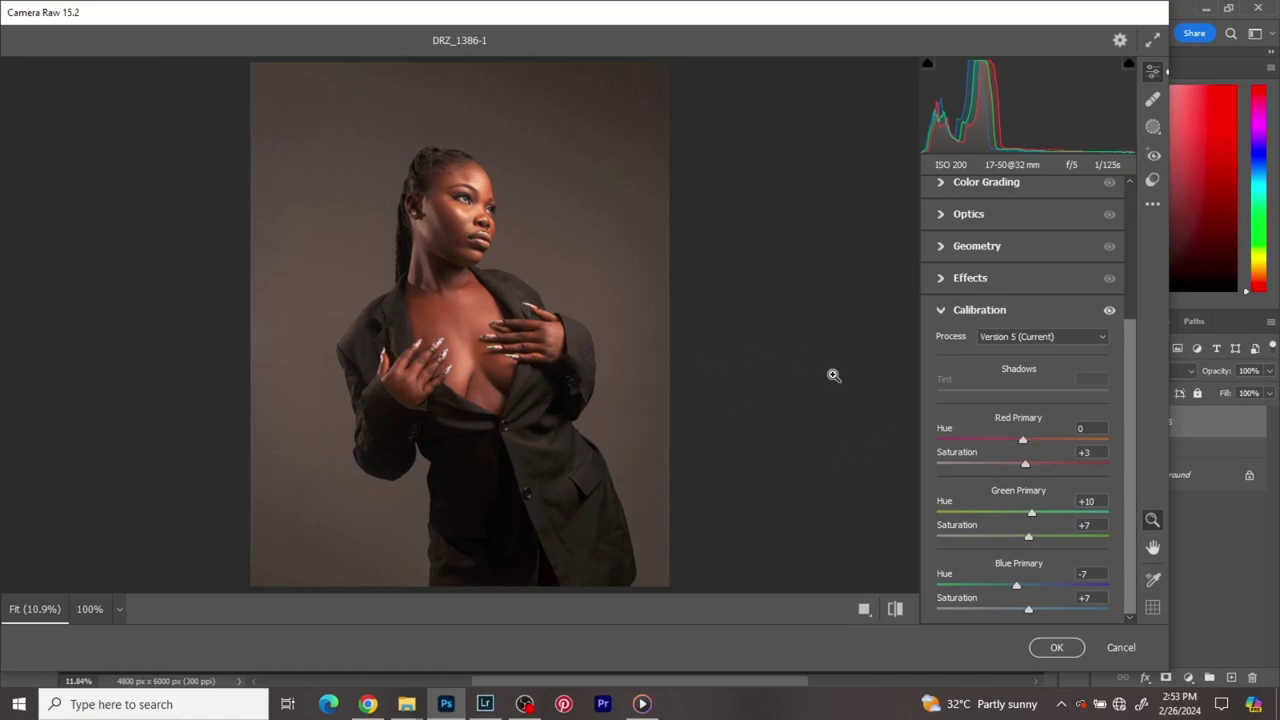
pyautogui.moveTo(1023, 440)
pyautogui.mouseDown()
pyautogui.moveTo(990, 441)
pyautogui.moveTo(1020, 443)
pyautogui.mouseUp()
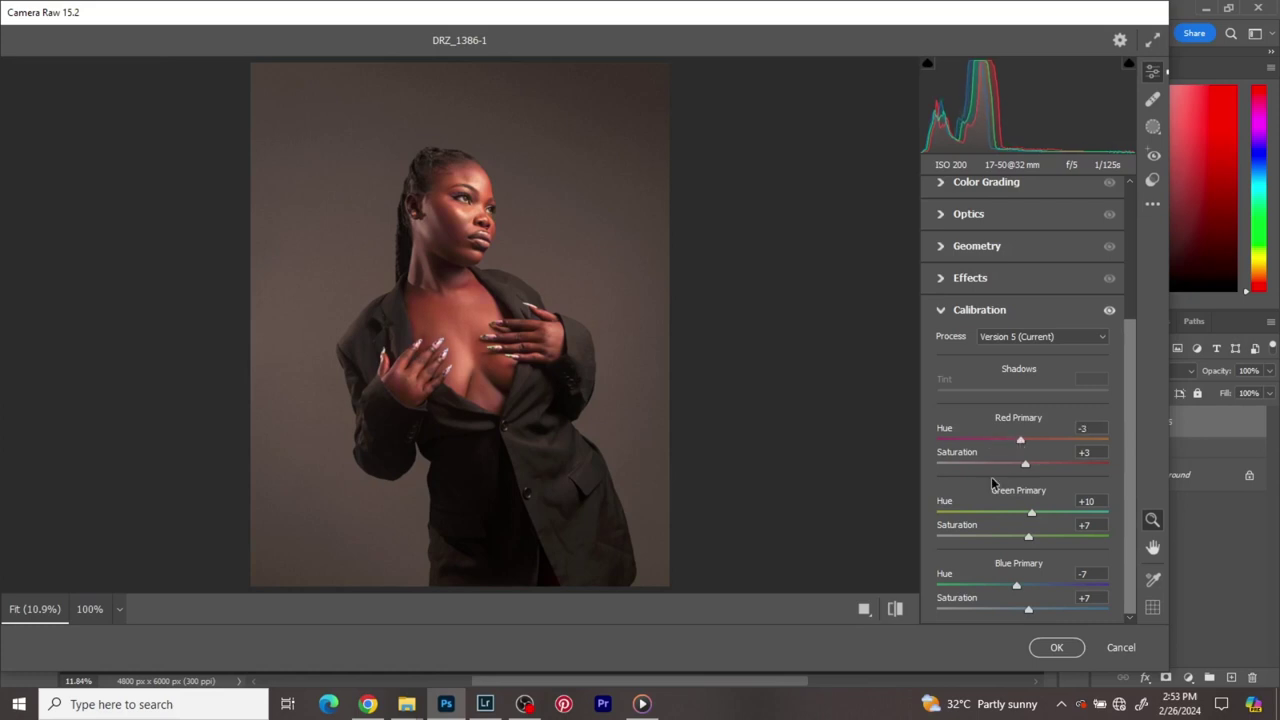
# - Swap Calibration for the Color Grading wheels and try a red shadow tint
pyautogui.click(984, 314)
pyautogui.click(950, 388)
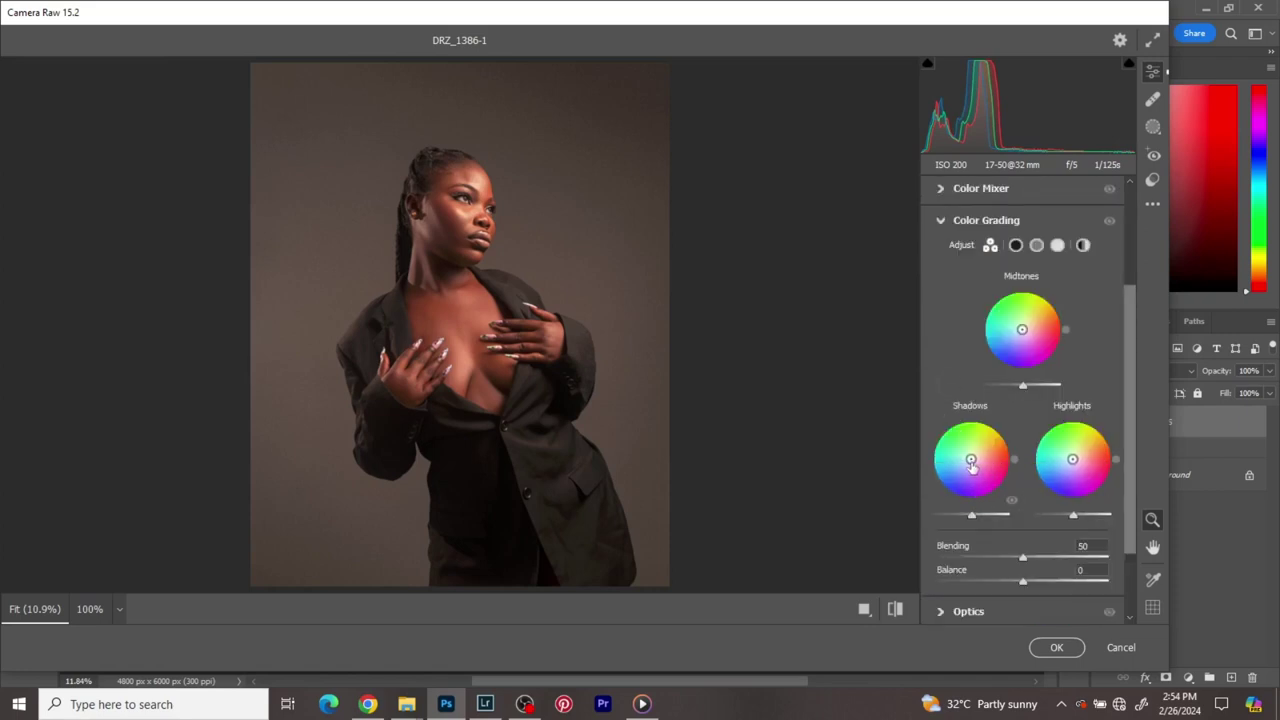
pyautogui.moveTo(971, 460); pyautogui.dragTo(973, 464)
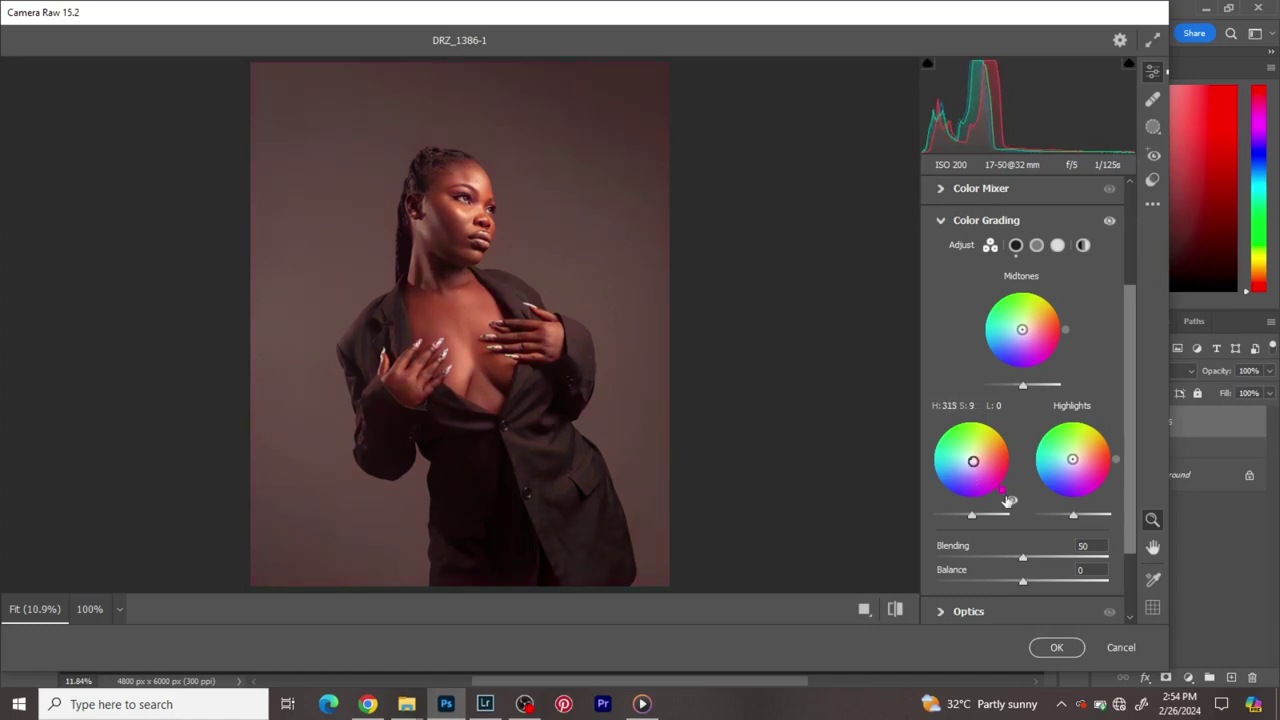
# - Set the laptop's power mode to best performance and return to Camera Raw
pyautogui.click(1099, 700)
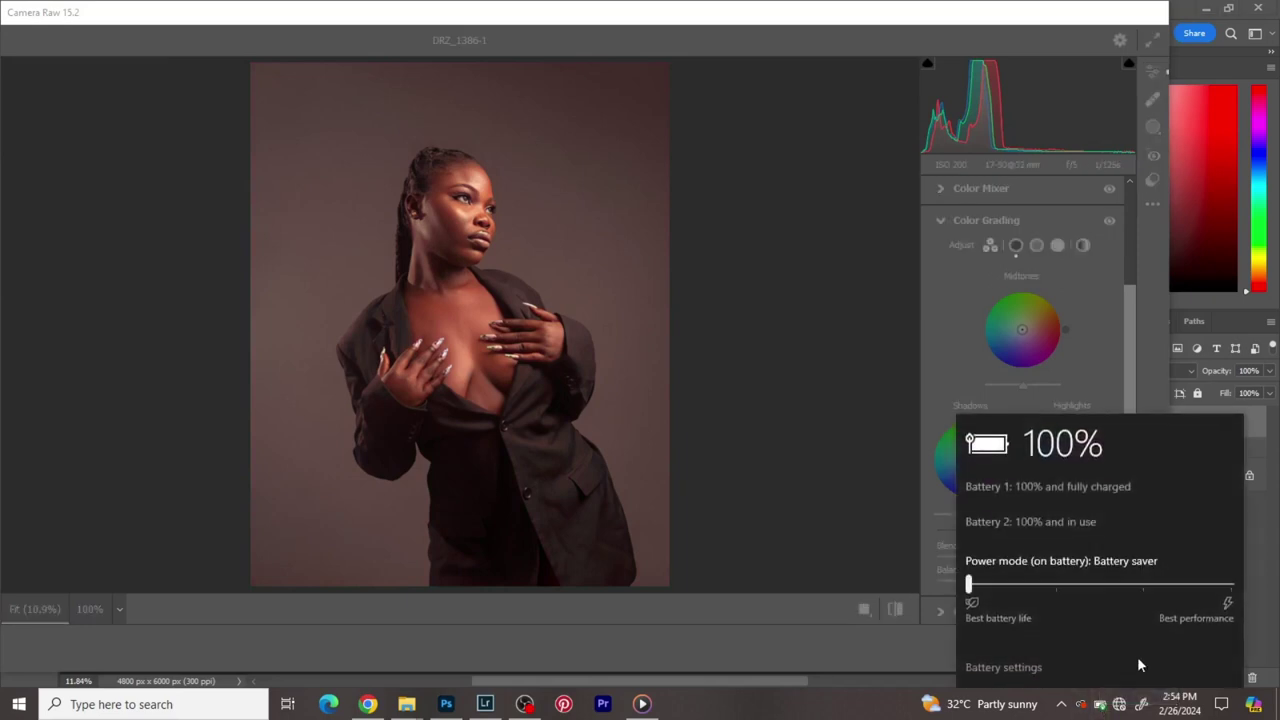
pyautogui.press('End')
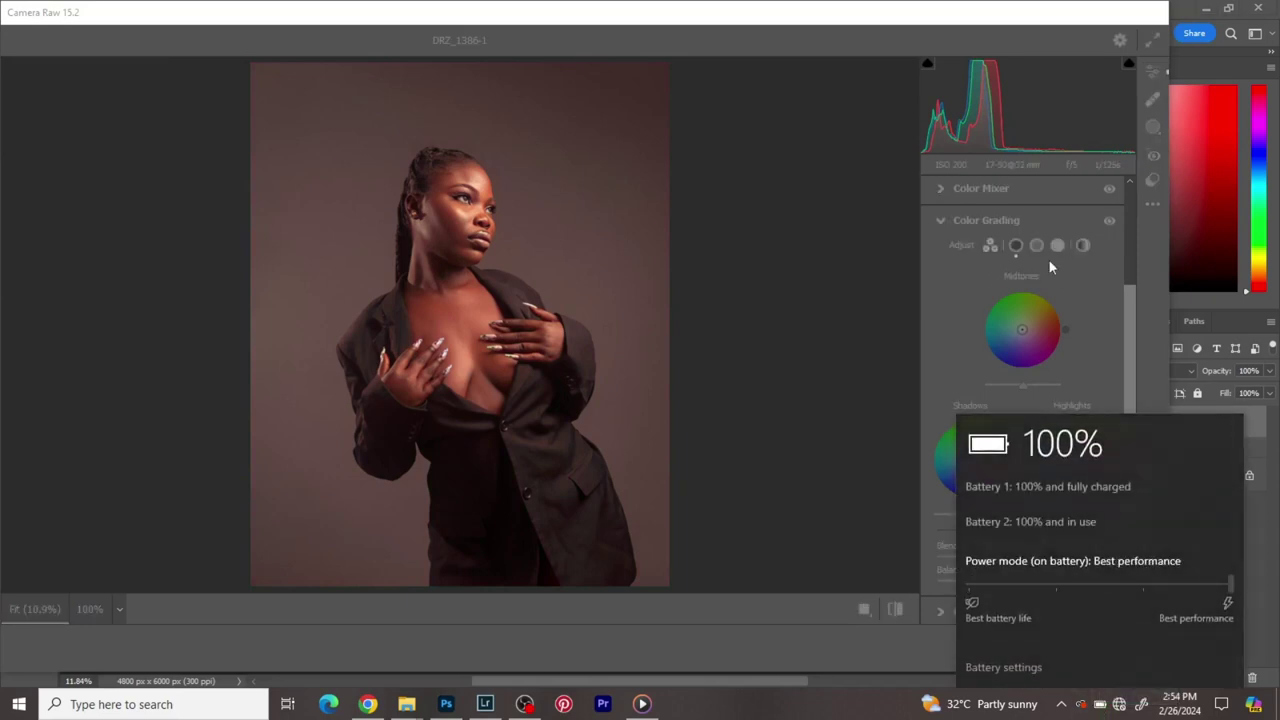
pyautogui.click(956, 14)
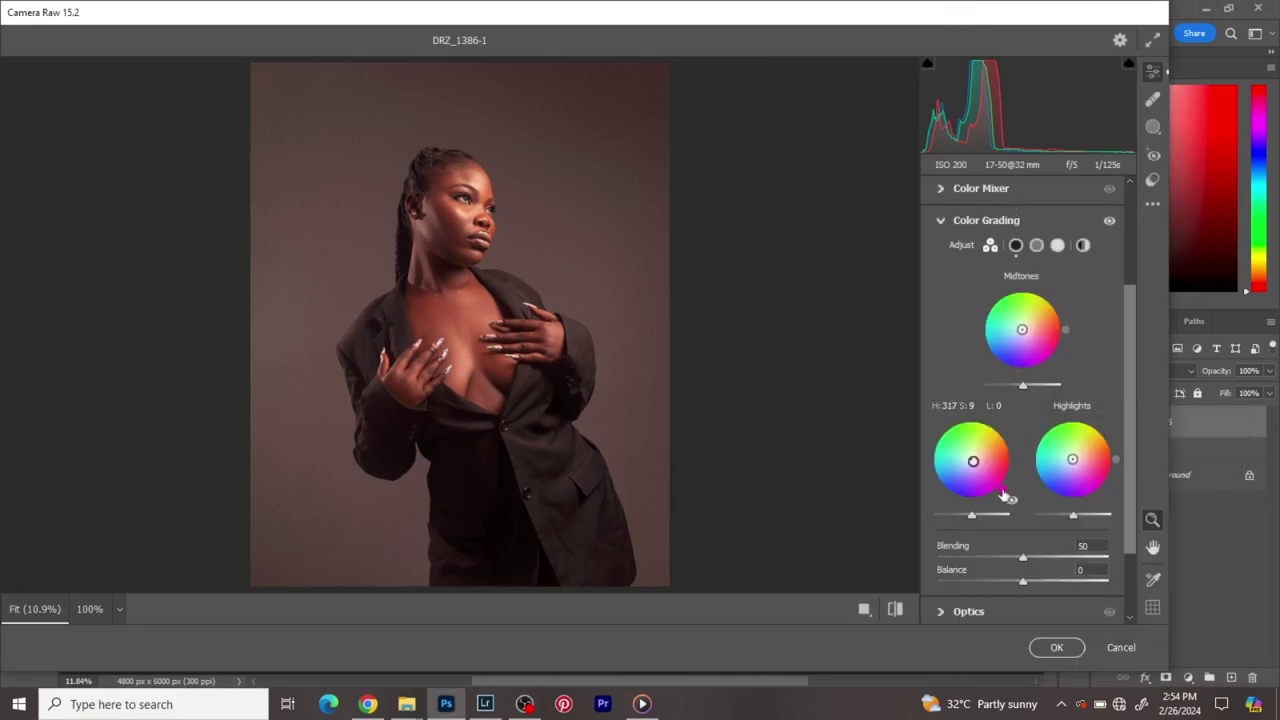
# - Tint shadows toward blue, highlights toward yellow (hue 40, saturation 9), and rough in midtones
pyautogui.moveTo(1004, 494); pyautogui.dragTo(948, 495)
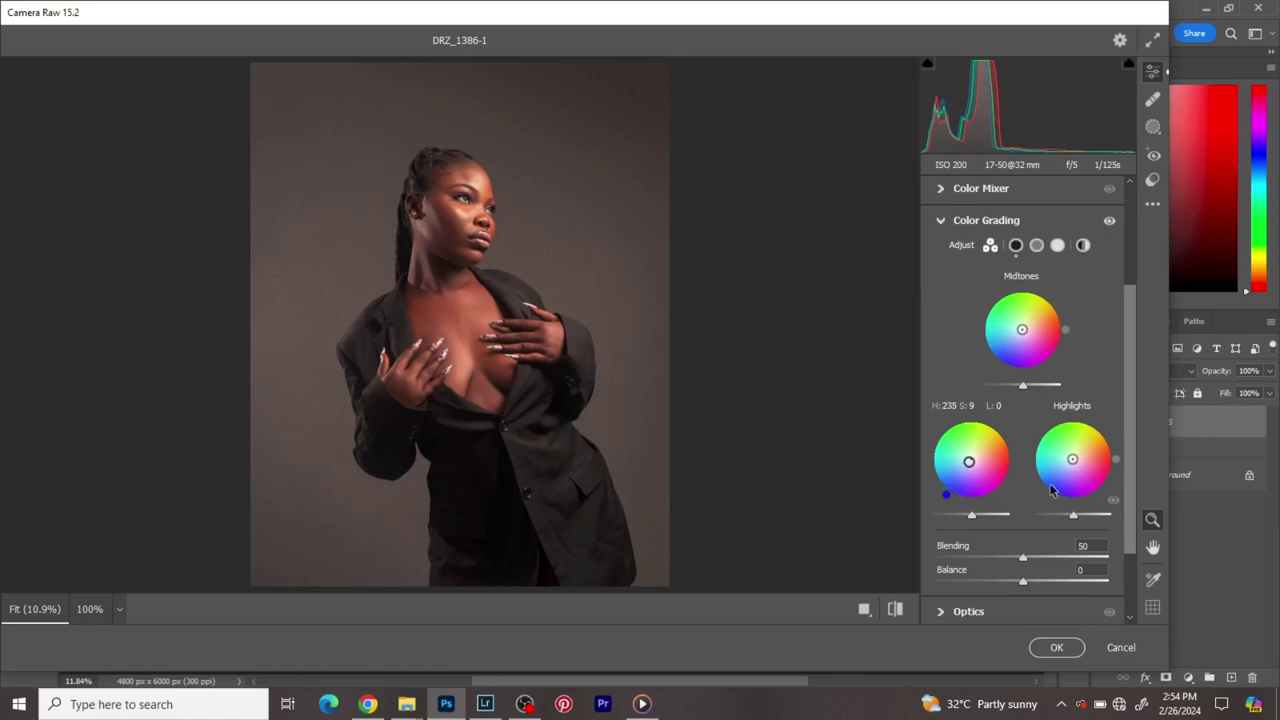
pyautogui.moveTo(1073, 463); pyautogui.dragTo(1027, 429)
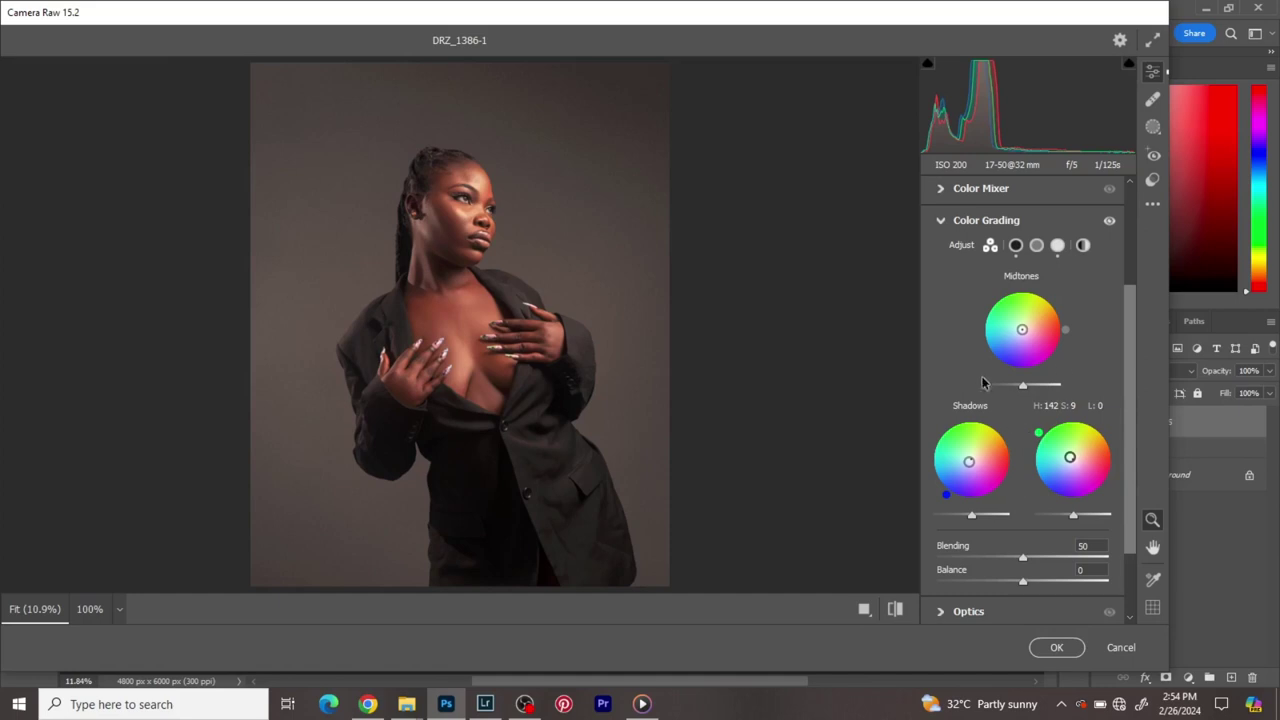
pyautogui.moveTo(1024, 334); pyautogui.dragTo(1022, 332)
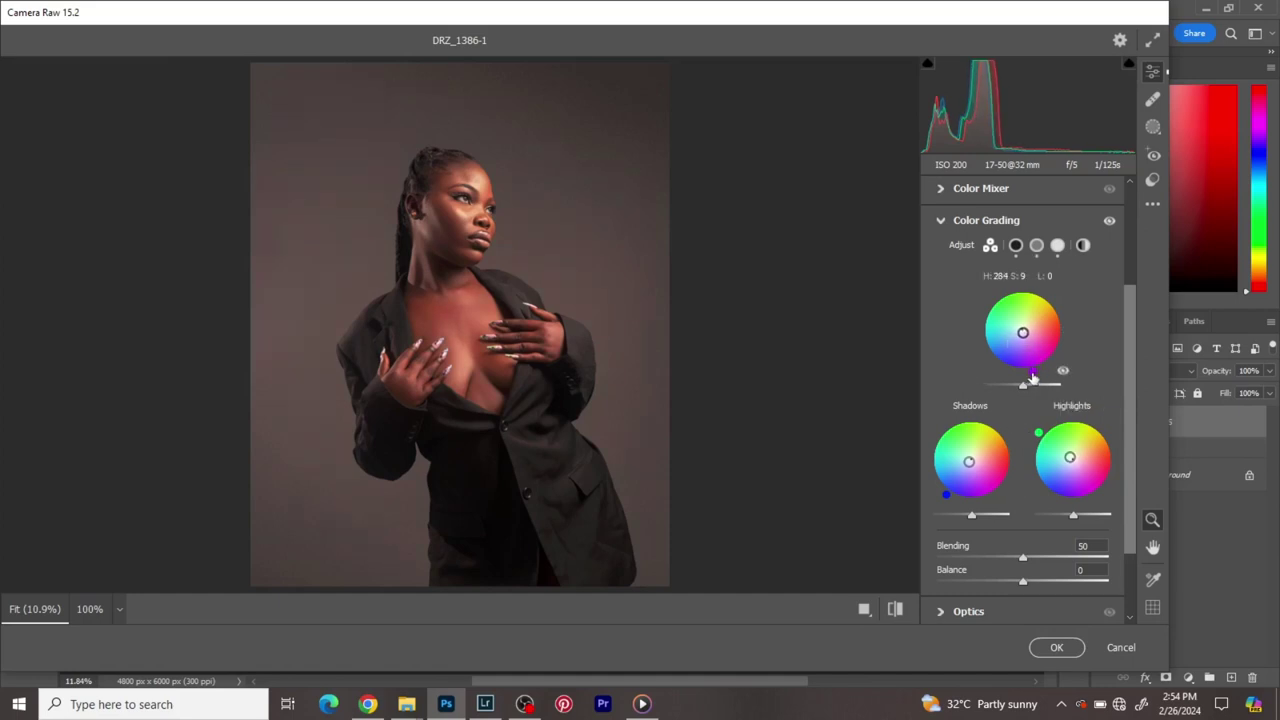
pyautogui.moveTo(1033, 378); pyautogui.dragTo(947, 302)
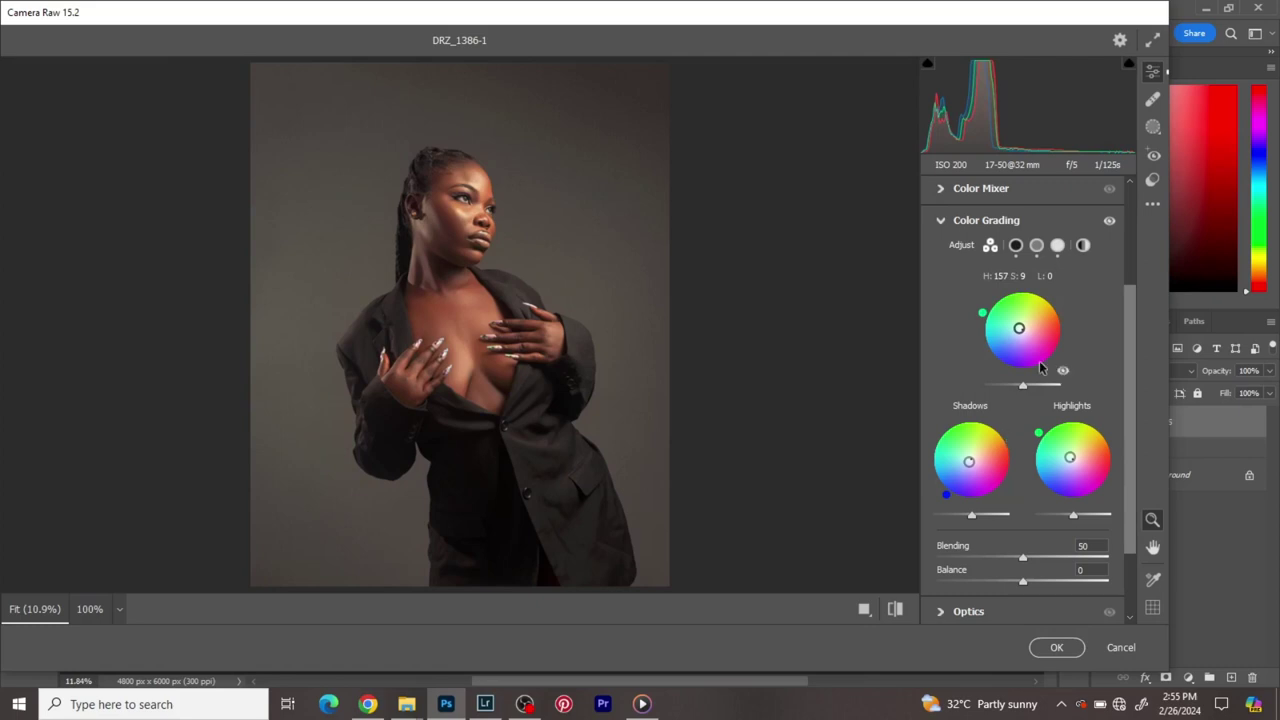
pyautogui.moveTo(1041, 440); pyautogui.dragTo(1100, 418)
# - Fine-tune the midtones to hue 161, saturation 9, and collapse Color Grading
pyautogui.moveTo(978, 315)
pyautogui.moveTo(973, 317); pyautogui.dragTo(972, 318)
pyautogui.click(953, 226)
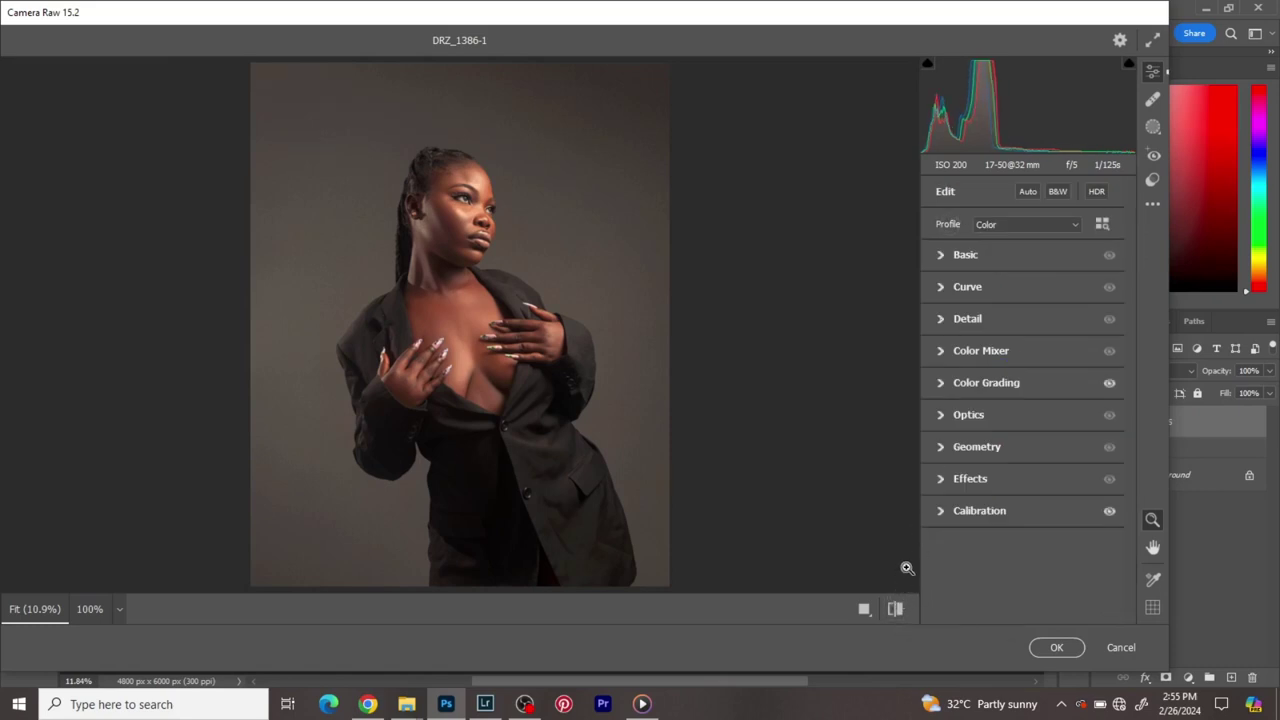
# - Check the Detail sharpening value, then select the RGB channel in the Curve panel
pyautogui.click(944, 320)
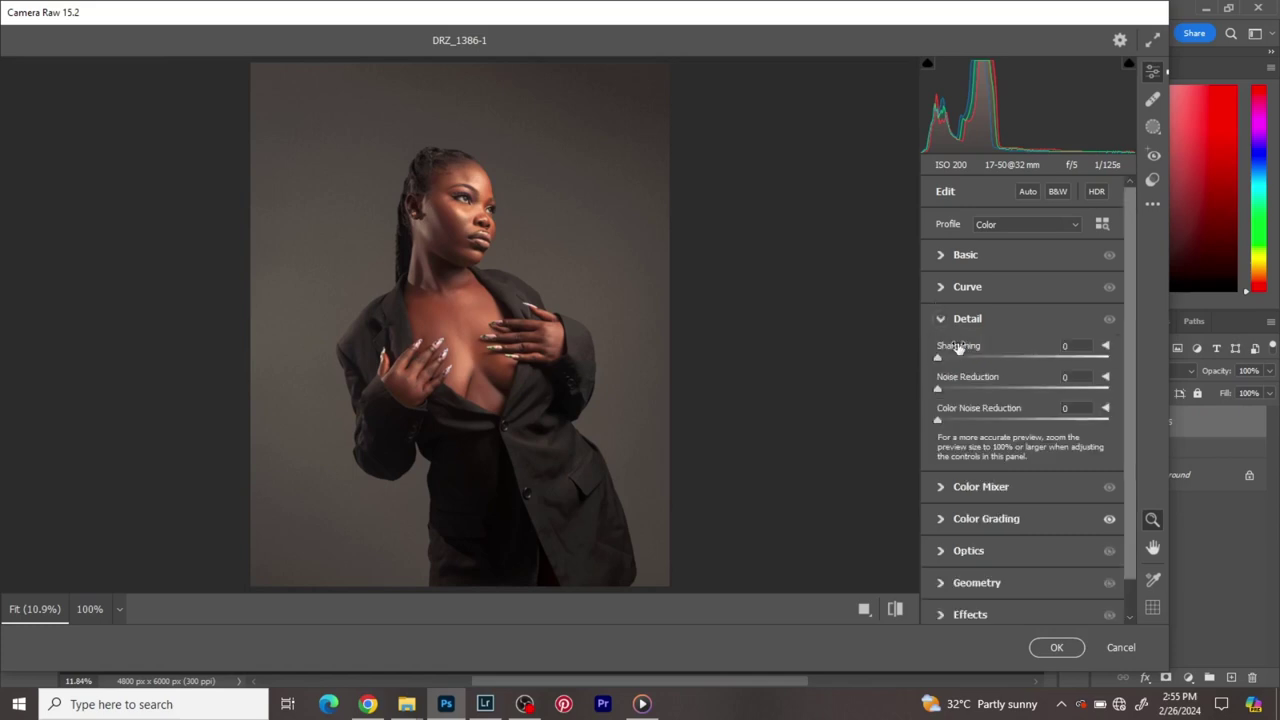
pyautogui.click(1064, 345)
pyautogui.click(958, 322)
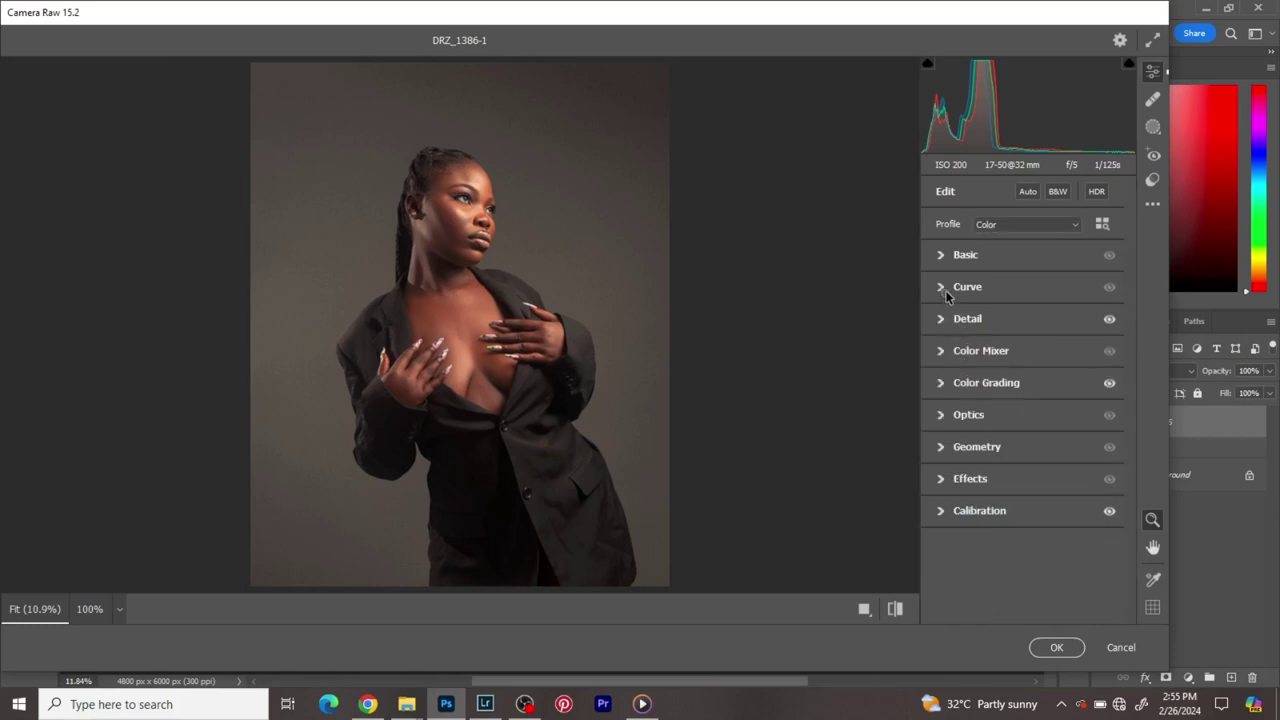
pyautogui.click(946, 290)
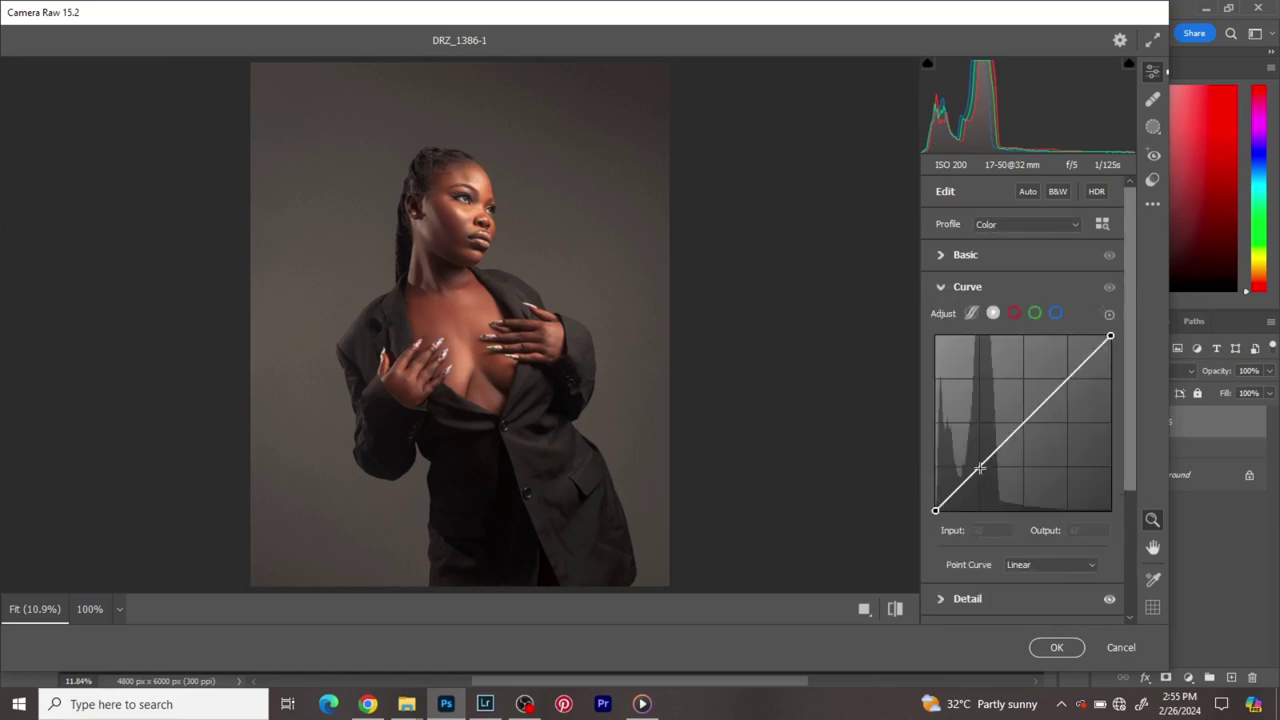
pyautogui.click(1015, 316)
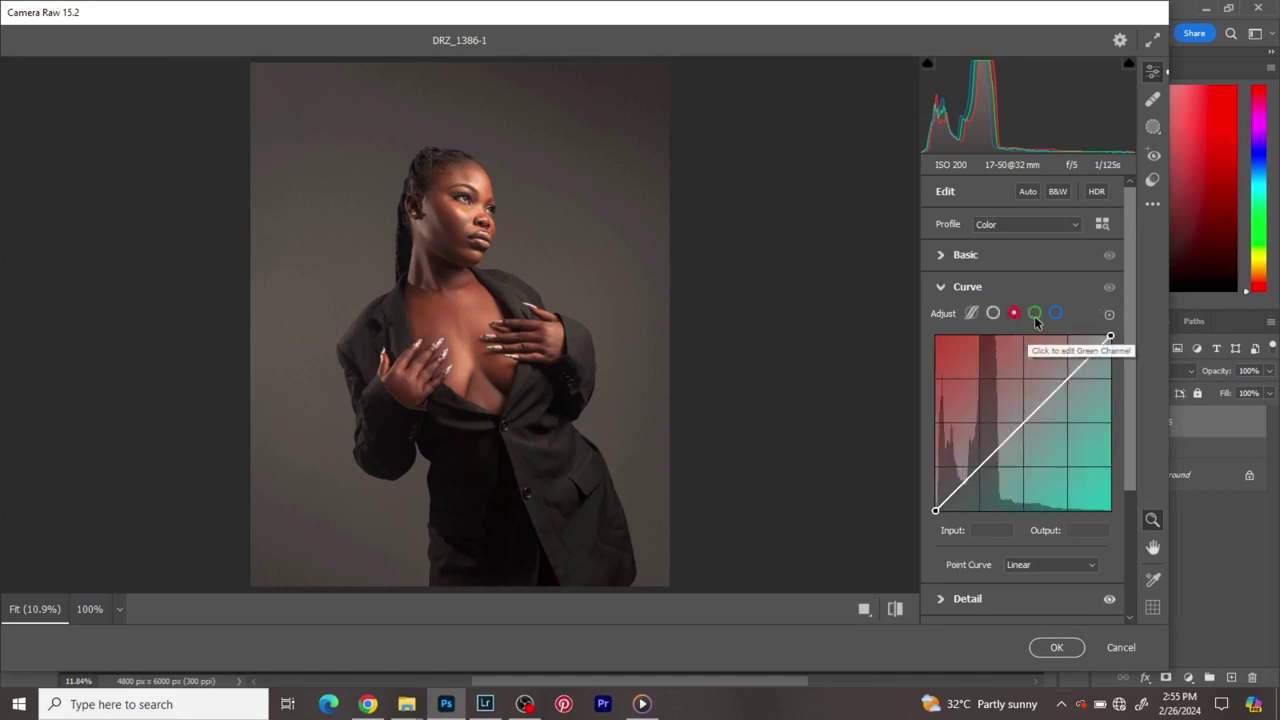
pyautogui.click(1036, 316)
pyautogui.click(1057, 315)
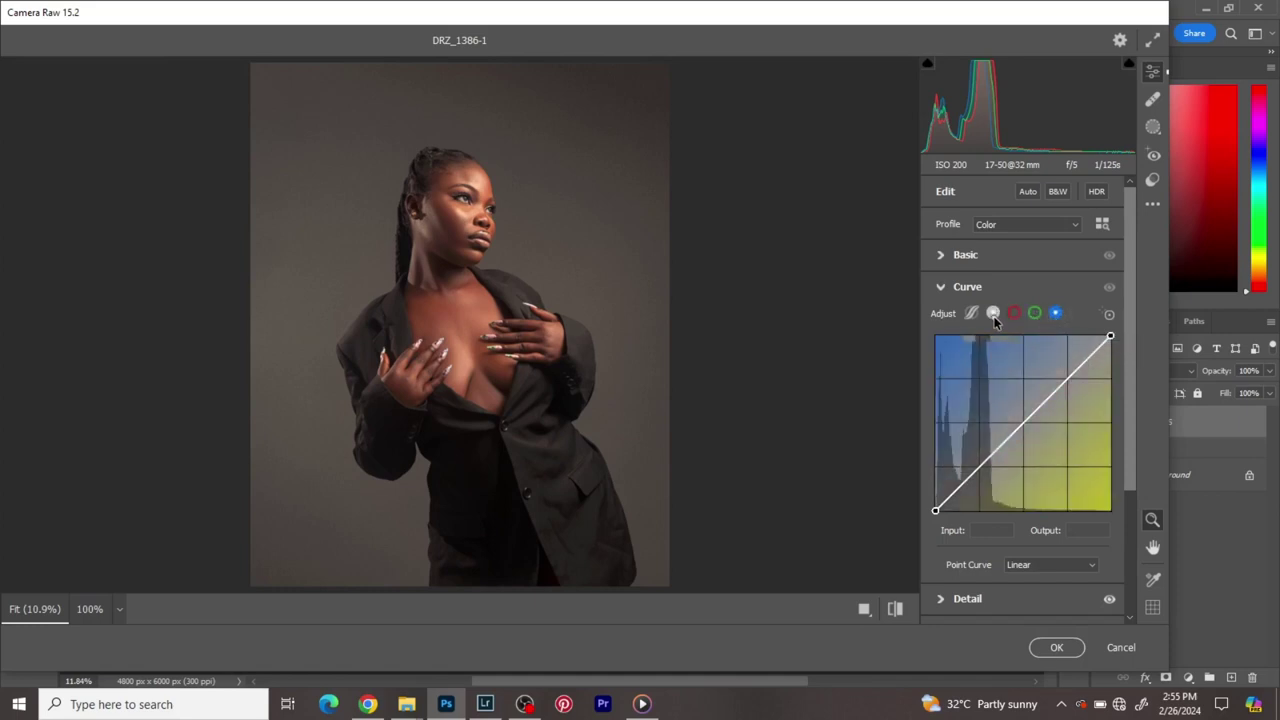
pyautogui.click(993, 315)
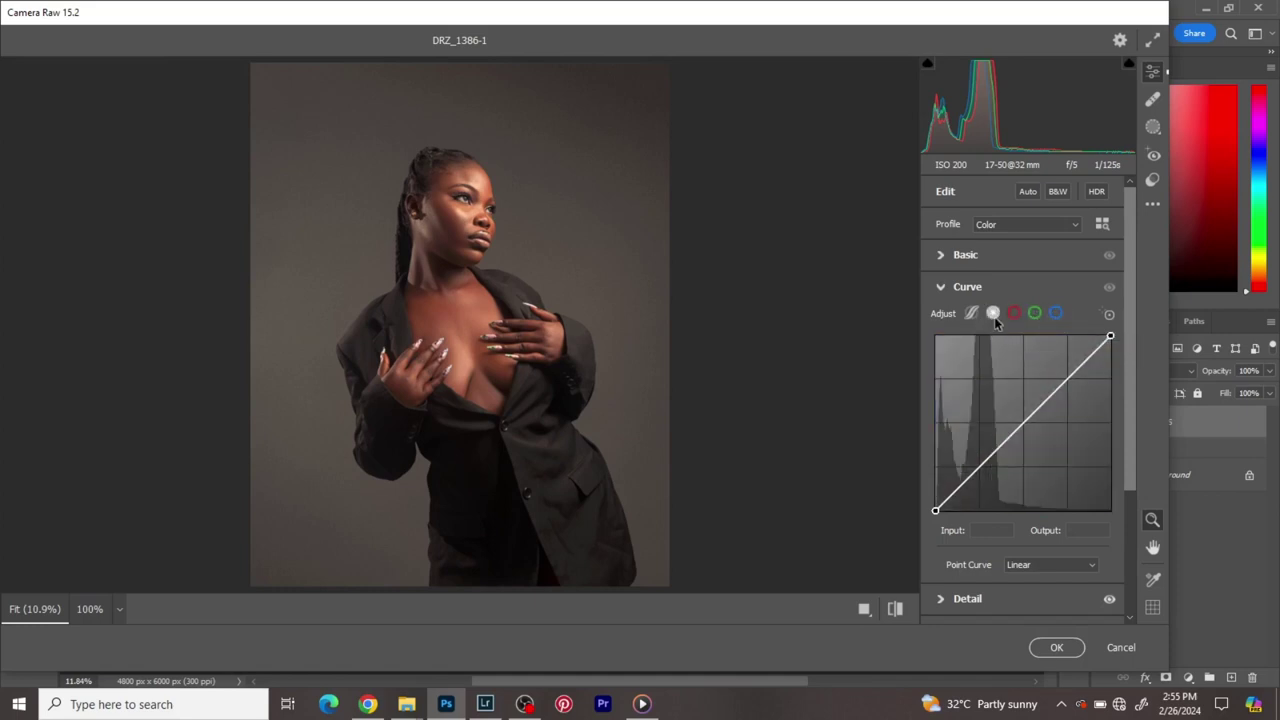
# - Add shadow, midtone and highlight points to the RGB curve, drag them, then undo three edits
pyautogui.click(979, 466)
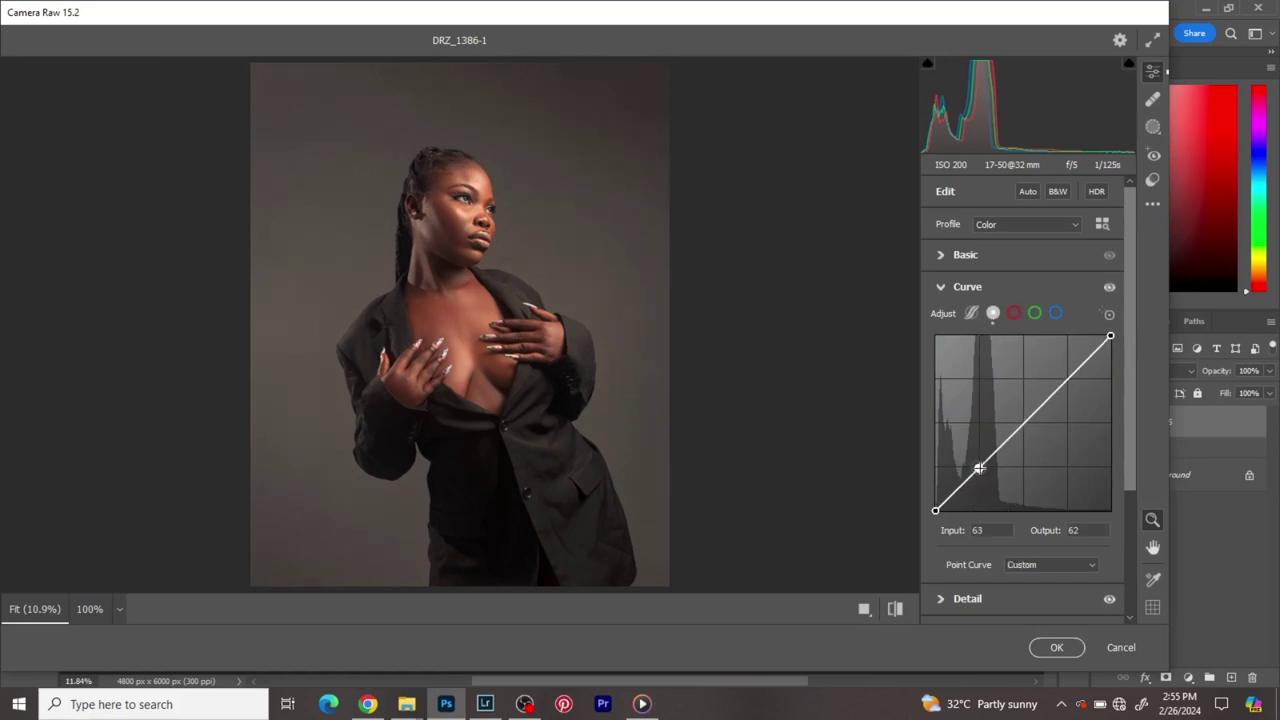
pyautogui.click(1024, 427)
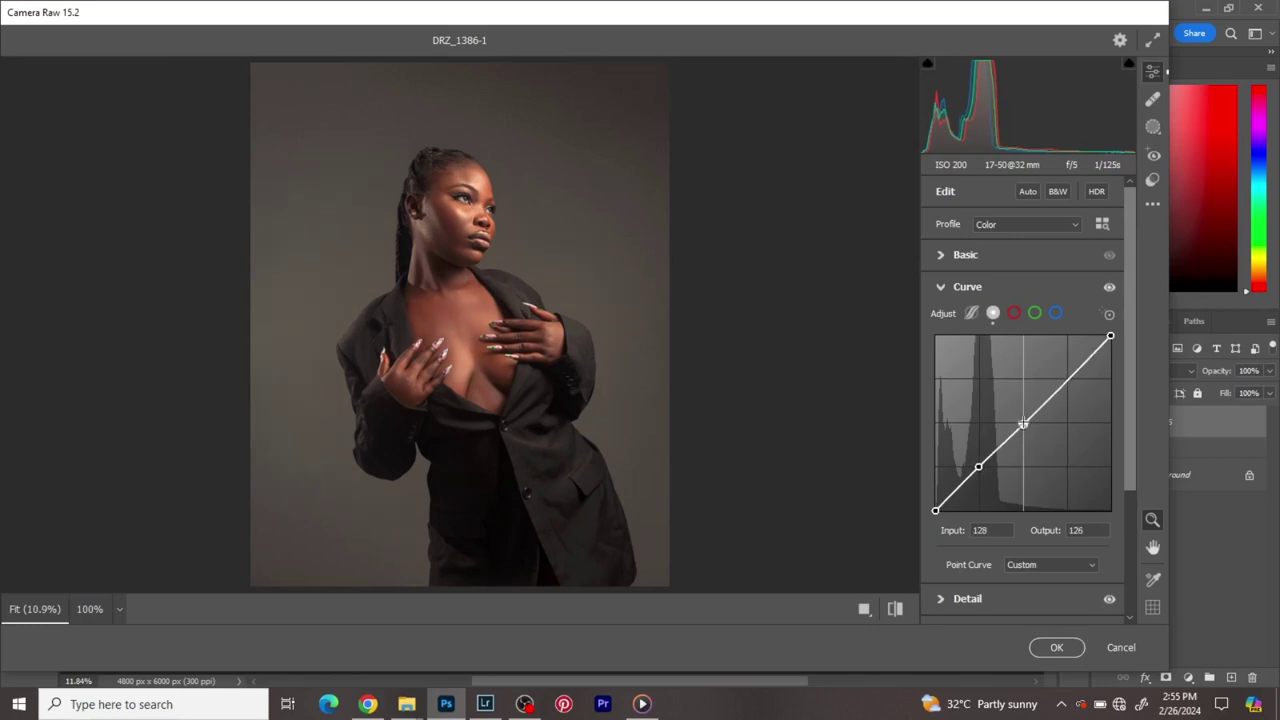
pyautogui.click(1068, 379)
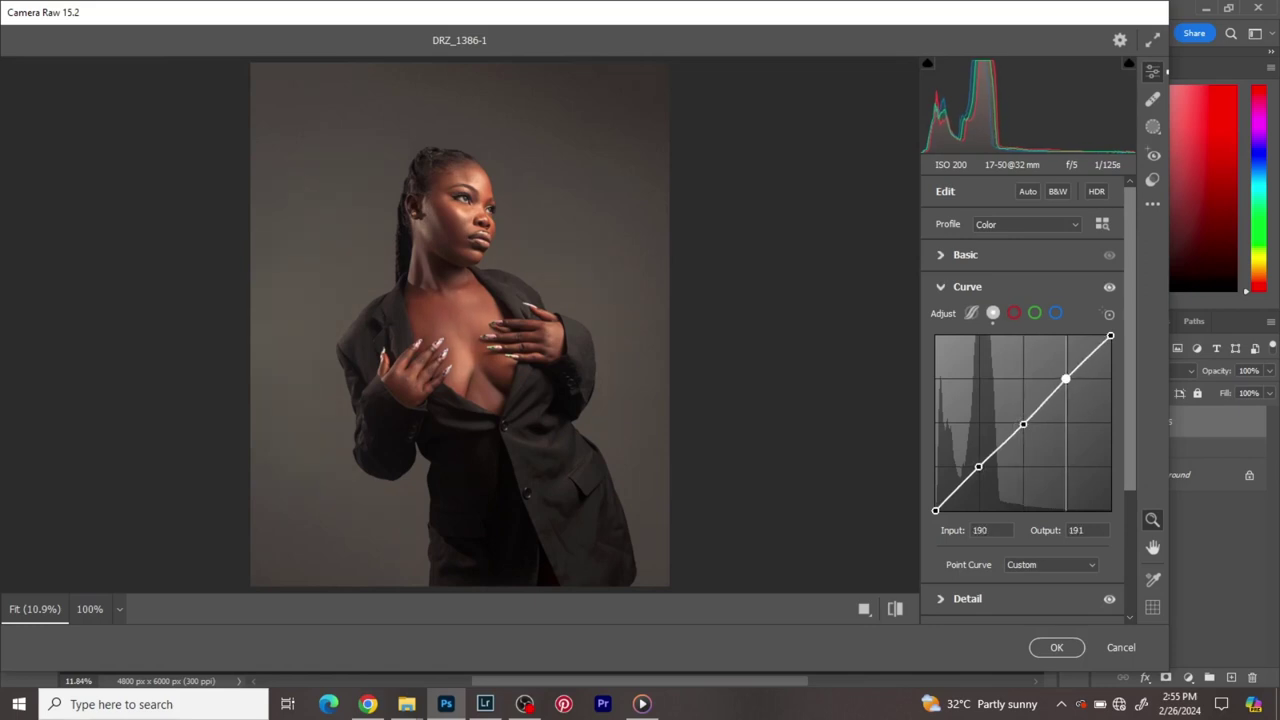
pyautogui.moveTo(1068, 380); pyautogui.dragTo(1067, 382)
pyautogui.moveTo(1068, 380)
pyautogui.mouseDown()
pyautogui.moveTo(1061, 352)
pyautogui.moveTo(1073, 400)
pyautogui.moveTo(1068, 382)
pyautogui.mouseUp()
pyautogui.moveTo(1023, 425); pyautogui.dragTo(1014, 410)
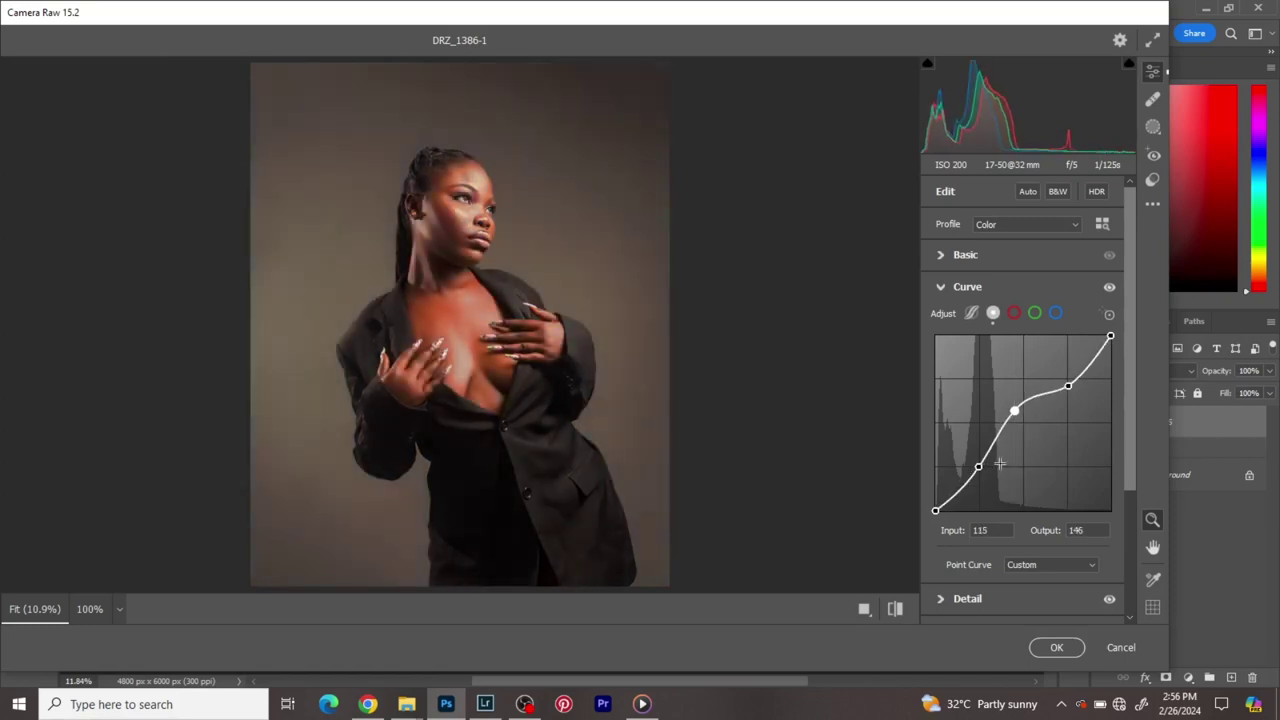
pyautogui.moveTo(978, 466)
pyautogui.mouseDown()
pyautogui.moveTo(982, 493)
pyautogui.moveTo(971, 458)
pyautogui.mouseUp()
pyautogui.hotkey('ctrl', 'z')
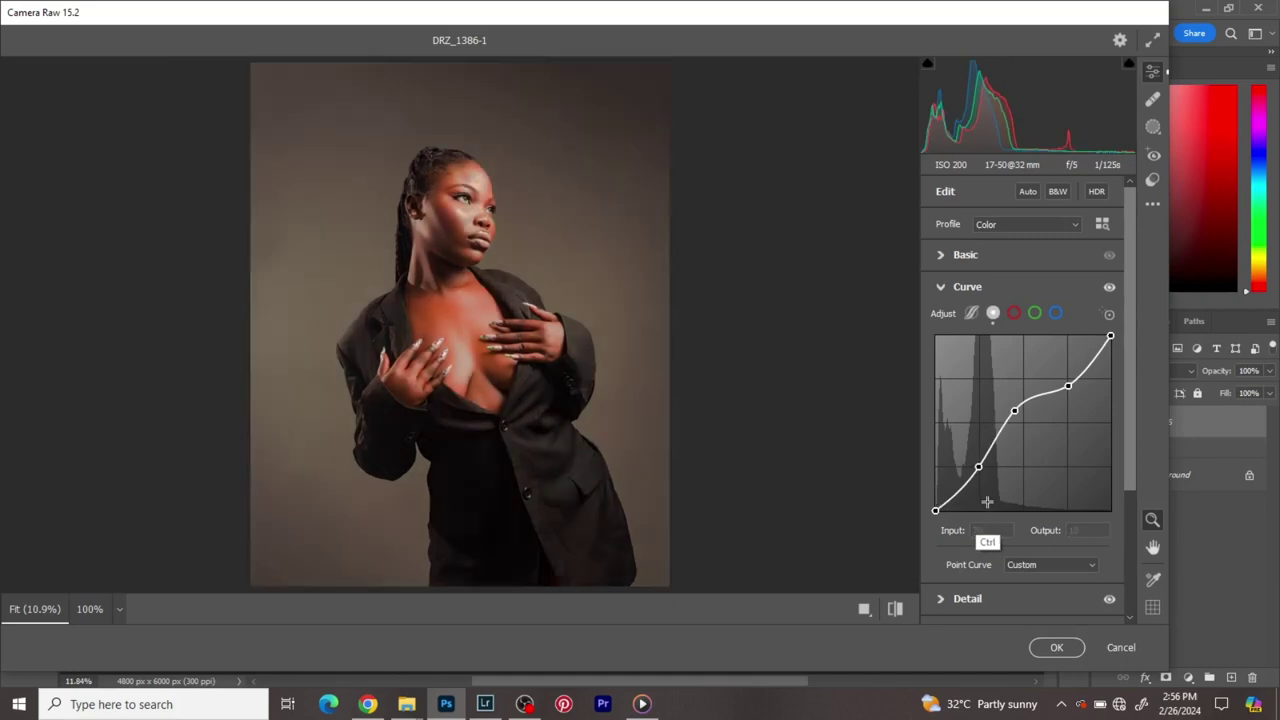
pyautogui.hotkey('ctrl', 'z')
pyautogui.hotkey('ctrl', 'z')
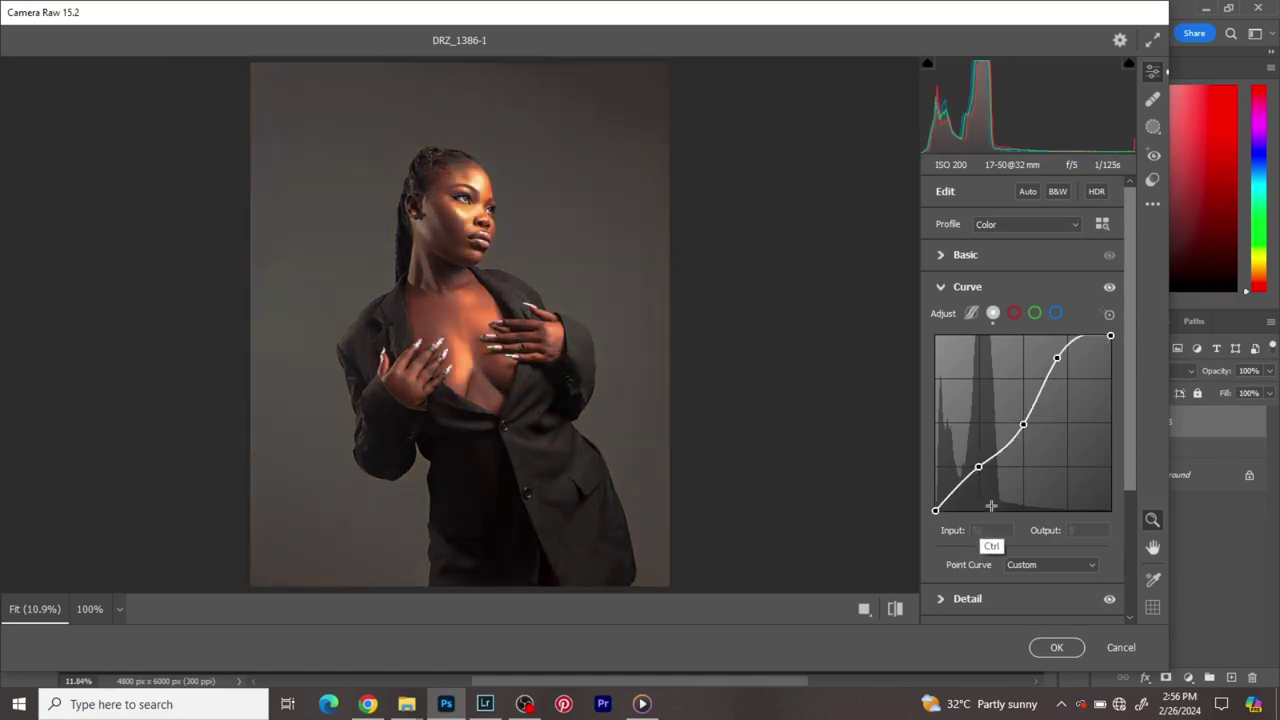
pyautogui.hotkey('ctrl', 'z')
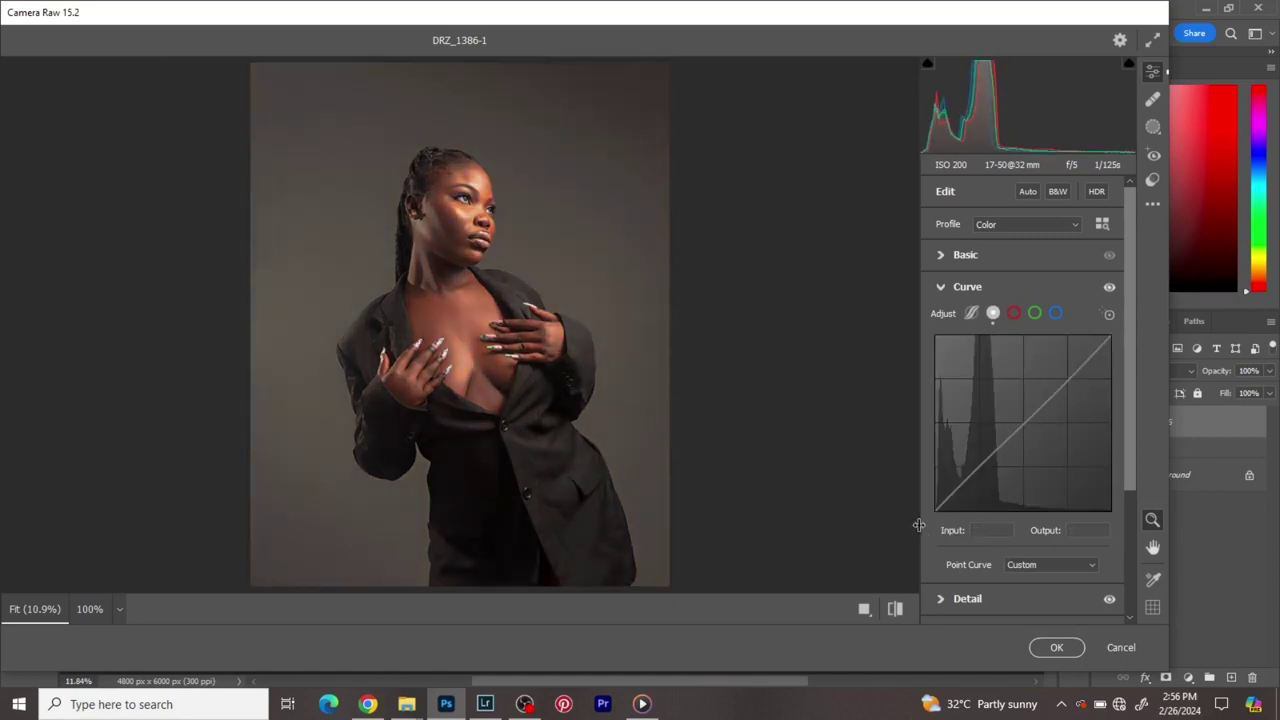
# - Lift the black point and set curve points near 65/61, 130/123 and 191/191
pyautogui.moveTo(935, 510)
pyautogui.mouseDown()
pyautogui.moveTo(935, 489)
pyautogui.moveTo(935, 504)
pyautogui.mouseUp()
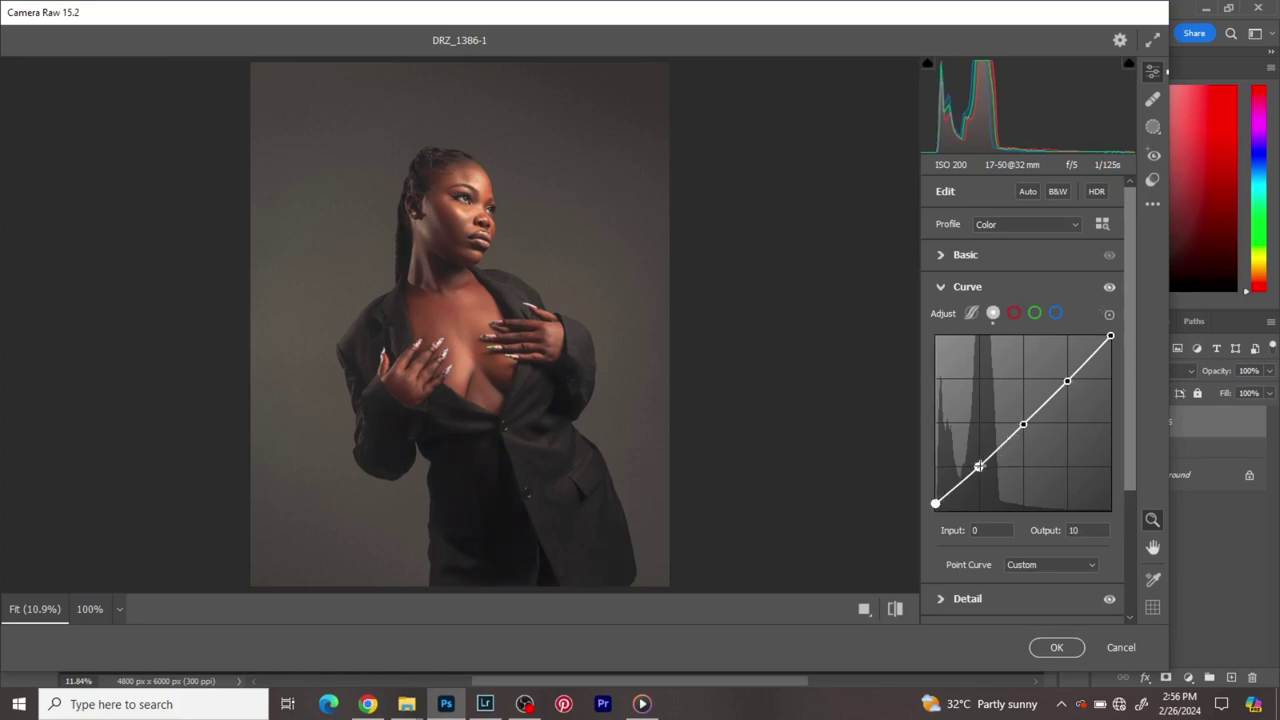
pyautogui.moveTo(979, 466); pyautogui.dragTo(980, 466)
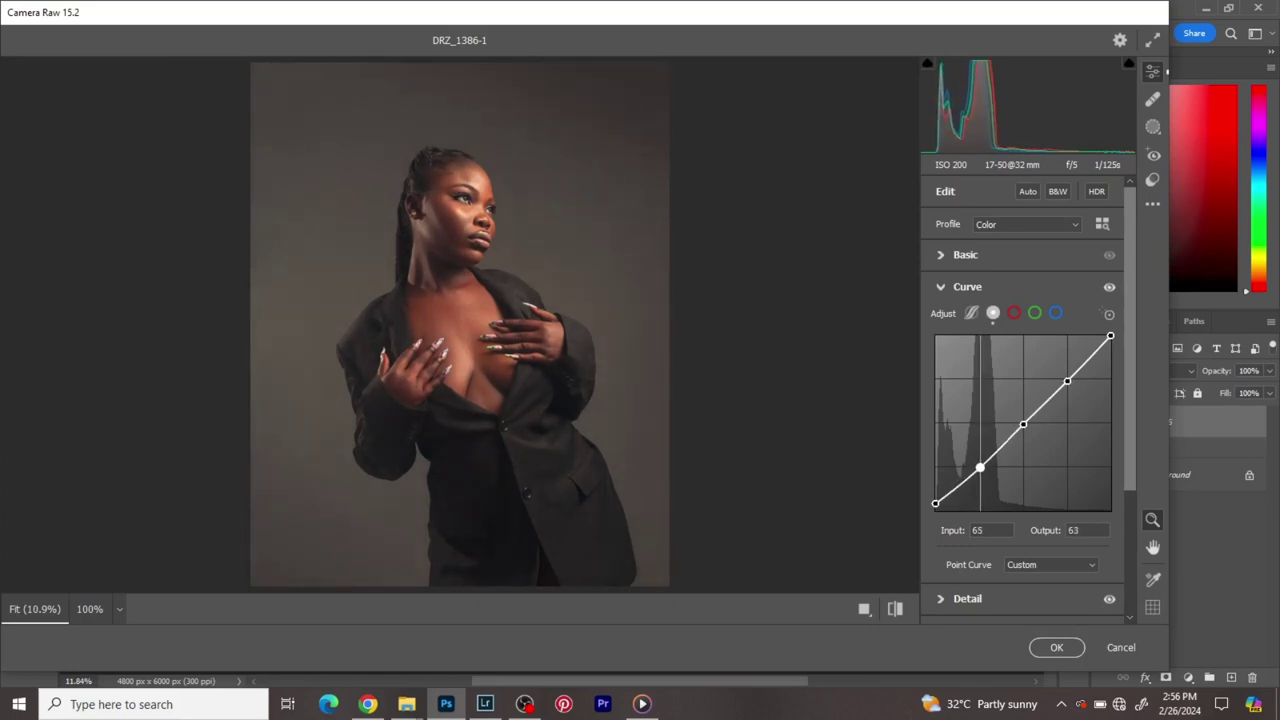
pyautogui.click(1023, 424)
pyautogui.moveTo(1023, 424); pyautogui.dragTo(1024, 426)
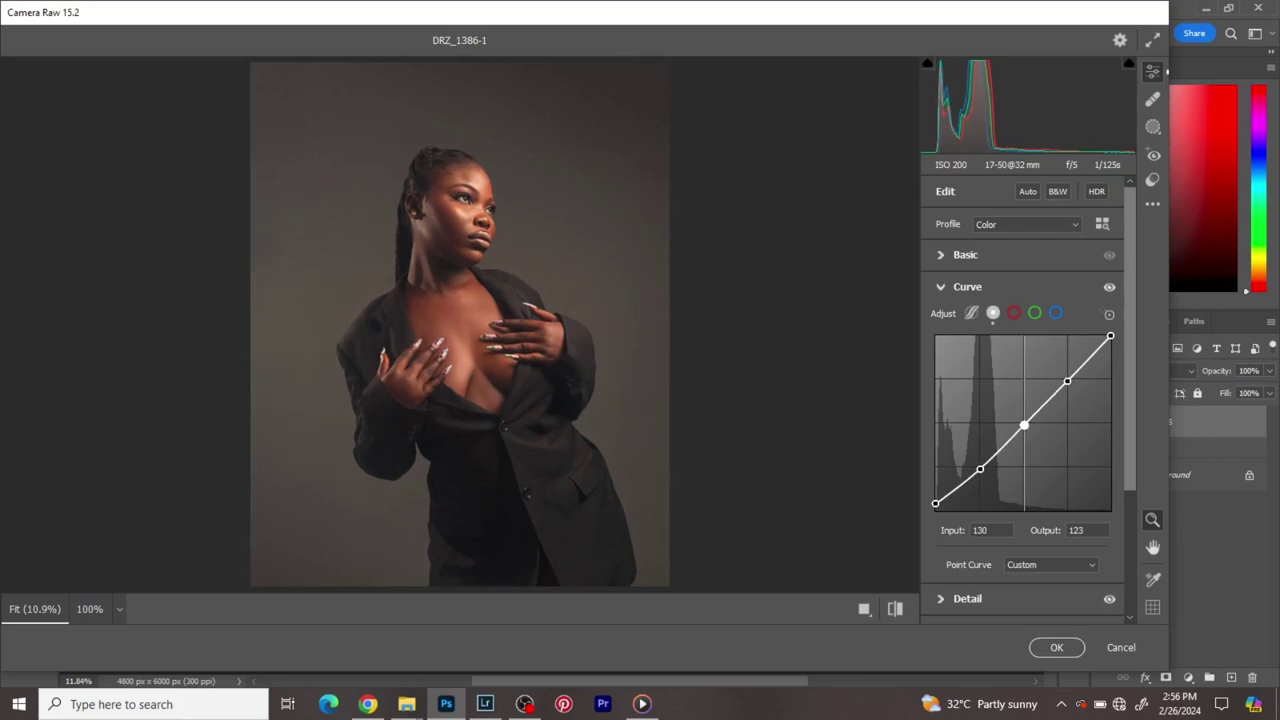
pyautogui.moveTo(1067, 381); pyautogui.dragTo(1066, 380)
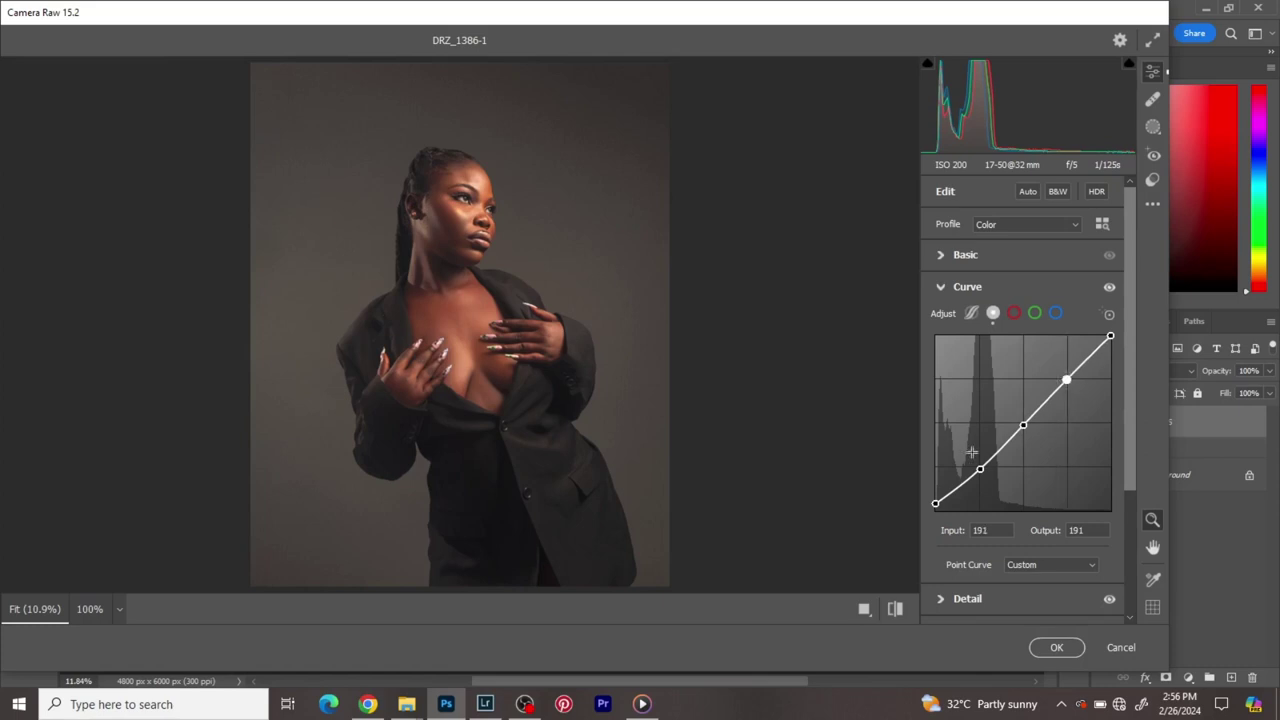
pyautogui.click(1046, 290)
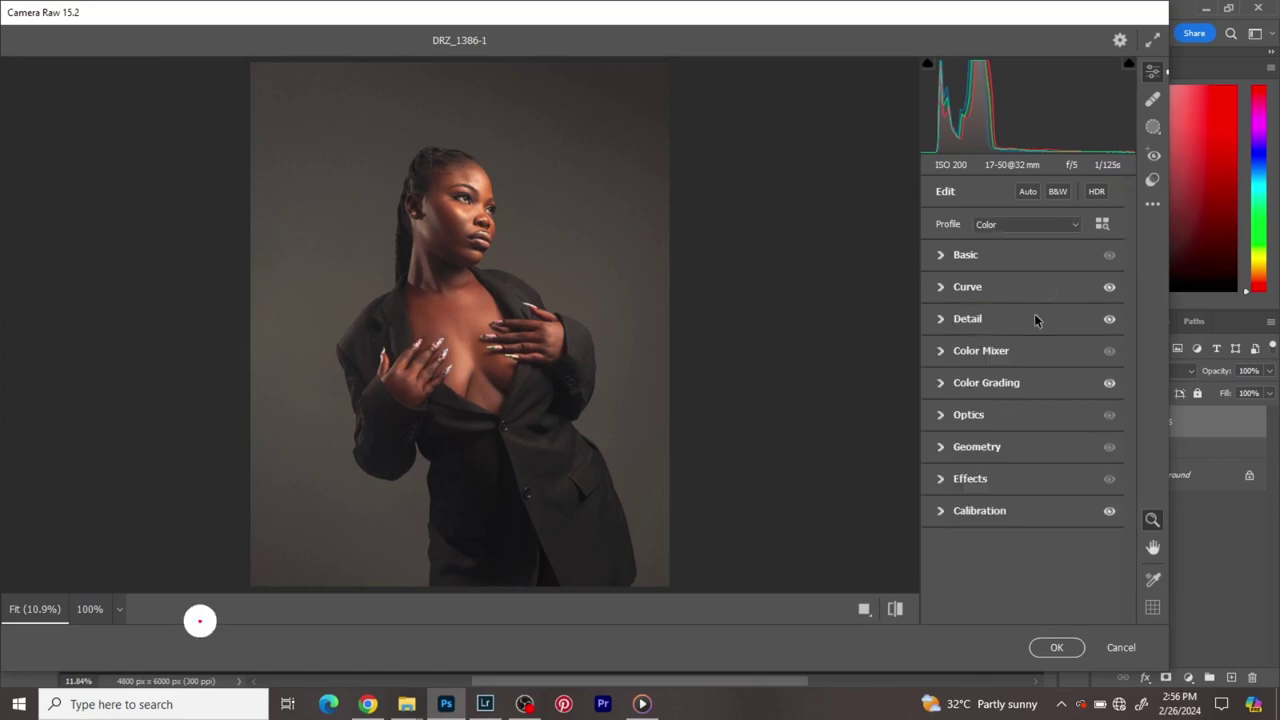
pyautogui.click(962, 255)
pyautogui.moveTo(1023, 264); pyautogui.dragTo(1030, 288)
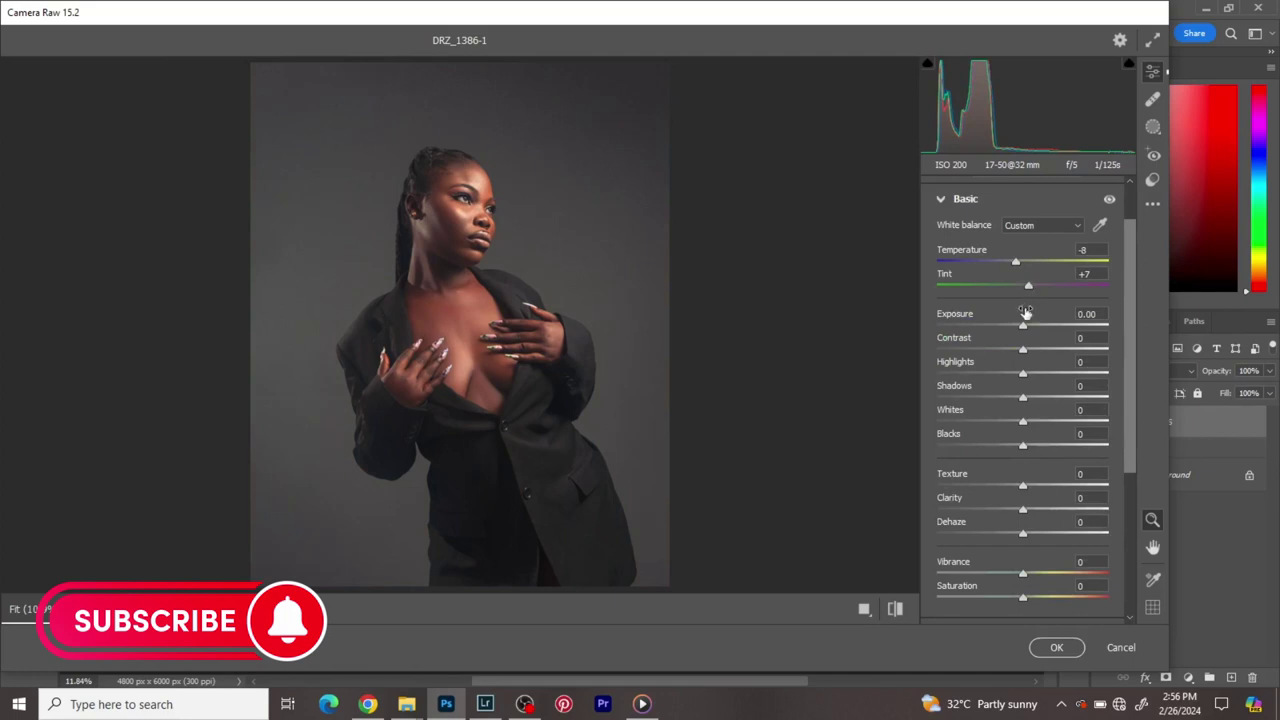
pyautogui.hotkey('ctrl', 'z')
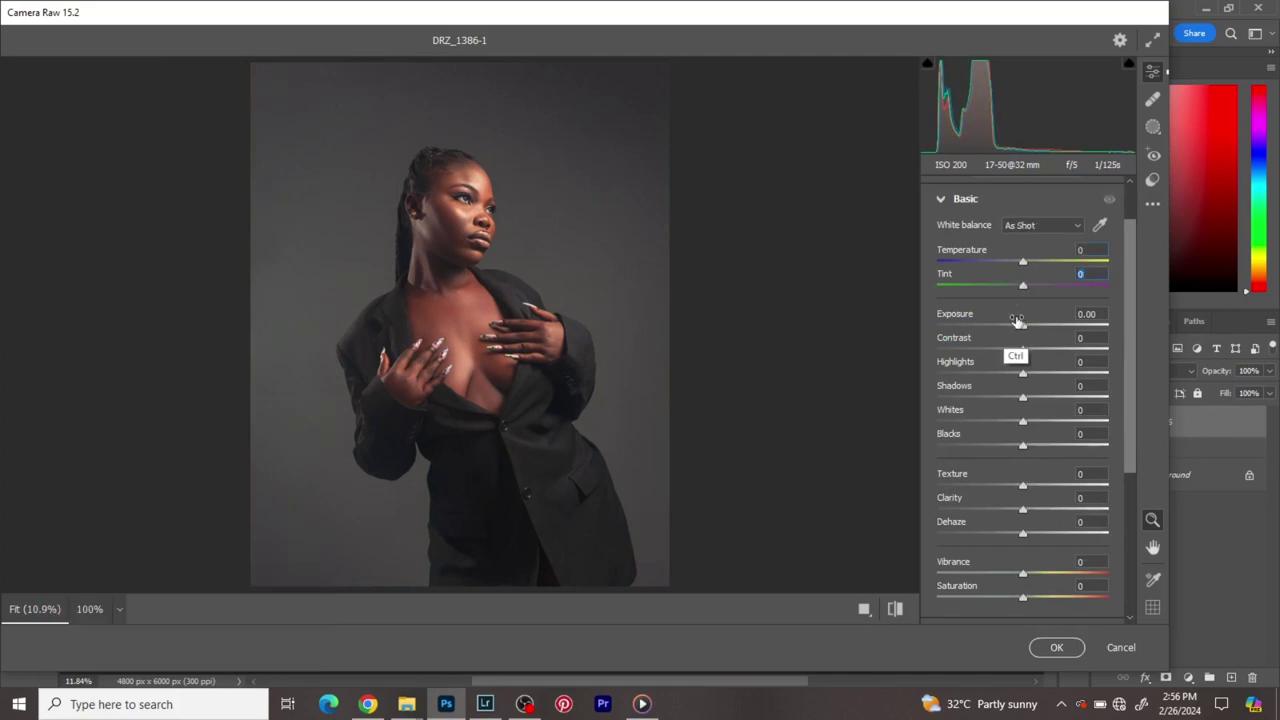
pyautogui.click(1020, 204)
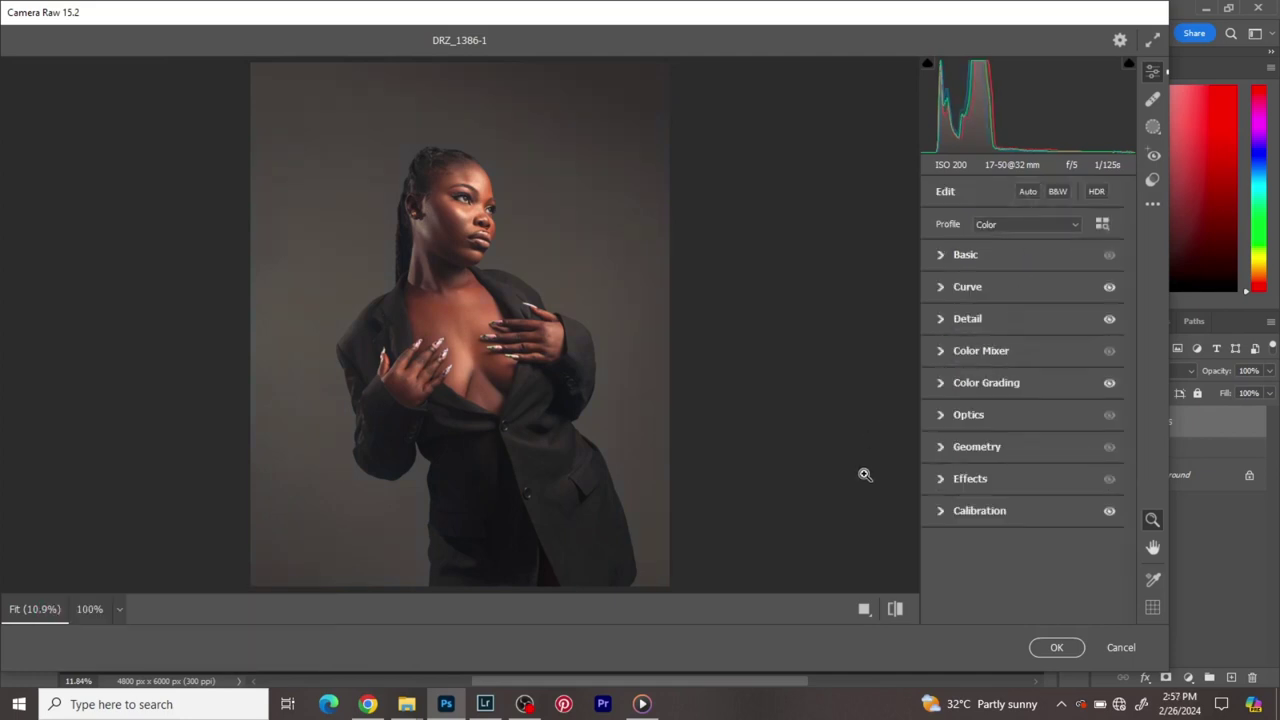
pyautogui.click(895, 608)
pyautogui.click(895, 608)
pyautogui.click(1152, 204)
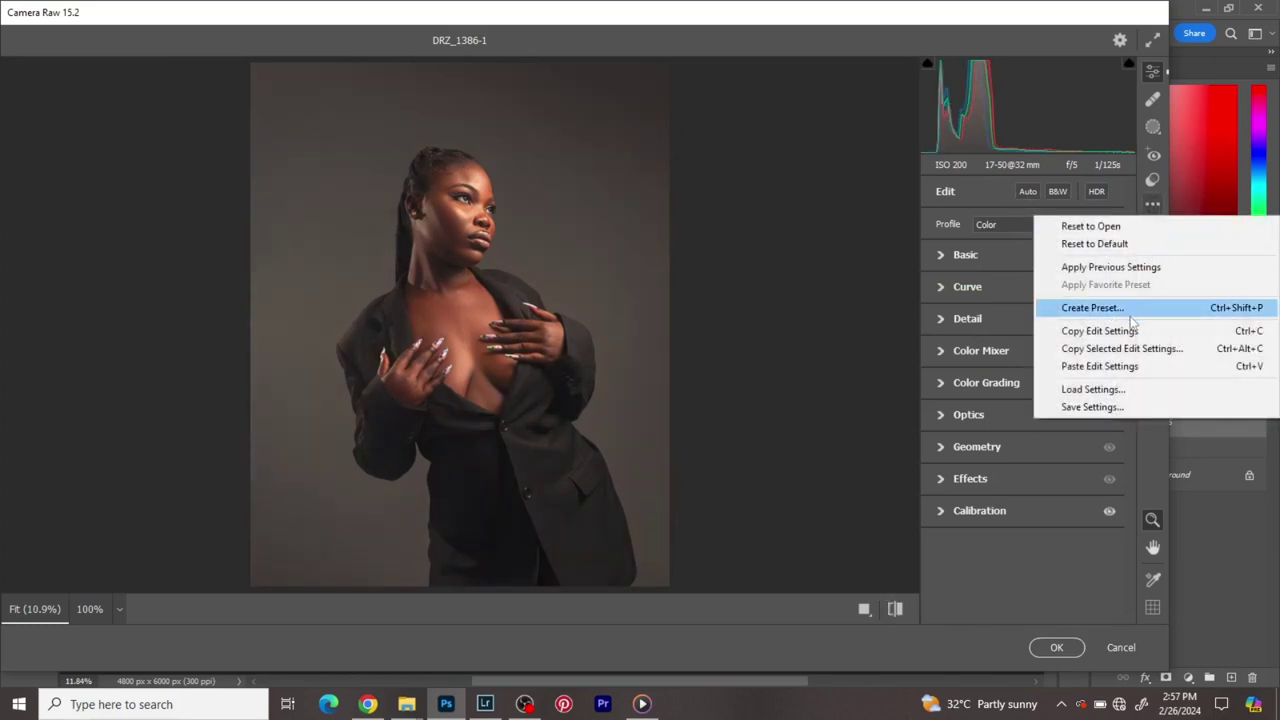
# - Abandon saving the current settings and reset the photo to Camera Raw defaults
pyautogui.click(1078, 410)
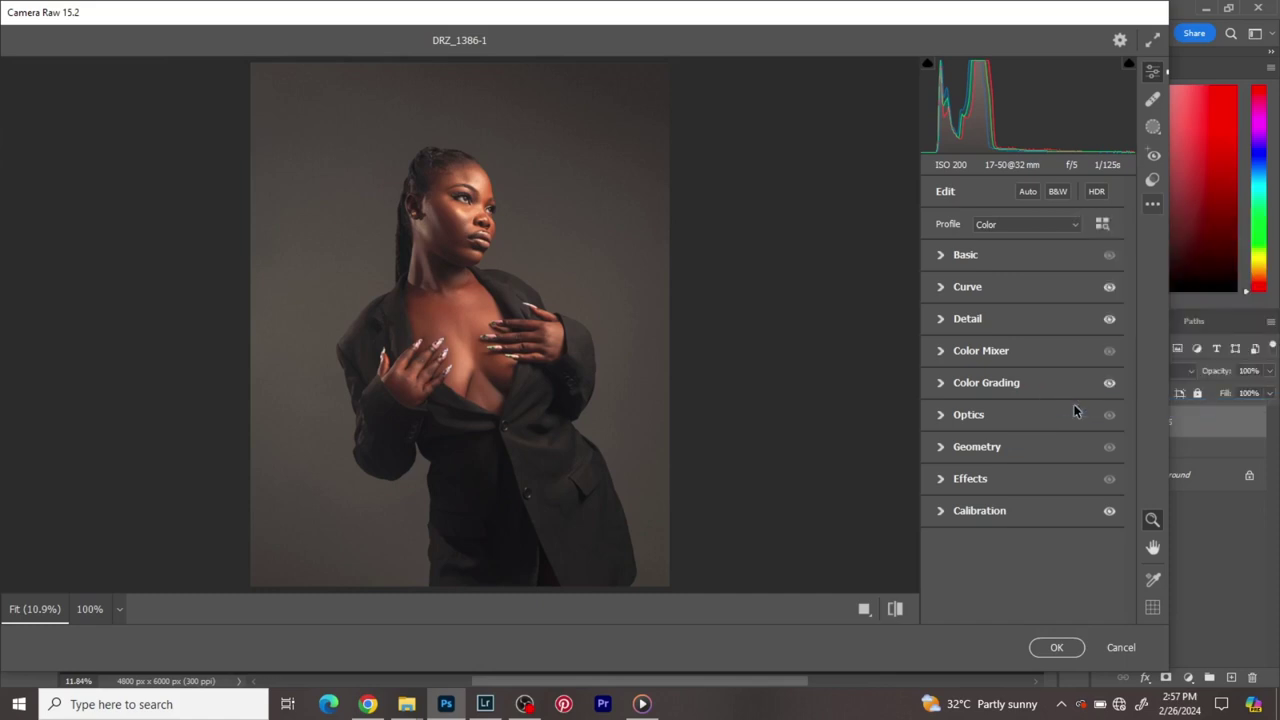
pyautogui.click(760, 152)
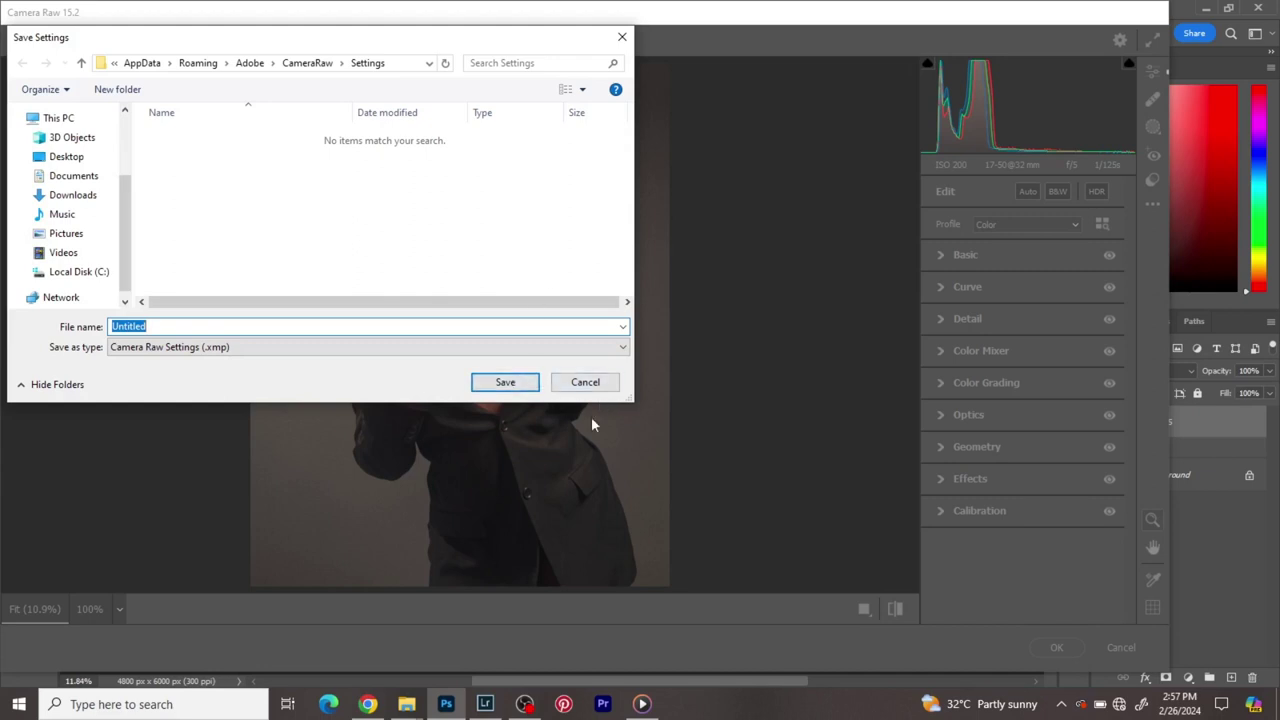
pyautogui.click(585, 382)
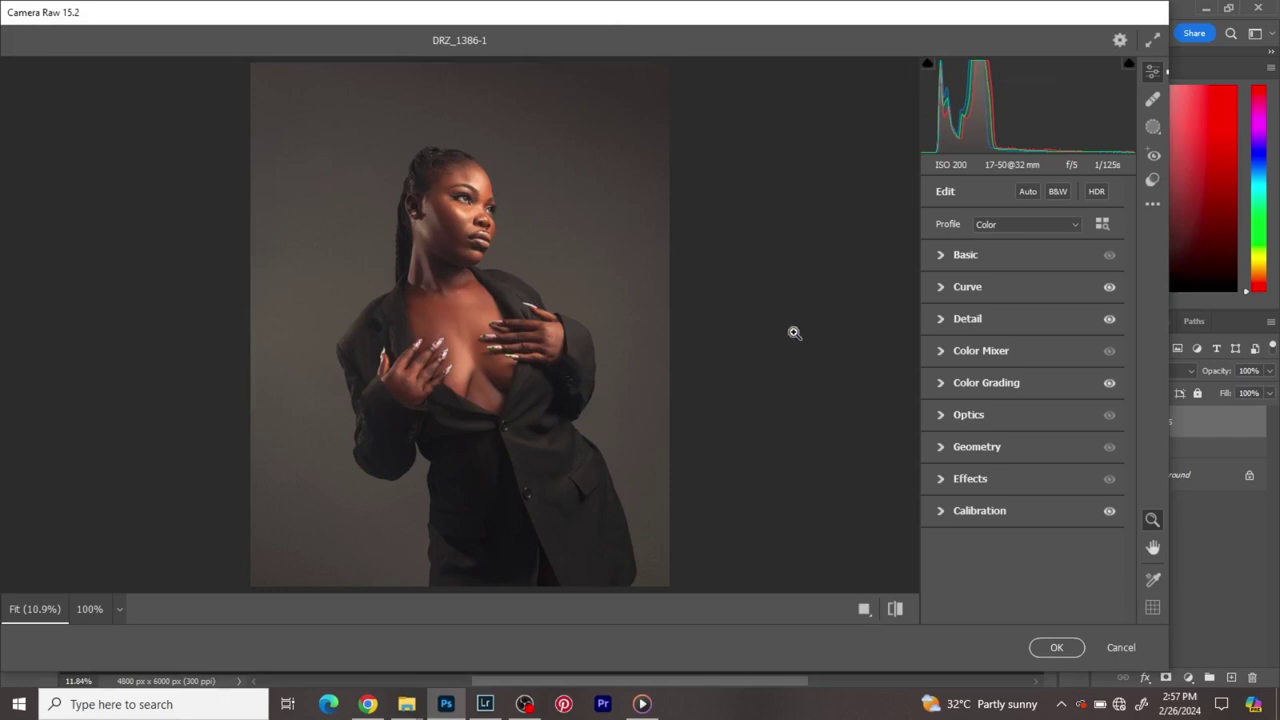
pyautogui.click(897, 609)
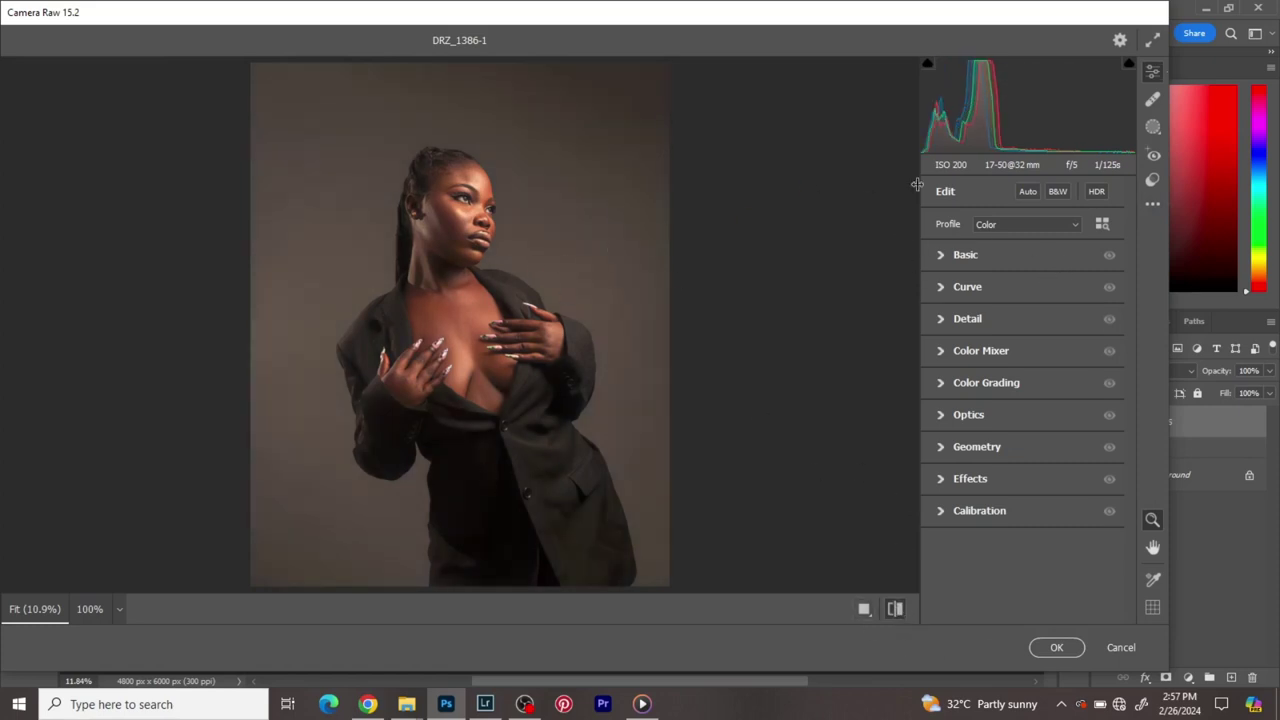
# - Choose Load Settings, browse to the Edit folder, and select color.xmp
pyautogui.click(1152, 205)
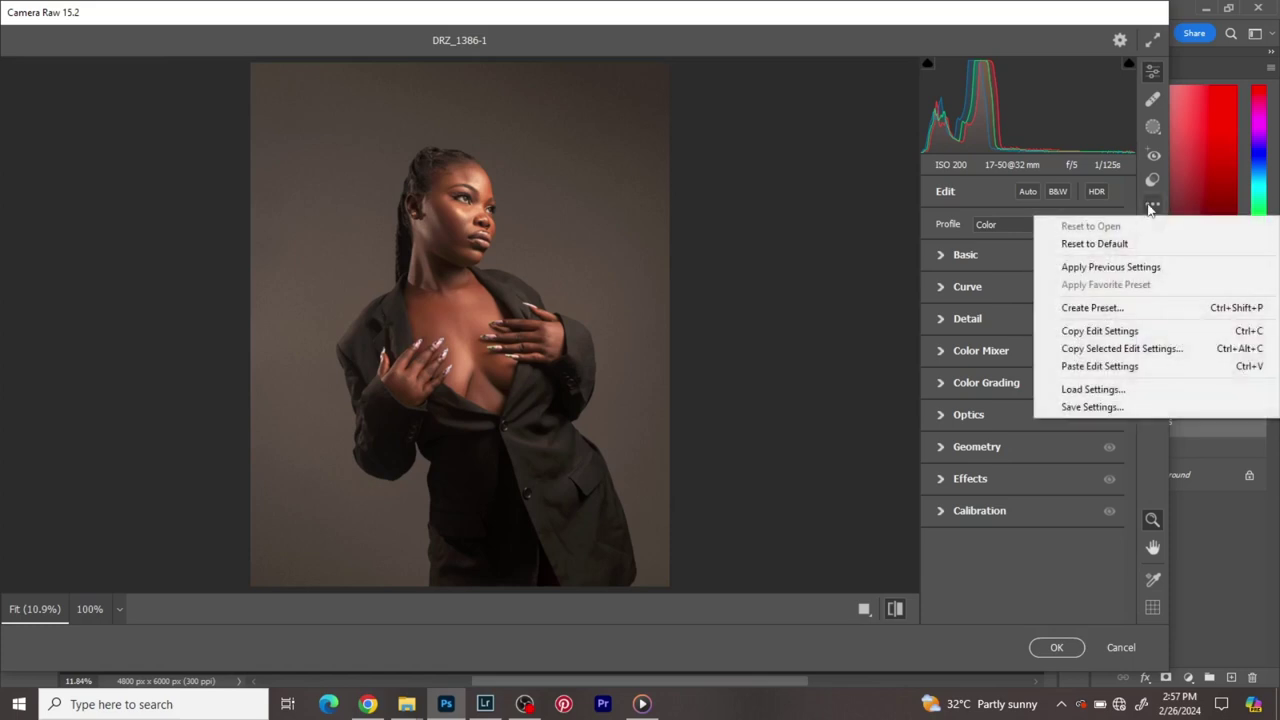
pyautogui.click(1152, 205)
pyautogui.click(1152, 205)
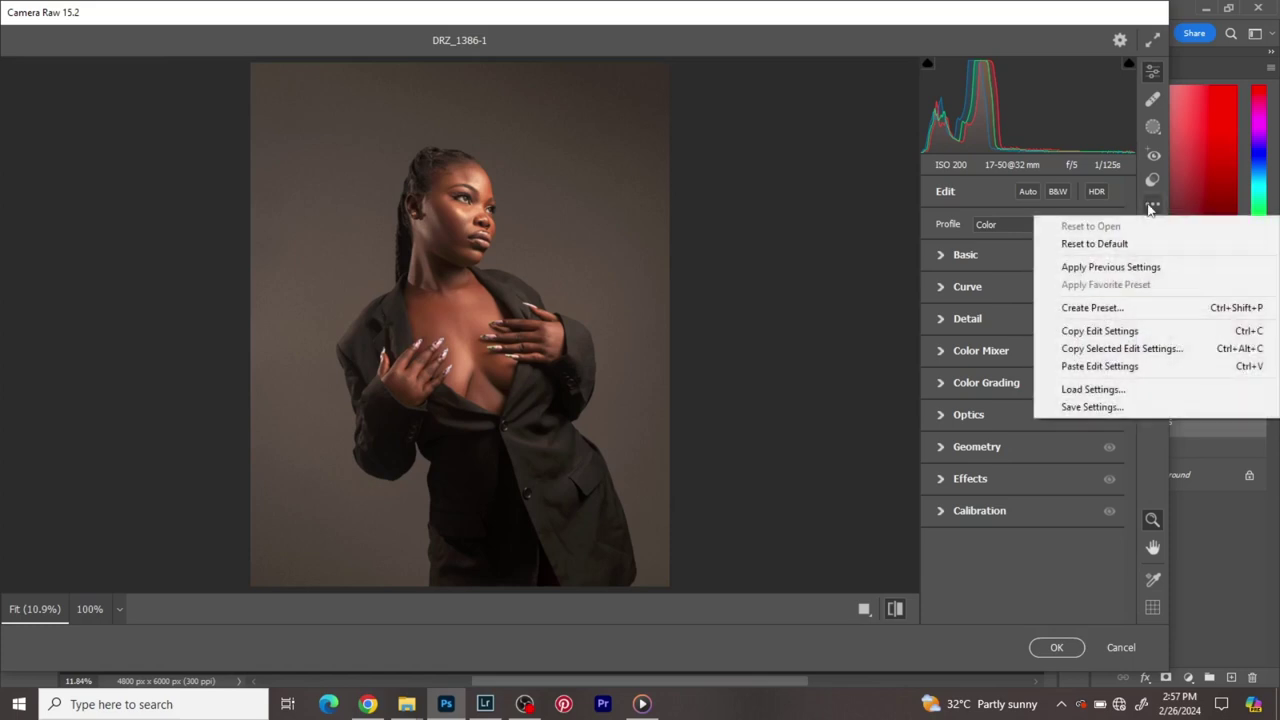
pyautogui.click(1090, 391)
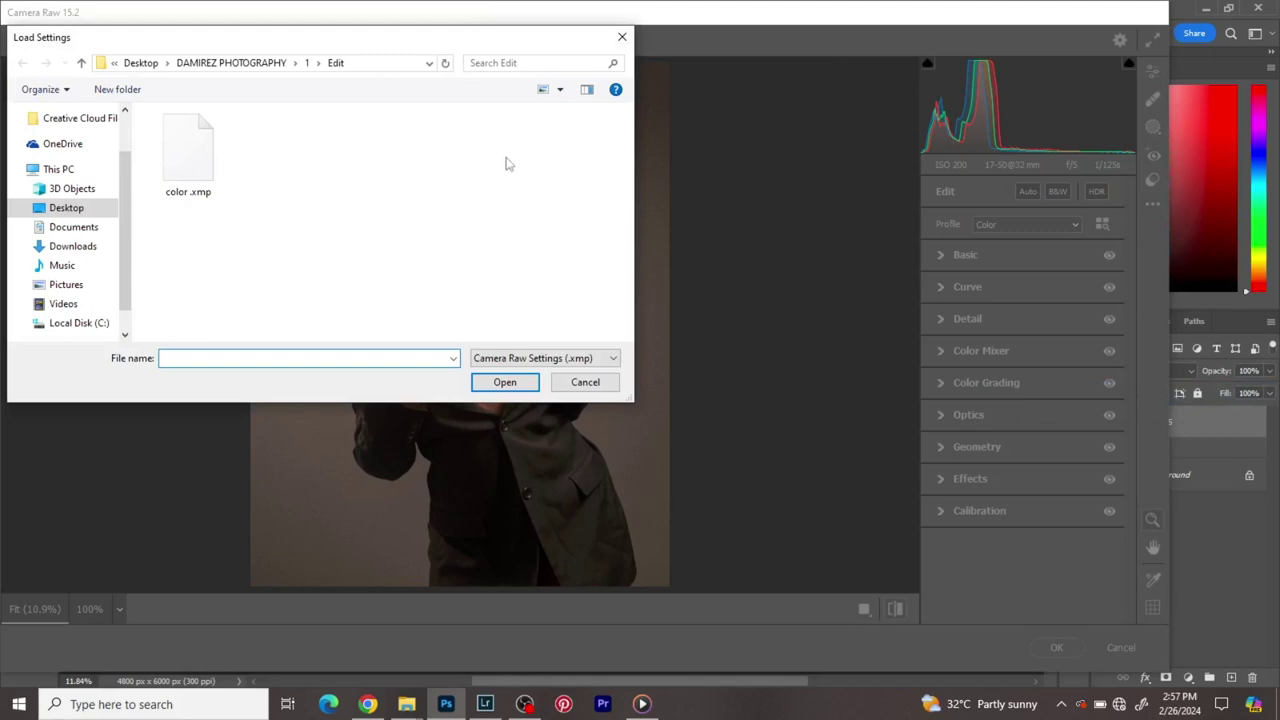
pyautogui.click(231, 63)
pyautogui.doubleClick(211, 157)
pyautogui.doubleClick(211, 157)
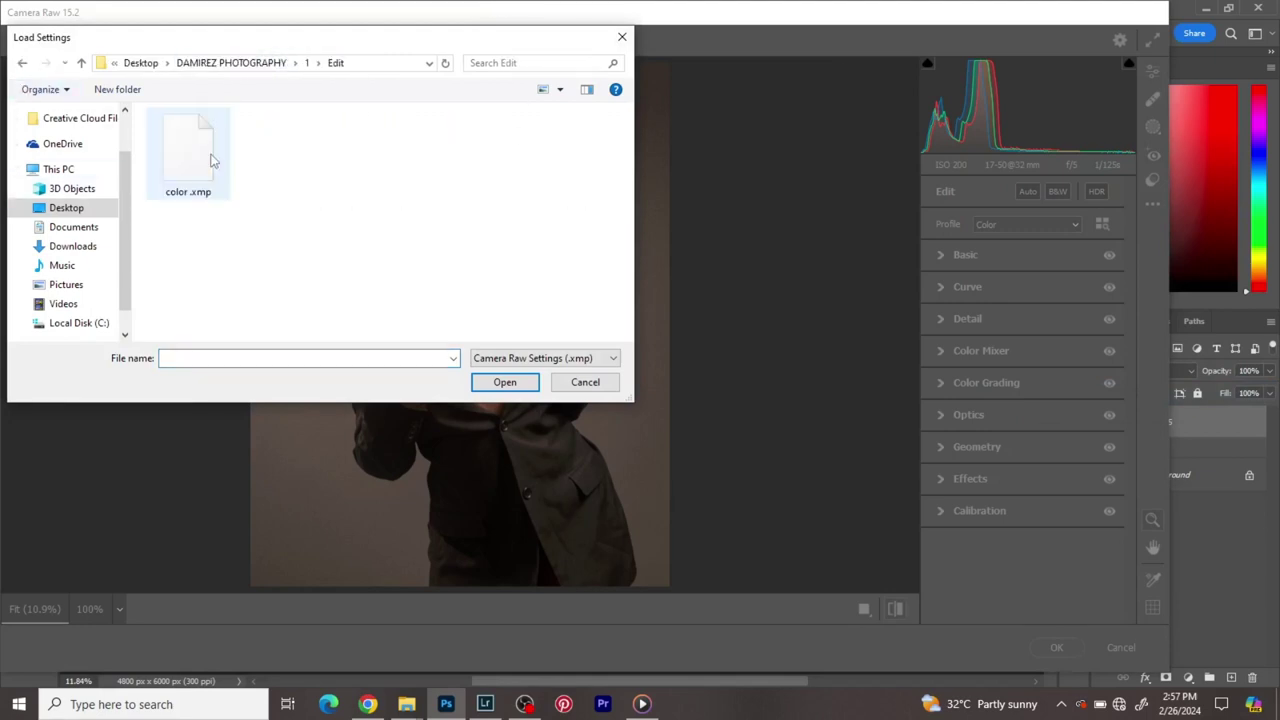
pyautogui.click(211, 157)
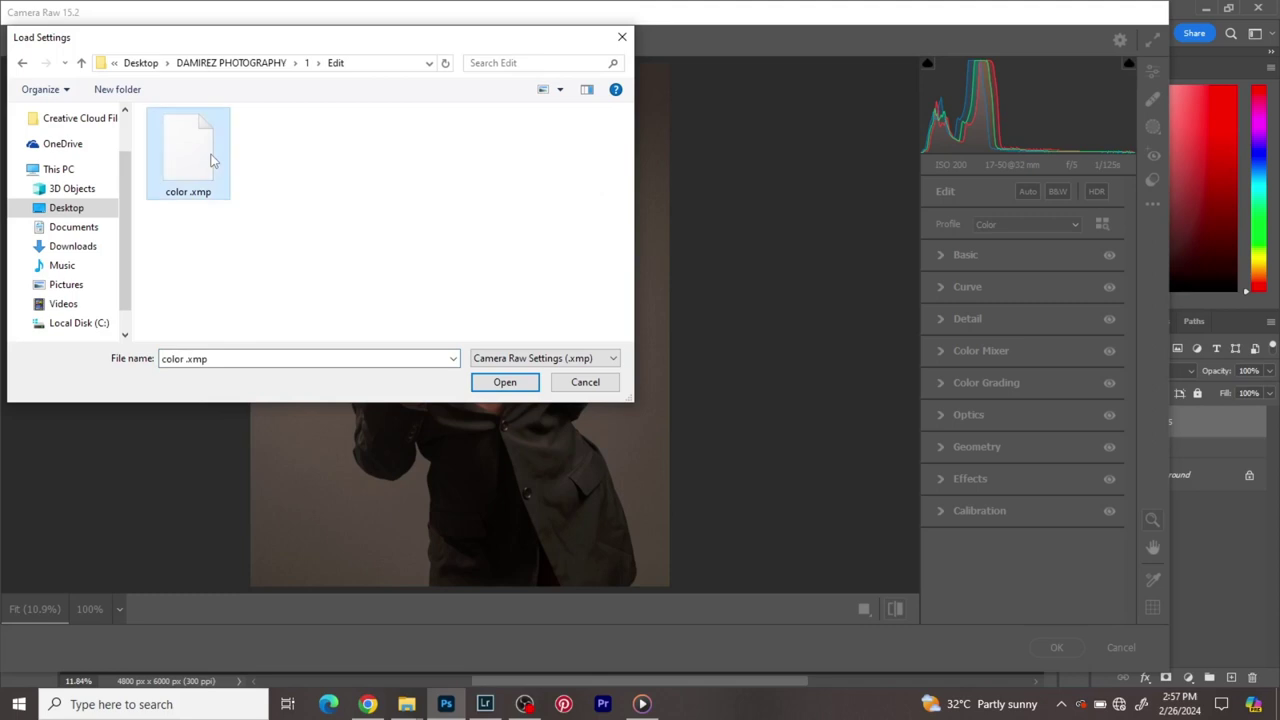
# - Load color.xmp and apply the Camera Raw filter to Layer 5
pyautogui.click(505, 382)
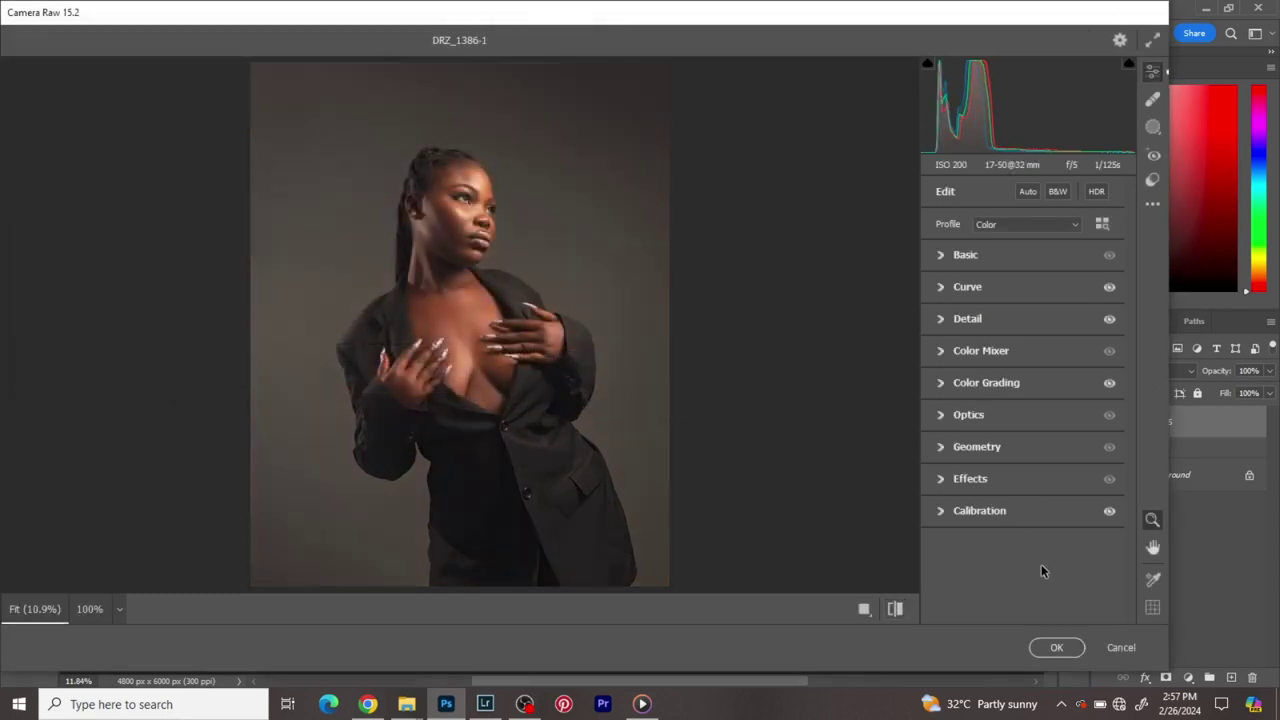
pyautogui.click(1056, 647)
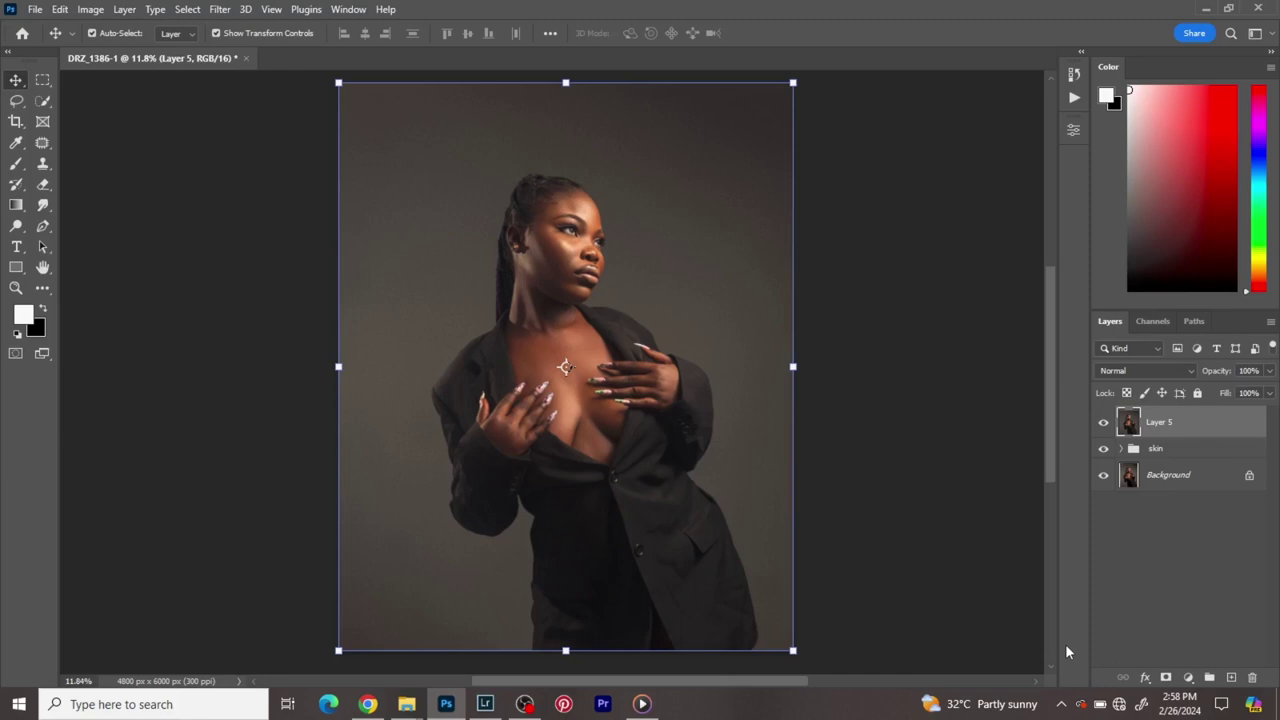
pyautogui.click(485, 704)
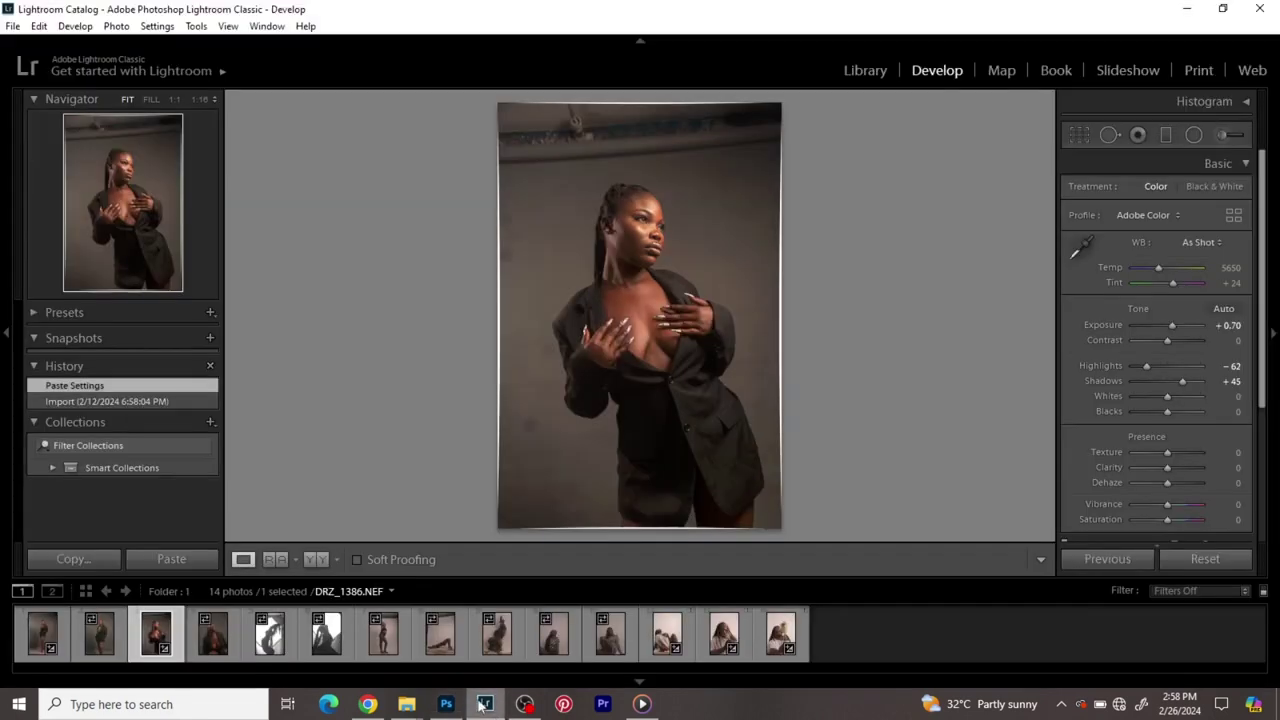
pyautogui.click(118, 640)
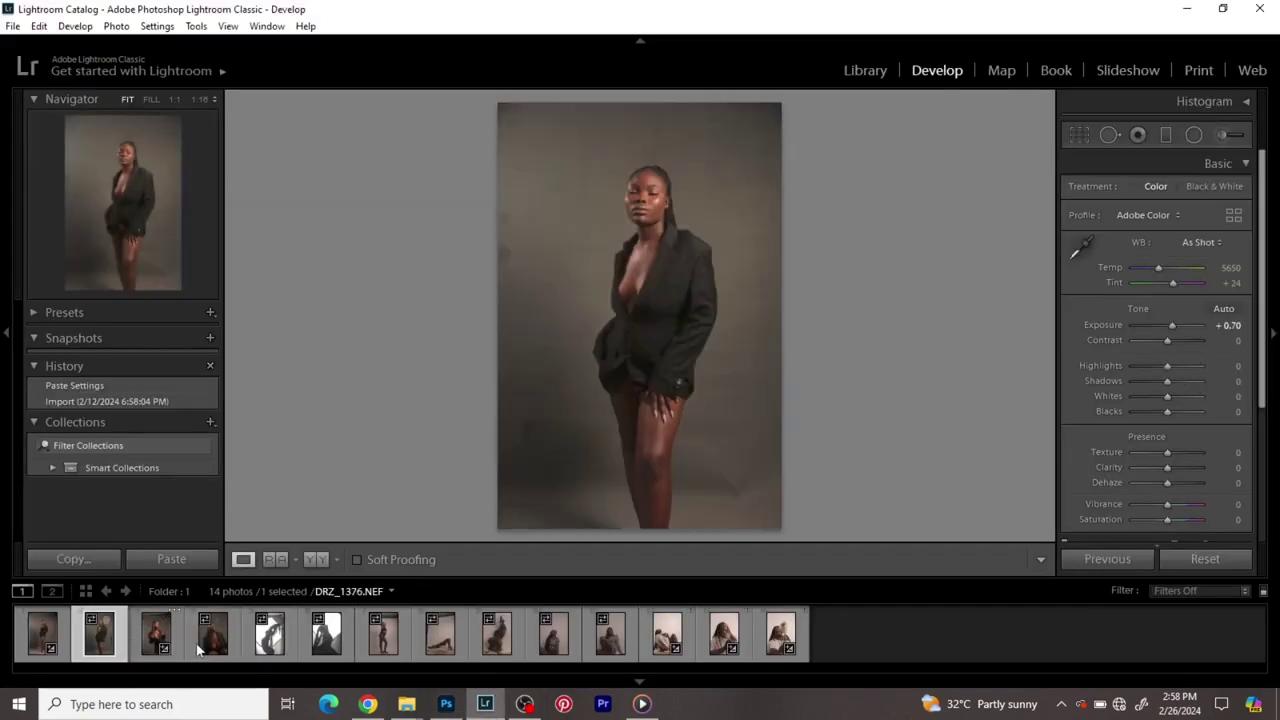
pyautogui.click(213, 645)
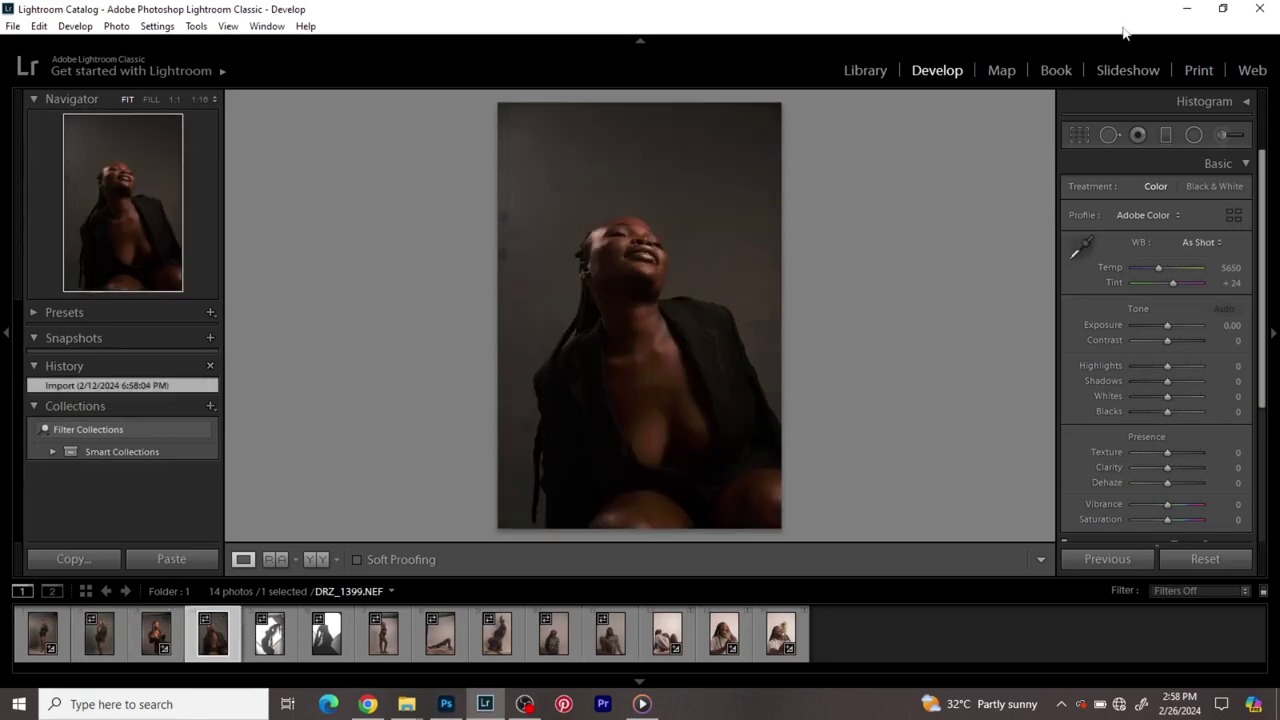
pyautogui.click(1189, 9)
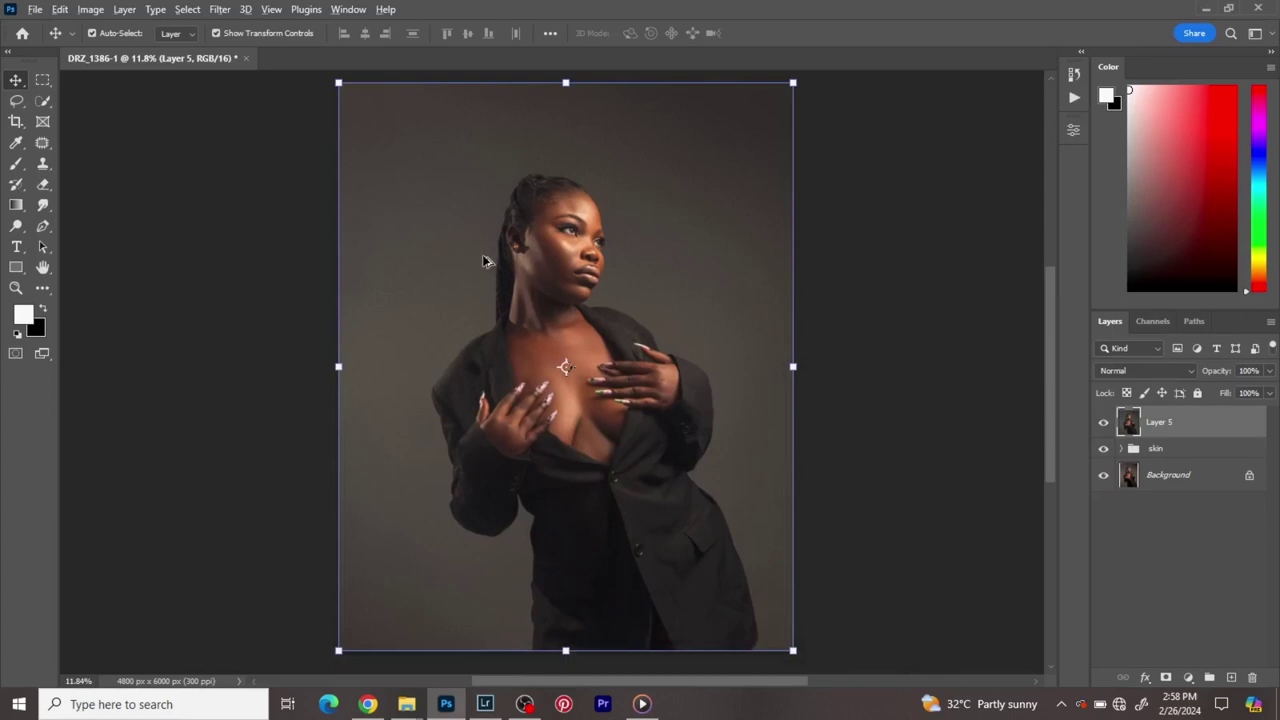
# - Expand the skin and bg groups and load Layer 2's outline as a subject selection
pyautogui.hotkey('ctrl', 'z')
pyautogui.hotkey('ctrl', 'z')
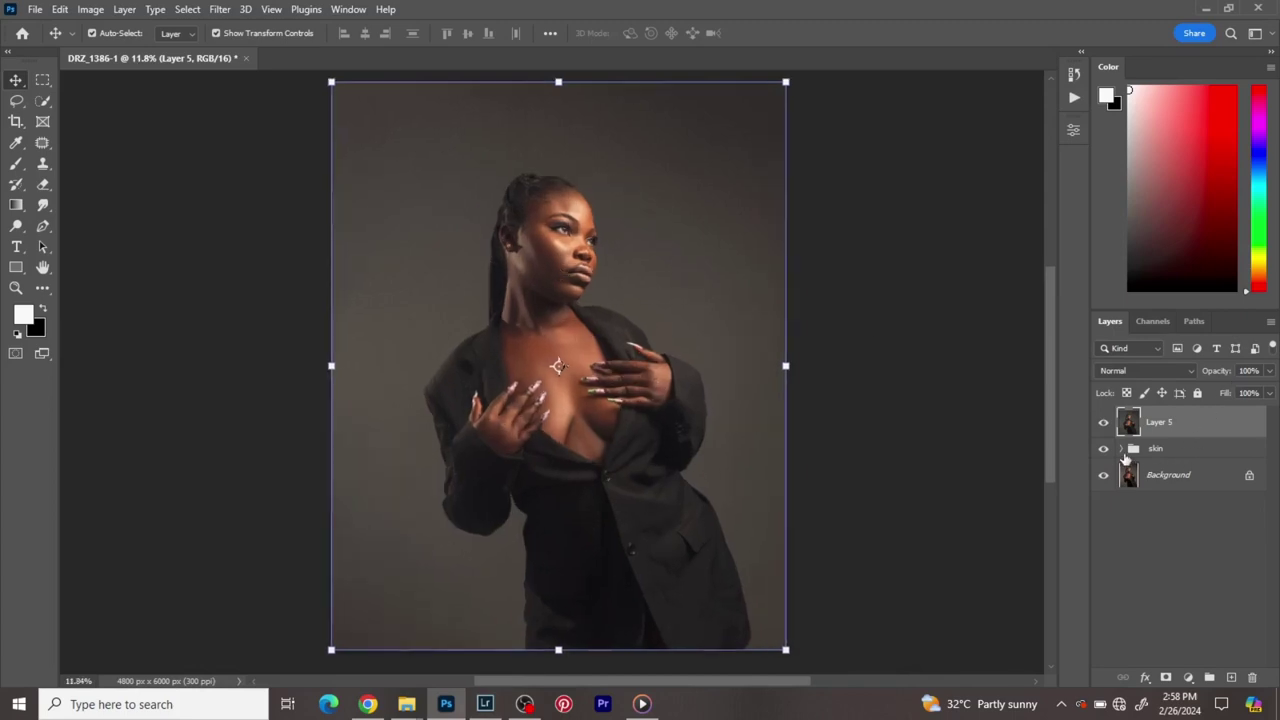
pyautogui.click(1122, 450)
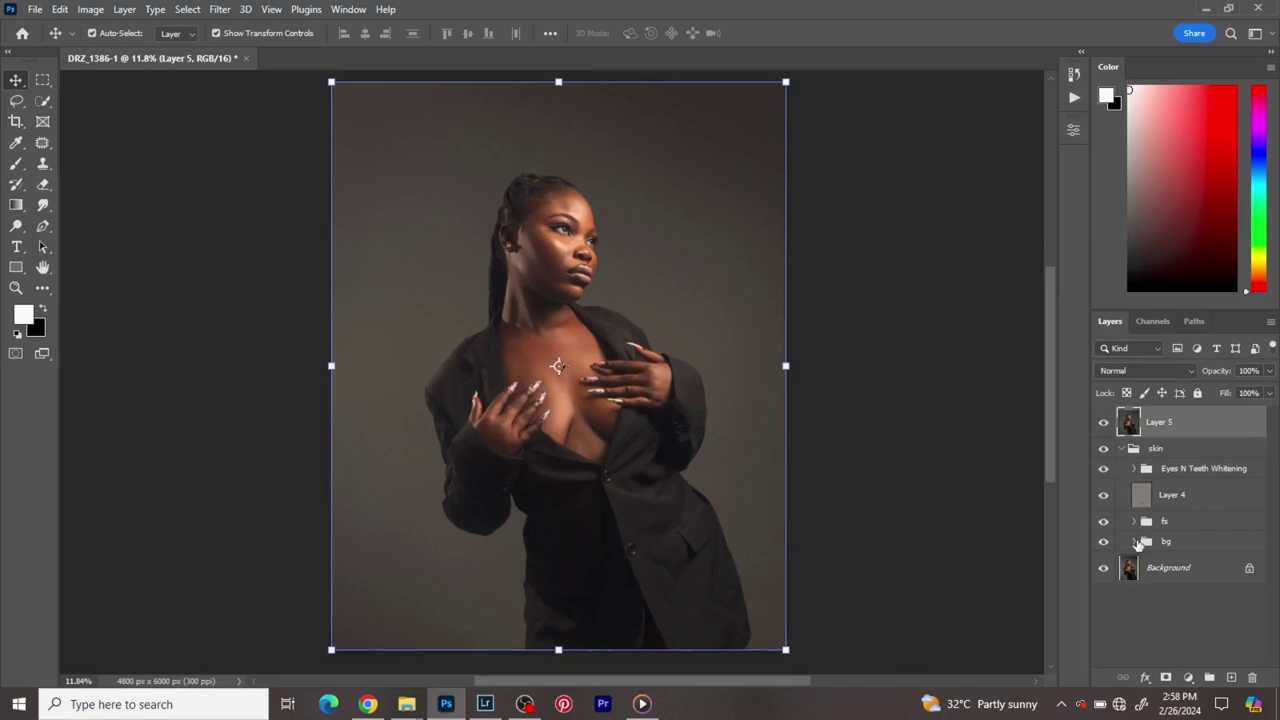
pyautogui.click(1135, 543)
pyautogui.press('ctrl')
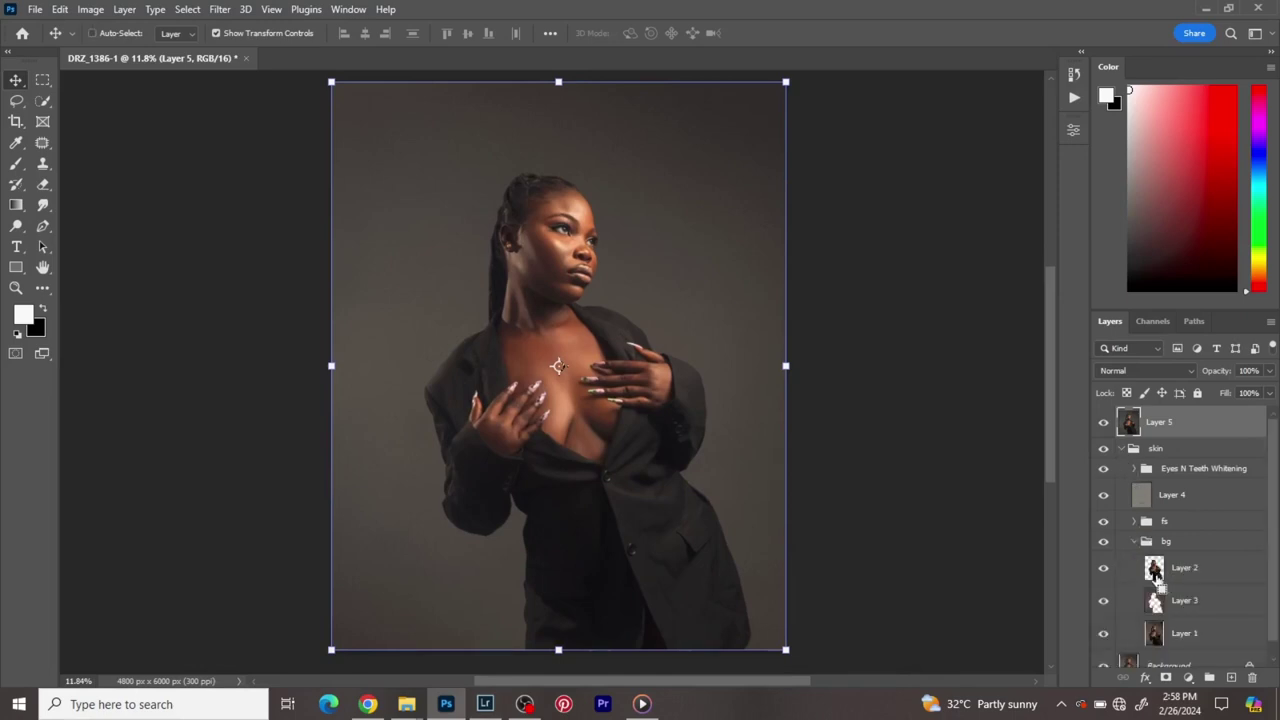
pyautogui.keyDown('ctrl'); pyautogui.click(1154, 569); pyautogui.keyUp('ctrl')
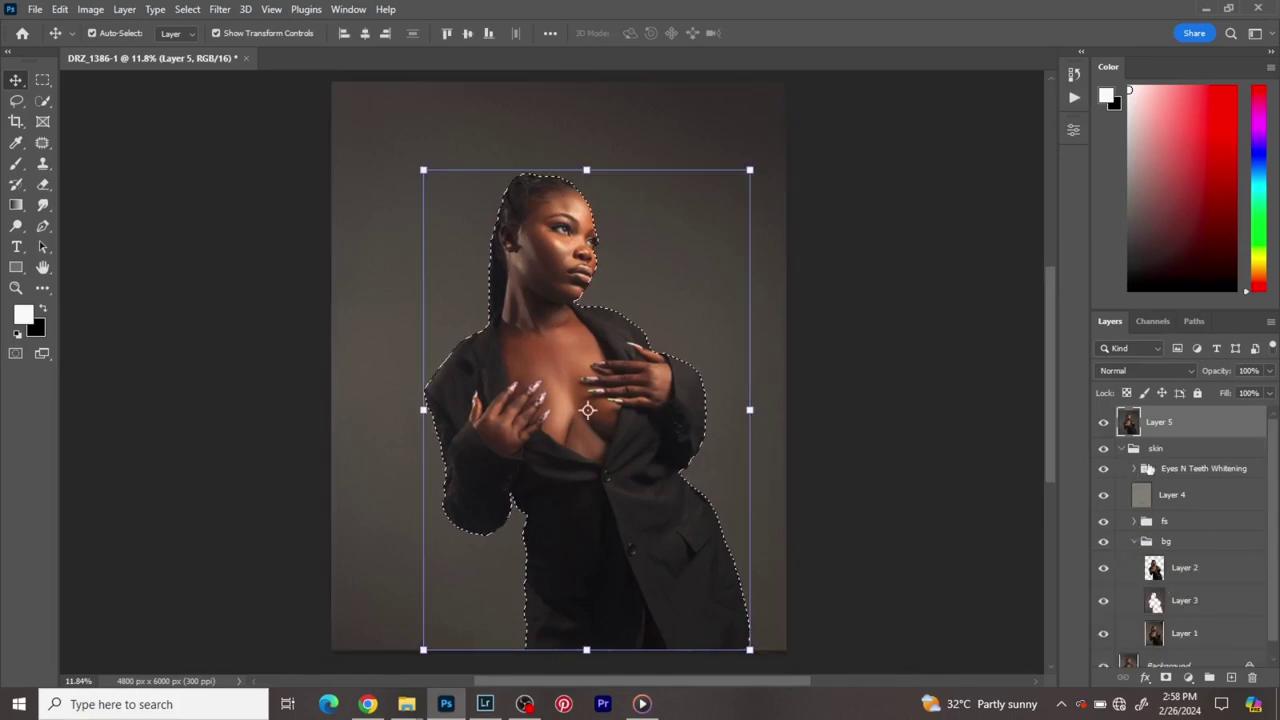
# - Collapse the skin group and make Layer 5 the active layer again
pyautogui.click(1133, 451)
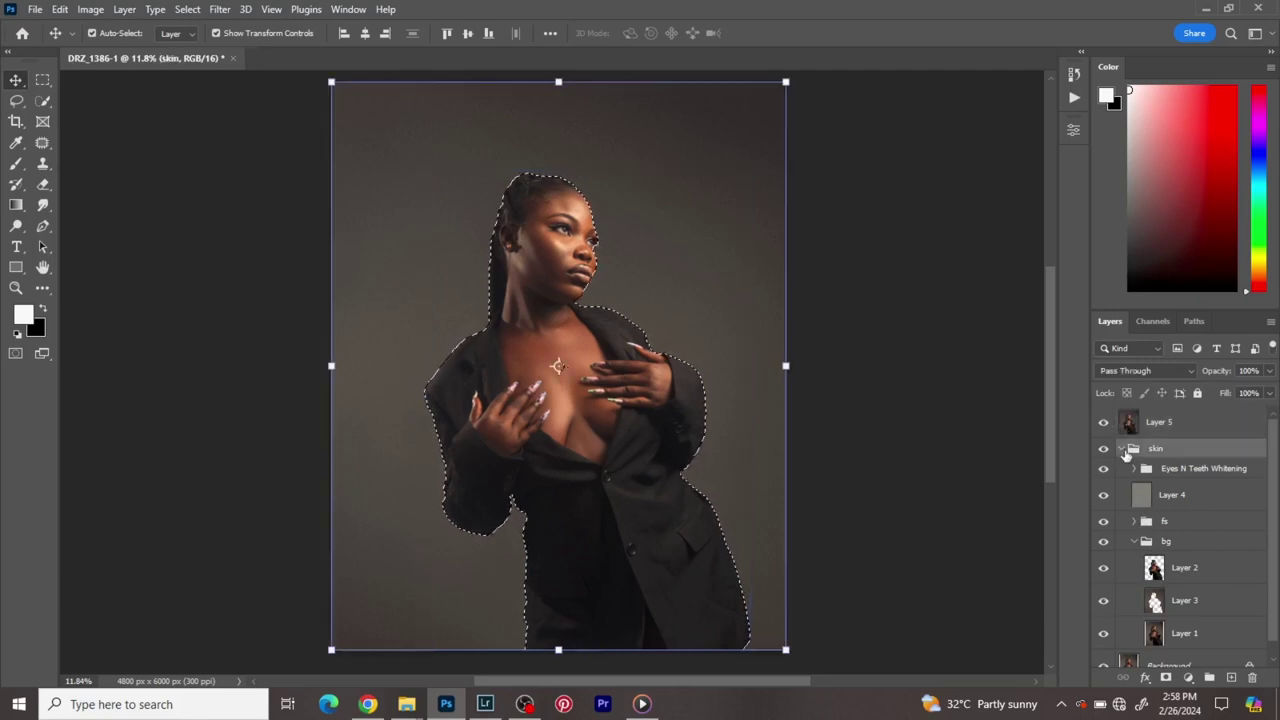
pyautogui.click(1122, 449)
pyautogui.click(1168, 428)
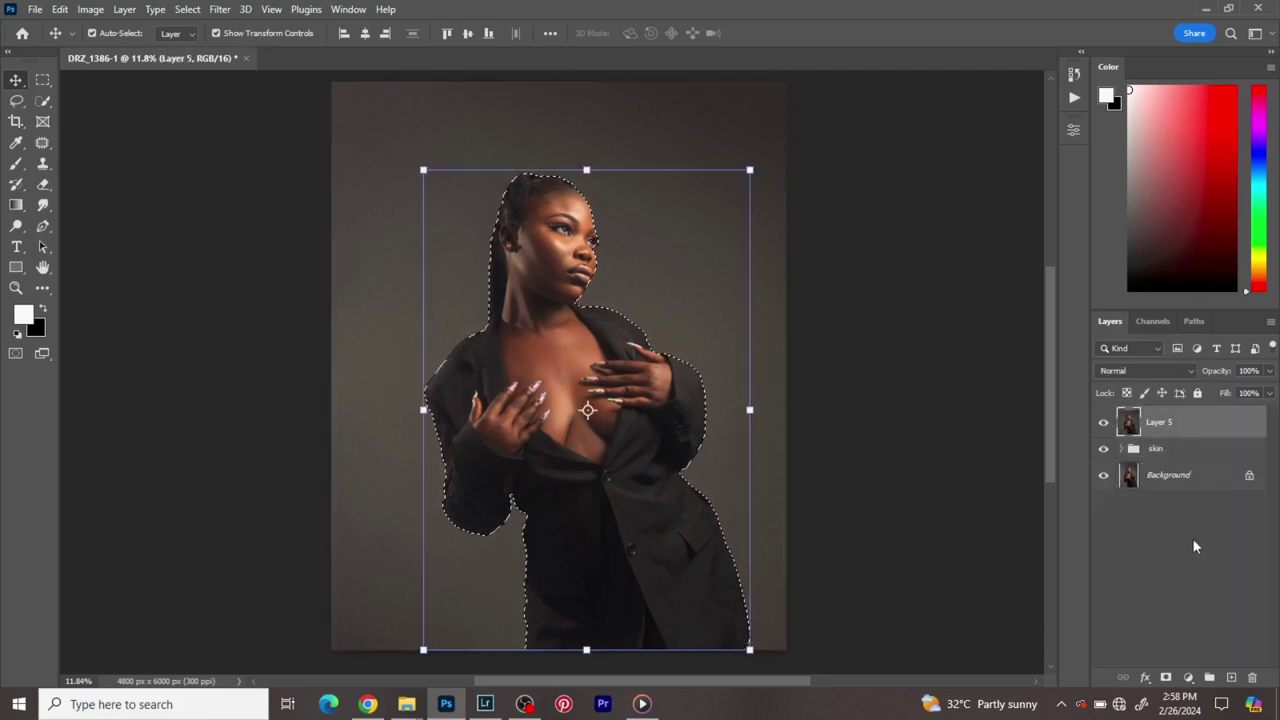
pyautogui.click(1188, 677)
# - Add a subject-masked Levels adjustment with input levels 5, 1.08 and 253
pyautogui.click(1176, 452)
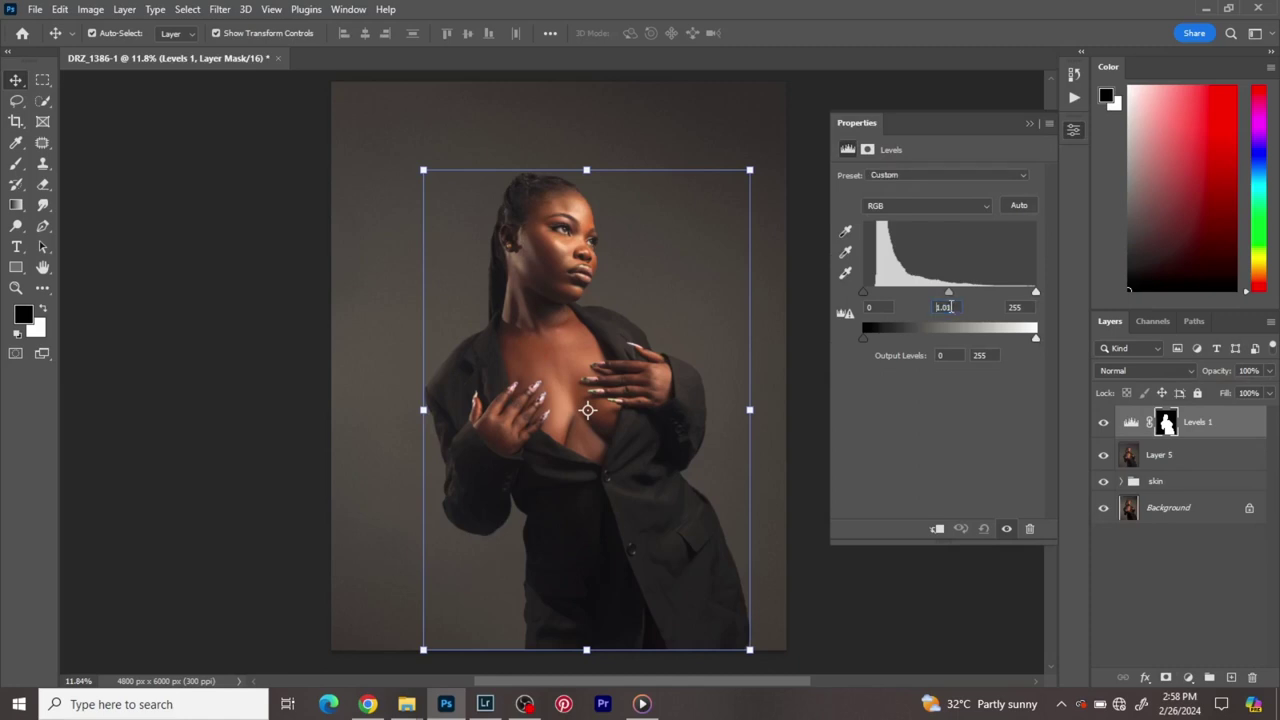
pyautogui.press('Up')
pyautogui.press('Up')
pyautogui.press('Up')
pyautogui.press('Up')
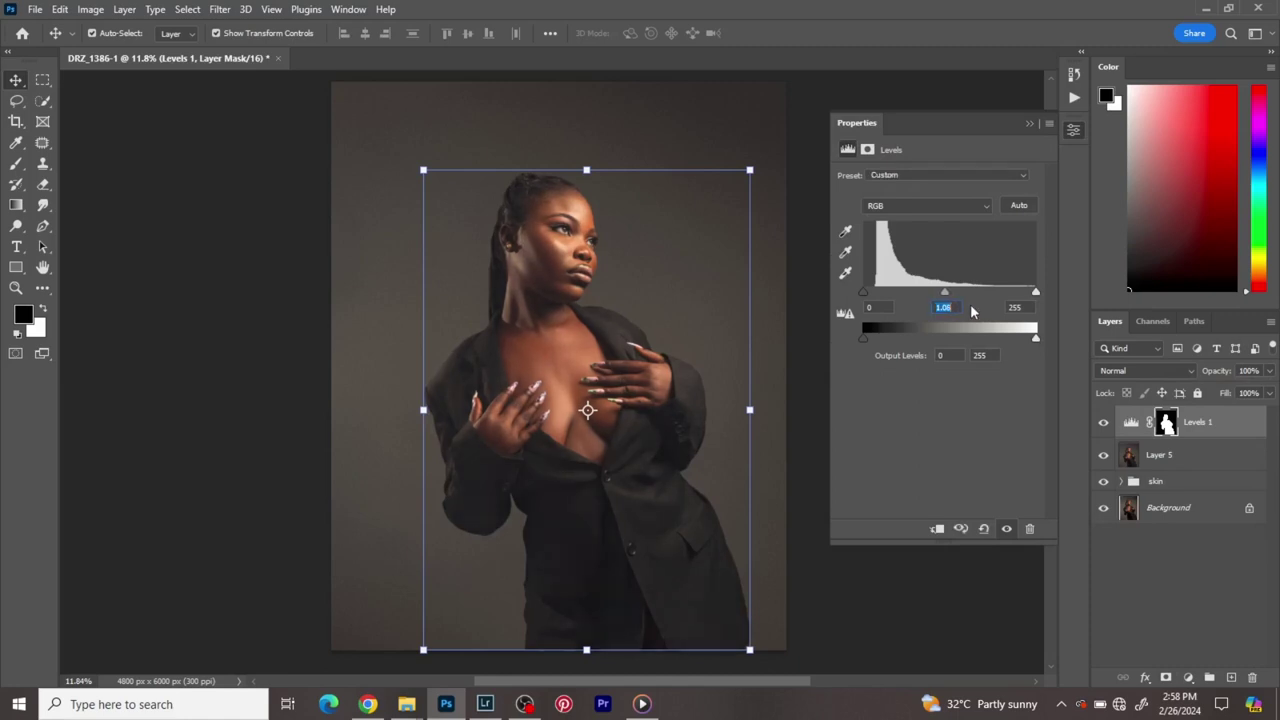
pyautogui.click(871, 308)
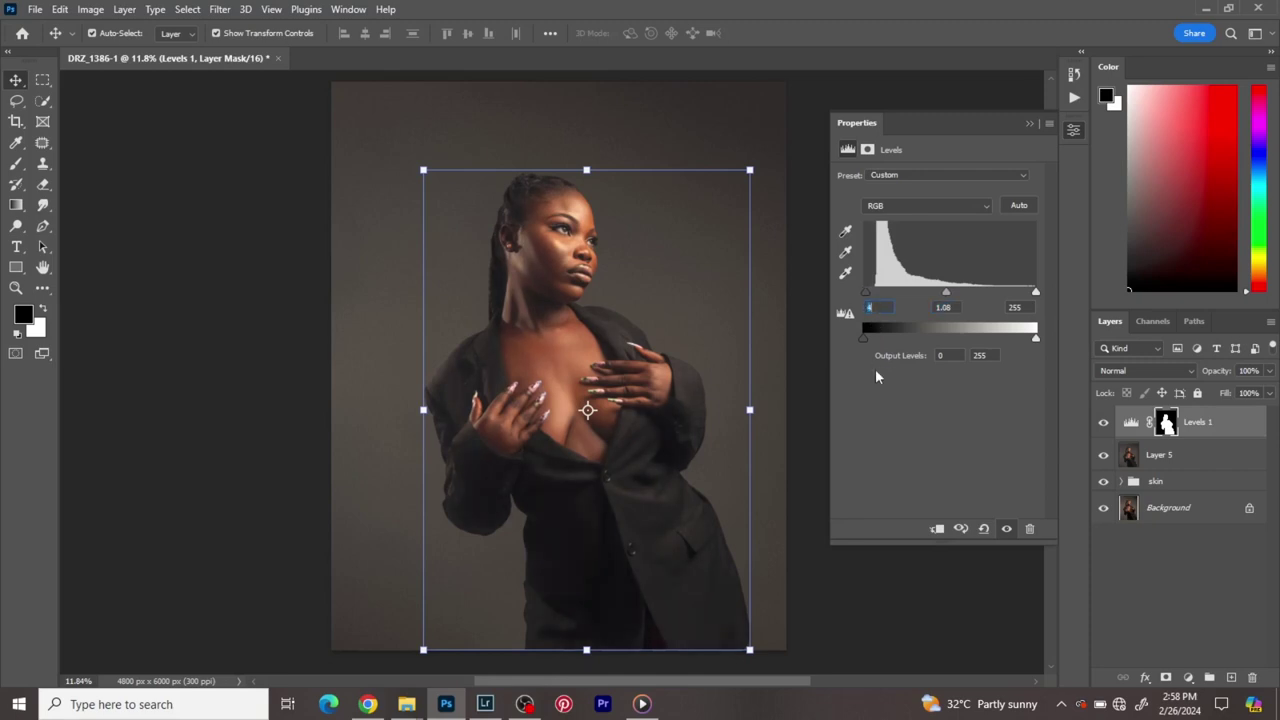
pyautogui.press('Up')
pyautogui.press('Down')
pyautogui.press('Down')
# - Toggle Levels 1's visibility to compare before and after, leaving it on, and close its settings
pyautogui.click(1104, 426)
pyautogui.click(1104, 427)
pyautogui.click(1104, 427)
pyautogui.click(1104, 427)
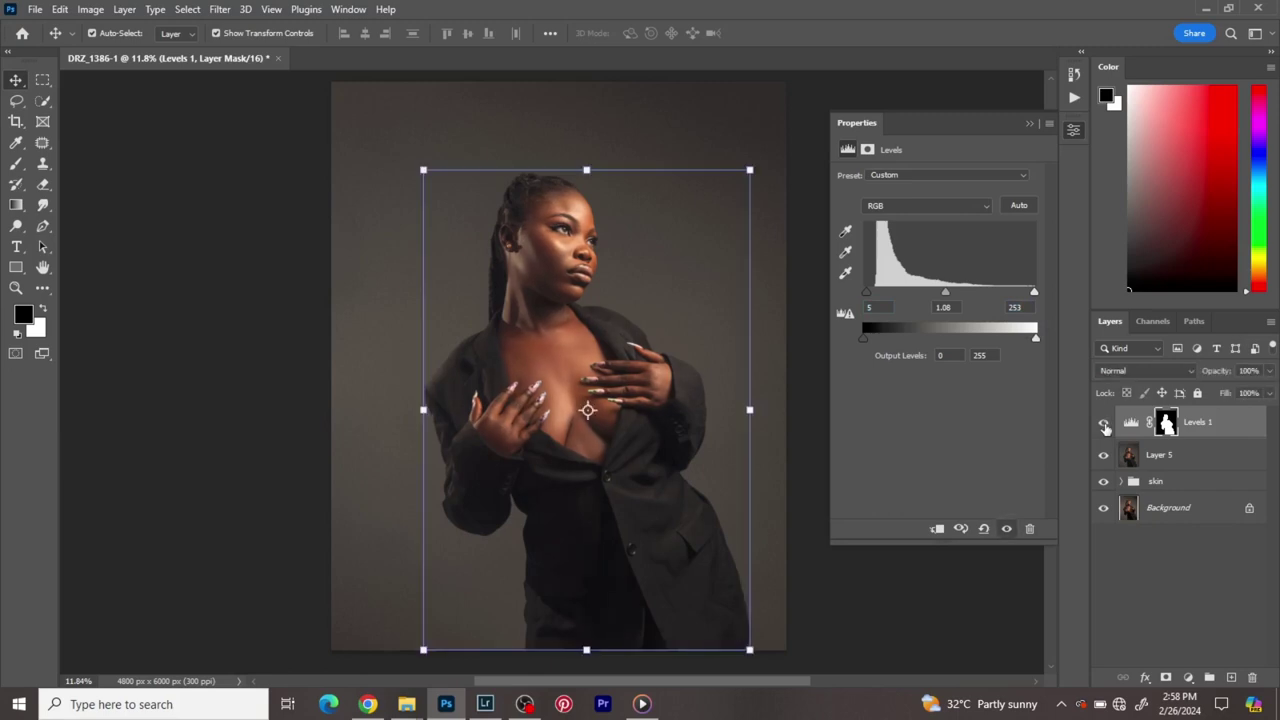
pyautogui.click(1072, 131)
pyautogui.scroll(-1, 617, 417)
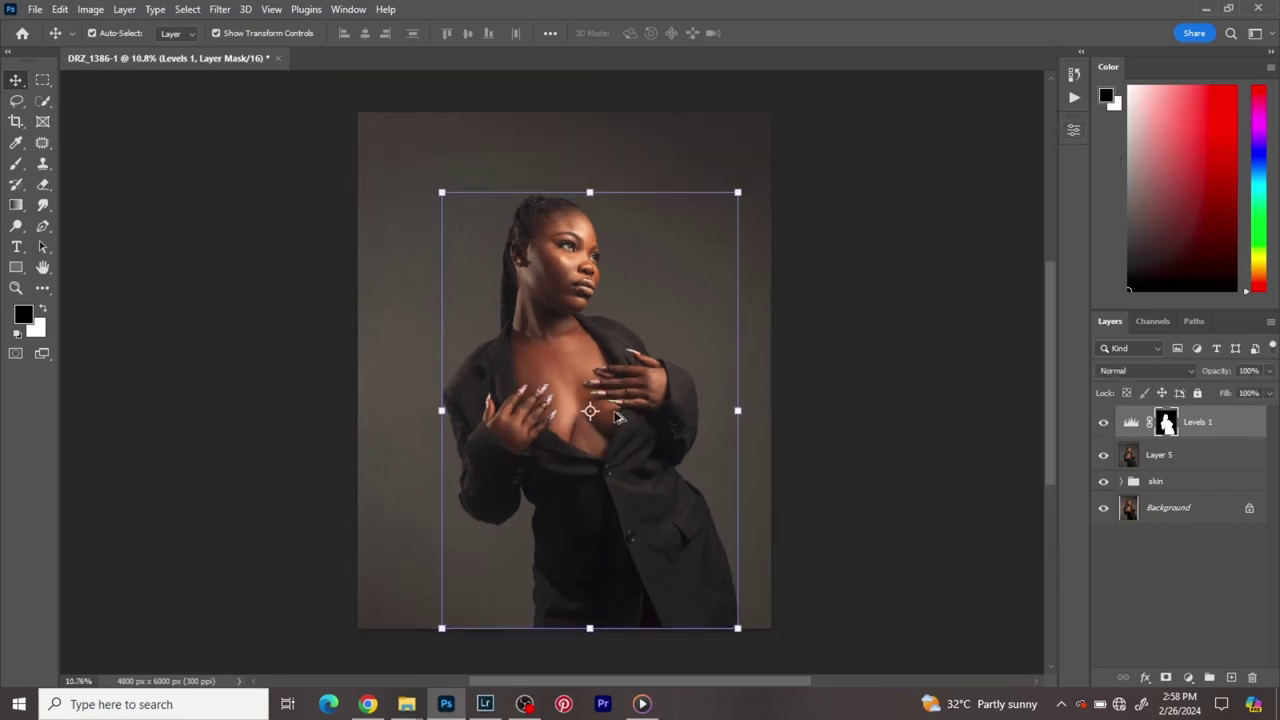
pyautogui.scroll(1, 617, 417)
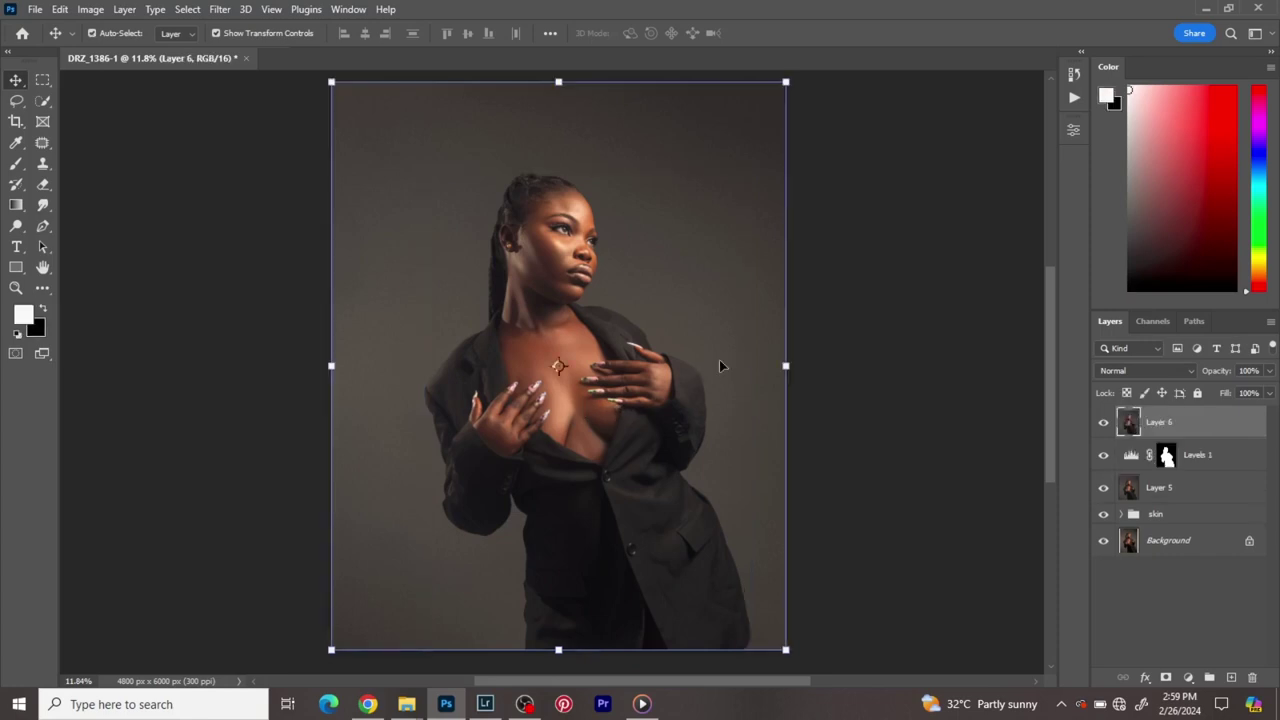
# - Apply a High Pass filter with a 1.5-pixel radius to Layer 6
pyautogui.click(218, 12)
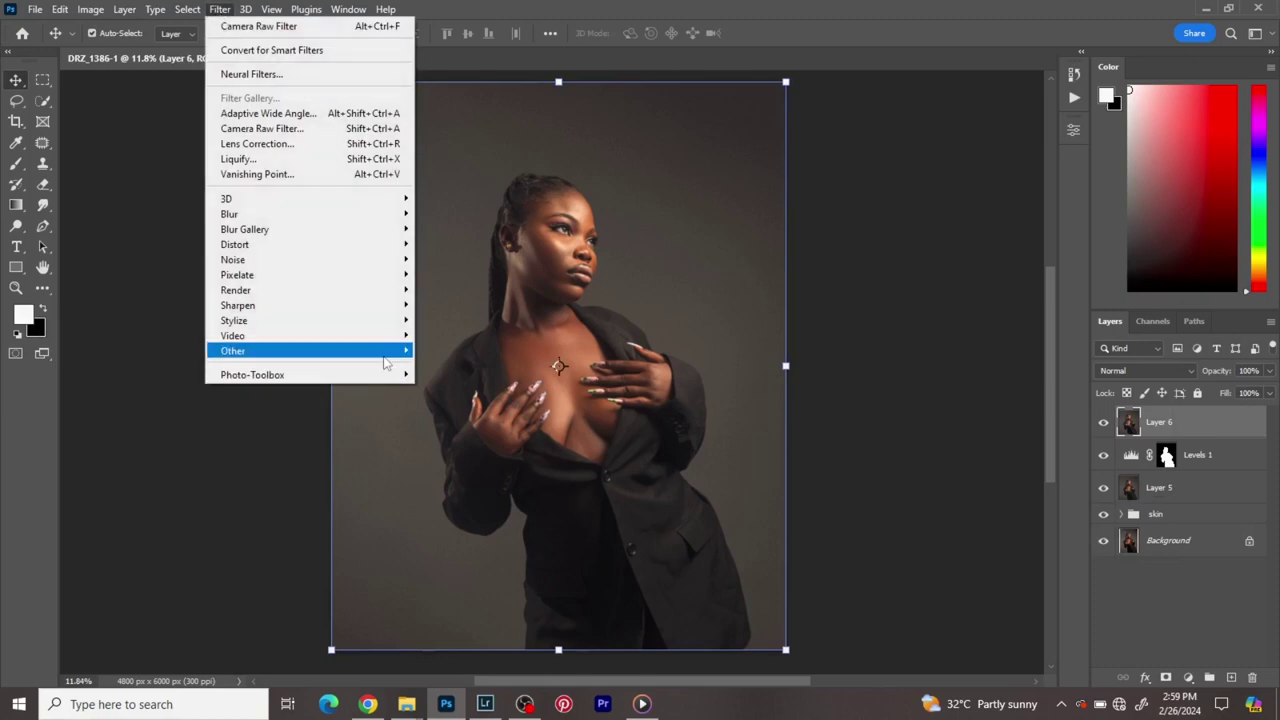
pyautogui.moveTo(386, 361)
pyautogui.click(440, 365)
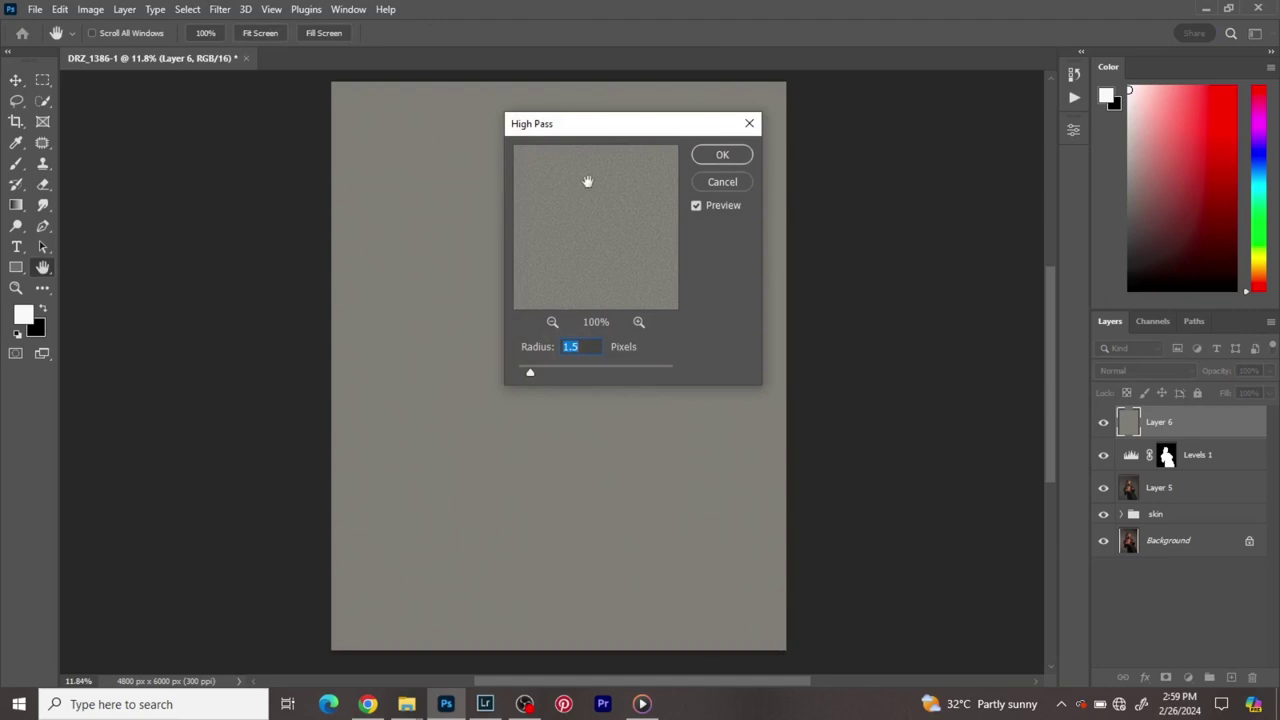
pyautogui.click(721, 155)
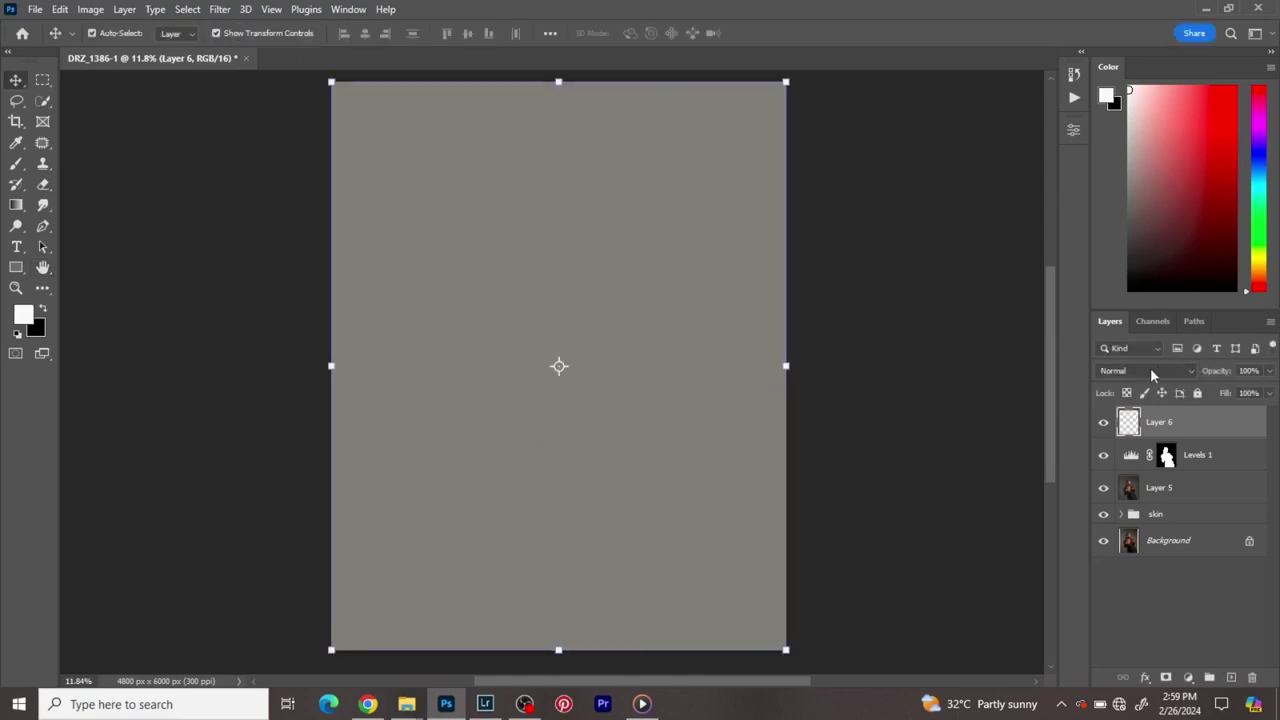
# - Set Layer 6's blend mode to Soft Light and hide it to compare
pyautogui.click(1150, 370)
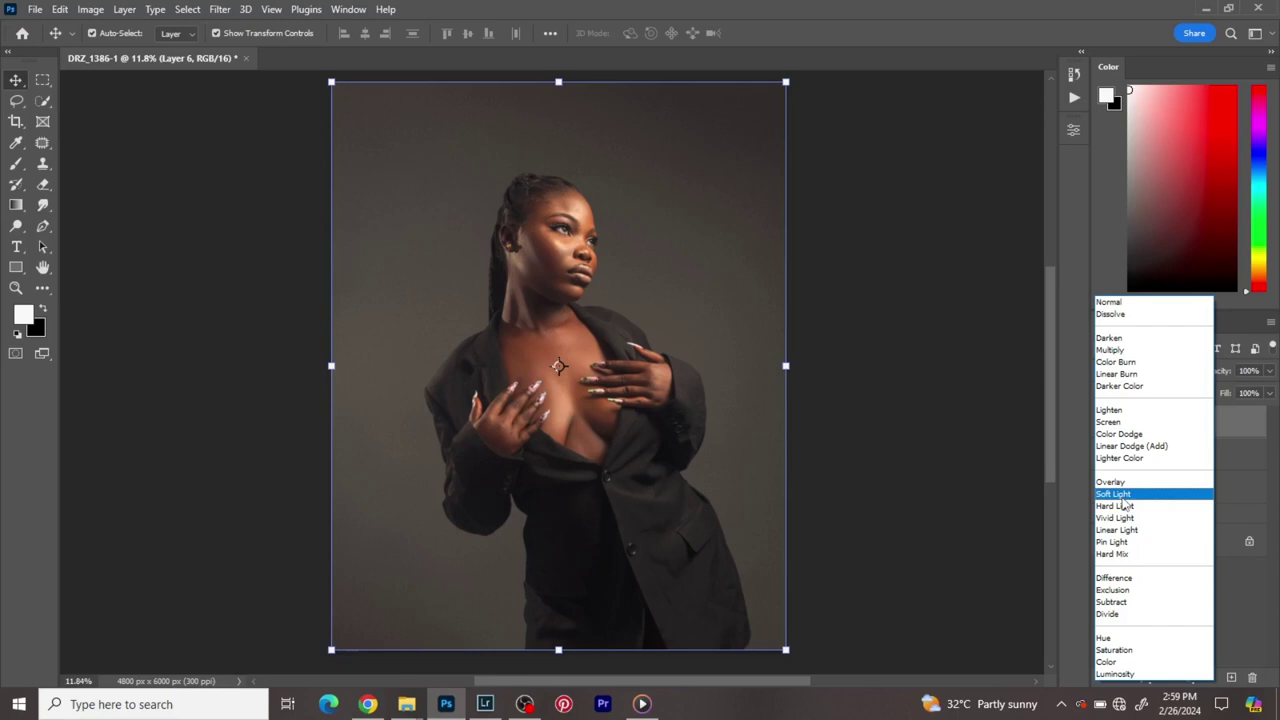
pyautogui.click(1122, 498)
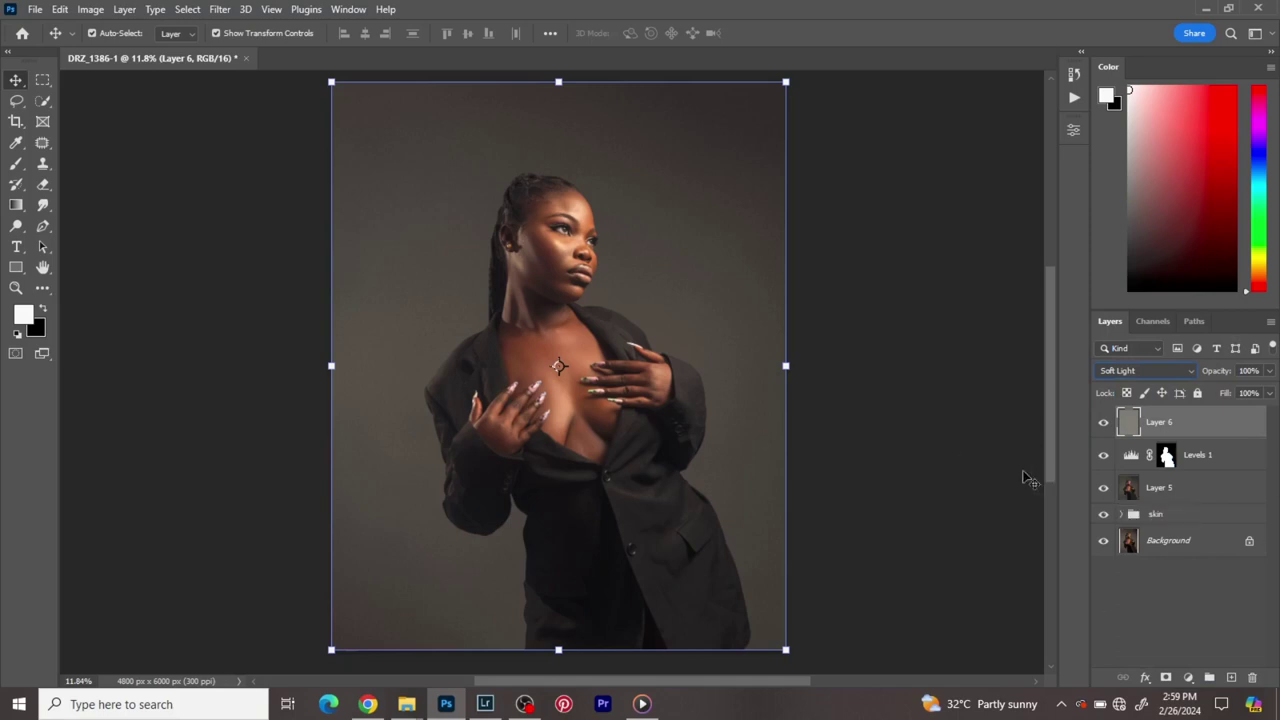
pyautogui.click(1104, 422)
# - Show Layer 6 again and add a Brightness/Contrast adjustment with Brightness 13 and Contrast 13
pyautogui.click(1104, 422)
pyautogui.scroll(-1, 686, 449)
pyautogui.scroll(1, 686, 449)
pyautogui.click(1188, 678)
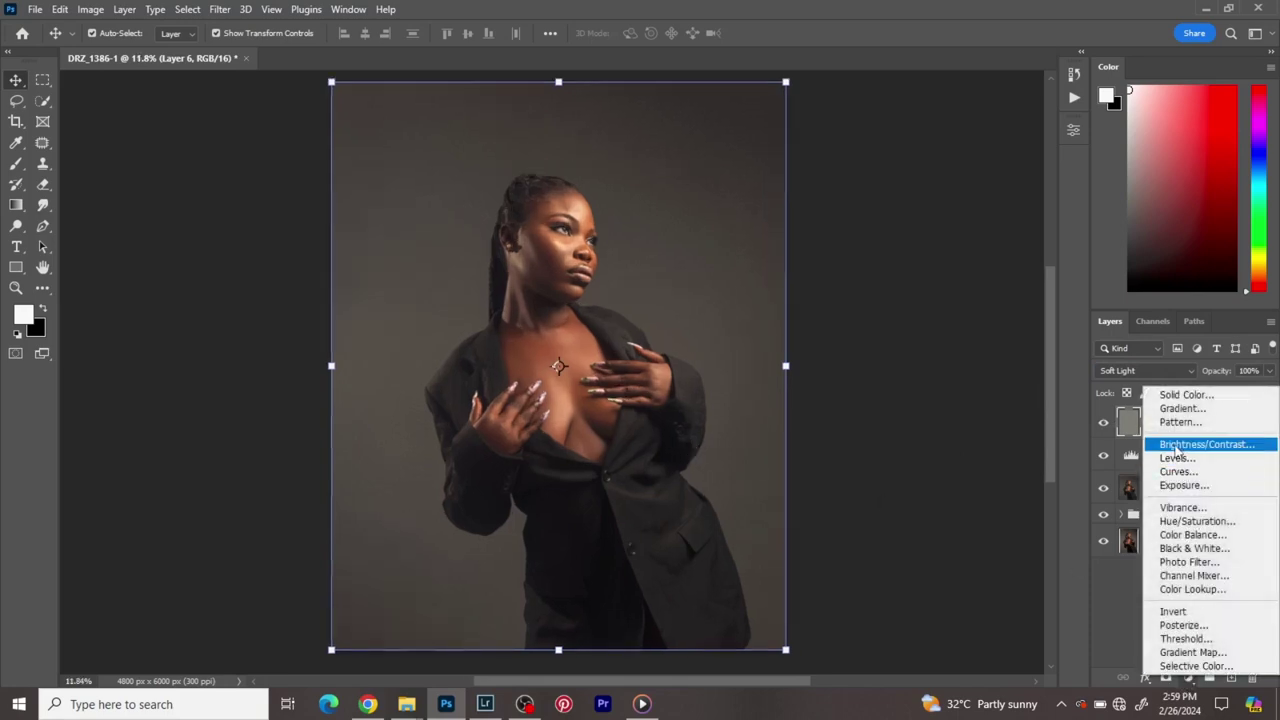
pyautogui.click(1175, 446)
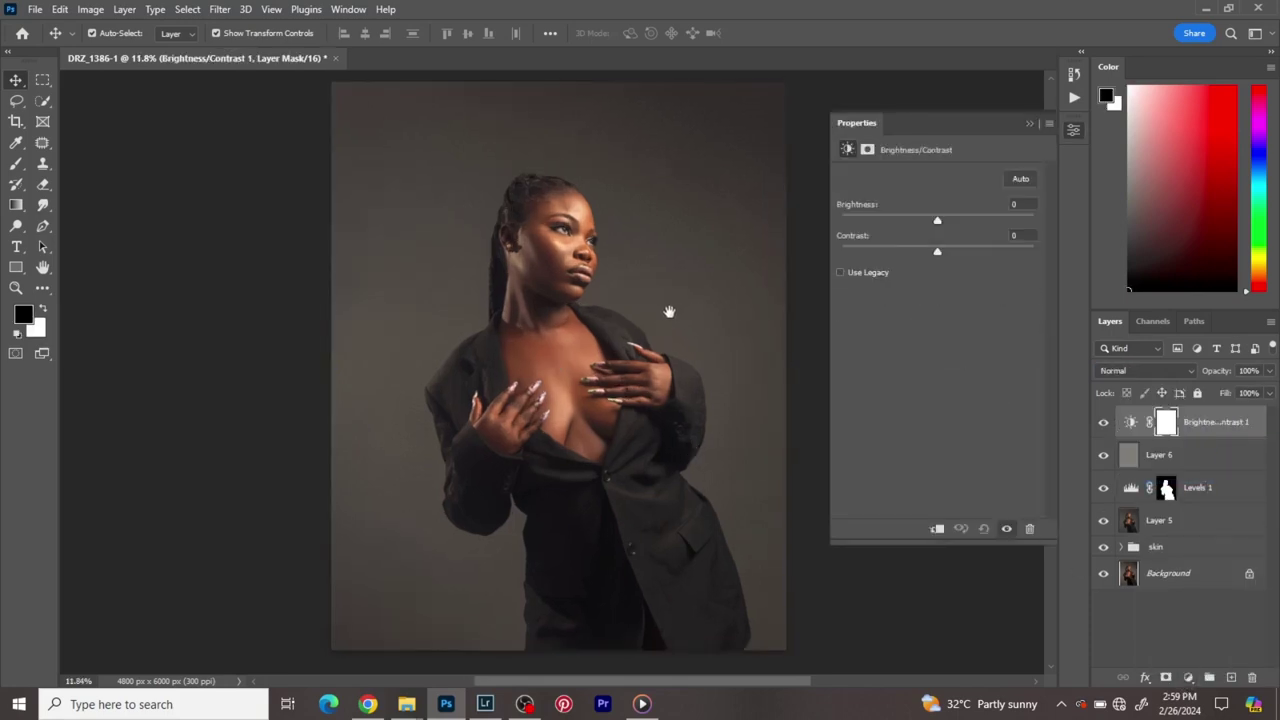
pyautogui.moveTo(669, 311); pyautogui.dragTo(647, 315)
pyautogui.moveTo(937, 222); pyautogui.dragTo(953, 254)
pyautogui.moveTo(954, 254); pyautogui.dragTo(951, 255)
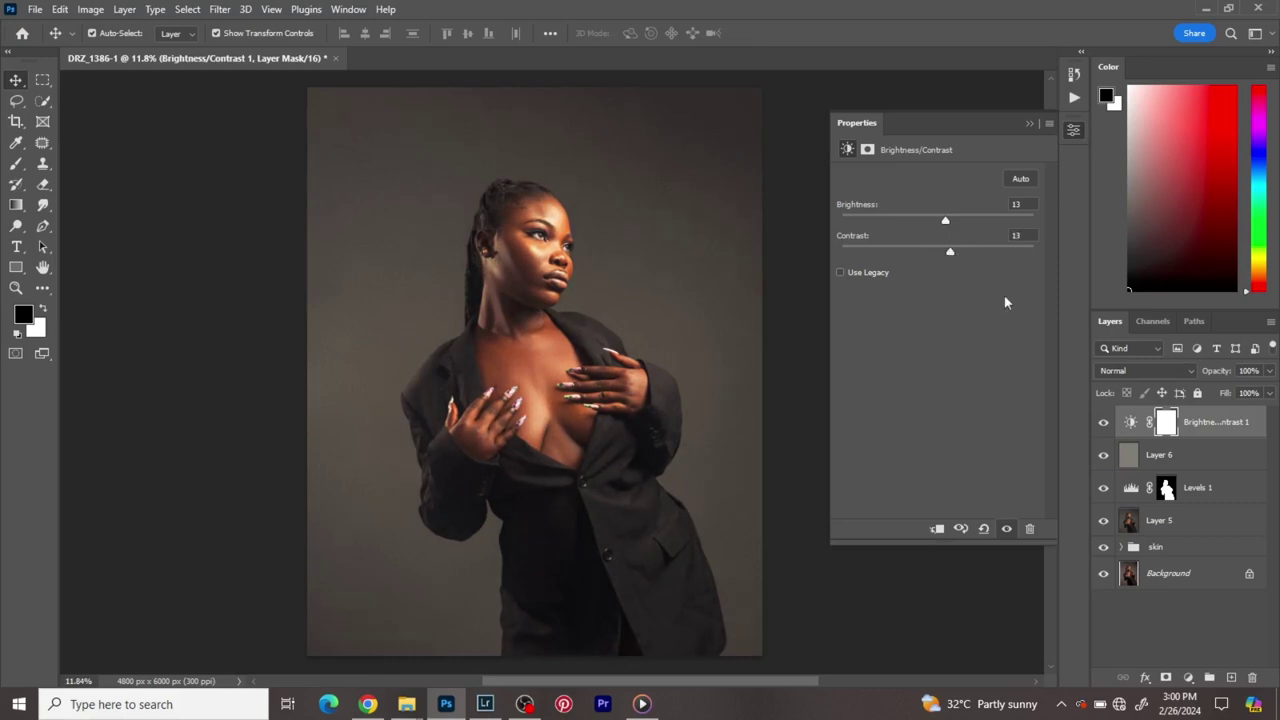
# - Compare the original photo against the finished edit, then restore all layers
pyautogui.click(1102, 425)
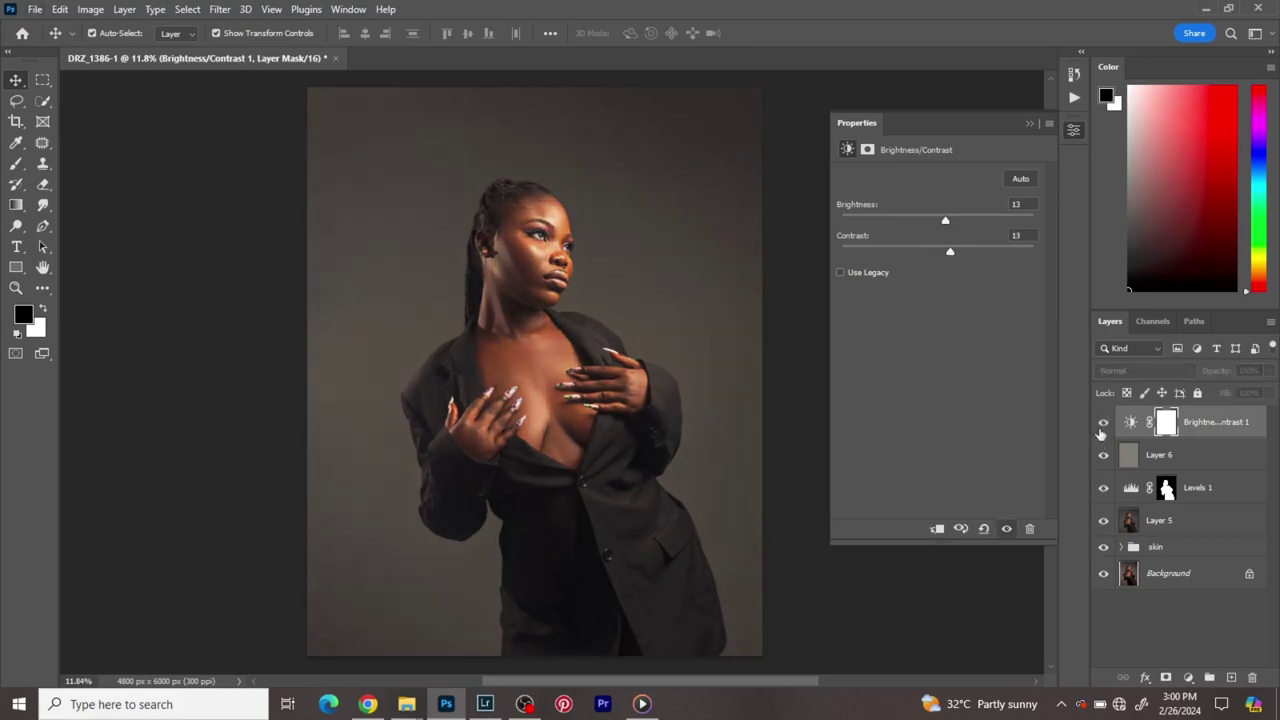
pyautogui.keyDown('alt'); pyautogui.click(1104, 573); pyautogui.keyUp('alt')
pyautogui.keyDown('alt'); pyautogui.click(1104, 573); pyautogui.keyUp('alt')
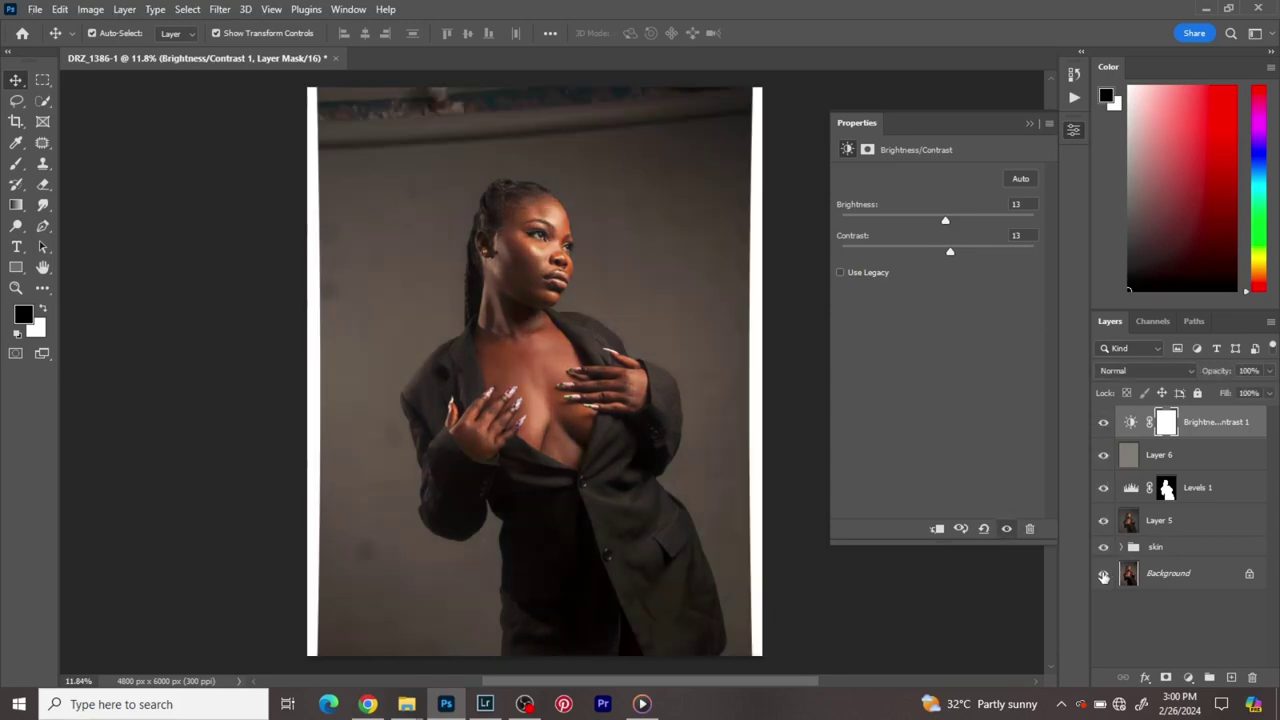
pyautogui.keyDown('alt'); pyautogui.click(1104, 573); pyautogui.keyUp('alt')
pyautogui.keyDown('alt'); pyautogui.click(1104, 573); pyautogui.keyUp('alt')
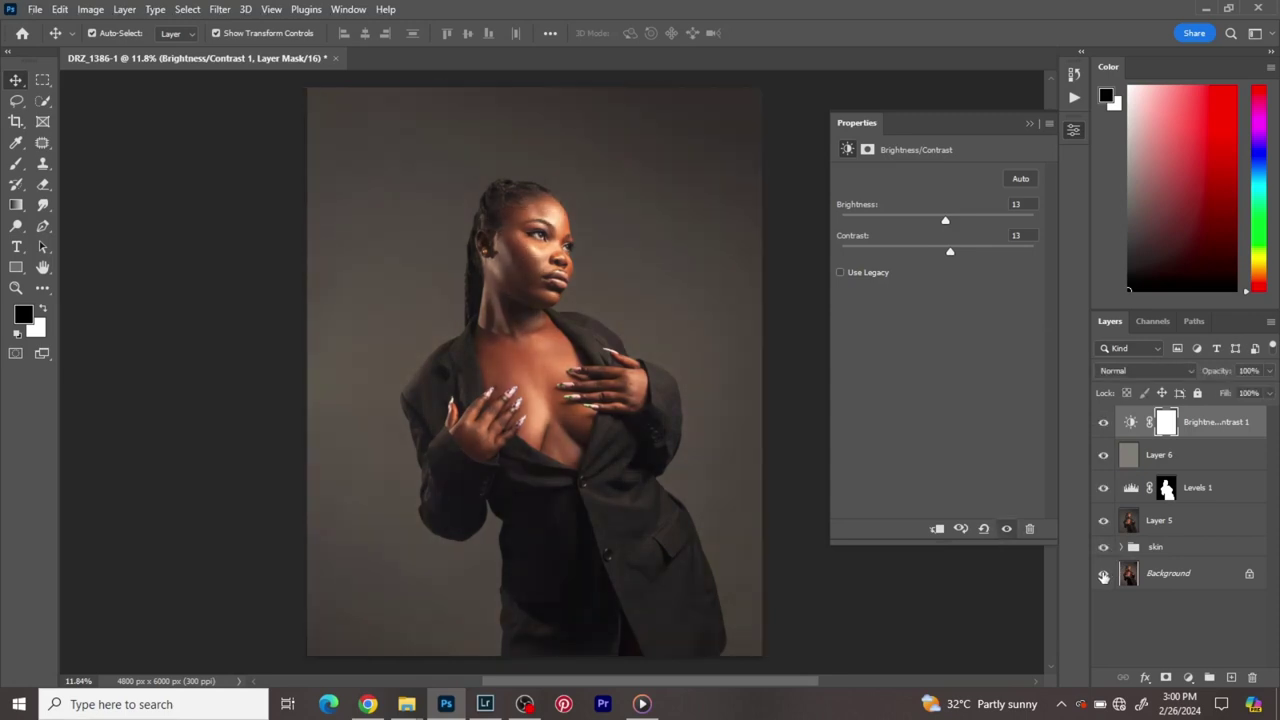